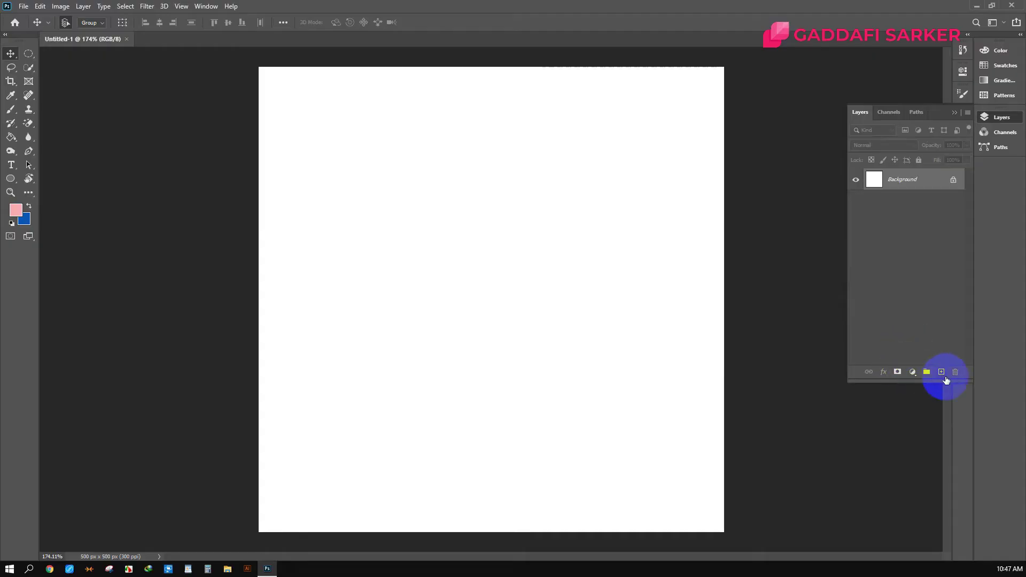
Step: Add an empty Layer 1 above the white background of the 500×500 px canvas
{"action": "left_click", "coordinate": [941, 371]}
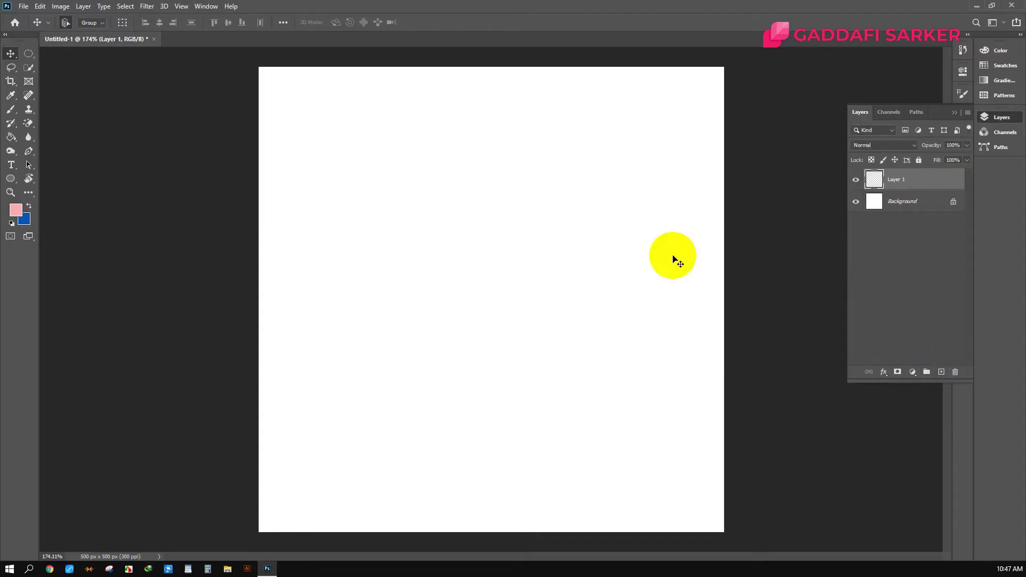
Step: Set the foreground colour to black and choose a thin Brush tip
{"action": "left_click", "coordinate": [21, 213]}
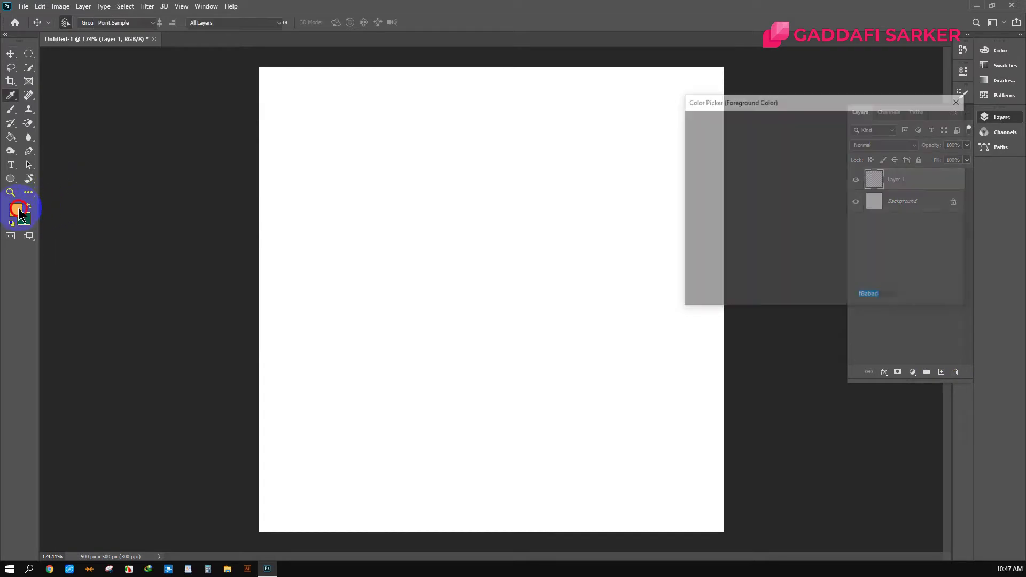
{"action": "left_click_drag", "start_coordinate": [698, 251], "coordinate": [795, 263]}
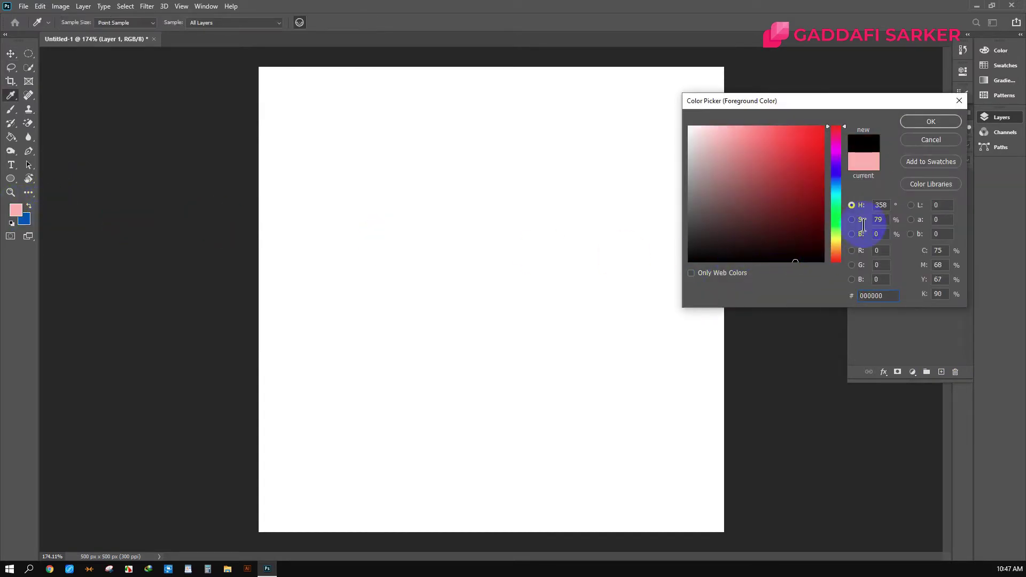
{"action": "left_click", "coordinate": [932, 122]}
{"action": "key", "text": "v"}
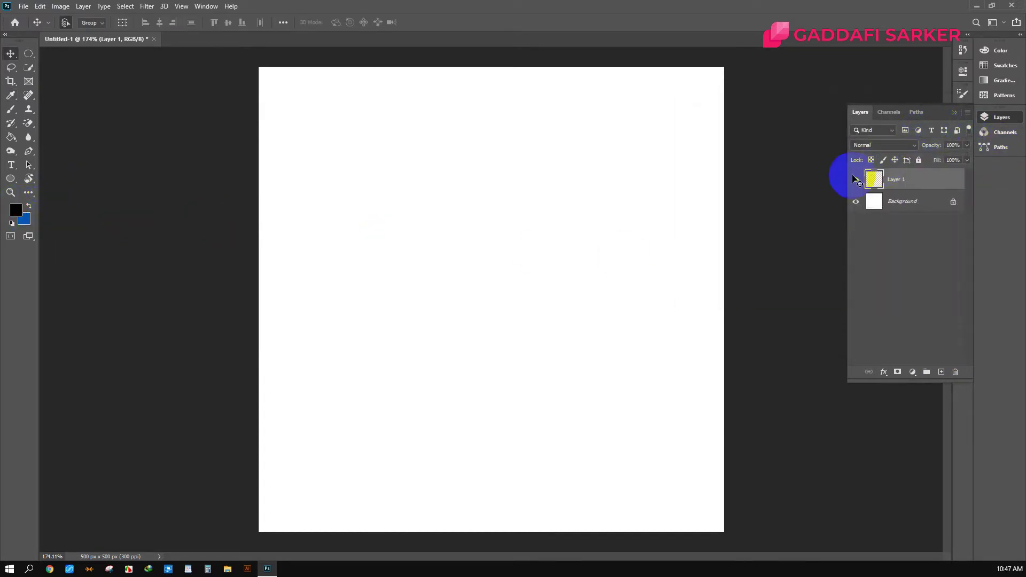
{"action": "left_click", "coordinate": [10, 109]}
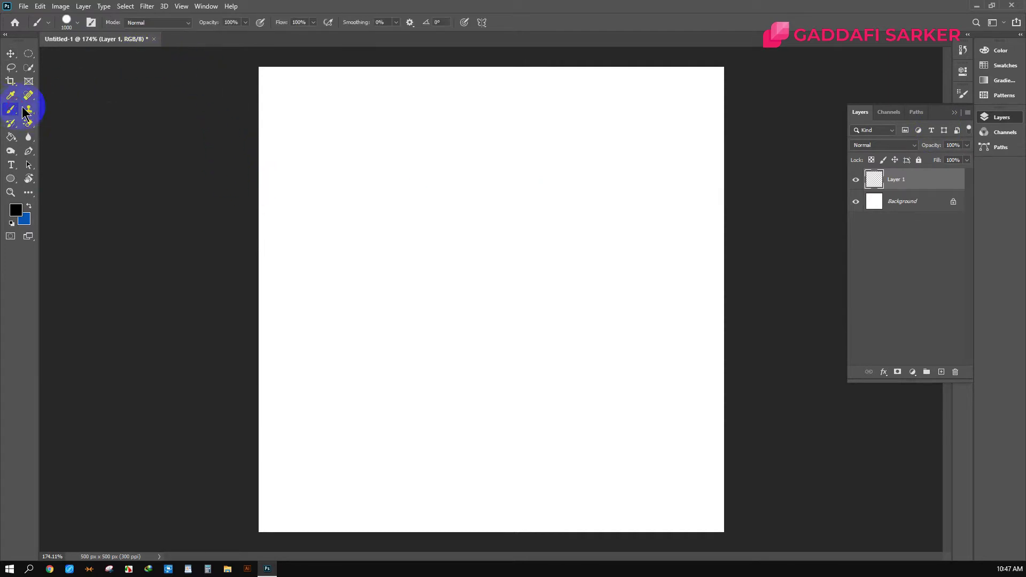
{"action": "left_click", "coordinate": [67, 21]}
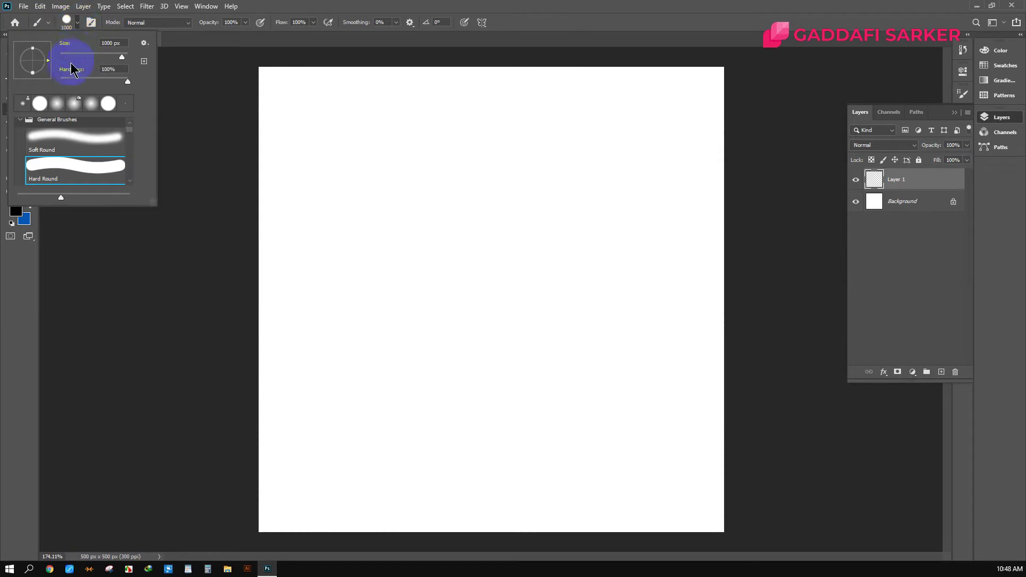
{"action": "left_click_drag", "start_coordinate": [80, 58], "coordinate": [68, 56]}
{"action": "left_click", "coordinate": [248, 149]}
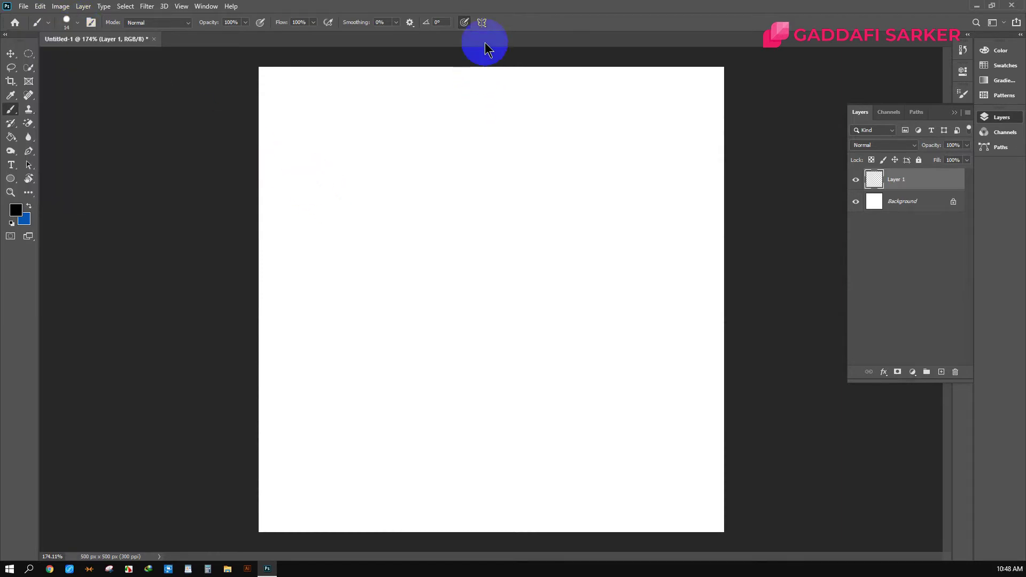
Step: Turn on vertical symmetry with its centre line stretched to the full canvas height
{"action": "left_click", "coordinate": [482, 23]}
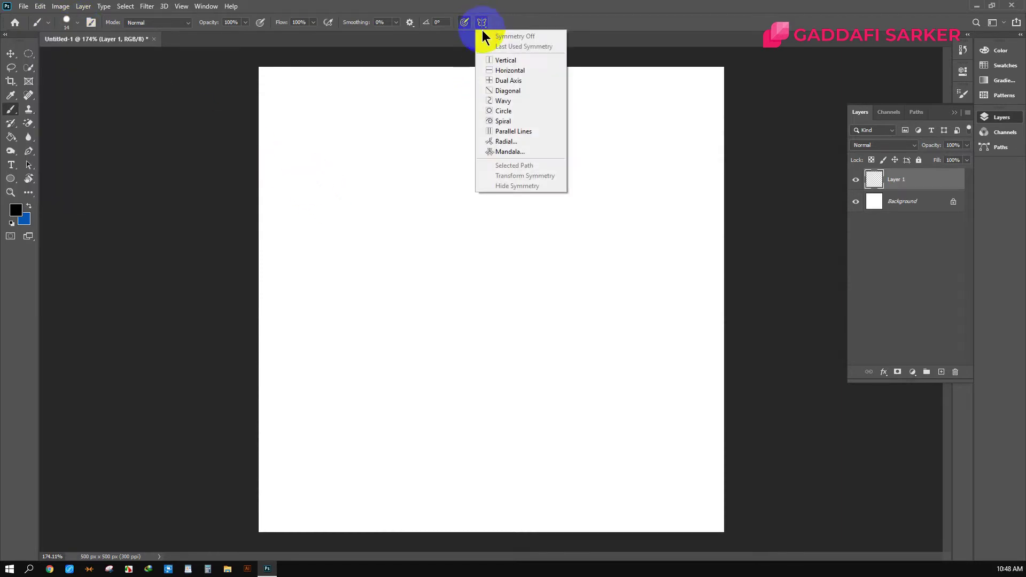
{"action": "left_click", "coordinate": [508, 60]}
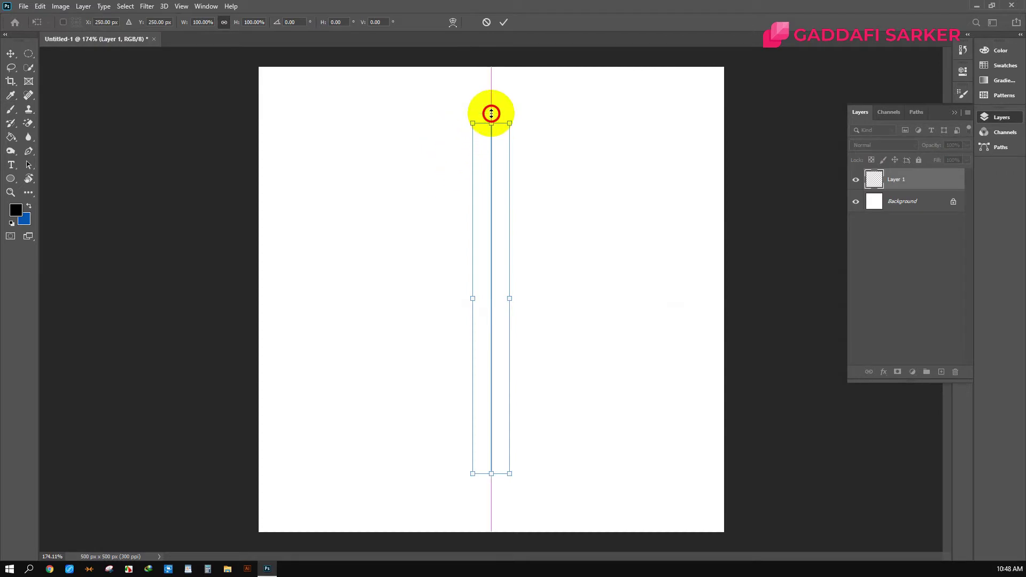
{"action": "left_click_drag", "start_coordinate": [492, 114], "coordinate": [491, 68]}
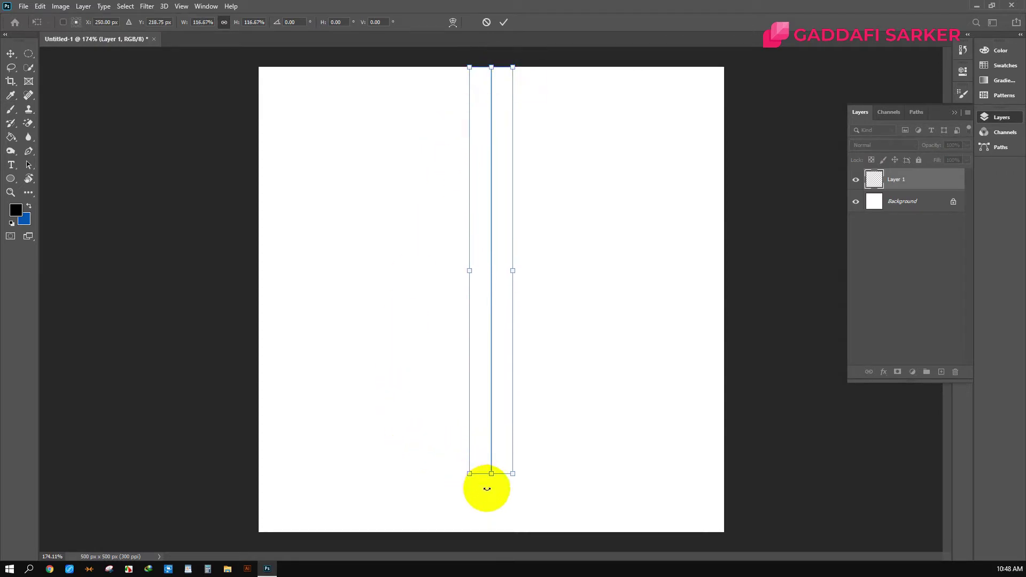
{"action": "left_click_drag", "start_coordinate": [491, 474], "coordinate": [492, 532]}
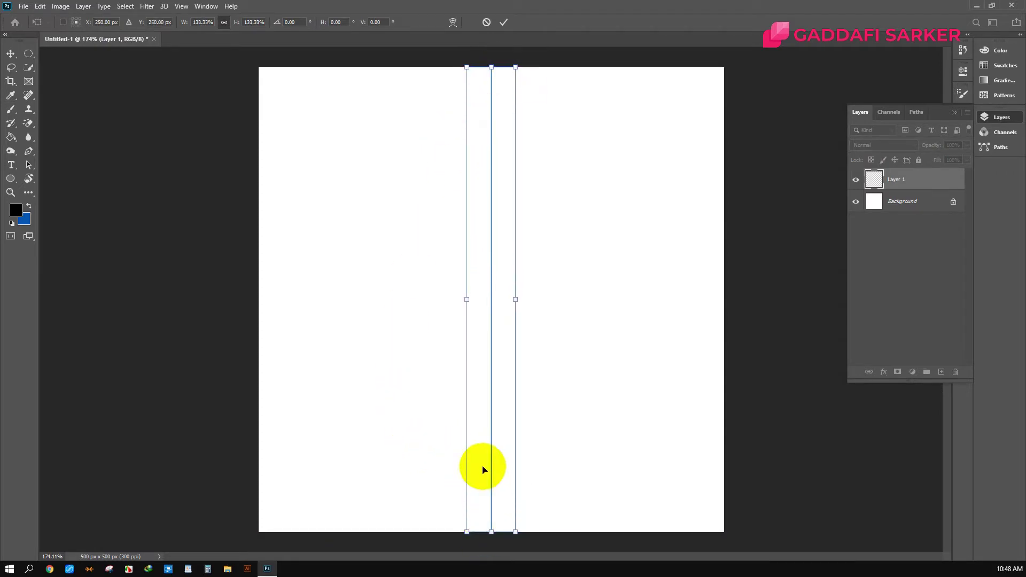
{"action": "left_click", "coordinate": [504, 22]}
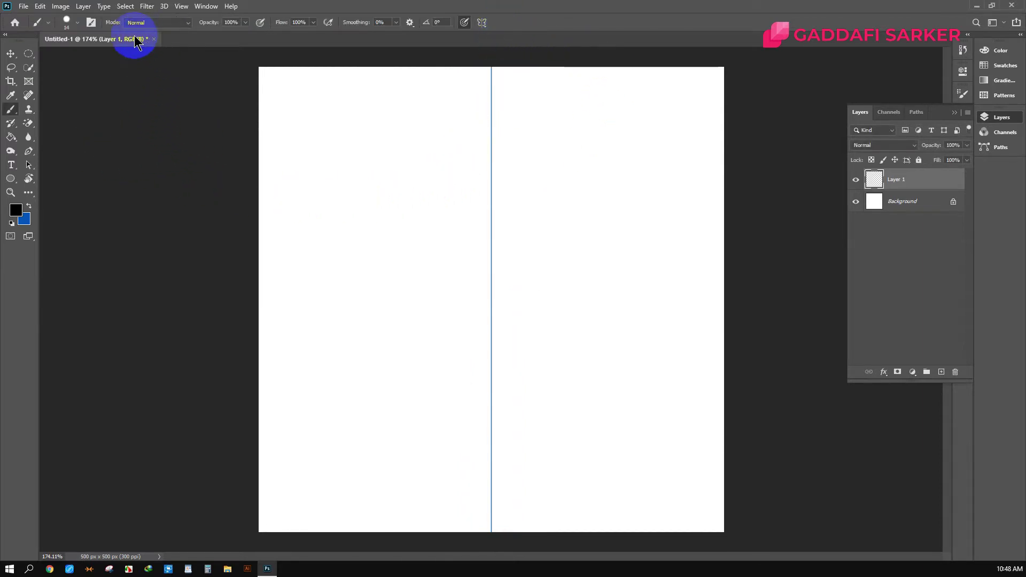
Step: With a thinner brush, paint mirrored brows, eye socket curves and the outline above the eyes
{"action": "left_click", "coordinate": [272, 129]}
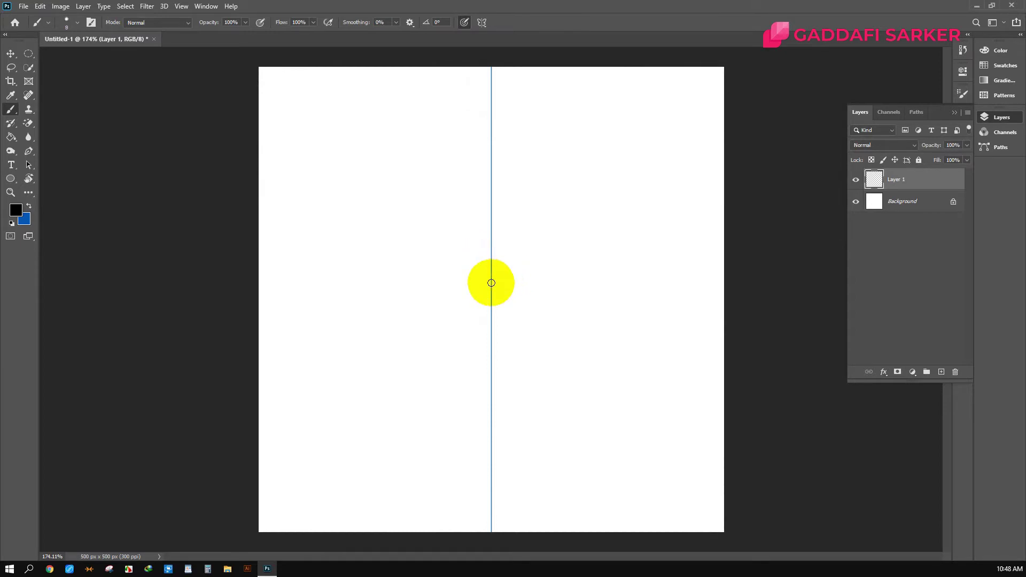
{"action": "key", "text": "bracketleft"}
{"action": "key", "text": "bracketleft"}
{"action": "key", "text": "bracketleft"}
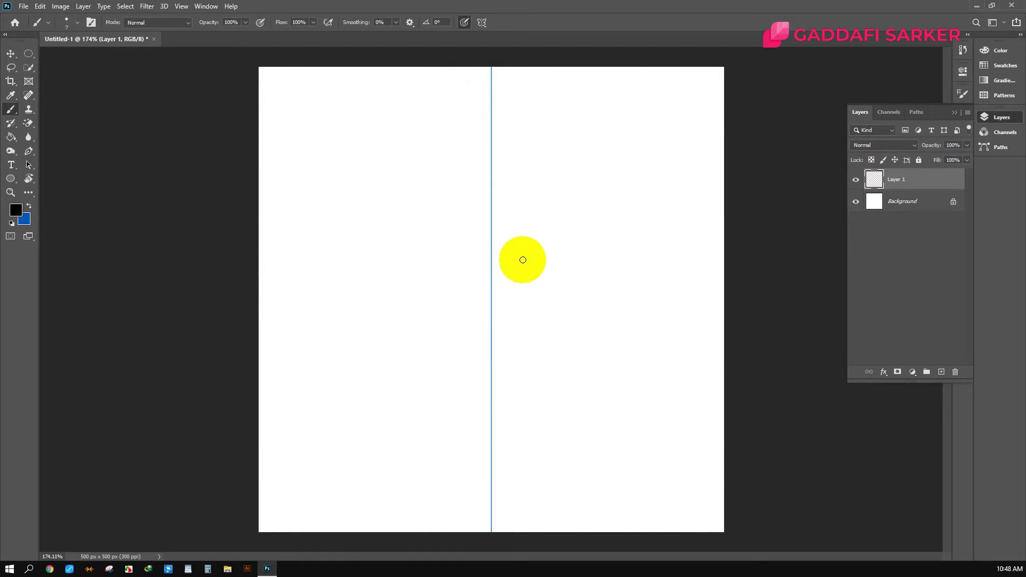
{"action": "mouse_move", "coordinate": [513, 263]}
{"action": "left_mouse_down"}
{"action": "mouse_move", "coordinate": [575, 238]}
{"action": "mouse_move", "coordinate": [585, 251]}
{"action": "left_mouse_up"}
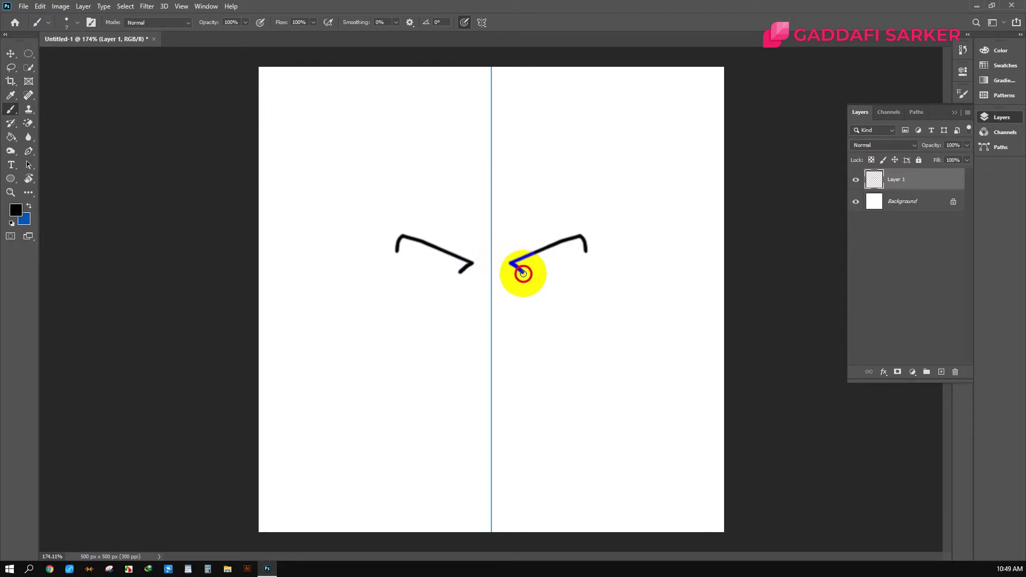
{"action": "mouse_move", "coordinate": [523, 274]}
{"action": "left_mouse_down"}
{"action": "mouse_move", "coordinate": [505, 292]}
{"action": "mouse_move", "coordinate": [527, 303]}
{"action": "mouse_move", "coordinate": [578, 306]}
{"action": "mouse_move", "coordinate": [604, 290]}
{"action": "left_mouse_up"}
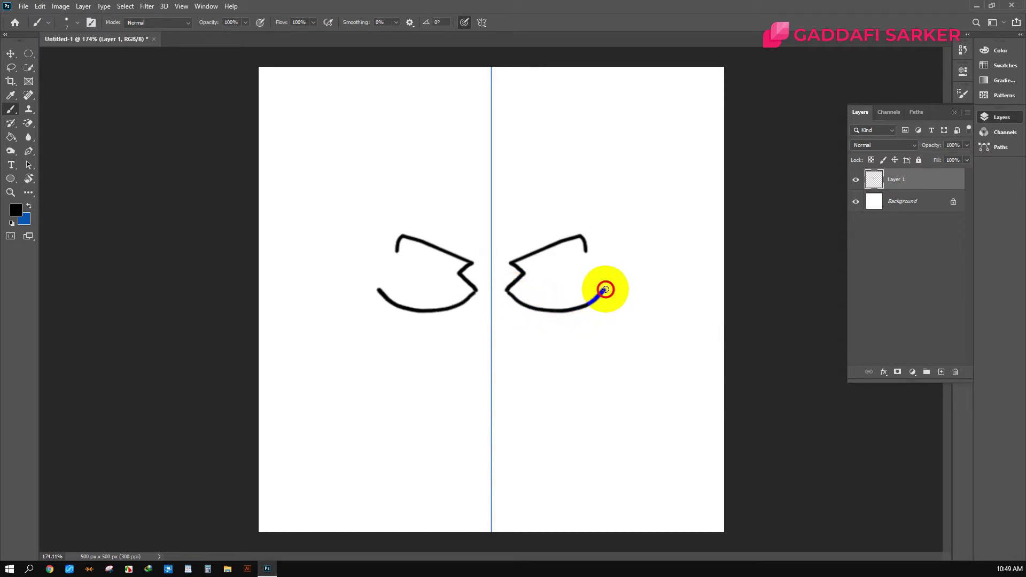
{"action": "mouse_move", "coordinate": [605, 289]}
{"action": "left_mouse_down"}
{"action": "mouse_move", "coordinate": [610, 323]}
{"action": "mouse_move", "coordinate": [548, 331]}
{"action": "mouse_move", "coordinate": [520, 359]}
{"action": "mouse_move", "coordinate": [525, 375]}
{"action": "mouse_move", "coordinate": [490, 406]}
{"action": "left_mouse_up"}
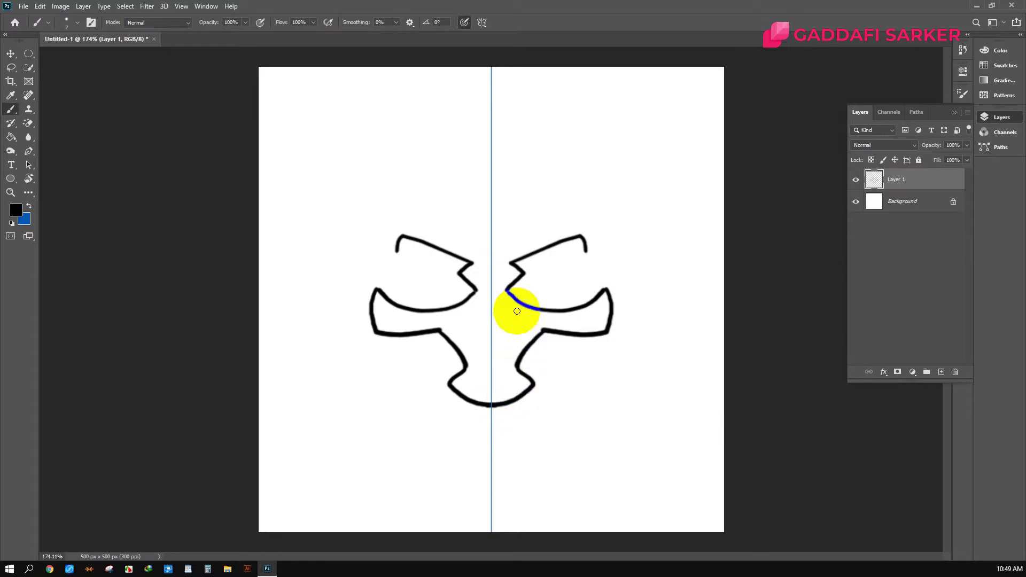
{"action": "mouse_move", "coordinate": [396, 251]}
{"action": "left_mouse_down"}
{"action": "mouse_move", "coordinate": [408, 242]}
{"action": "mouse_move", "coordinate": [397, 254]}
{"action": "left_mouse_up"}
{"action": "mouse_move", "coordinate": [542, 249]}
{"action": "left_mouse_down"}
{"action": "mouse_move", "coordinate": [508, 260]}
{"action": "mouse_move", "coordinate": [579, 236]}
{"action": "mouse_move", "coordinate": [598, 259]}
{"action": "mouse_move", "coordinate": [623, 235]}
{"action": "mouse_move", "coordinate": [587, 213]}
{"action": "left_mouse_up"}
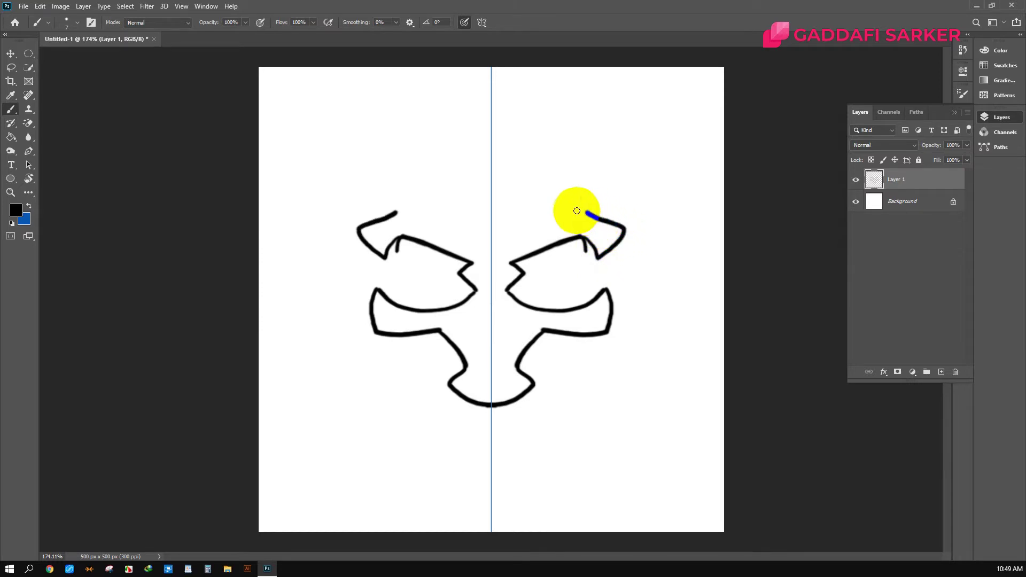
Step: Extend the outer brow corners, add the eye-socket ridge and touch up the cheeks
{"action": "mouse_move", "coordinate": [388, 200]}
{"action": "left_mouse_down"}
{"action": "mouse_move", "coordinate": [379, 212]}
{"action": "mouse_move", "coordinate": [494, 162]}
{"action": "left_mouse_up"}
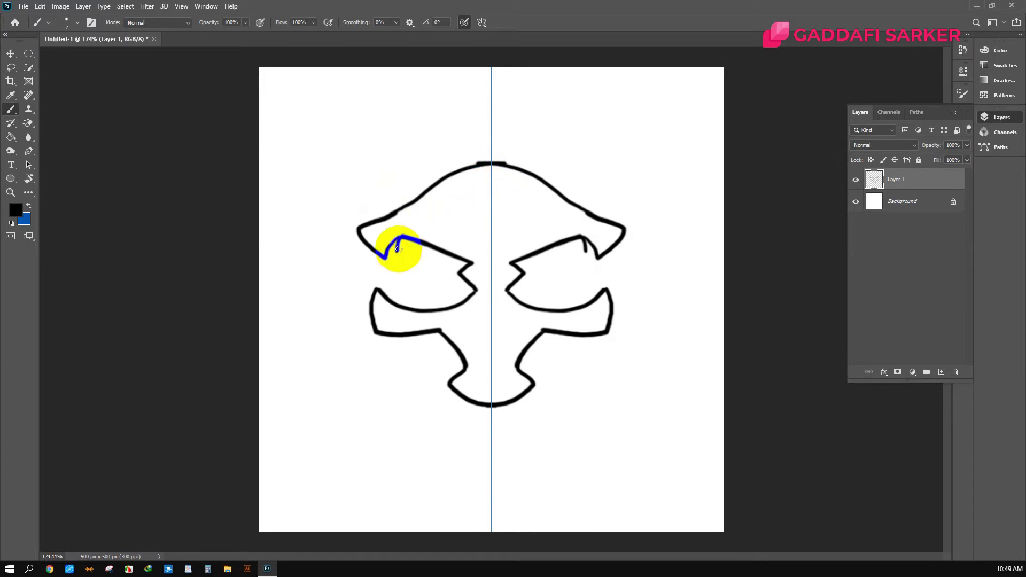
{"action": "left_click_drag", "start_coordinate": [398, 249], "coordinate": [401, 251]}
{"action": "left_click_drag", "start_coordinate": [445, 334], "coordinate": [469, 329]}
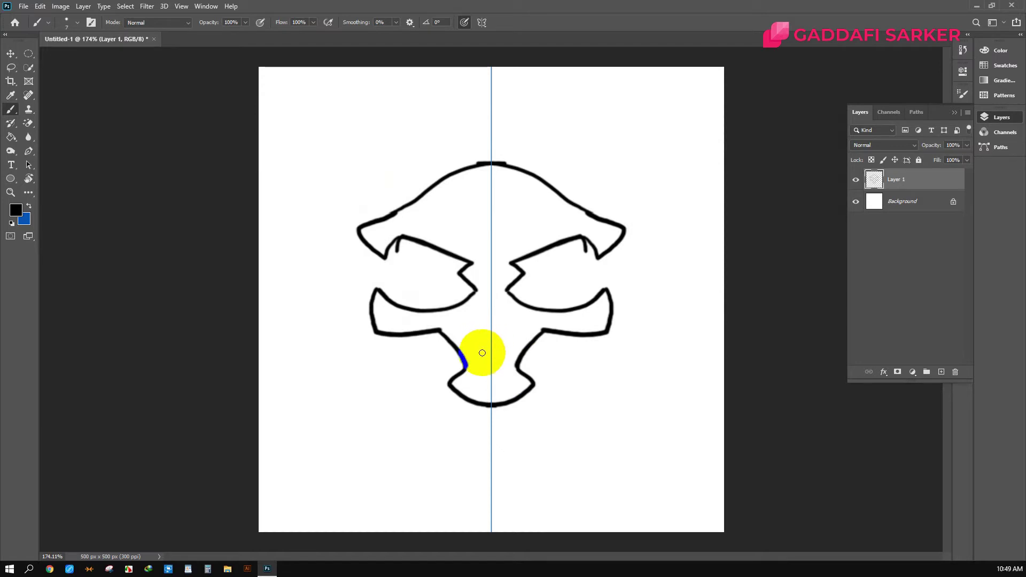
Step: Paint the solid nose cavity and fanged lower jaw, then retrace the left brow ridge
{"action": "left_click_drag", "start_coordinate": [483, 355], "coordinate": [489, 355]}
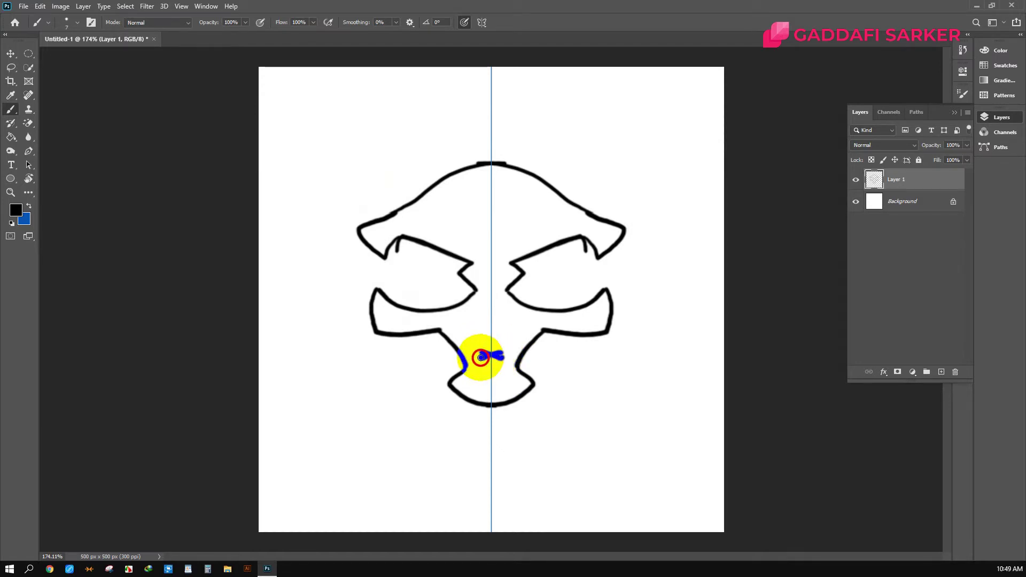
{"action": "mouse_move", "coordinate": [485, 344]}
{"action": "left_mouse_down"}
{"action": "mouse_move", "coordinate": [492, 331]}
{"action": "mouse_move", "coordinate": [482, 348]}
{"action": "mouse_move", "coordinate": [491, 333]}
{"action": "mouse_move", "coordinate": [488, 374]}
{"action": "mouse_move", "coordinate": [508, 345]}
{"action": "left_mouse_up"}
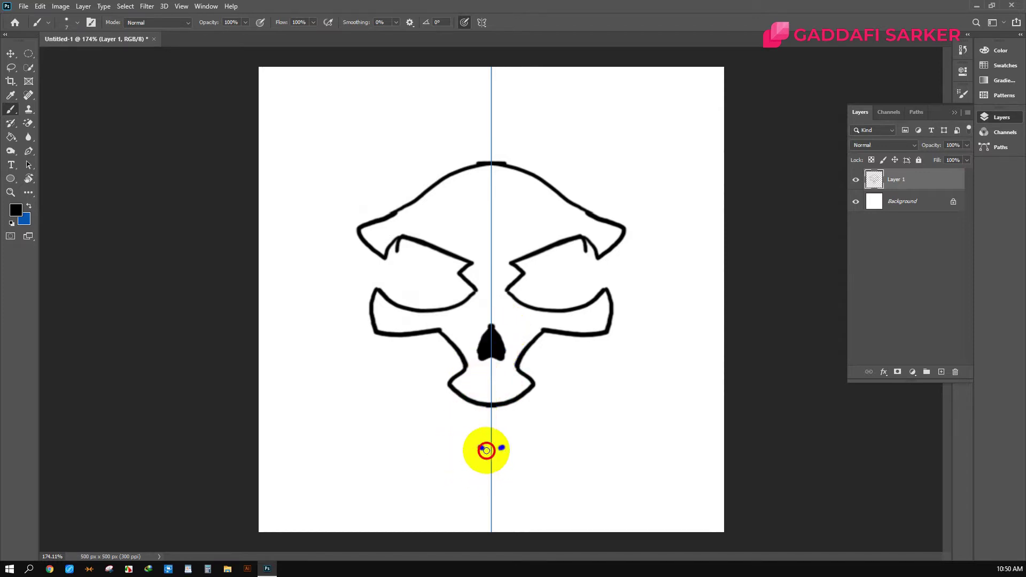
{"action": "mouse_move", "coordinate": [486, 451]}
{"action": "left_mouse_down"}
{"action": "mouse_move", "coordinate": [520, 447]}
{"action": "mouse_move", "coordinate": [458, 454]}
{"action": "mouse_move", "coordinate": [463, 461]}
{"action": "mouse_move", "coordinate": [401, 426]}
{"action": "mouse_move", "coordinate": [417, 435]}
{"action": "mouse_move", "coordinate": [426, 472]}
{"action": "mouse_move", "coordinate": [487, 515]}
{"action": "left_mouse_up"}
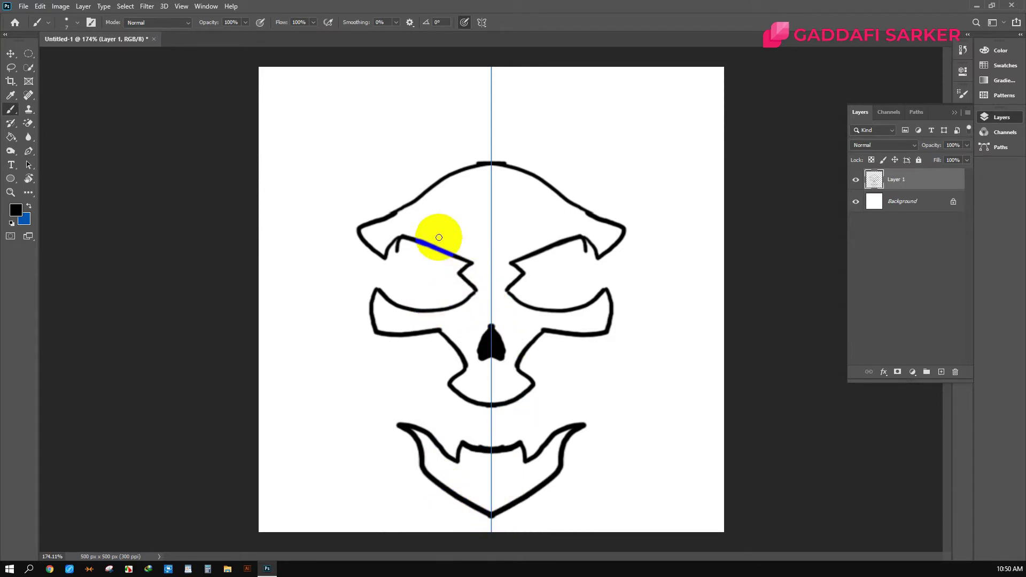
{"action": "left_click_drag", "start_coordinate": [393, 245], "coordinate": [405, 238]}
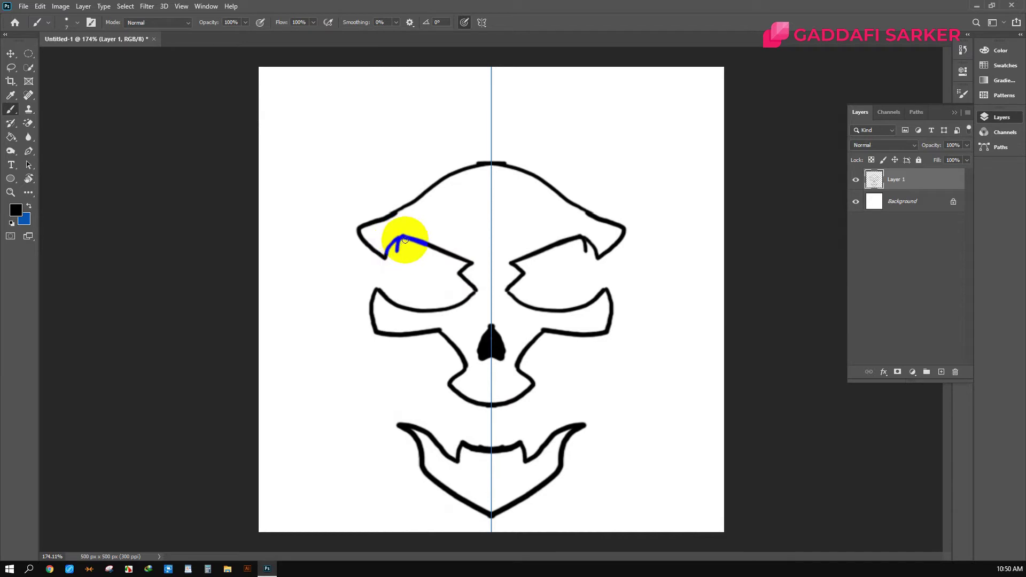
Step: With the standard Eraser, clean up the left eye's top edge, nose tip and upper mouth line
{"action": "key", "text": "e"}
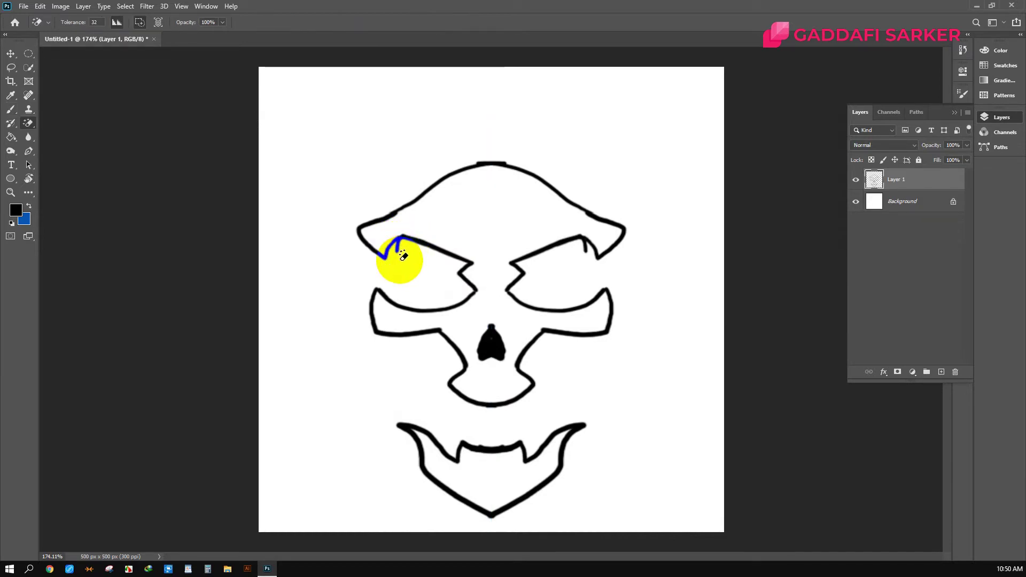
{"action": "right_click", "coordinate": [45, 126]}
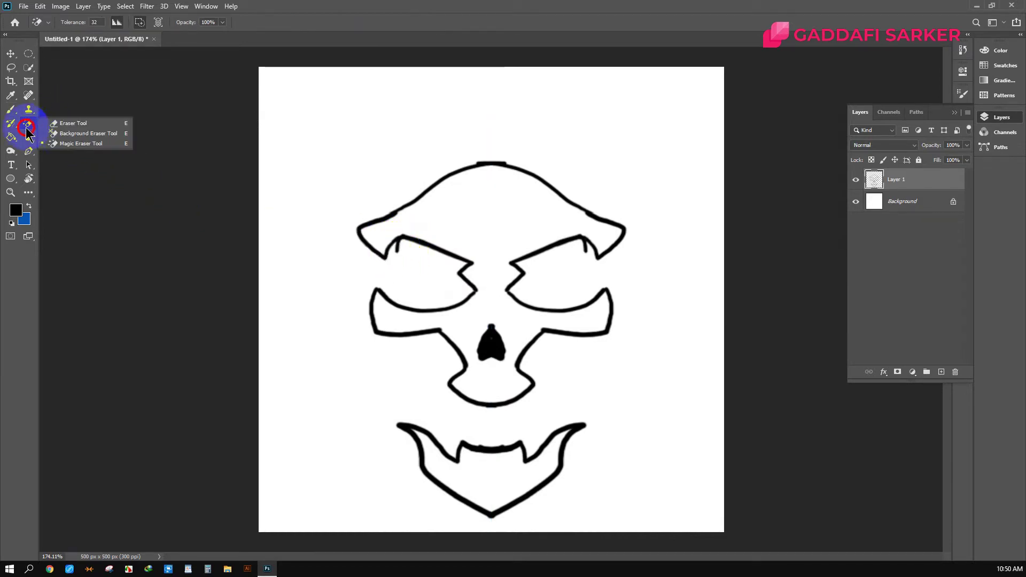
{"action": "left_click", "coordinate": [65, 125]}
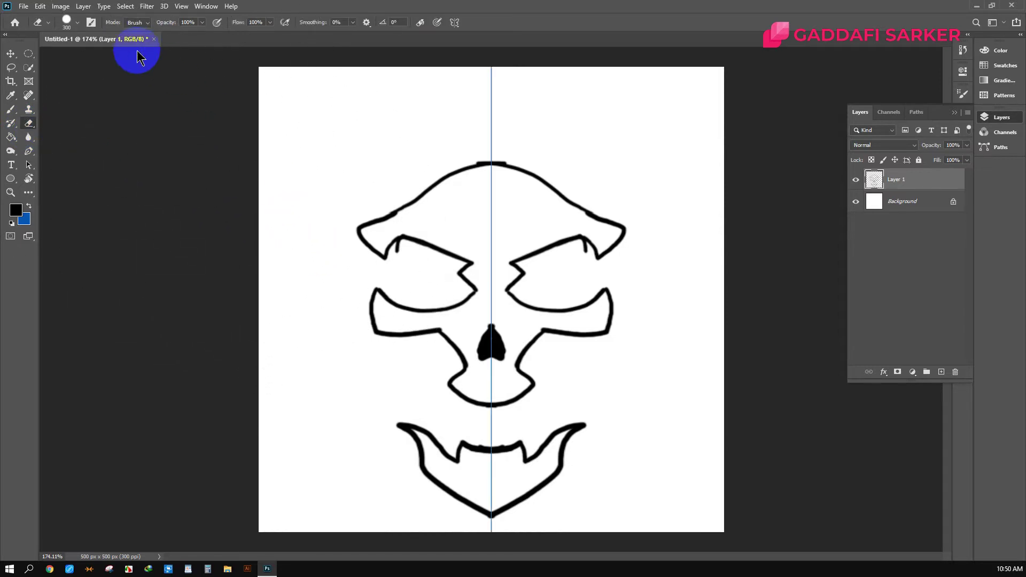
{"action": "left_click", "coordinate": [75, 23]}
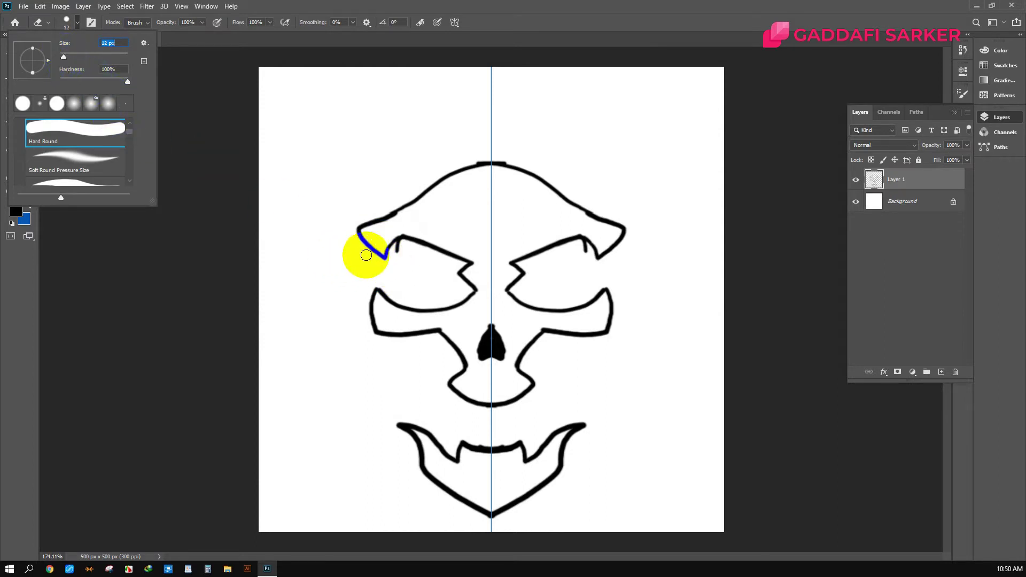
{"action": "left_click_drag", "start_coordinate": [382, 258], "coordinate": [402, 253]}
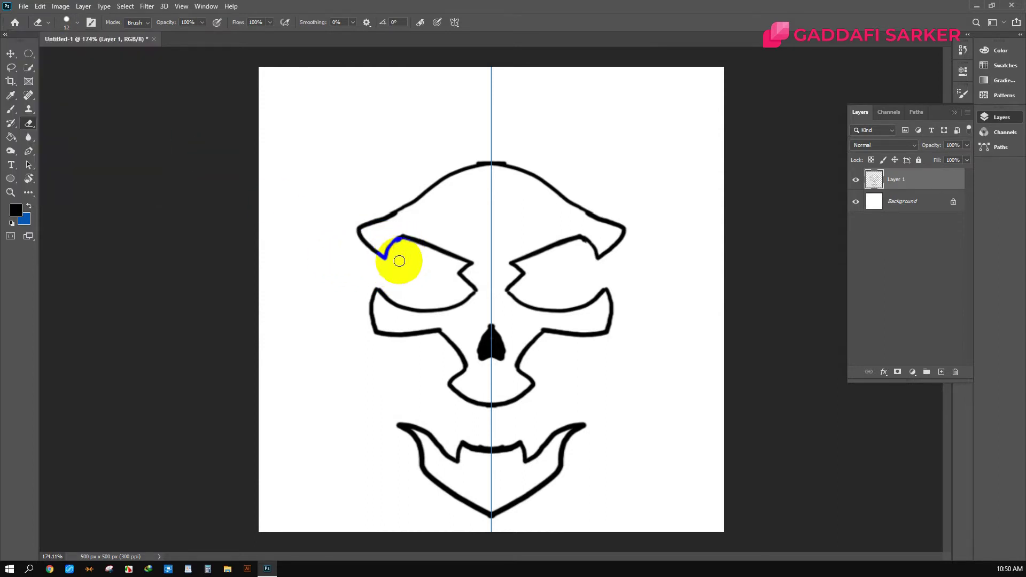
{"action": "mouse_move", "coordinate": [490, 336]}
{"action": "left_mouse_down"}
{"action": "mouse_move", "coordinate": [495, 317]}
{"action": "mouse_move", "coordinate": [464, 369]}
{"action": "left_mouse_up"}
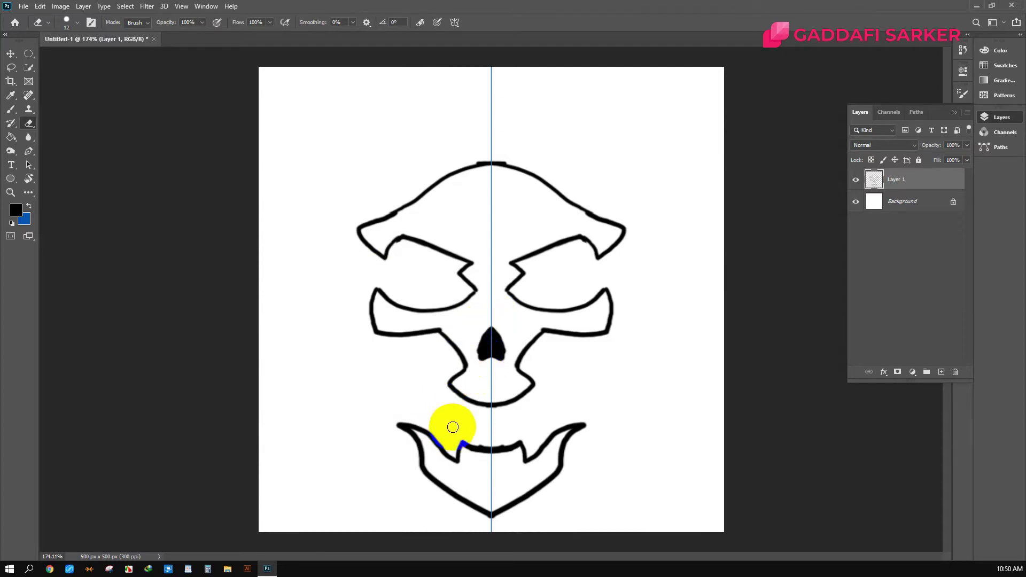
{"action": "left_click_drag", "start_coordinate": [473, 446], "coordinate": [501, 440]}
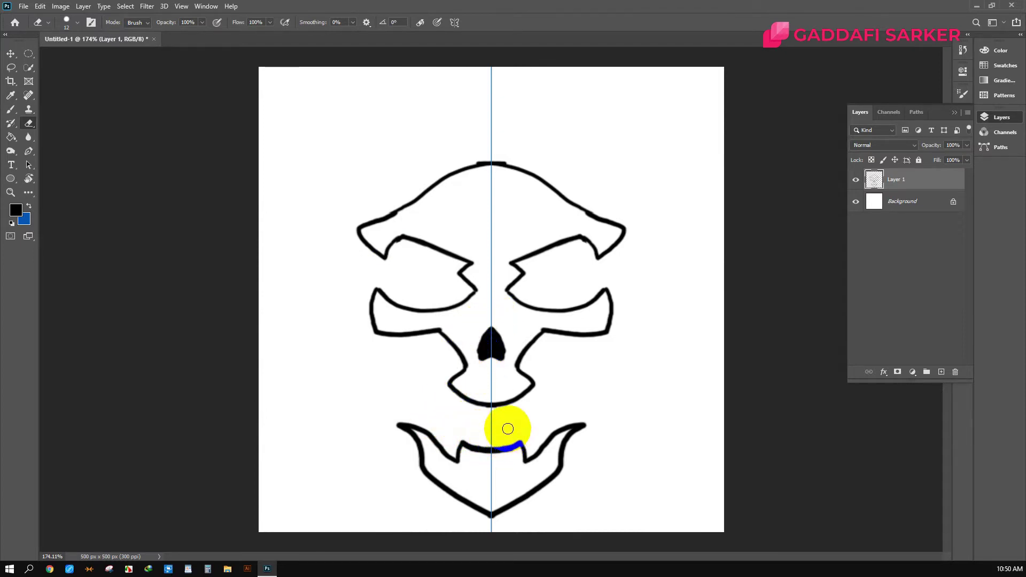
Step: Erase rough bits along the skull top, its upper-right contour and the right brow
{"action": "left_click_drag", "start_coordinate": [467, 158], "coordinate": [491, 153]}
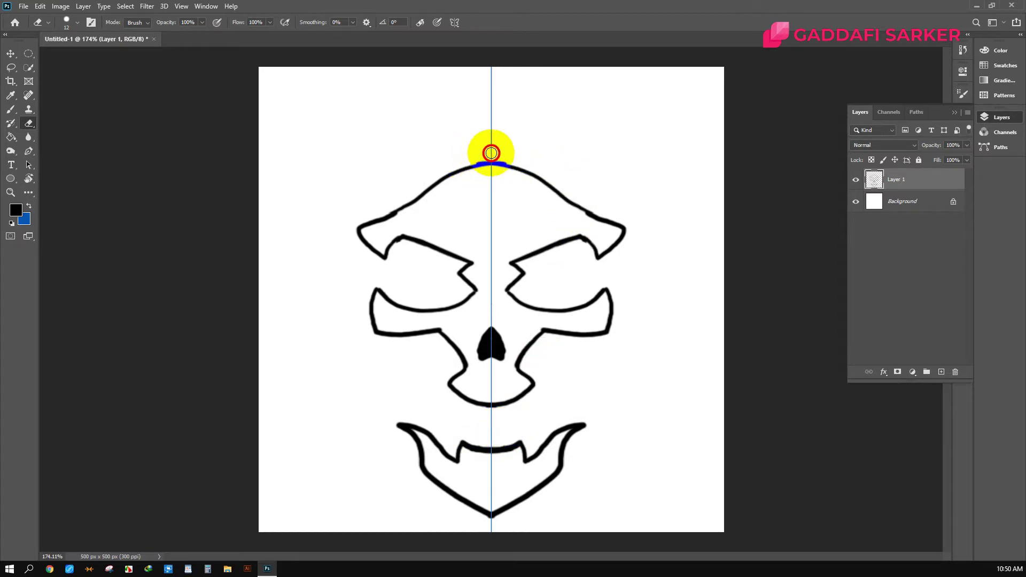
{"action": "left_click_drag", "start_coordinate": [576, 205], "coordinate": [609, 220]}
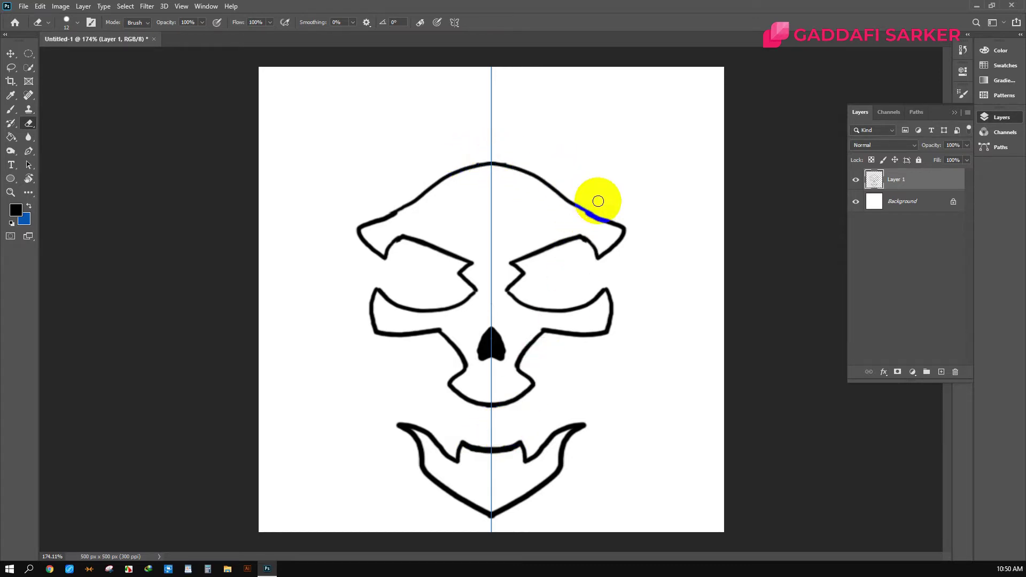
{"action": "mouse_move", "coordinate": [598, 257]}
{"action": "left_mouse_down"}
{"action": "mouse_move", "coordinate": [579, 252]}
{"action": "mouse_move", "coordinate": [576, 261]}
{"action": "left_mouse_up"}
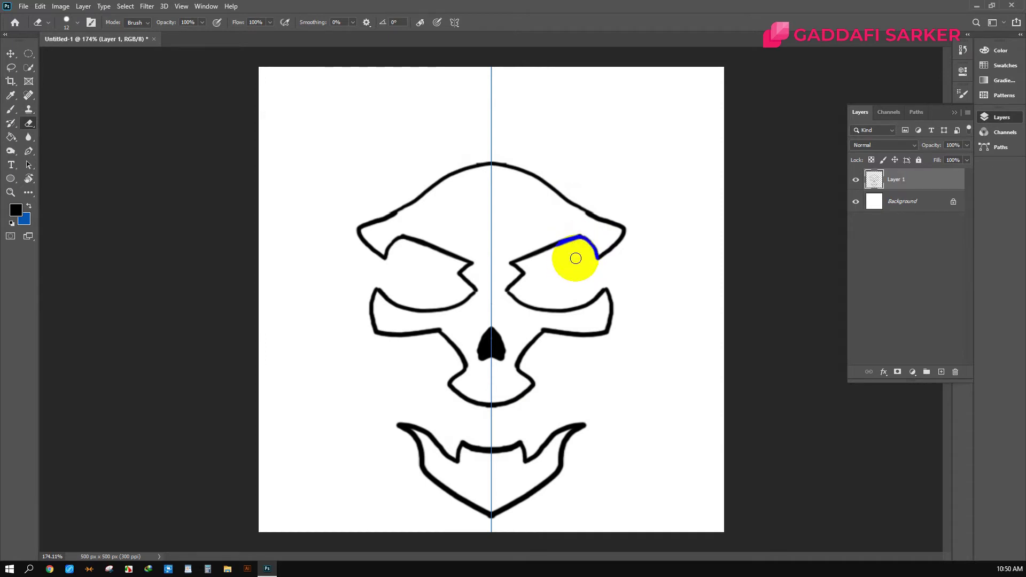
Step: Scale the skull to about 51%, move it down, and add an empty Layer 2
{"action": "left_click", "coordinate": [11, 55]}
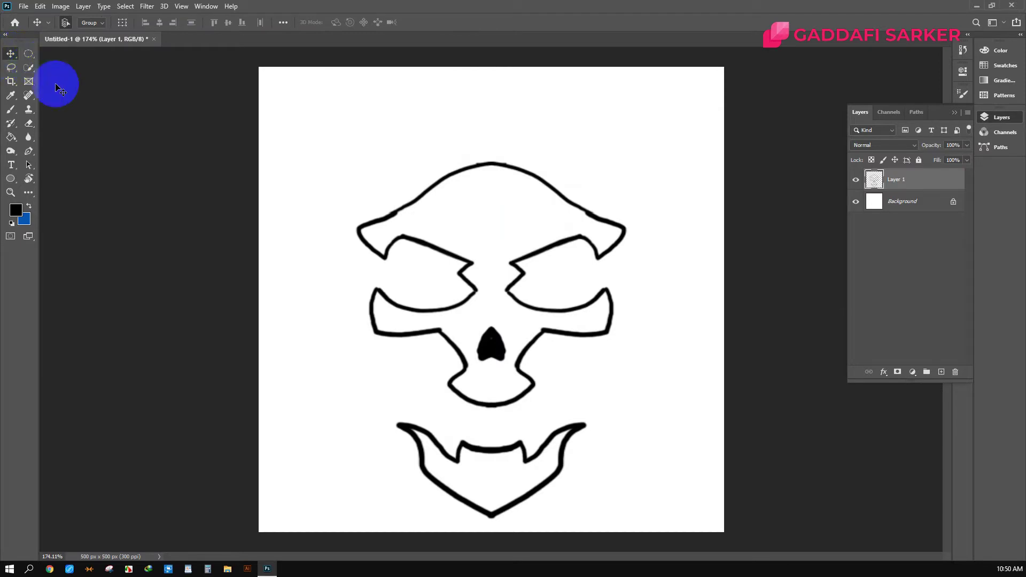
{"action": "left_click_drag", "start_coordinate": [481, 321], "coordinate": [453, 309]}
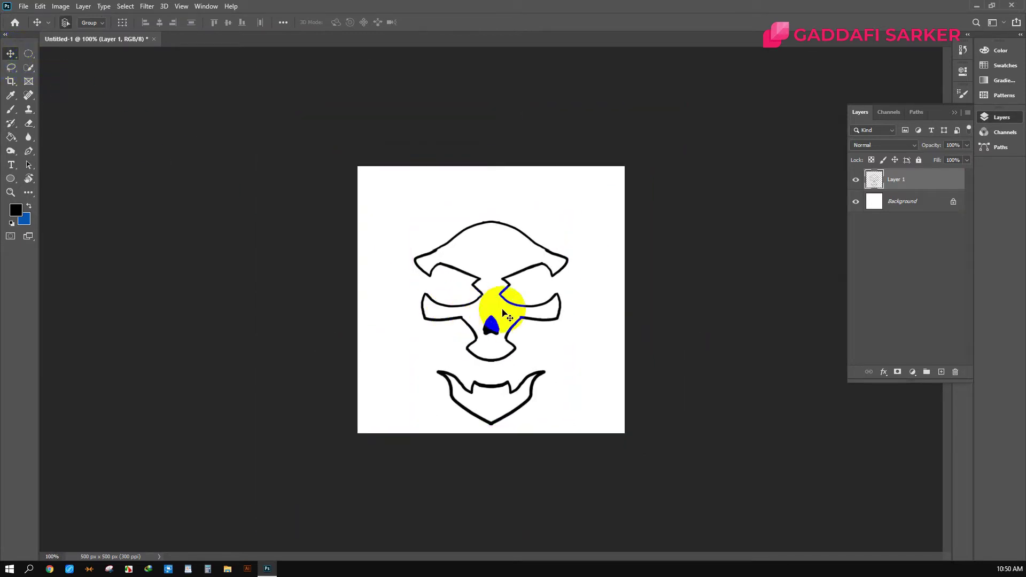
{"action": "key", "text": "ctrl+1"}
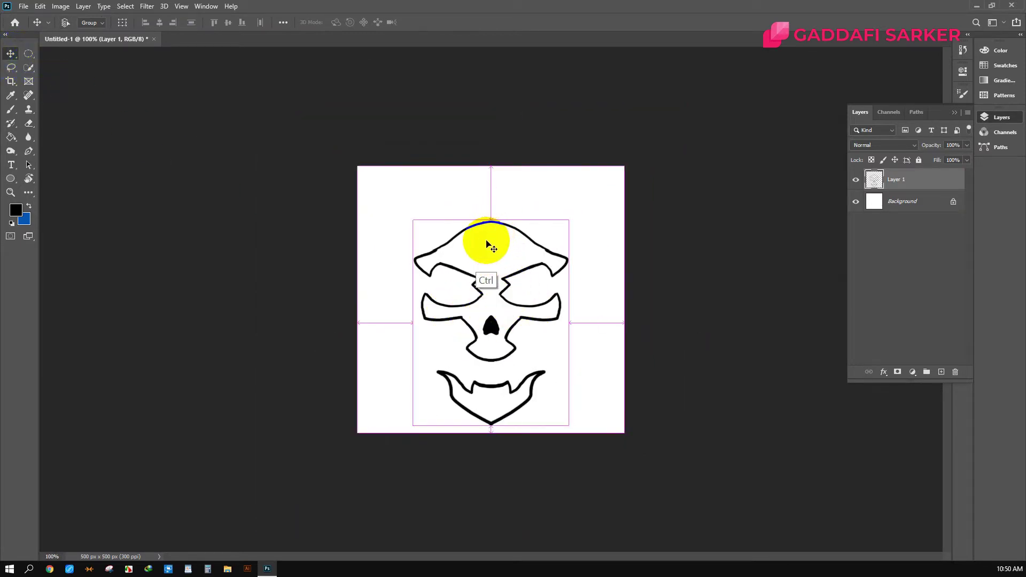
{"action": "key", "text": "ctrl+t"}
{"action": "left_click_drag", "start_coordinate": [491, 426], "coordinate": [491, 325]}
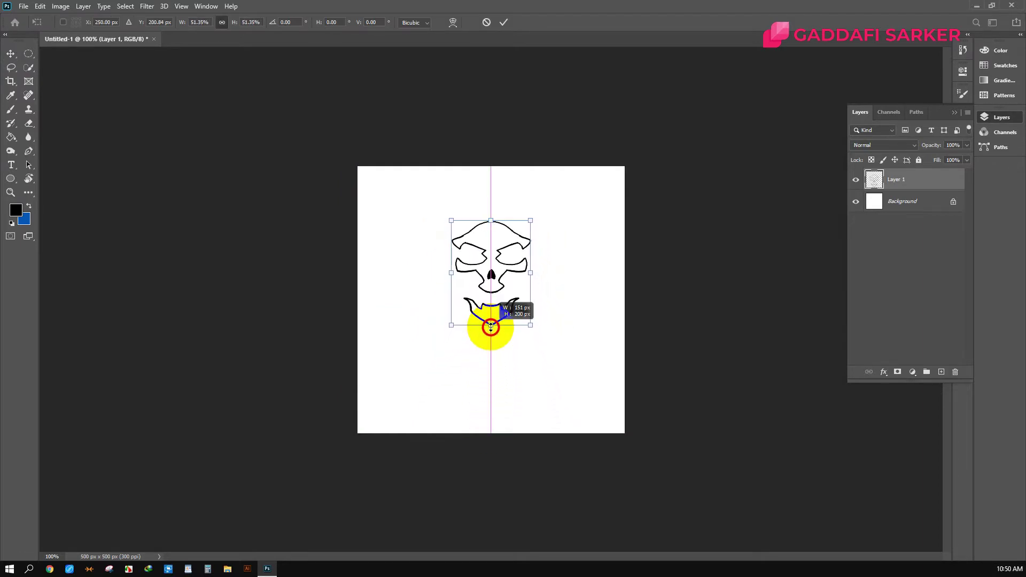
{"action": "left_click_drag", "start_coordinate": [495, 280], "coordinate": [498, 303]}
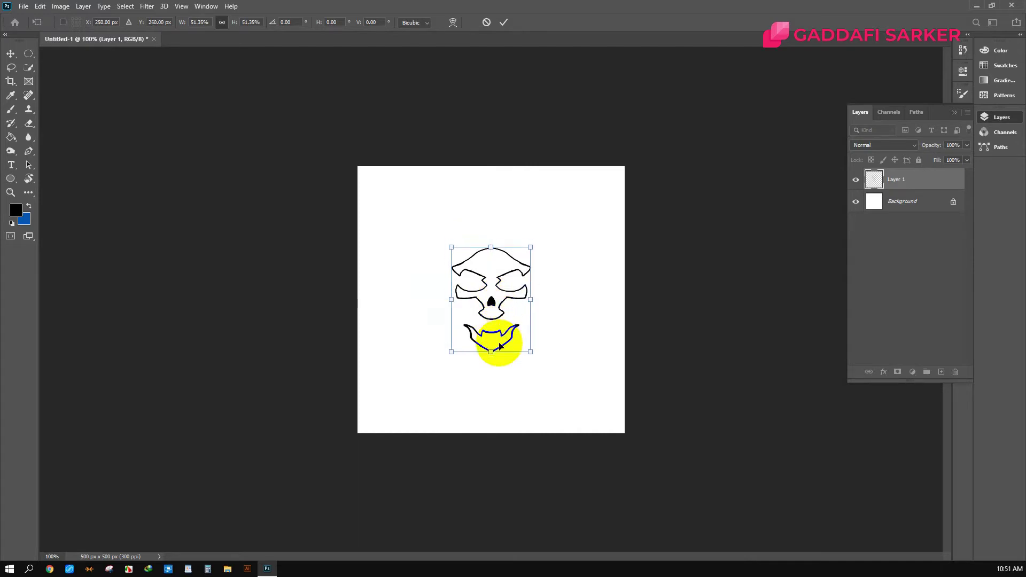
{"action": "key", "text": "Return"}
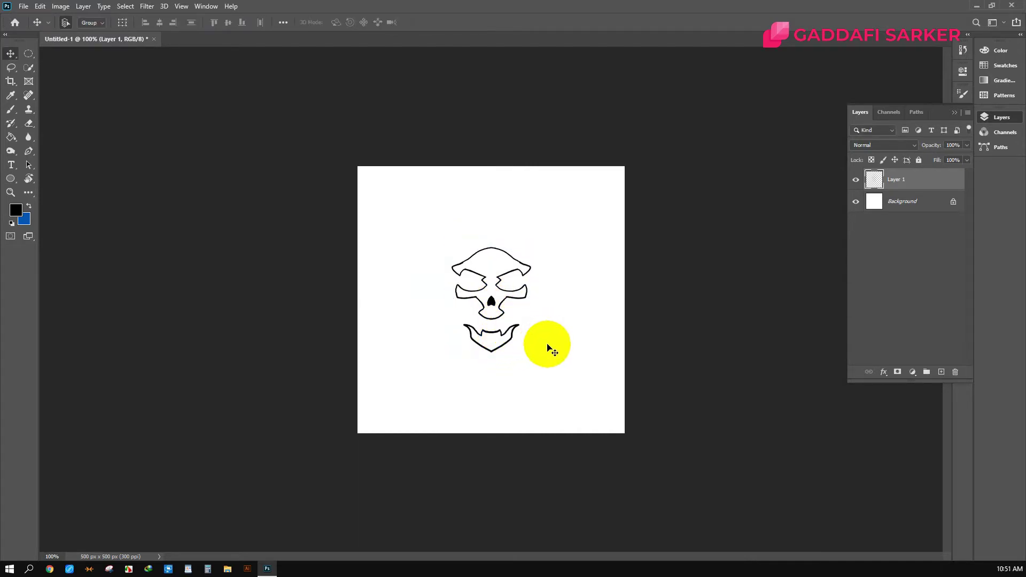
{"action": "left_click_drag", "start_coordinate": [500, 336], "coordinate": [624, 357]}
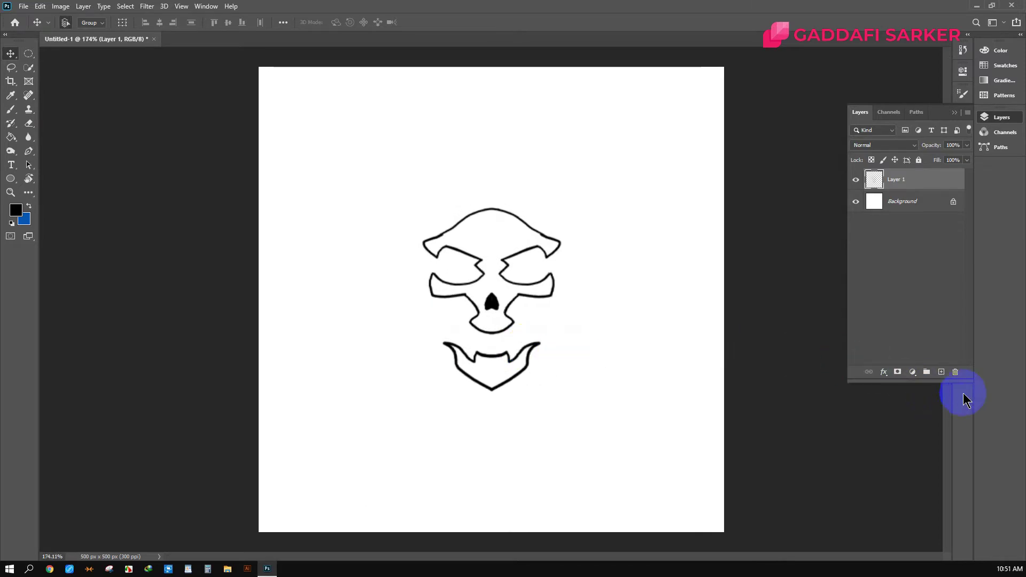
{"action": "left_click", "coordinate": [943, 372]}
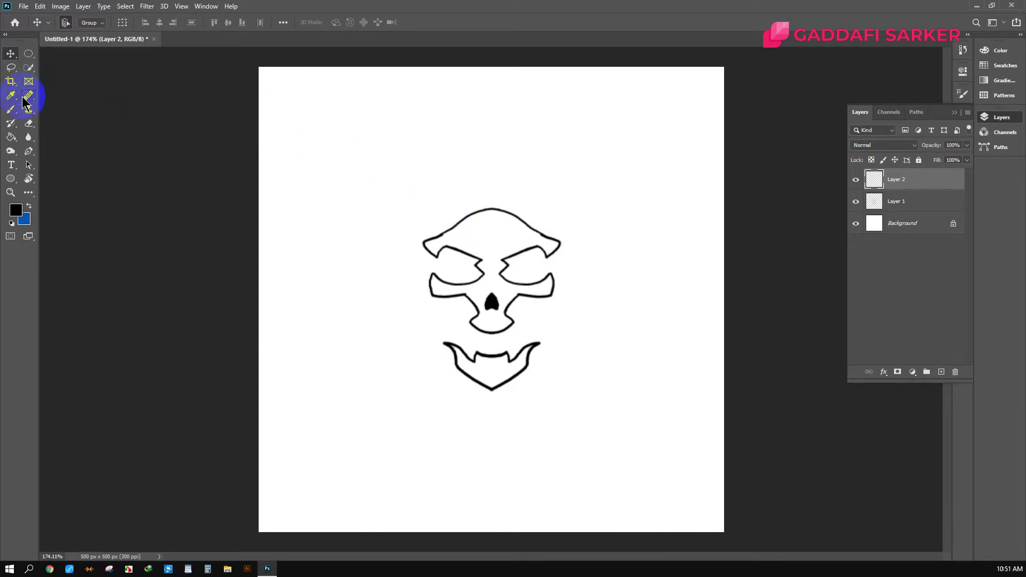
Step: Paint the hood's inner and outer left edges and its peak drooping over to the right
{"action": "left_click", "coordinate": [12, 110]}
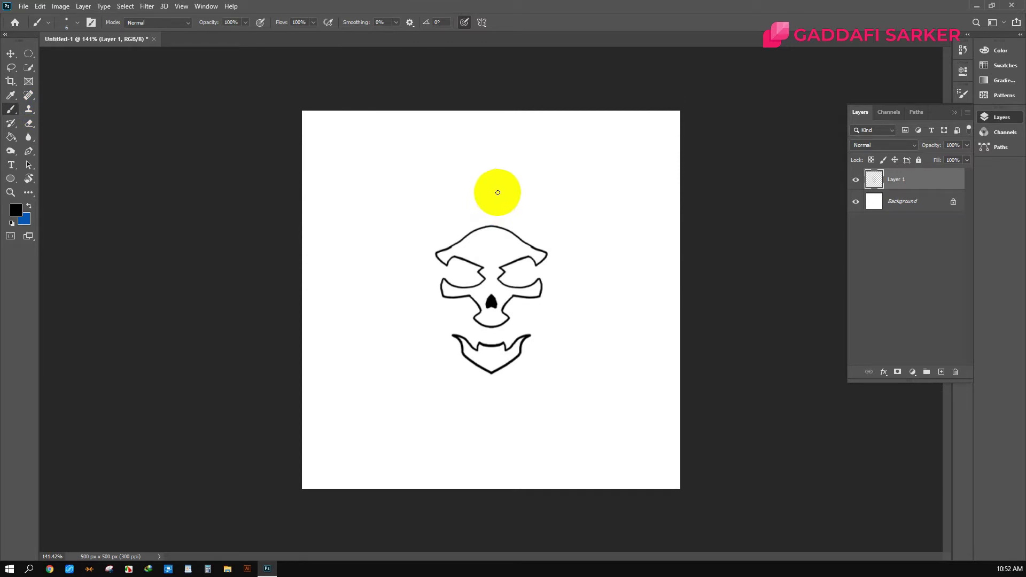
{"action": "left_click_drag", "start_coordinate": [498, 190], "coordinate": [387, 295]}
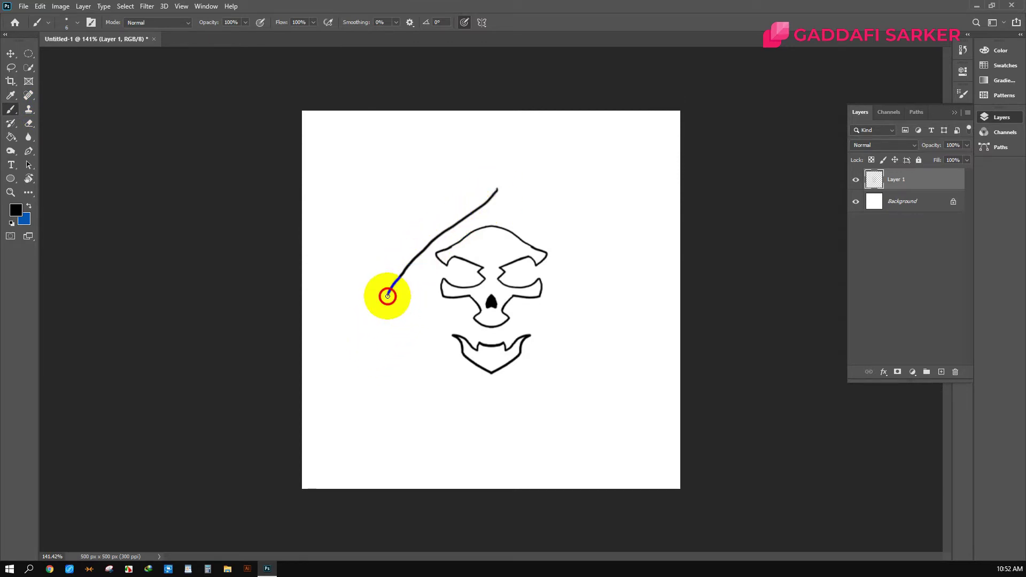
{"action": "mouse_move", "coordinate": [395, 300]}
{"action": "left_mouse_down"}
{"action": "mouse_move", "coordinate": [447, 365]}
{"action": "mouse_move", "coordinate": [350, 304]}
{"action": "left_mouse_up"}
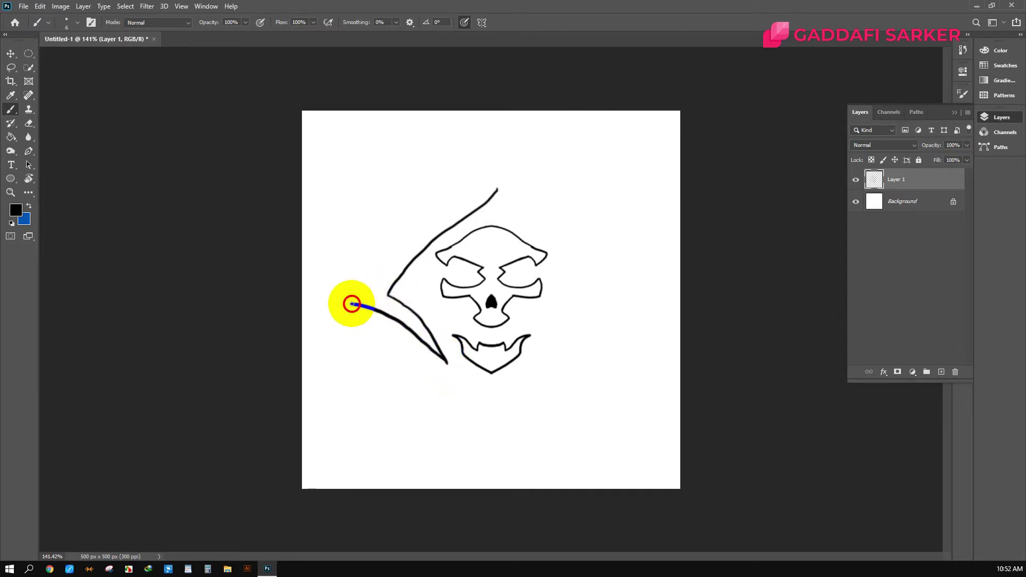
{"action": "mouse_move", "coordinate": [352, 304]}
{"action": "left_mouse_down"}
{"action": "mouse_move", "coordinate": [469, 178]}
{"action": "mouse_move", "coordinate": [483, 131]}
{"action": "mouse_move", "coordinate": [348, 304]}
{"action": "left_mouse_up"}
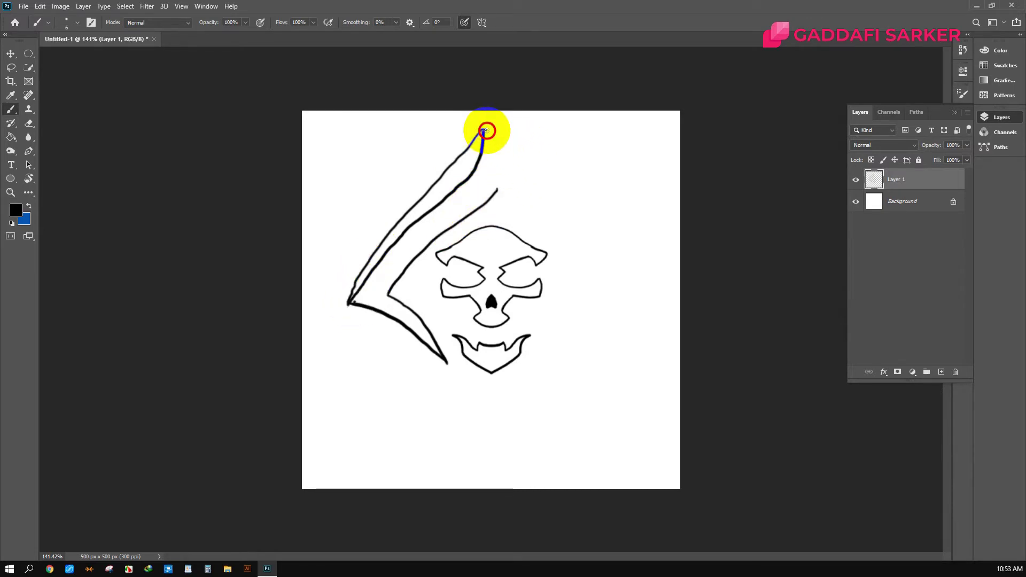
{"action": "mouse_move", "coordinate": [486, 130]}
{"action": "left_mouse_down"}
{"action": "mouse_move", "coordinate": [611, 192]}
{"action": "mouse_move", "coordinate": [594, 206]}
{"action": "left_mouse_up"}
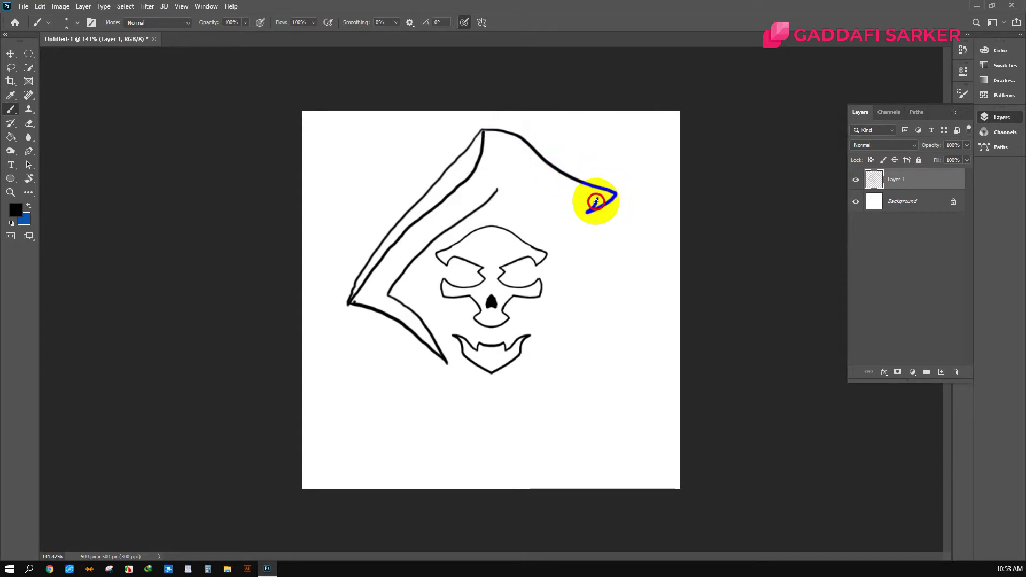
{"action": "left_click_drag", "start_coordinate": [597, 202], "coordinate": [513, 167]}
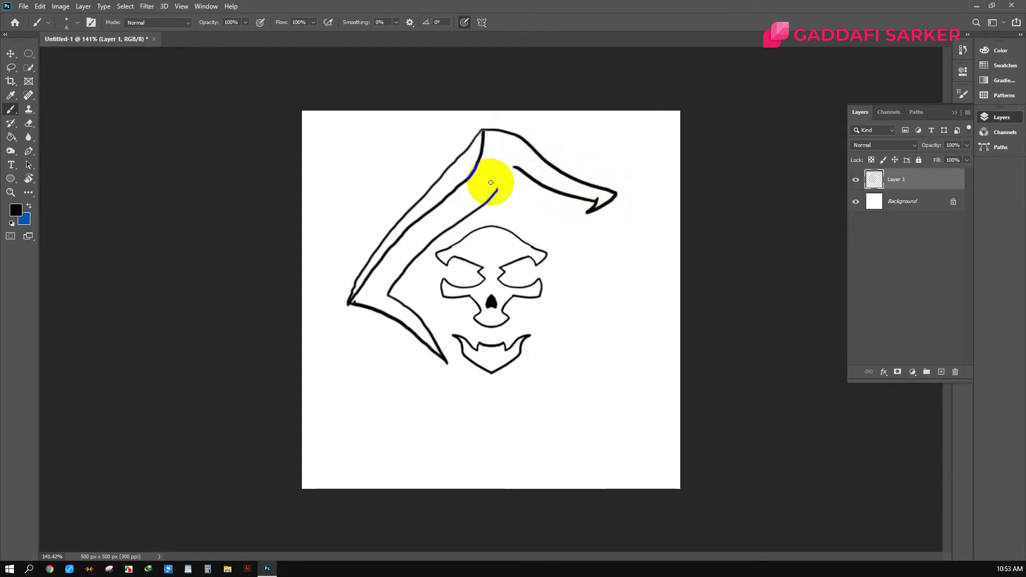
{"action": "mouse_move", "coordinate": [472, 213]}
{"action": "left_mouse_down"}
{"action": "mouse_move", "coordinate": [491, 198]}
{"action": "mouse_move", "coordinate": [534, 230]}
{"action": "left_mouse_up"}
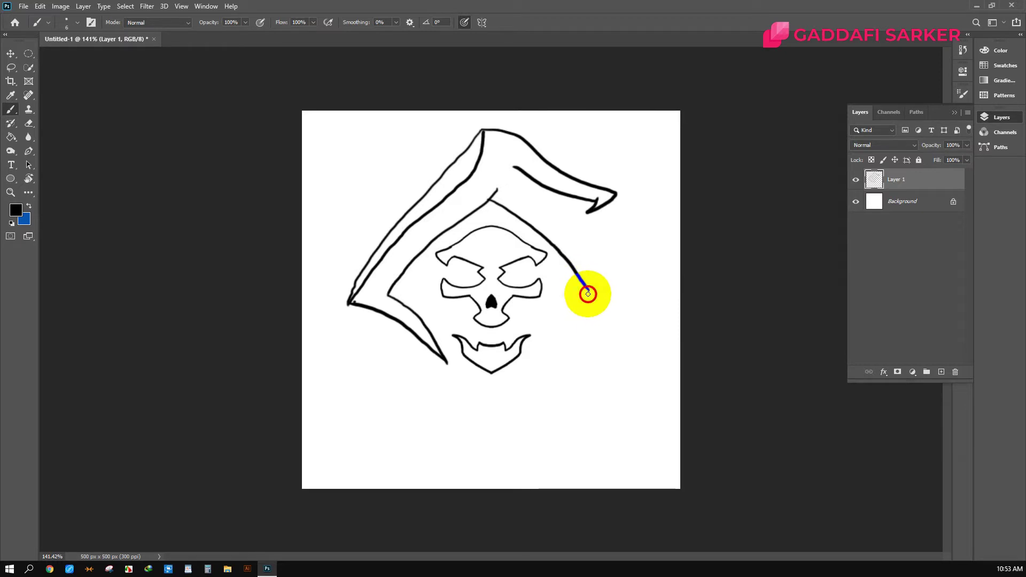
Step: Draw the hood's right side down beside the jaw and close off its pointed ends
{"action": "mouse_move", "coordinate": [588, 293]}
{"action": "left_mouse_down"}
{"action": "mouse_move", "coordinate": [543, 347]}
{"action": "mouse_move", "coordinate": [623, 305]}
{"action": "mouse_move", "coordinate": [591, 234]}
{"action": "mouse_move", "coordinate": [513, 173]}
{"action": "mouse_move", "coordinate": [532, 178]}
{"action": "mouse_move", "coordinate": [607, 290]}
{"action": "left_mouse_up"}
{"action": "left_click_drag", "start_coordinate": [536, 359], "coordinate": [568, 316]}
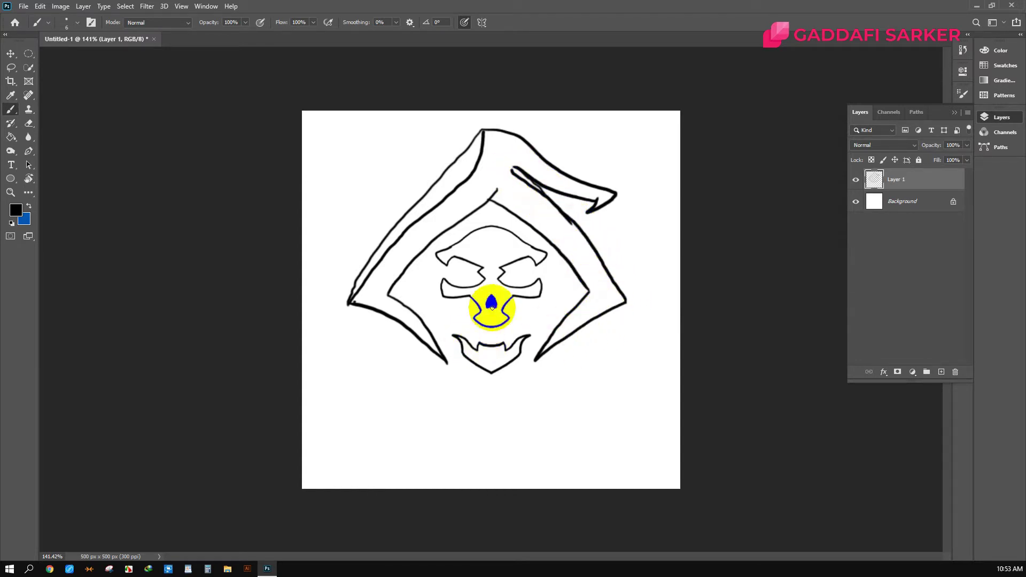
{"action": "mouse_move", "coordinate": [391, 318]}
{"action": "left_mouse_down"}
{"action": "mouse_move", "coordinate": [372, 304]}
{"action": "mouse_move", "coordinate": [405, 274]}
{"action": "left_mouse_up"}
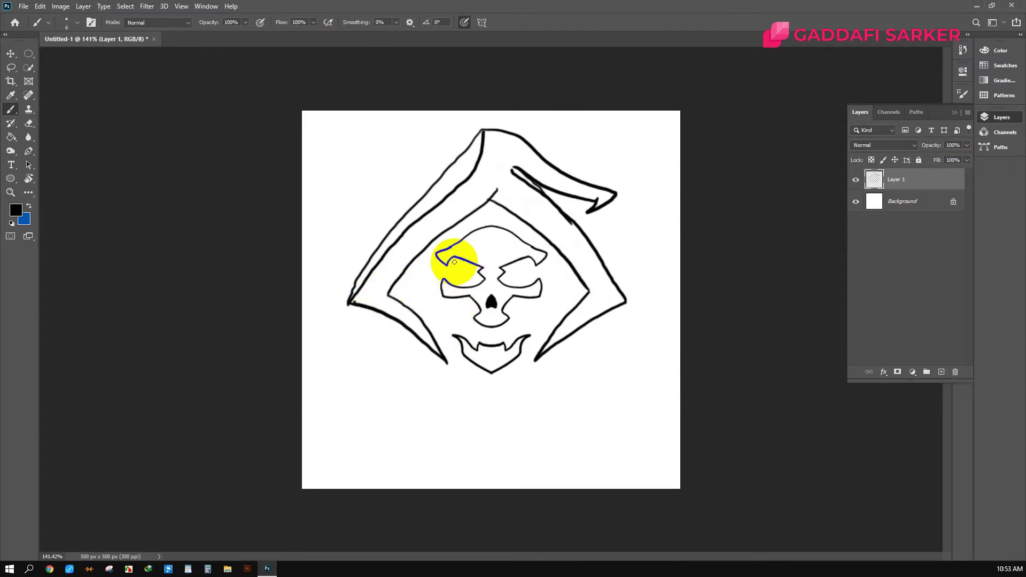
{"action": "mouse_move", "coordinate": [580, 202]}
{"action": "left_mouse_down"}
{"action": "mouse_move", "coordinate": [523, 176]}
{"action": "mouse_move", "coordinate": [483, 320]}
{"action": "left_mouse_up"}
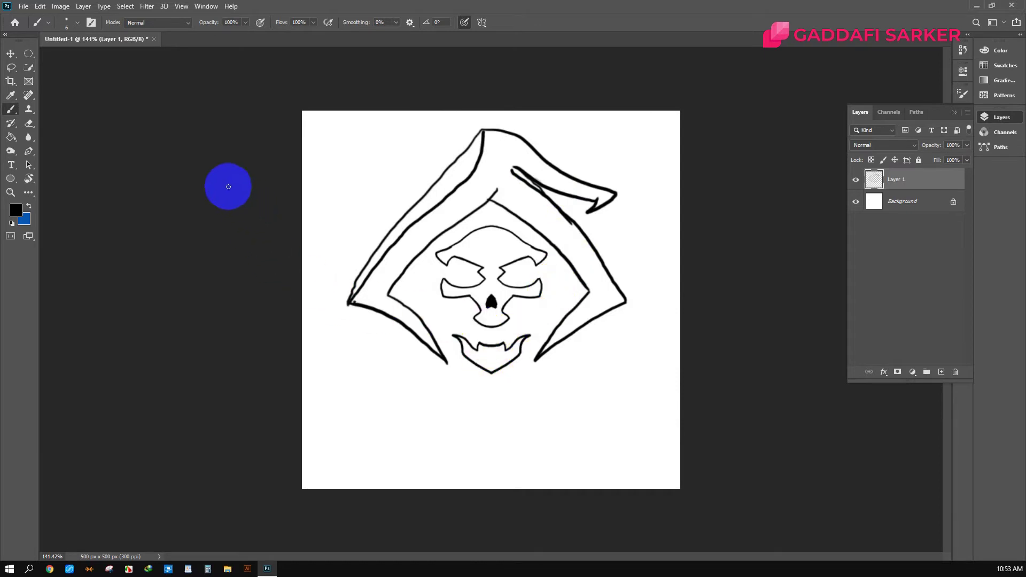
Step: With a smaller Background Eraser, remove overlapping strokes along the hood's left edge and peak
{"action": "left_click", "coordinate": [25, 128]}
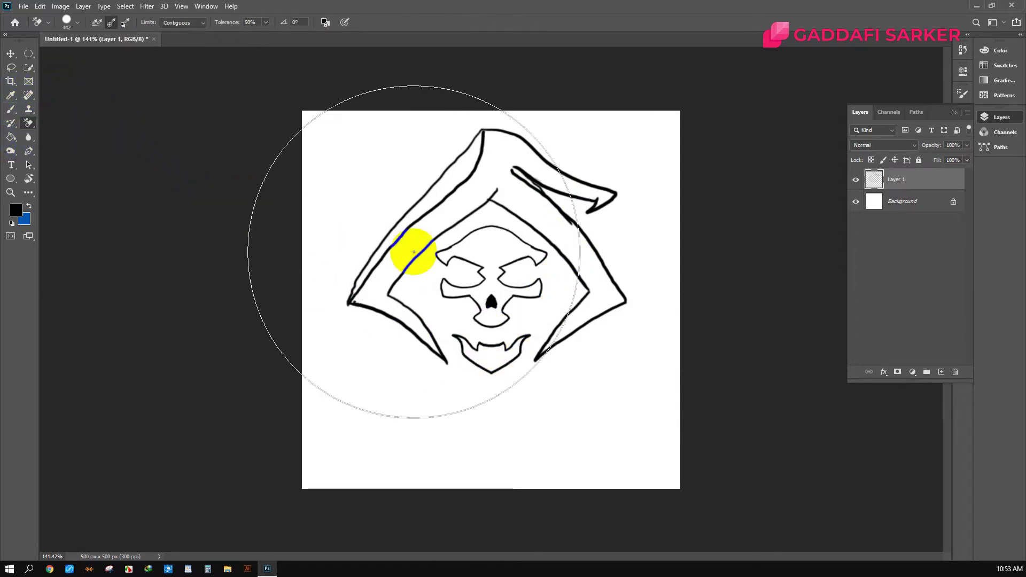
{"action": "left_click_drag", "start_coordinate": [413, 245], "coordinate": [435, 239]}
{"action": "key", "text": "bracketleft"}
{"action": "key", "text": "bracketleft"}
{"action": "key", "text": "bracketleft"}
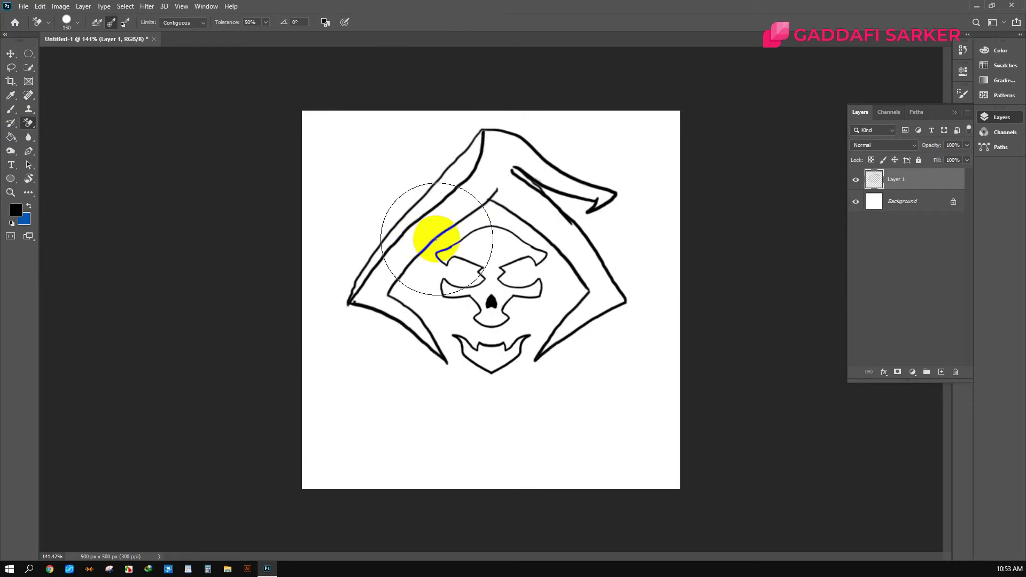
{"action": "key", "text": "bracketleft"}
{"action": "key", "text": "bracketleft"}
{"action": "key", "text": "bracketleft"}
{"action": "left_click_drag", "start_coordinate": [443, 235], "coordinate": [485, 165]}
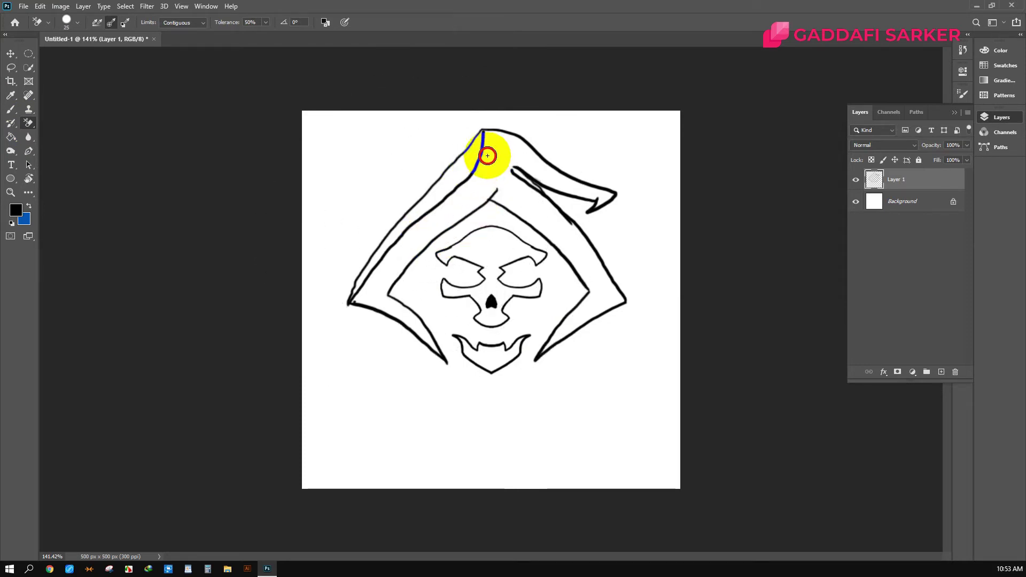
{"action": "left_click_drag", "start_coordinate": [487, 155], "coordinate": [478, 170]}
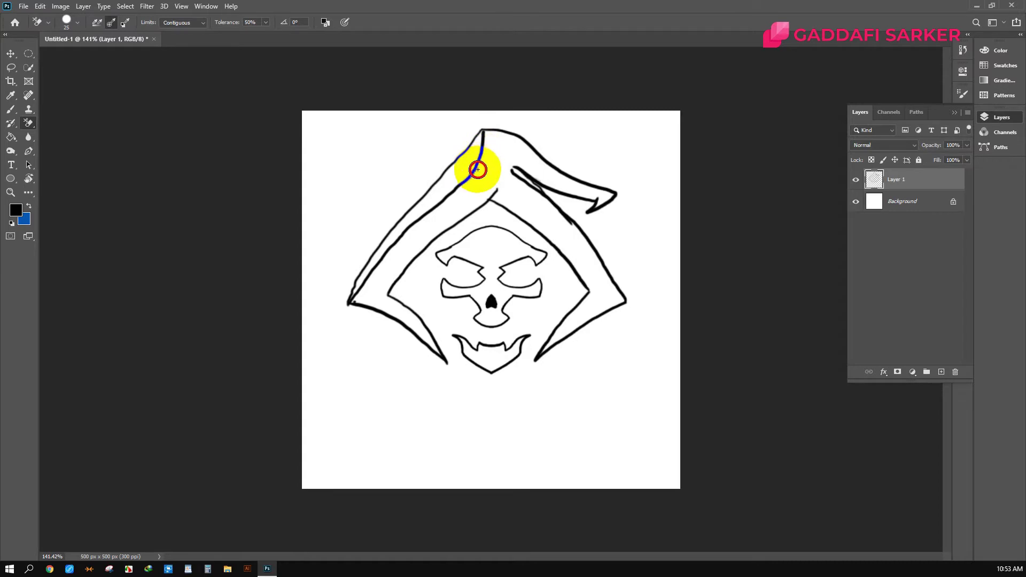
Step: With the standard Eraser, remove doubled lines on the upper-left edge, left point and under the tip
{"action": "right_click", "coordinate": [28, 123]}
{"action": "left_click", "coordinate": [61, 127]}
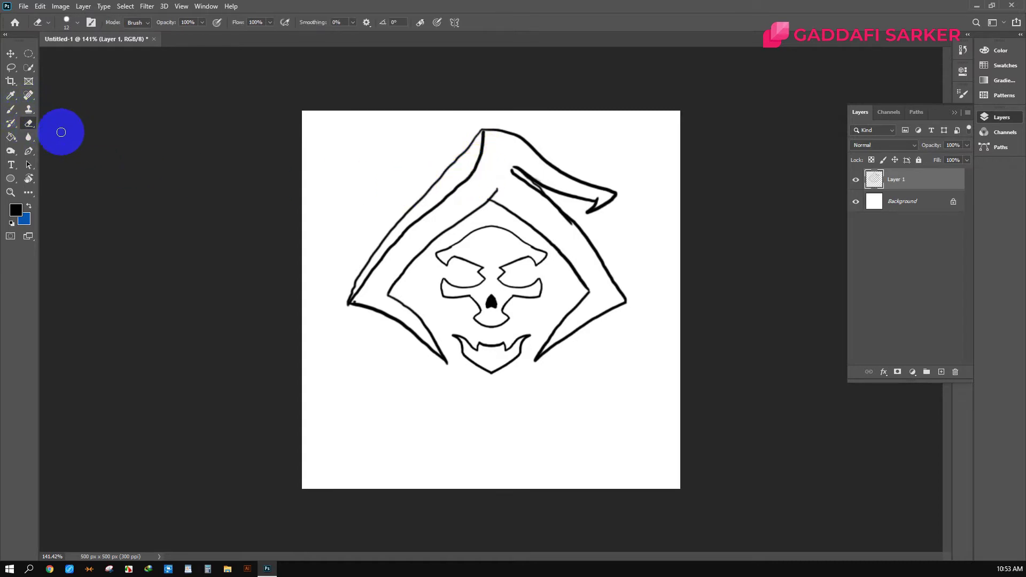
{"action": "mouse_move", "coordinate": [442, 202]}
{"action": "left_mouse_down"}
{"action": "mouse_move", "coordinate": [483, 155]}
{"action": "mouse_move", "coordinate": [372, 264]}
{"action": "mouse_move", "coordinate": [362, 292]}
{"action": "left_mouse_up"}
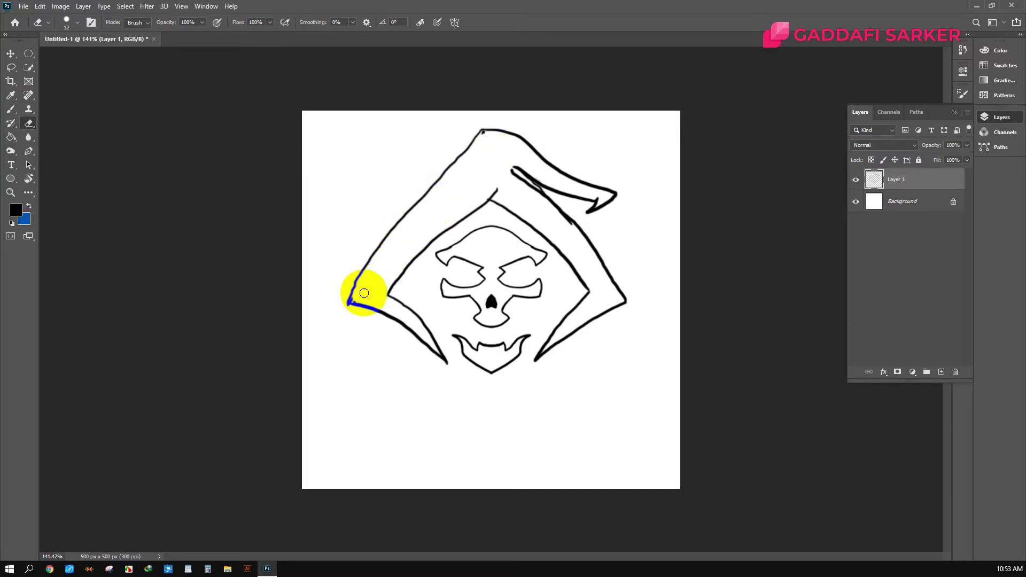
{"action": "mouse_move", "coordinate": [538, 188]}
{"action": "left_mouse_down"}
{"action": "mouse_move", "coordinate": [520, 174]}
{"action": "mouse_move", "coordinate": [561, 223]}
{"action": "left_mouse_up"}
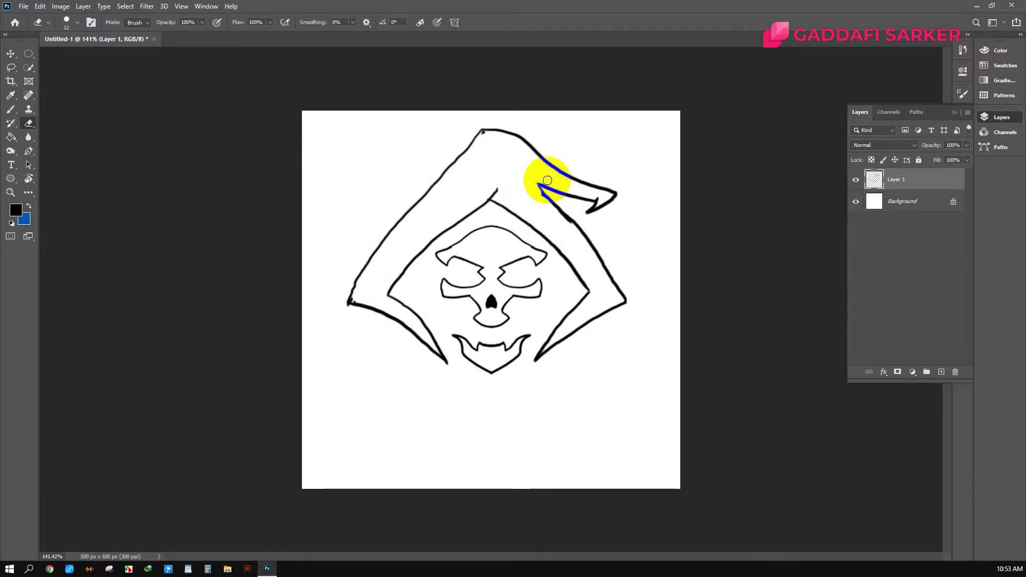
{"action": "mouse_move", "coordinate": [547, 180]}
{"action": "left_mouse_down"}
{"action": "mouse_move", "coordinate": [497, 143]}
{"action": "mouse_move", "coordinate": [378, 256]}
{"action": "left_mouse_up"}
Step: Scale the Layer 1 hooded skull to about 78% and centre it on the canvas
{"action": "left_click", "coordinate": [11, 53]}
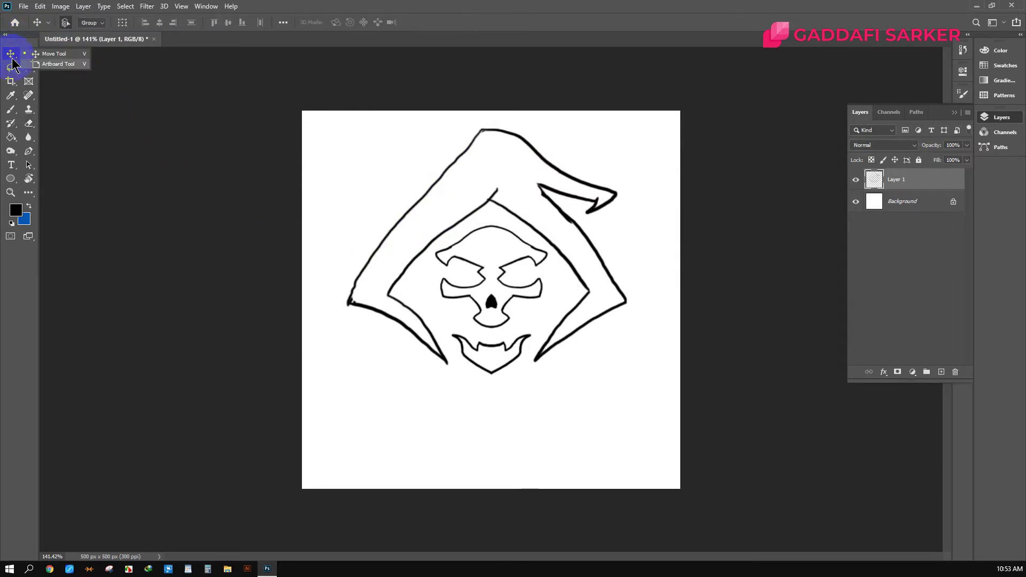
{"action": "left_click", "coordinate": [917, 183]}
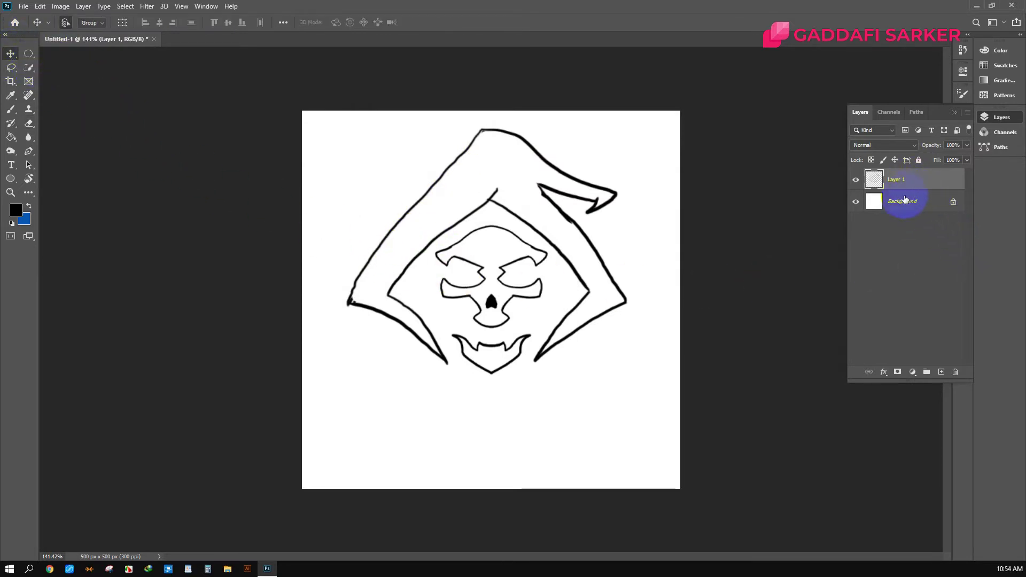
{"action": "key", "text": "ctrl+t"}
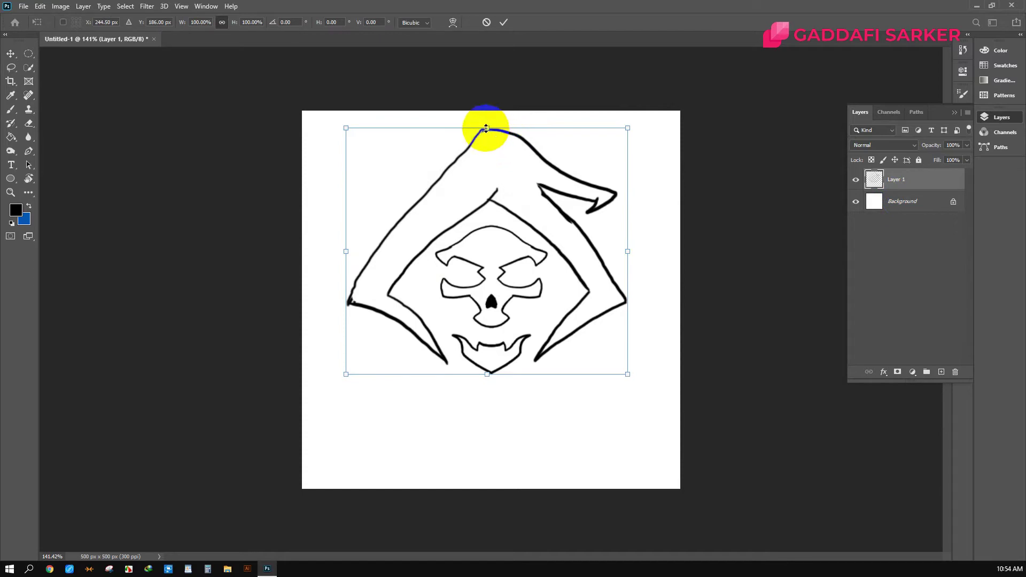
{"action": "left_click_drag", "start_coordinate": [486, 128], "coordinate": [481, 185]}
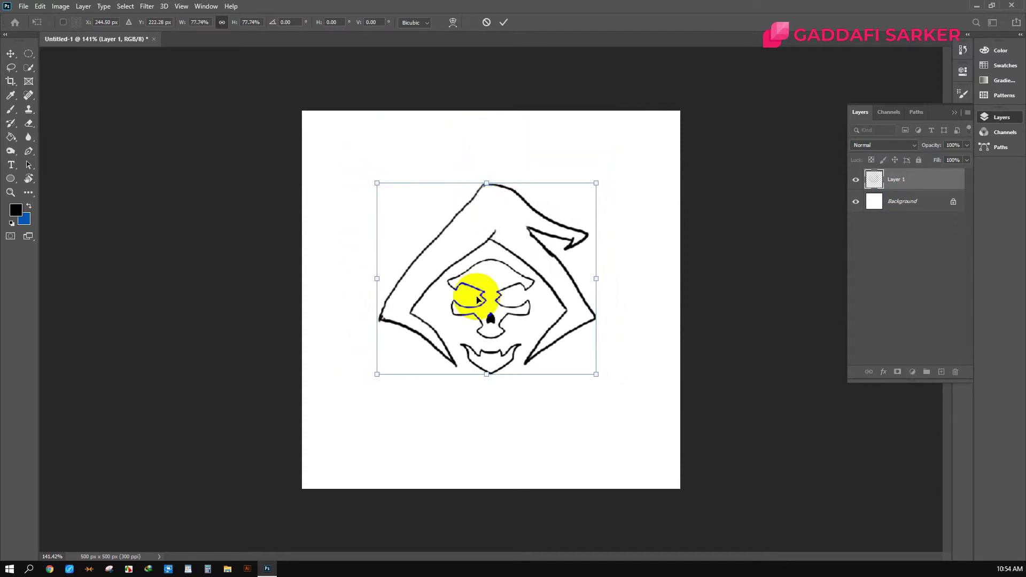
{"action": "left_click_drag", "start_coordinate": [479, 297], "coordinate": [484, 317]}
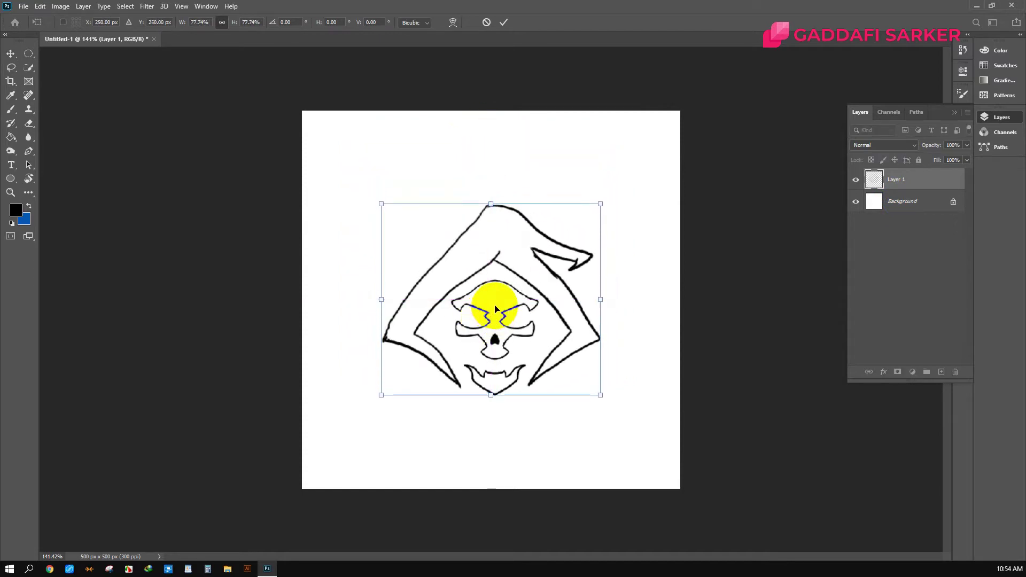
{"action": "key", "text": "Return"}
{"action": "left_click_drag", "start_coordinate": [538, 312], "coordinate": [550, 316]}
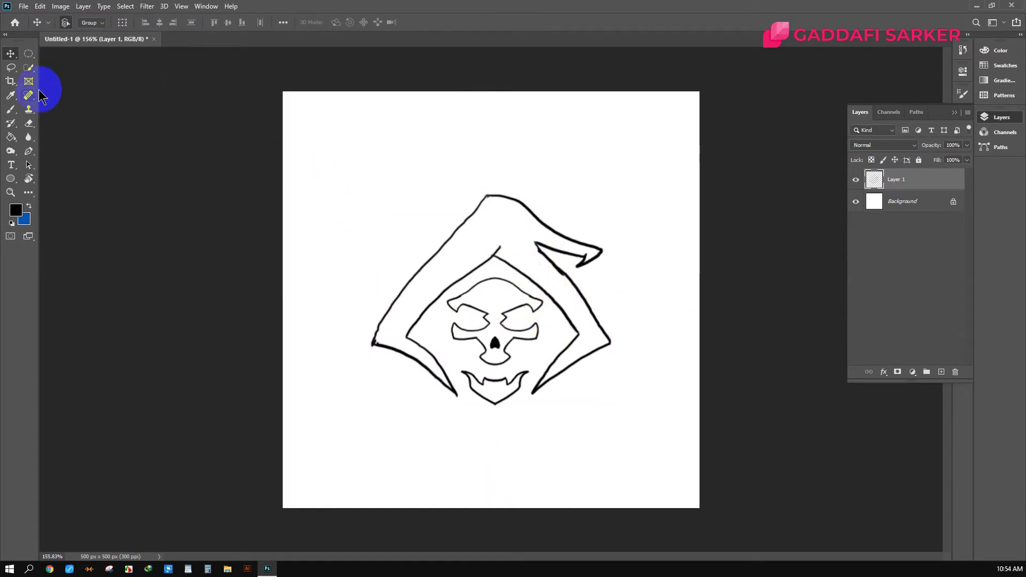
Step: On a new layer with the basic brush, paint the outer hood's left side, top and pointed tip
{"action": "left_click", "coordinate": [14, 113]}
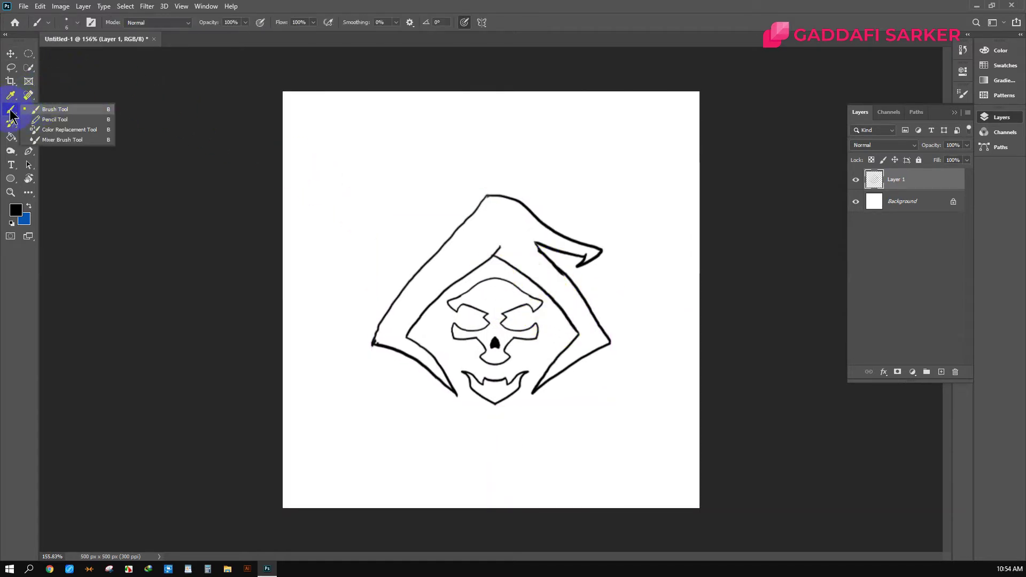
{"action": "left_click", "coordinate": [16, 116]}
{"action": "left_click", "coordinate": [944, 374]}
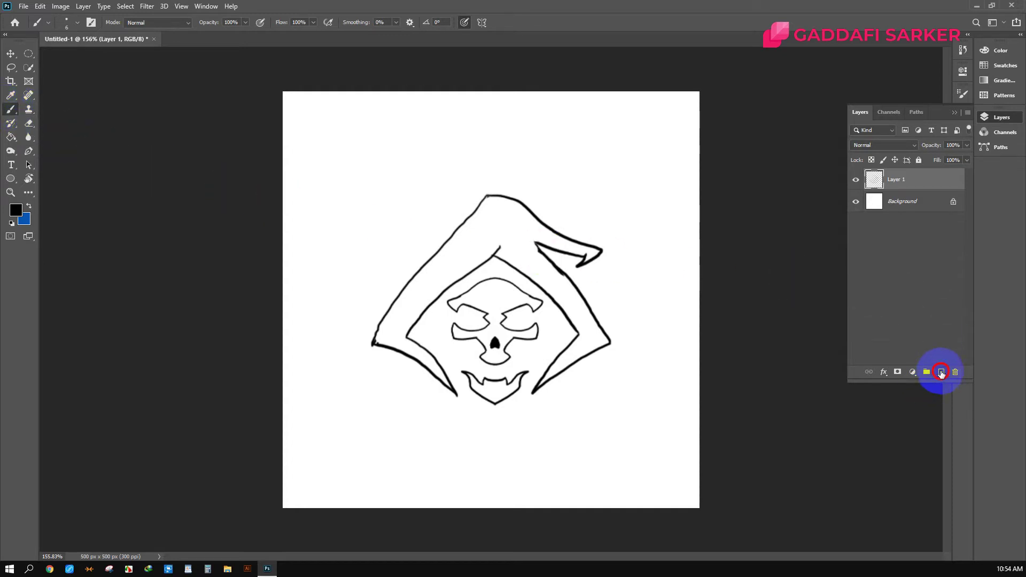
{"action": "left_click_drag", "start_coordinate": [381, 289], "coordinate": [390, 332]}
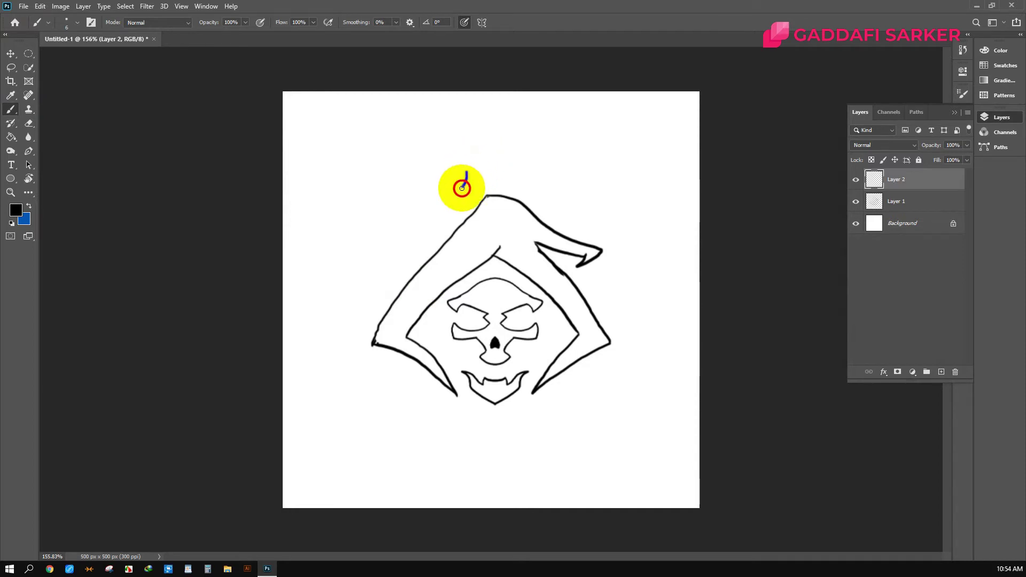
{"action": "mouse_move", "coordinate": [462, 188]}
{"action": "left_mouse_down"}
{"action": "mouse_move", "coordinate": [378, 282]}
{"action": "mouse_move", "coordinate": [345, 355]}
{"action": "mouse_move", "coordinate": [504, 461]}
{"action": "left_mouse_up"}
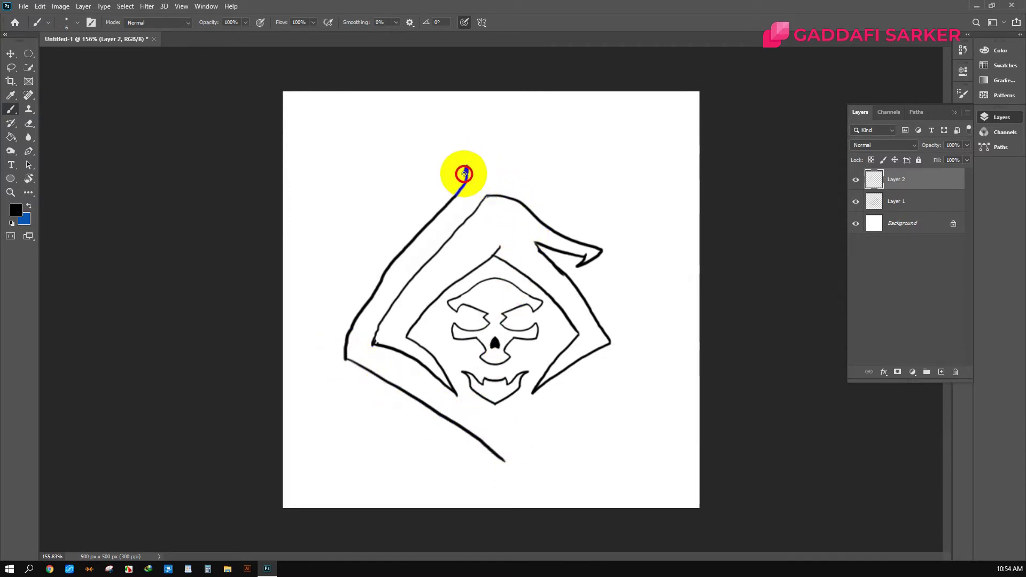
{"action": "mouse_move", "coordinate": [464, 174]}
{"action": "left_mouse_down"}
{"action": "mouse_move", "coordinate": [483, 160]}
{"action": "mouse_move", "coordinate": [534, 179]}
{"action": "mouse_move", "coordinate": [575, 213]}
{"action": "mouse_move", "coordinate": [659, 235]}
{"action": "mouse_move", "coordinate": [612, 269]}
{"action": "mouse_move", "coordinate": [590, 305]}
{"action": "mouse_move", "coordinate": [609, 339]}
{"action": "left_mouse_up"}
{"action": "mouse_move", "coordinate": [640, 256]}
{"action": "left_mouse_down"}
{"action": "mouse_move", "coordinate": [613, 268]}
{"action": "mouse_move", "coordinate": [657, 367]}
{"action": "mouse_move", "coordinate": [493, 460]}
{"action": "left_mouse_up"}
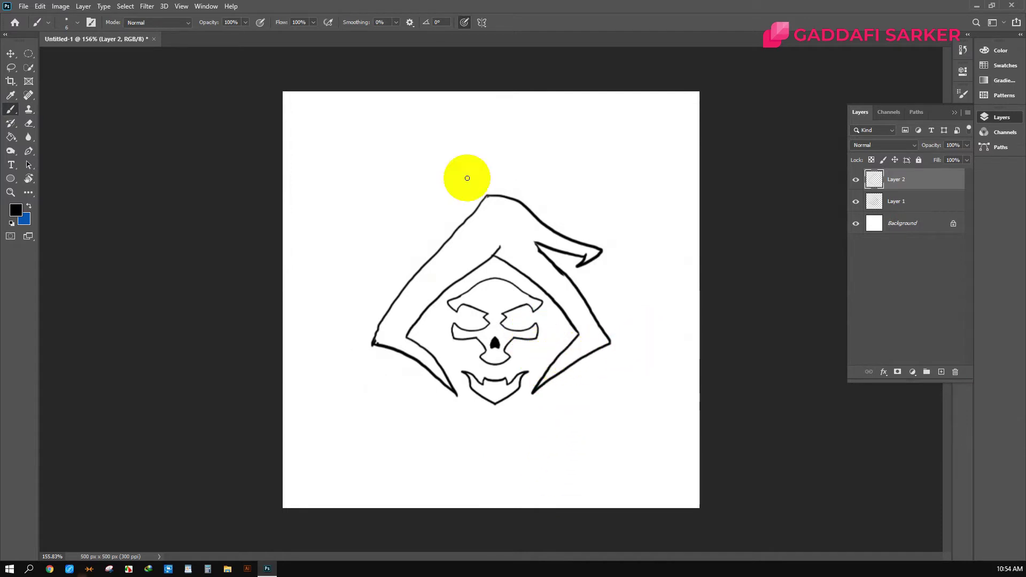
Step: Retrace the inner hood lines and the fold below the hood peak
{"action": "left_click_drag", "start_coordinate": [546, 291], "coordinate": [481, 241]}
{"action": "scroll", "coordinate": [481, 240], "scroll_direction": "up", "scroll_amount": 1}
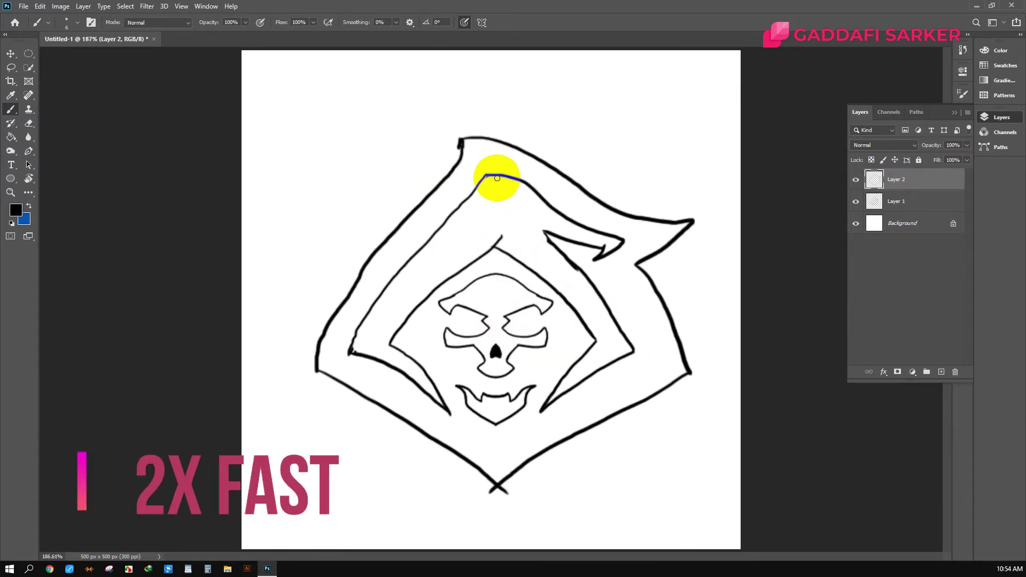
{"action": "left_click_drag", "start_coordinate": [485, 176], "coordinate": [457, 246]}
{"action": "mouse_move", "coordinate": [485, 178]}
{"action": "left_mouse_down"}
{"action": "mouse_move", "coordinate": [440, 238]}
{"action": "mouse_move", "coordinate": [486, 229]}
{"action": "mouse_move", "coordinate": [411, 310]}
{"action": "left_mouse_up"}
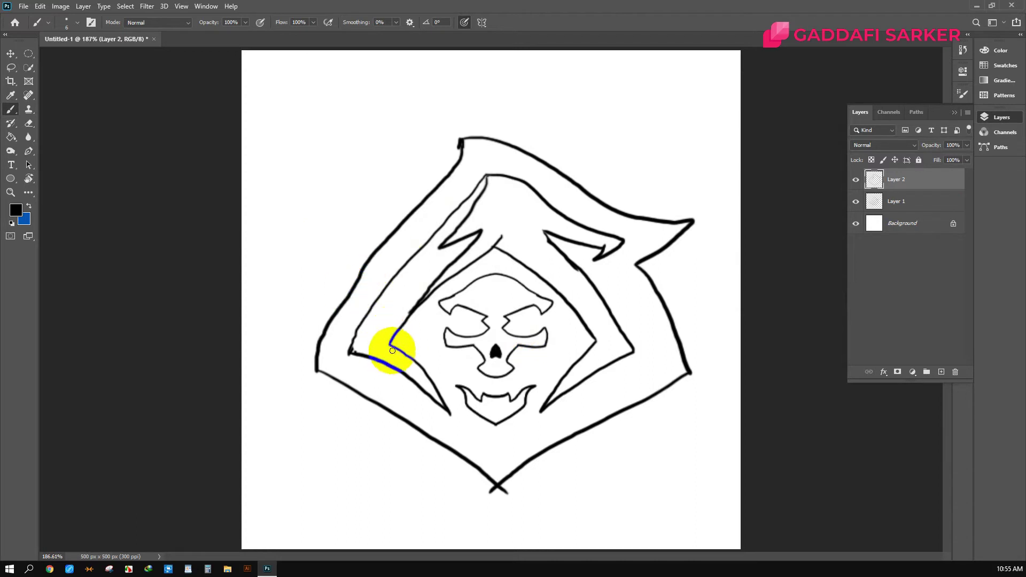
Step: Hatch grey shading into the hood's inner left band and beside the right eye
{"action": "mouse_move", "coordinate": [390, 348]}
{"action": "left_mouse_down"}
{"action": "mouse_move", "coordinate": [378, 310]}
{"action": "mouse_move", "coordinate": [481, 185]}
{"action": "left_mouse_up"}
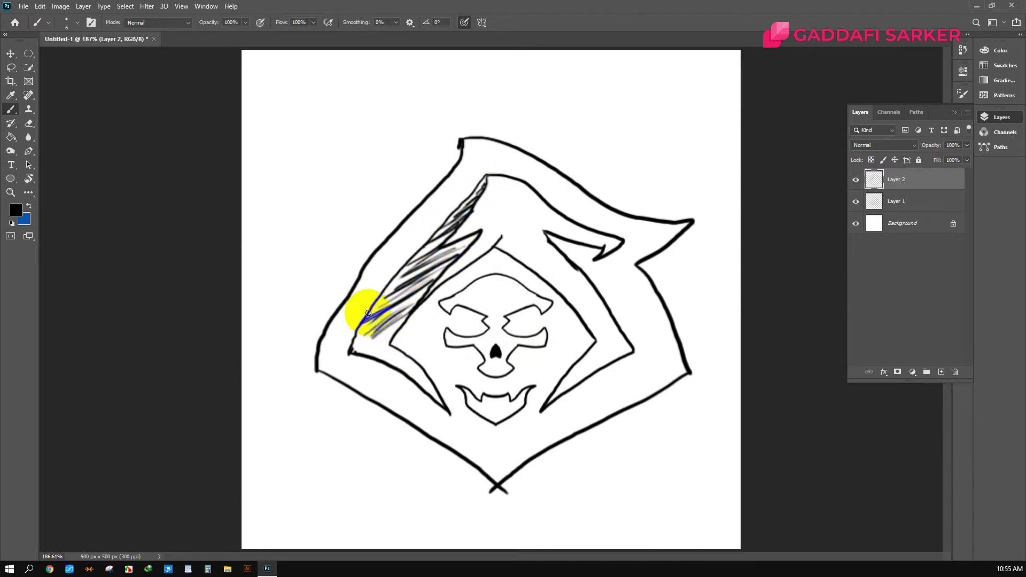
{"action": "mouse_move", "coordinate": [366, 309]}
{"action": "left_mouse_down"}
{"action": "mouse_move", "coordinate": [373, 348]}
{"action": "mouse_move", "coordinate": [442, 403]}
{"action": "mouse_move", "coordinate": [419, 374]}
{"action": "mouse_move", "coordinate": [419, 314]}
{"action": "mouse_move", "coordinate": [400, 278]}
{"action": "mouse_move", "coordinate": [447, 229]}
{"action": "mouse_move", "coordinate": [390, 309]}
{"action": "left_mouse_up"}
{"action": "mouse_move", "coordinate": [542, 330]}
{"action": "left_mouse_down"}
{"action": "mouse_move", "coordinate": [561, 340]}
{"action": "mouse_move", "coordinate": [531, 339]}
{"action": "left_mouse_up"}
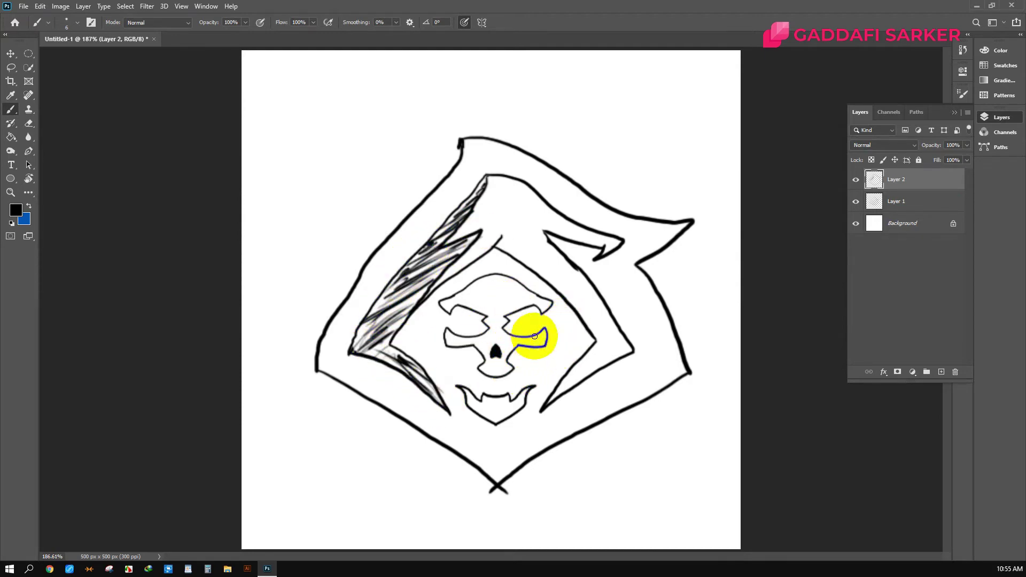
Step: Shade the skull's forehead above the eyes and the area beneath the nose
{"action": "scroll", "coordinate": [527, 337], "scroll_direction": "up", "scroll_amount": 4}
{"action": "mouse_move", "coordinate": [457, 293]}
{"action": "left_mouse_down"}
{"action": "mouse_move", "coordinate": [534, 275]}
{"action": "mouse_move", "coordinate": [488, 256]}
{"action": "mouse_move", "coordinate": [485, 272]}
{"action": "mouse_move", "coordinate": [497, 274]}
{"action": "left_mouse_up"}
{"action": "scroll", "coordinate": [517, 315], "scroll_direction": "down", "scroll_amount": 3}
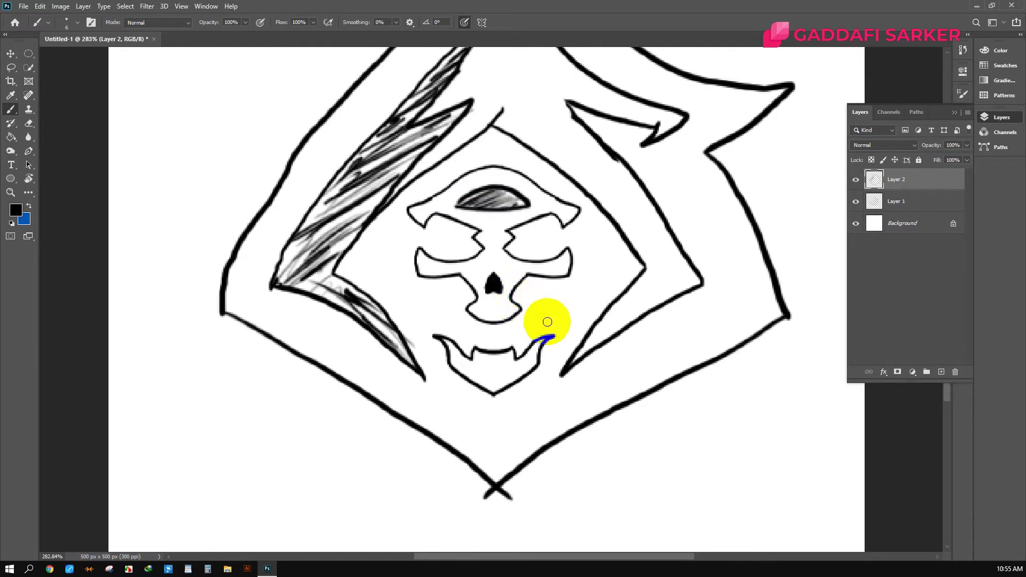
{"action": "scroll", "coordinate": [526, 314], "scroll_direction": "up", "scroll_amount": 3}
{"action": "mouse_move", "coordinate": [549, 305]}
{"action": "left_mouse_down"}
{"action": "mouse_move", "coordinate": [502, 307]}
{"action": "mouse_move", "coordinate": [501, 218]}
{"action": "mouse_move", "coordinate": [557, 218]}
{"action": "mouse_move", "coordinate": [517, 229]}
{"action": "mouse_move", "coordinate": [578, 231]}
{"action": "mouse_move", "coordinate": [510, 302]}
{"action": "mouse_move", "coordinate": [518, 371]}
{"action": "mouse_move", "coordinate": [563, 321]}
{"action": "mouse_move", "coordinate": [521, 310]}
{"action": "mouse_move", "coordinate": [568, 309]}
{"action": "mouse_move", "coordinate": [565, 321]}
{"action": "left_mouse_up"}
{"action": "scroll", "coordinate": [498, 326], "scroll_direction": "down", "scroll_amount": 3}
{"action": "left_click_drag", "start_coordinate": [510, 350], "coordinate": [469, 252]}
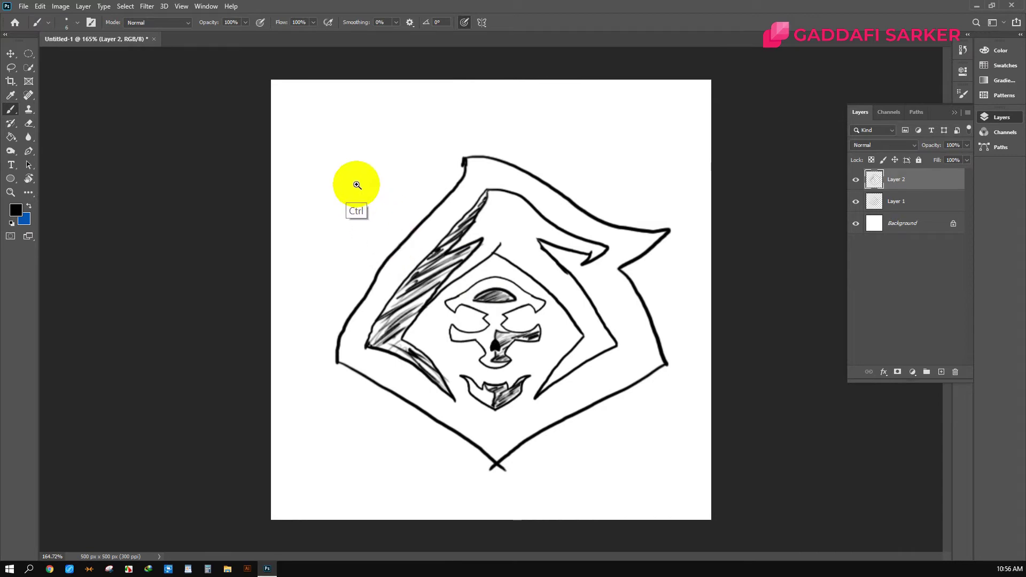
Step: Brush an arrow beside the scribble, a circle with an arrow, and a square below
{"action": "left_click", "coordinate": [360, 146], "text": "ctrl"}
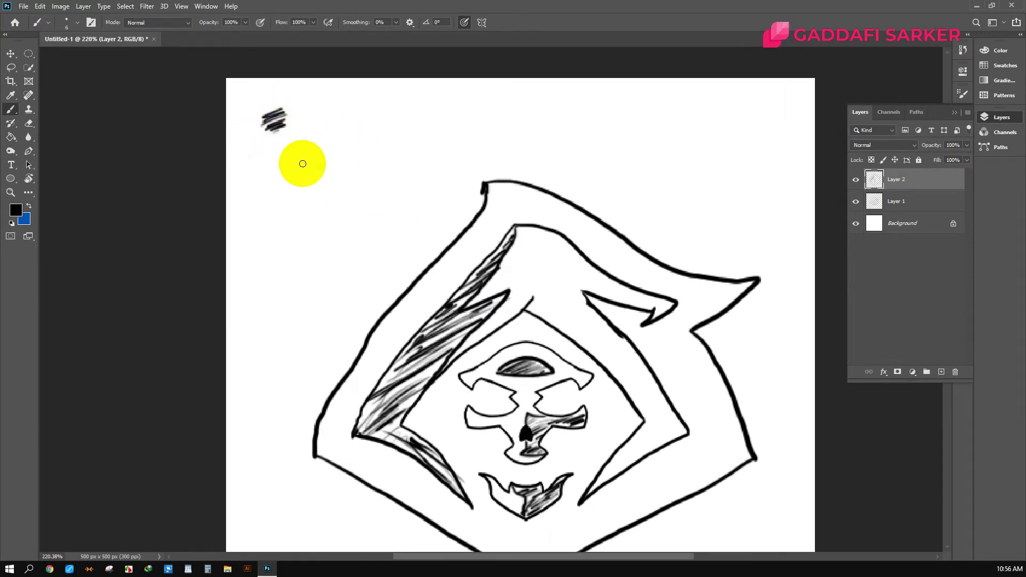
{"action": "left_click_drag", "start_coordinate": [300, 115], "coordinate": [347, 112]}
{"action": "left_click_drag", "start_coordinate": [291, 151], "coordinate": [377, 153]}
{"action": "left_click_drag", "start_coordinate": [304, 234], "coordinate": [317, 214]}
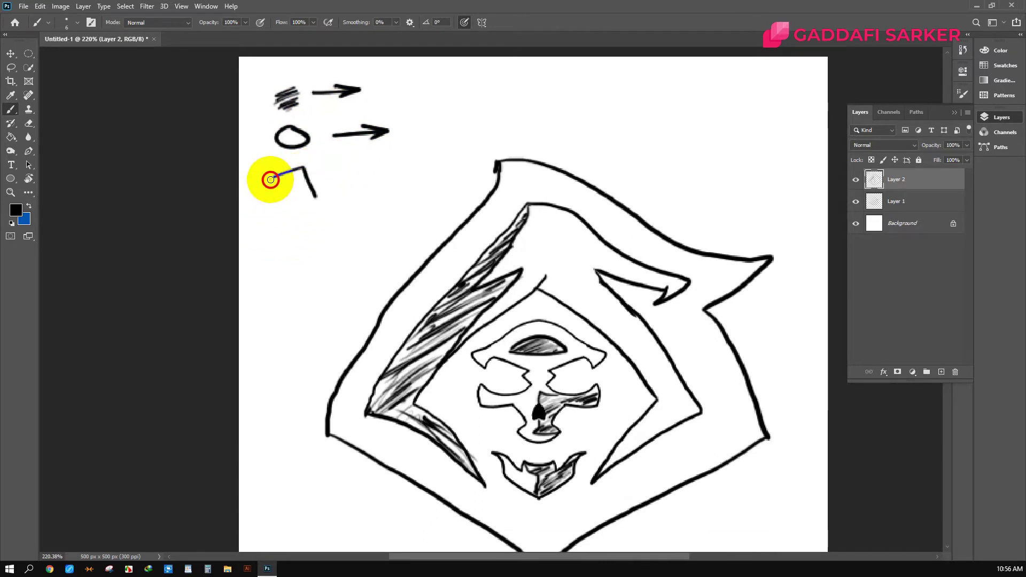
{"action": "left_click_drag", "start_coordinate": [306, 173], "coordinate": [325, 194]}
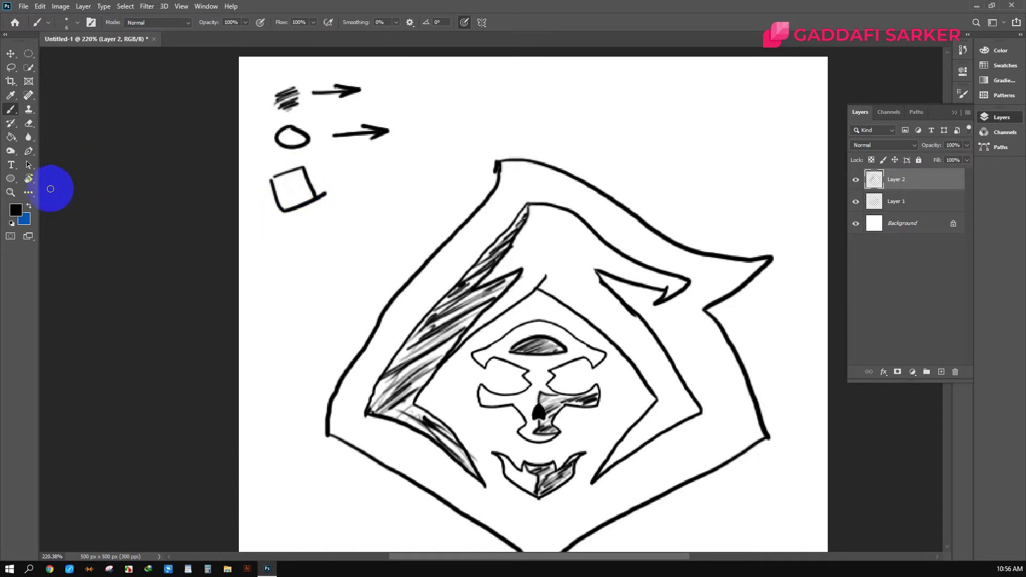
Step: Set the foreground colour to magenta and fill the circle with it
{"action": "left_click", "coordinate": [21, 214]}
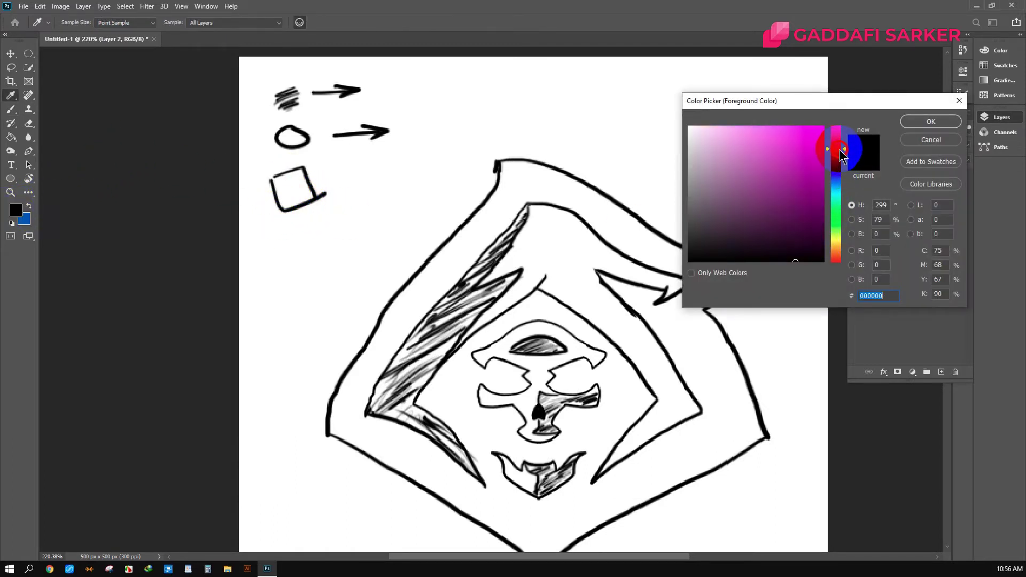
{"action": "left_click", "coordinate": [822, 138]}
{"action": "left_click", "coordinate": [931, 122]}
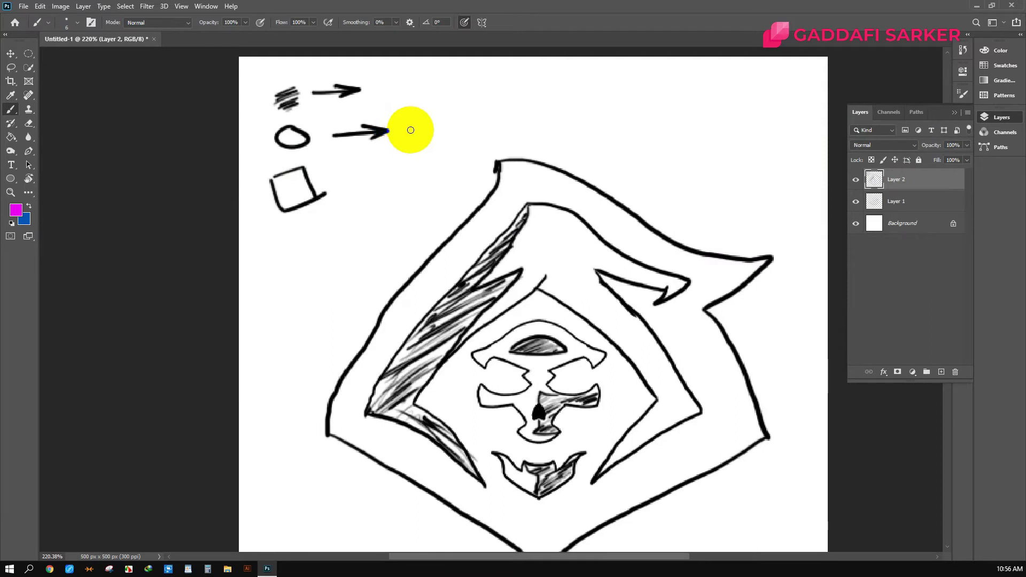
{"action": "left_click_drag", "start_coordinate": [410, 130], "coordinate": [292, 137]}
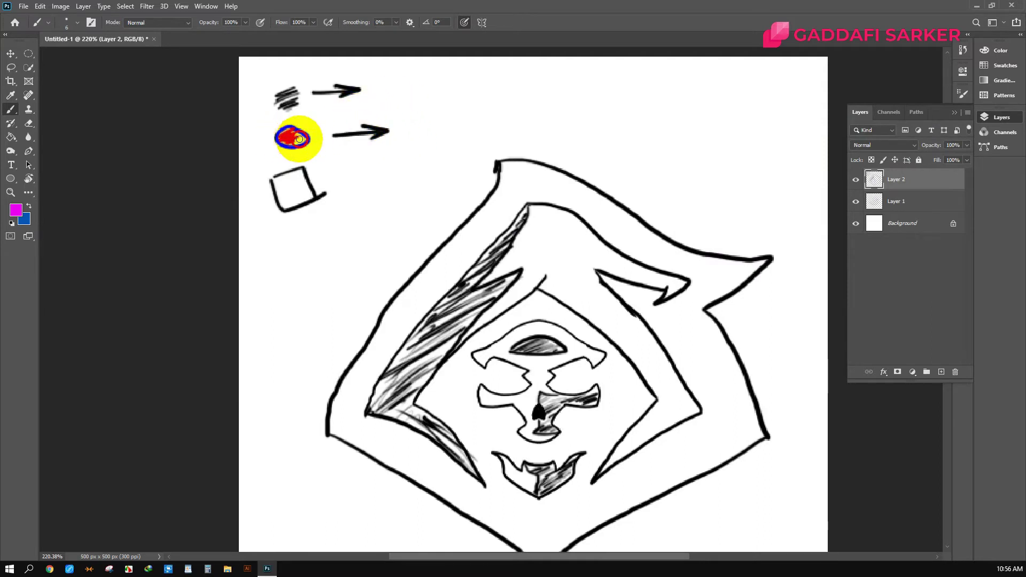
Step: Shift the foreground colour to violet and paint the scribble with it
{"action": "left_click", "coordinate": [16, 211]}
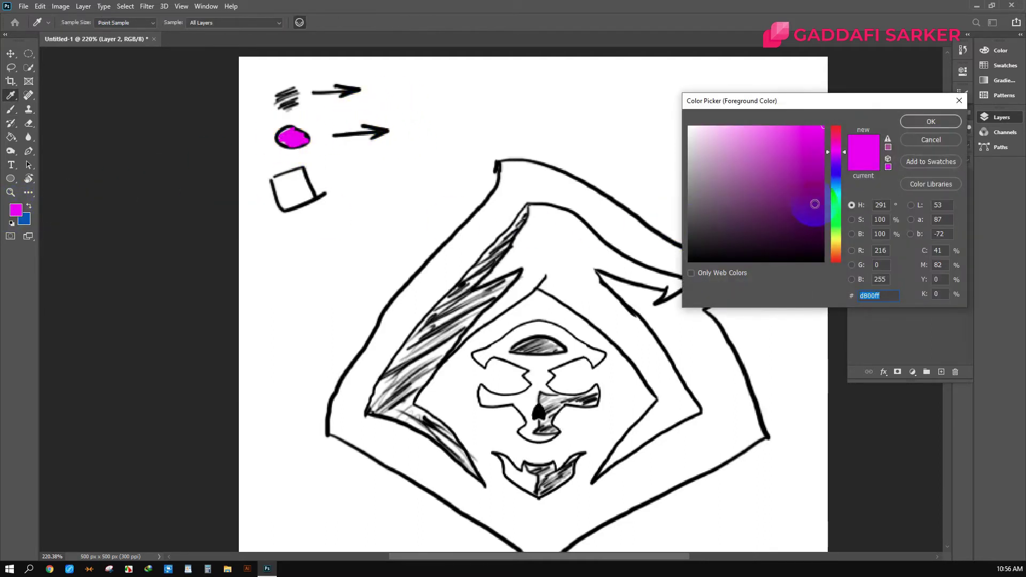
{"action": "left_click", "coordinate": [839, 165]}
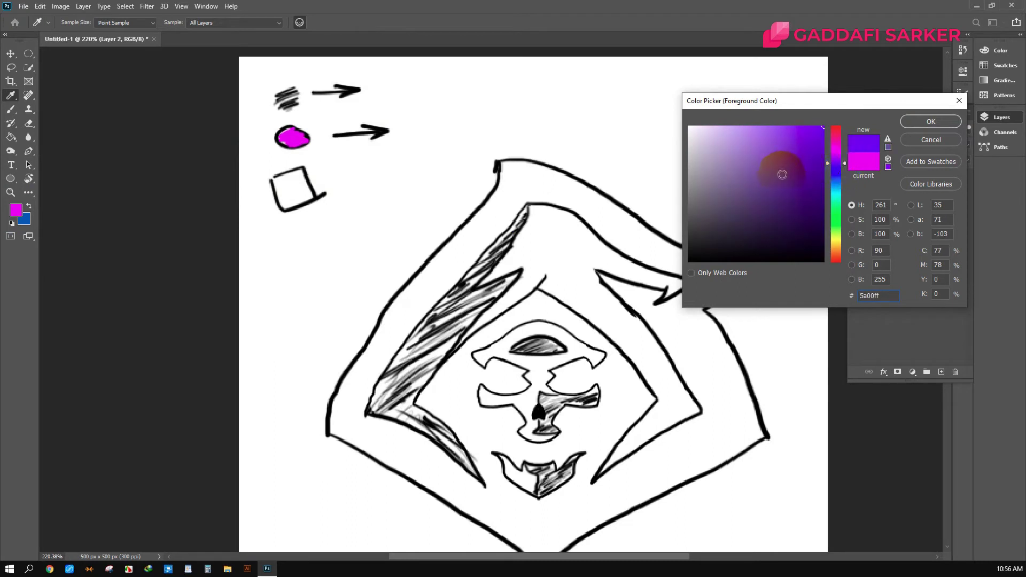
{"action": "left_click", "coordinate": [908, 121]}
{"action": "left_click_drag", "start_coordinate": [278, 105], "coordinate": [291, 92]}
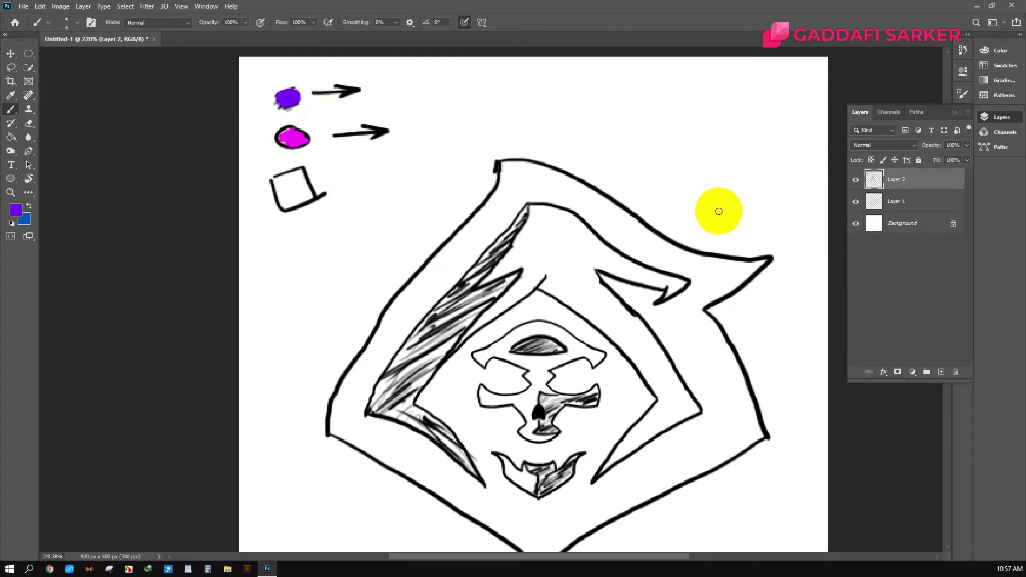
Step: Pick a very dark purple foreground colour and paint the square with it
{"action": "left_click", "coordinate": [11, 224]}
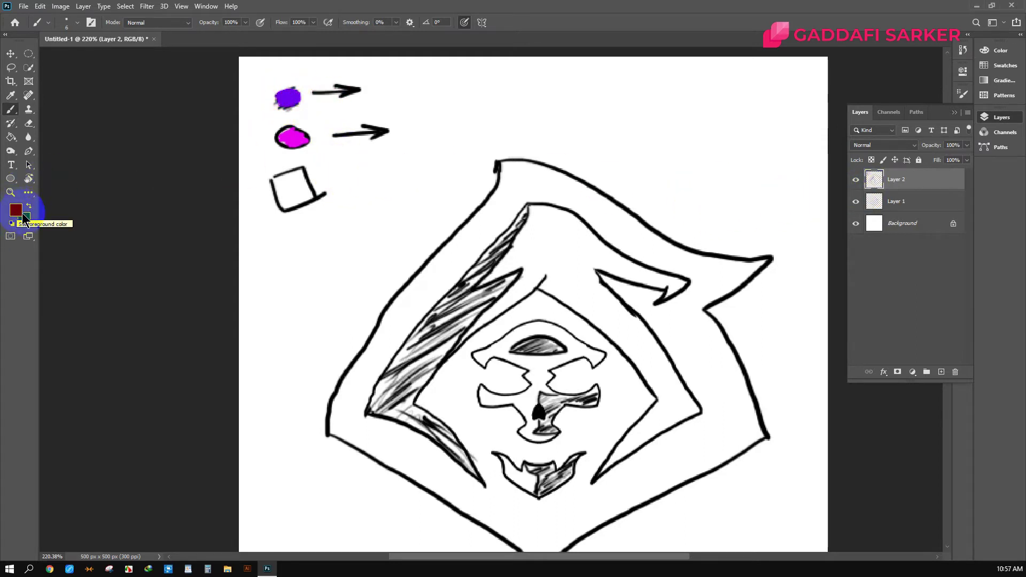
{"action": "left_click", "coordinate": [16, 209]}
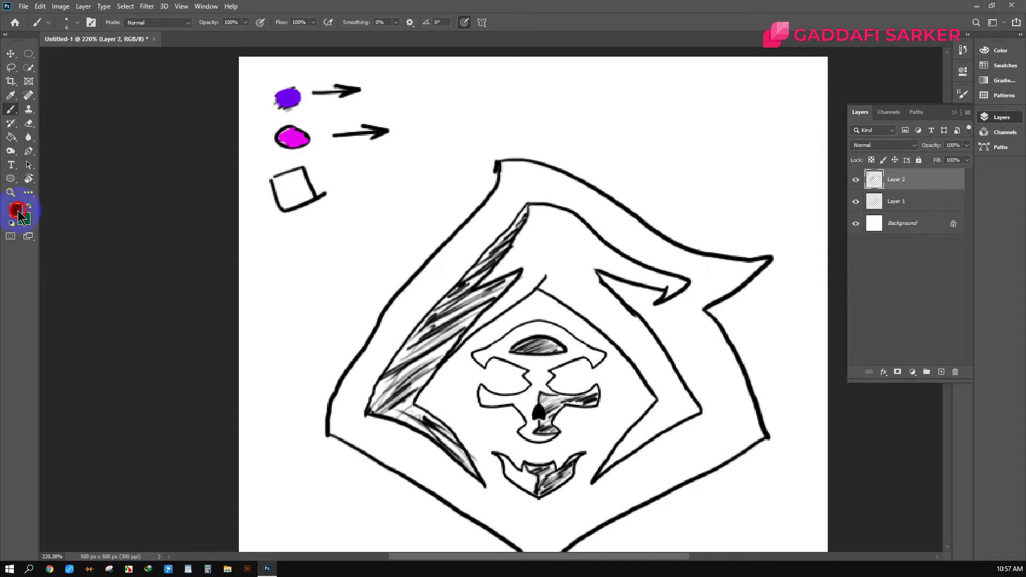
{"action": "left_click", "coordinate": [824, 202]}
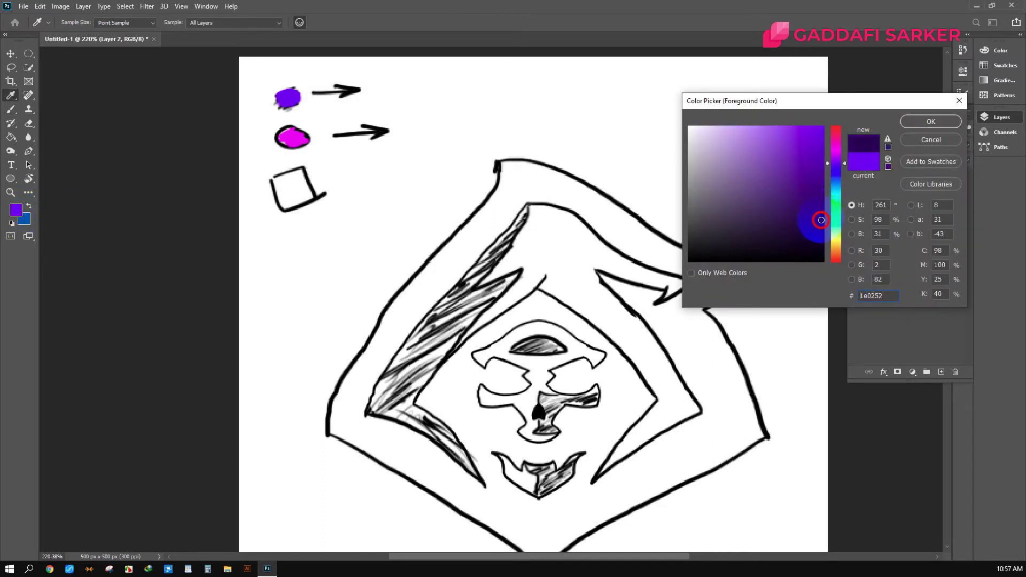
{"action": "key", "text": "Return"}
{"action": "key", "text": "b"}
{"action": "mouse_move", "coordinate": [278, 177]}
{"action": "left_mouse_down"}
{"action": "mouse_move", "coordinate": [286, 179]}
{"action": "mouse_move", "coordinate": [275, 195]}
{"action": "mouse_move", "coordinate": [303, 199]}
{"action": "left_mouse_up"}
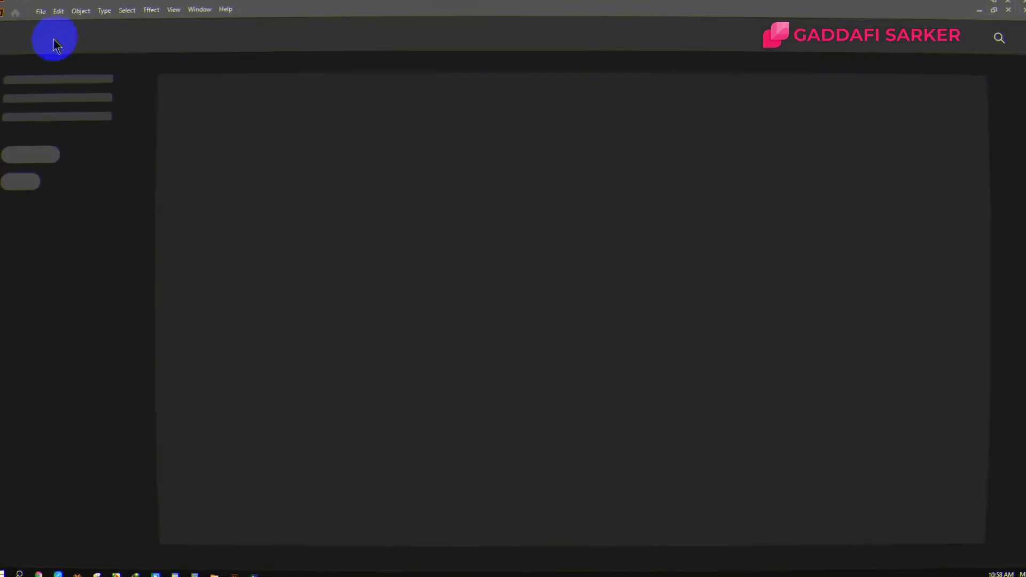
Step: Create a new blank 630×500 px document, Untitled-1, via File > New
{"action": "left_click", "coordinate": [45, 10]}
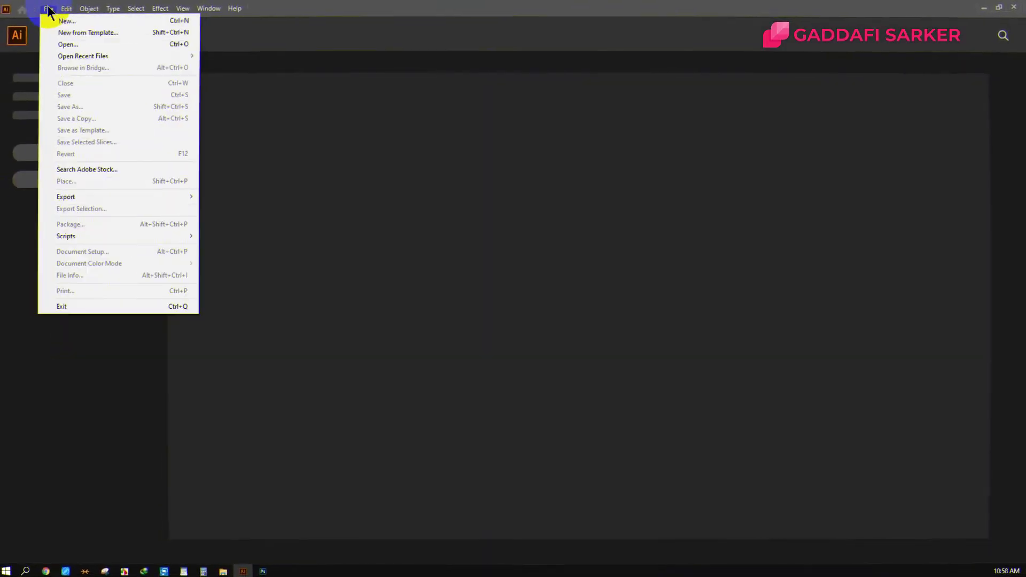
{"action": "left_click", "coordinate": [206, 51]}
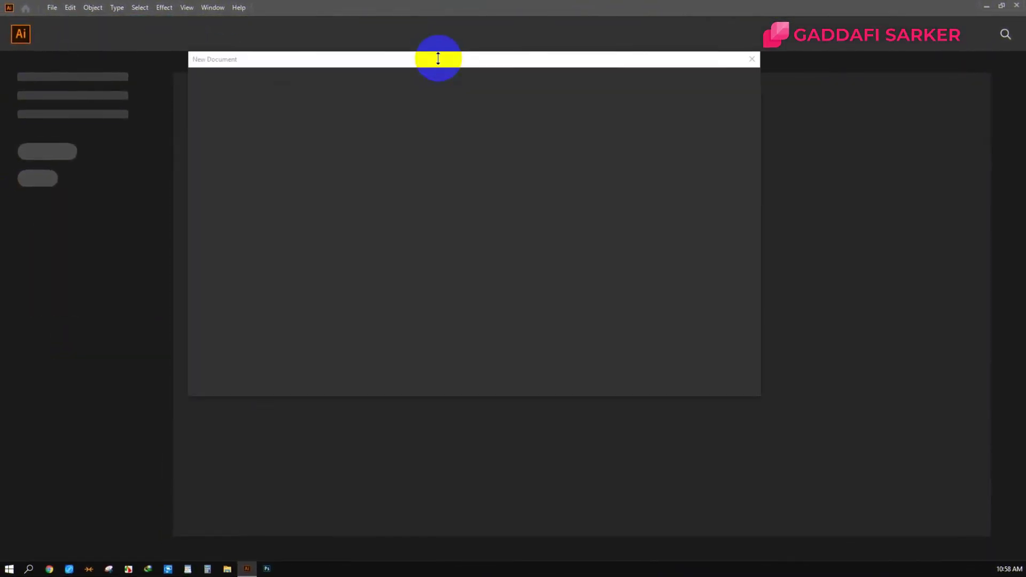
{"action": "left_click_drag", "start_coordinate": [438, 58], "coordinate": [408, 50]}
{"action": "left_click", "coordinate": [656, 368]}
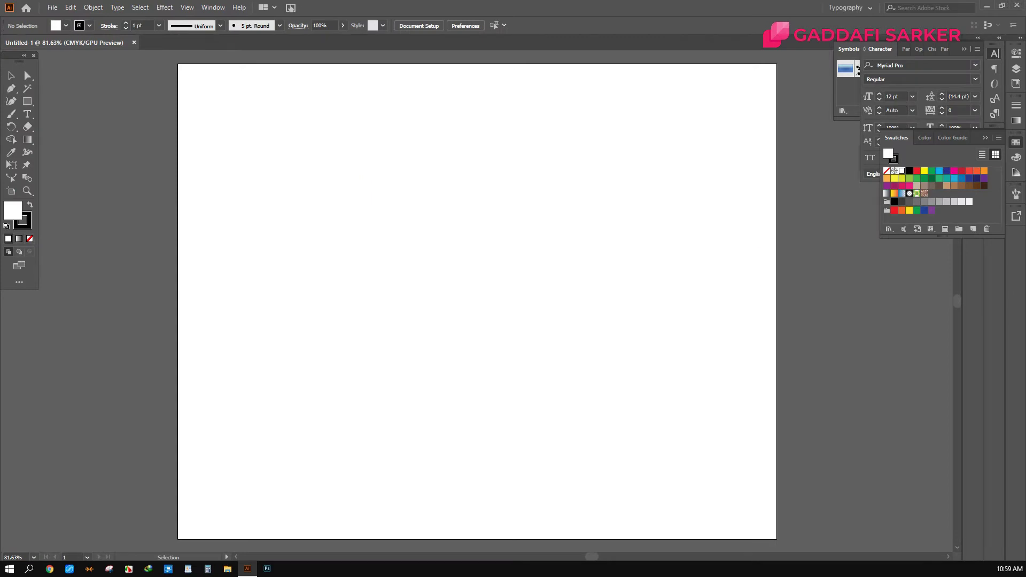
Step: Center the skull sketch on the artboard and enlarge it to 500×500 px
{"action": "left_click", "coordinate": [534, 371]}
{"action": "left_click", "coordinate": [442, 26]}
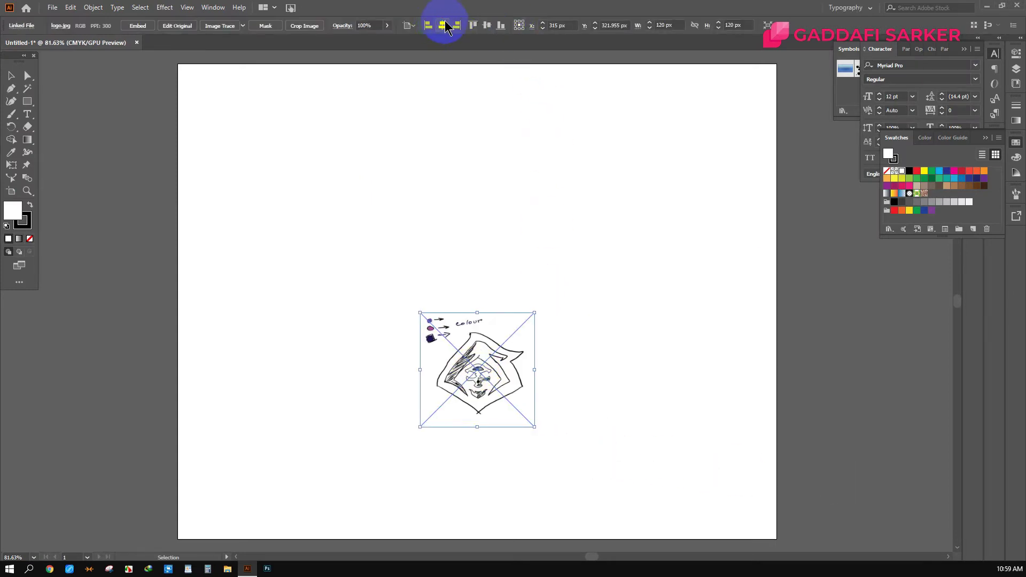
{"action": "left_click", "coordinate": [486, 26]}
{"action": "left_click_drag", "start_coordinate": [534, 358], "coordinate": [846, 540]}
{"action": "scroll", "coordinate": [463, 206], "scroll_direction": "down", "scroll_amount": 1}
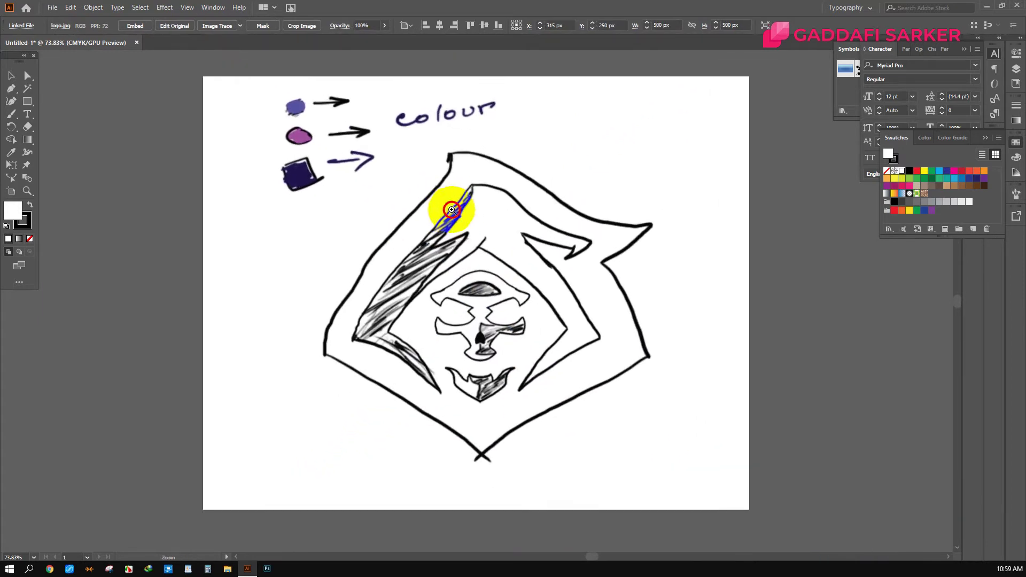
Step: Fade the sketch to 50% opacity, deselect it, and set the fill to None
{"action": "key", "text": "v"}
{"action": "left_click", "coordinate": [358, 26]}
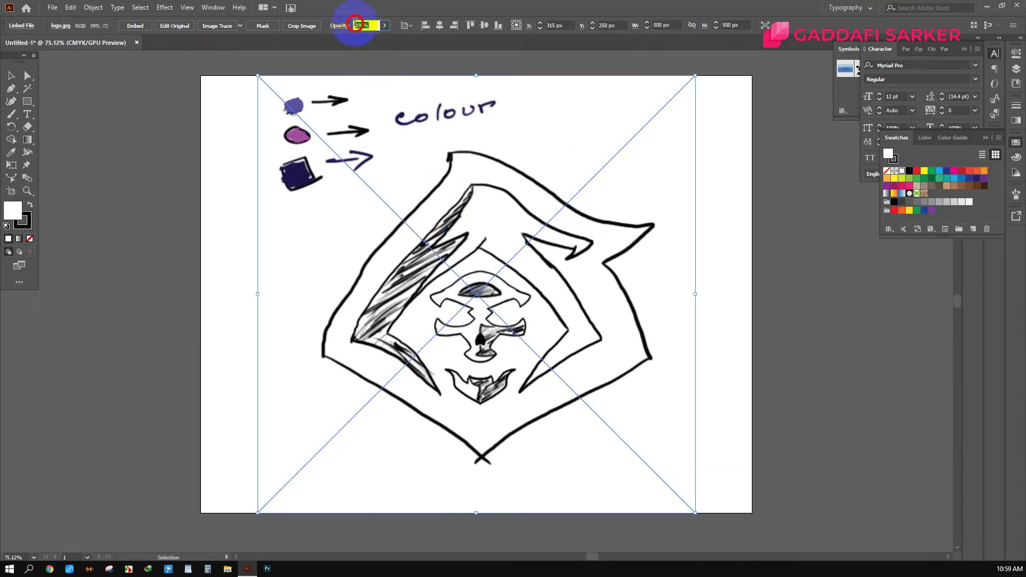
{"action": "type", "text": "50"}
{"action": "key", "text": "ctrl+shift+a"}
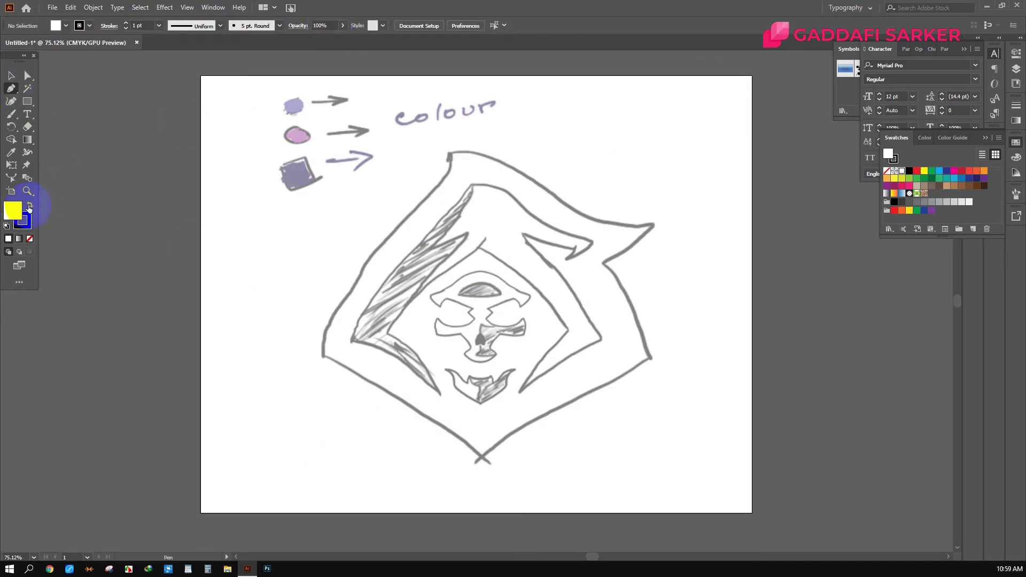
{"action": "key", "text": "comma"}
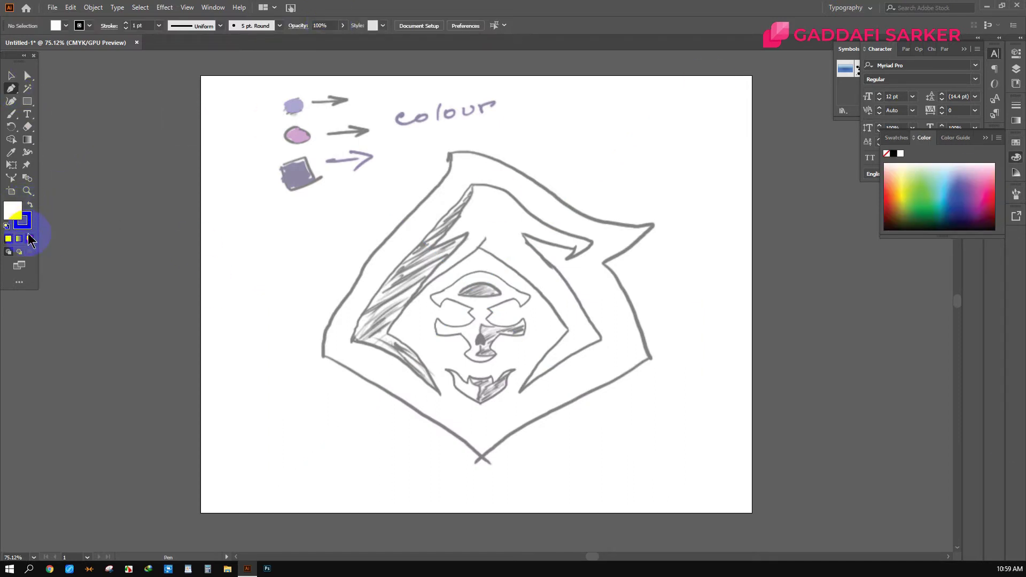
{"action": "left_click", "coordinate": [30, 239]}
Step: Start the outline at the left eye's edge and curve it across the top of the eye
{"action": "scroll", "coordinate": [502, 319], "scroll_direction": "up", "scroll_amount": 3, "text": "alt"}
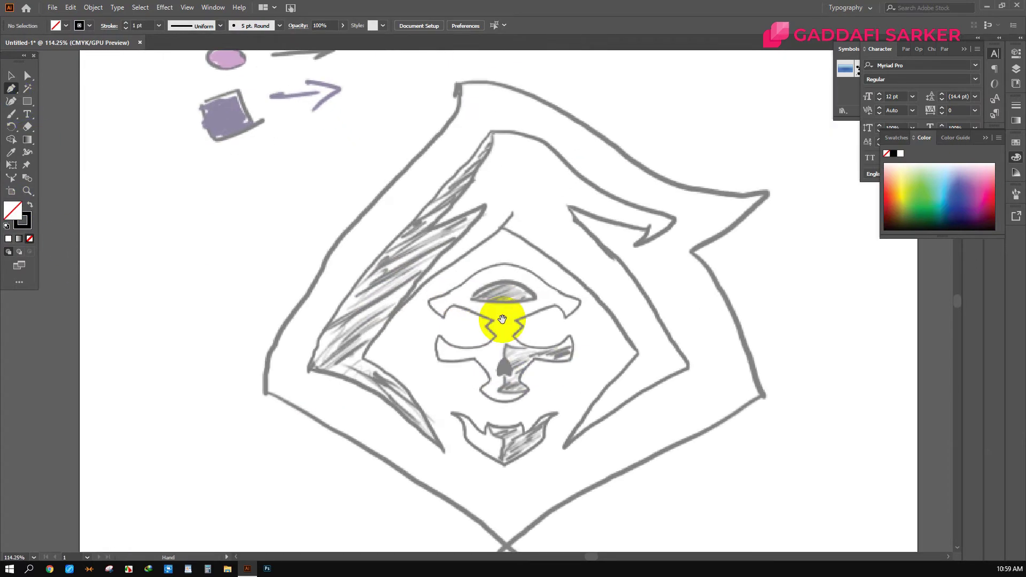
{"action": "scroll", "coordinate": [503, 319], "scroll_direction": "up", "scroll_amount": 2, "text": "alt"}
{"action": "scroll", "coordinate": [371, 305], "scroll_direction": "up", "scroll_amount": 2, "text": "alt"}
{"action": "scroll", "coordinate": [337, 303], "scroll_direction": "up", "scroll_amount": 1, "text": "alt"}
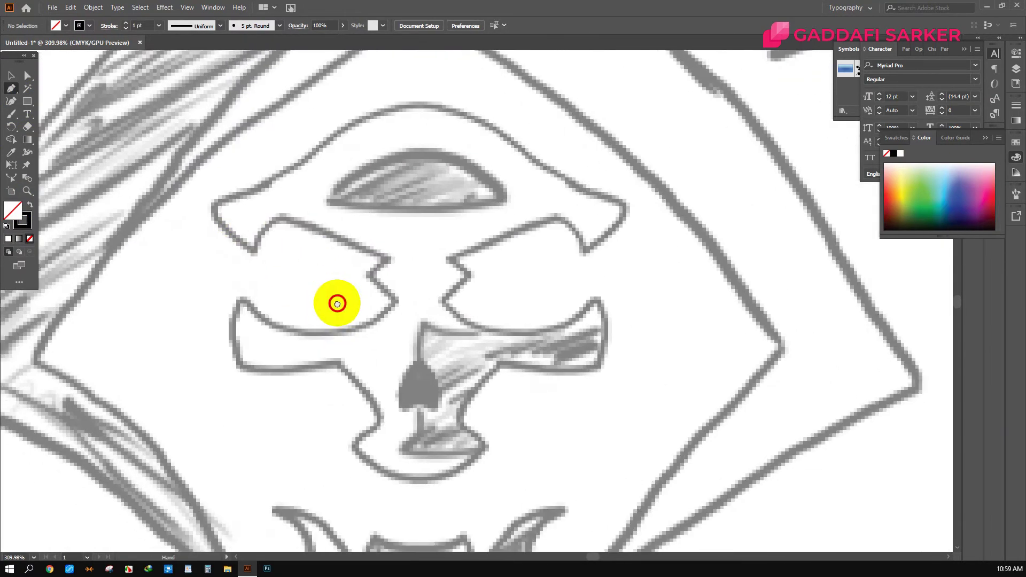
{"action": "scroll", "coordinate": [314, 271], "scroll_direction": "down", "scroll_amount": 3, "text": "alt"}
{"action": "scroll", "coordinate": [320, 271], "scroll_direction": "down", "scroll_amount": 1, "text": "alt"}
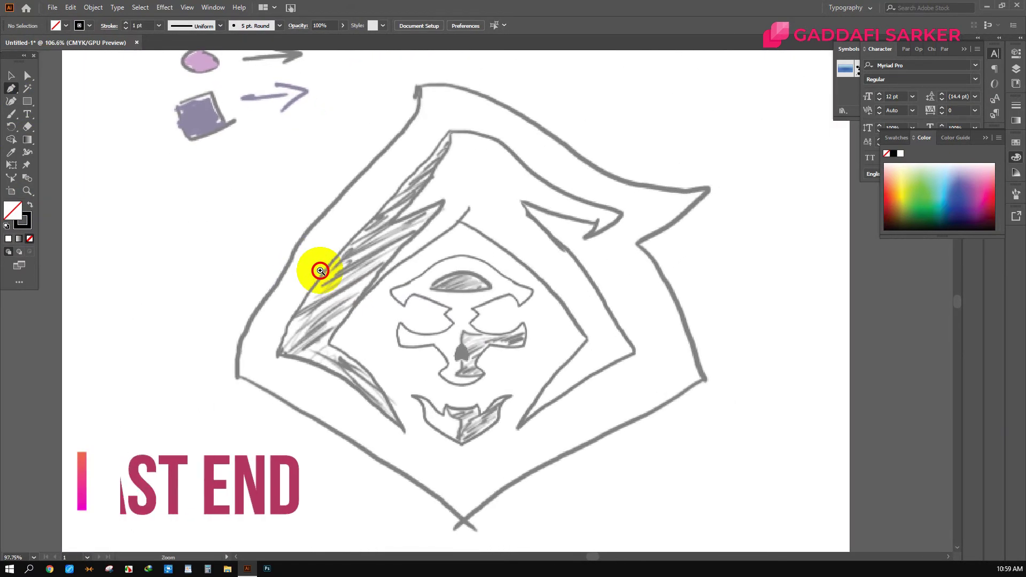
{"action": "scroll", "coordinate": [312, 270], "scroll_direction": "down", "scroll_amount": 1, "text": "alt"}
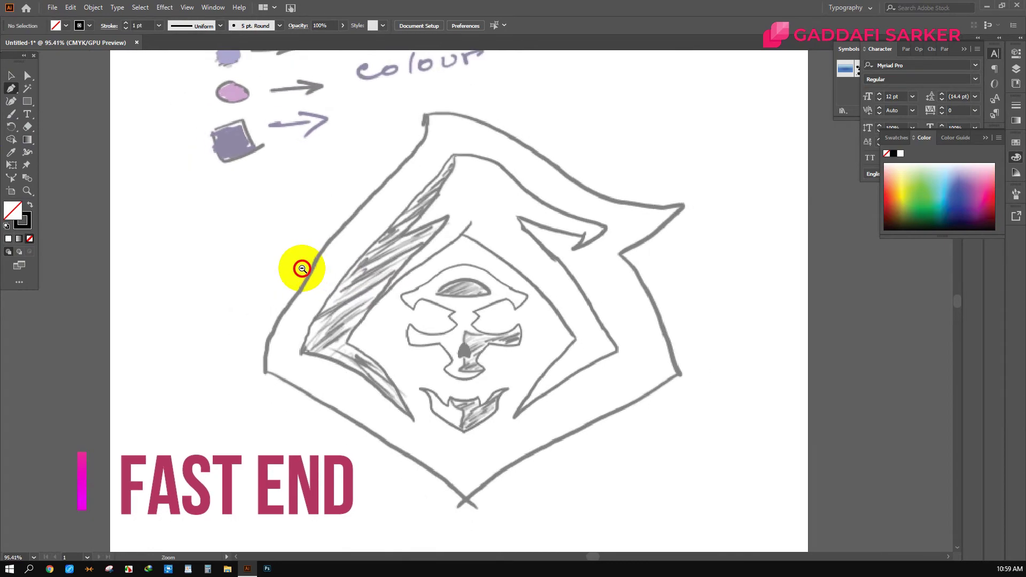
{"action": "scroll", "coordinate": [436, 316], "scroll_direction": "up", "scroll_amount": 4, "text": "alt"}
{"action": "scroll", "coordinate": [466, 339], "scroll_direction": "up", "scroll_amount": 1, "text": "alt"}
{"action": "scroll", "coordinate": [394, 312], "scroll_direction": "up", "scroll_amount": 1, "text": "alt"}
{"action": "scroll", "coordinate": [394, 312], "scroll_direction": "up", "scroll_amount": 1, "text": "alt"}
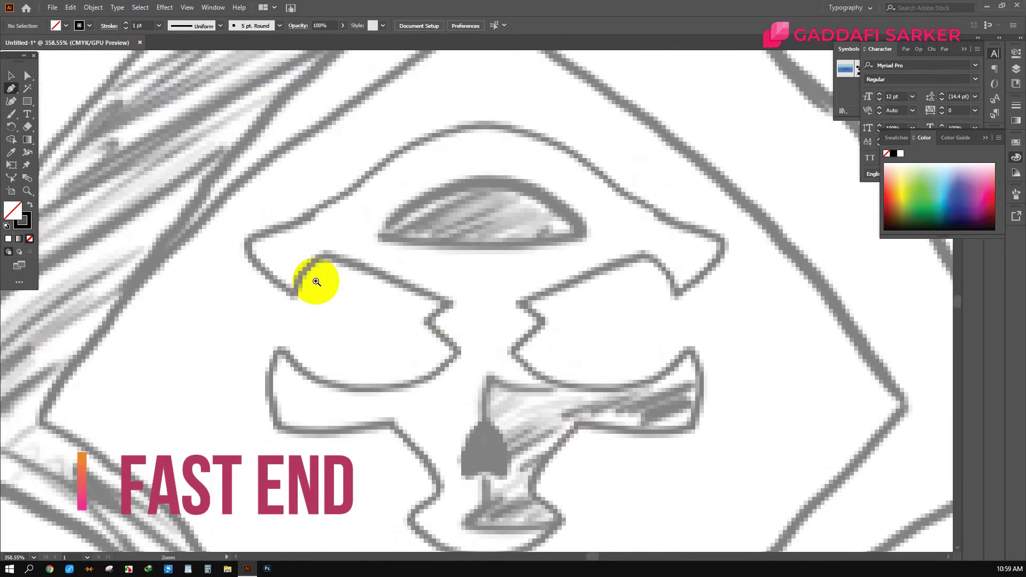
{"action": "left_click", "coordinate": [290, 298]}
{"action": "left_click_drag", "start_coordinate": [323, 255], "coordinate": [354, 240]}
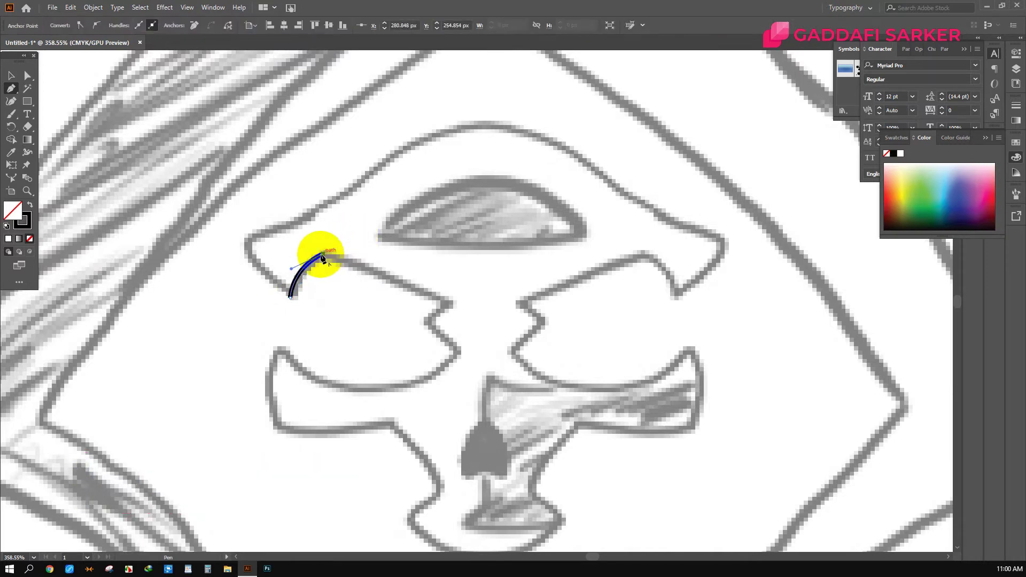
{"action": "left_click", "coordinate": [323, 257]}
{"action": "left_click_drag", "start_coordinate": [456, 306], "coordinate": [517, 344]}
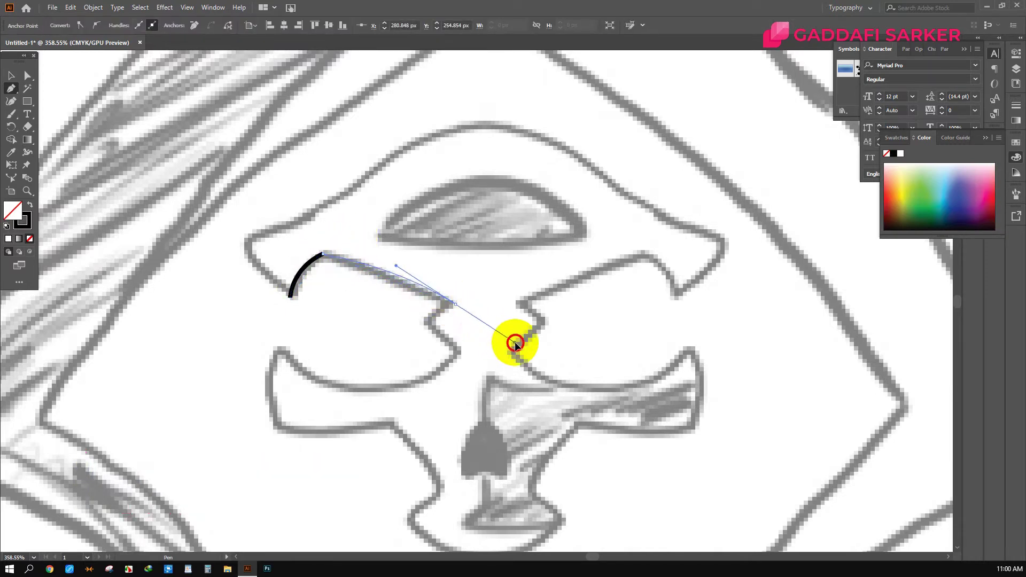
Step: Add the pointed notch at the eye's inner corner and trace along the eye's bottom
{"action": "scroll", "coordinate": [442, 344], "scroll_direction": "up", "scroll_amount": 1}
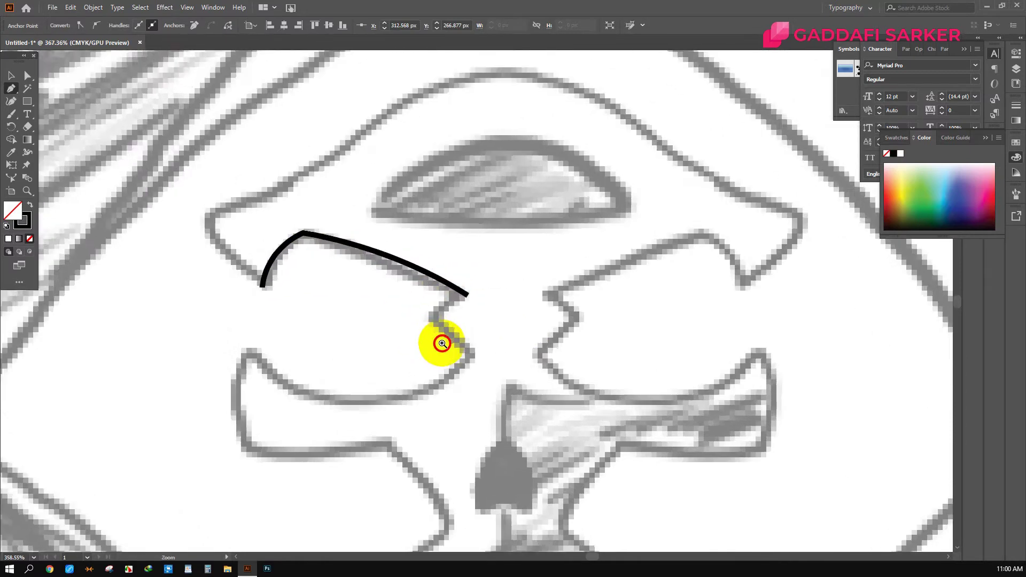
{"action": "scroll", "coordinate": [433, 334], "scroll_direction": "up", "scroll_amount": 1}
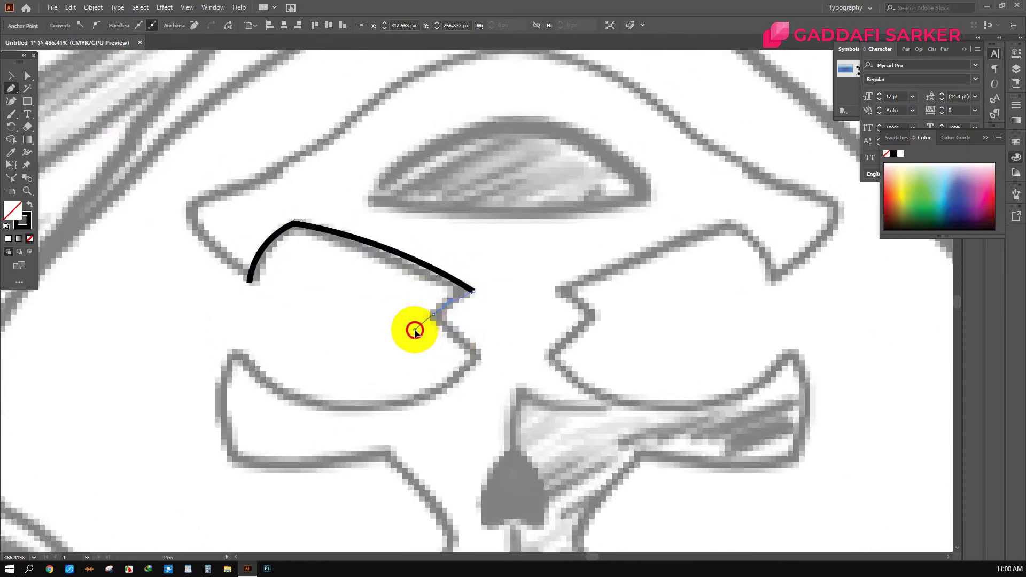
{"action": "mouse_move", "coordinate": [434, 315]}
{"action": "left_mouse_down"}
{"action": "mouse_move", "coordinate": [415, 332]}
{"action": "mouse_move", "coordinate": [467, 359]}
{"action": "mouse_move", "coordinate": [485, 397]}
{"action": "left_mouse_up"}
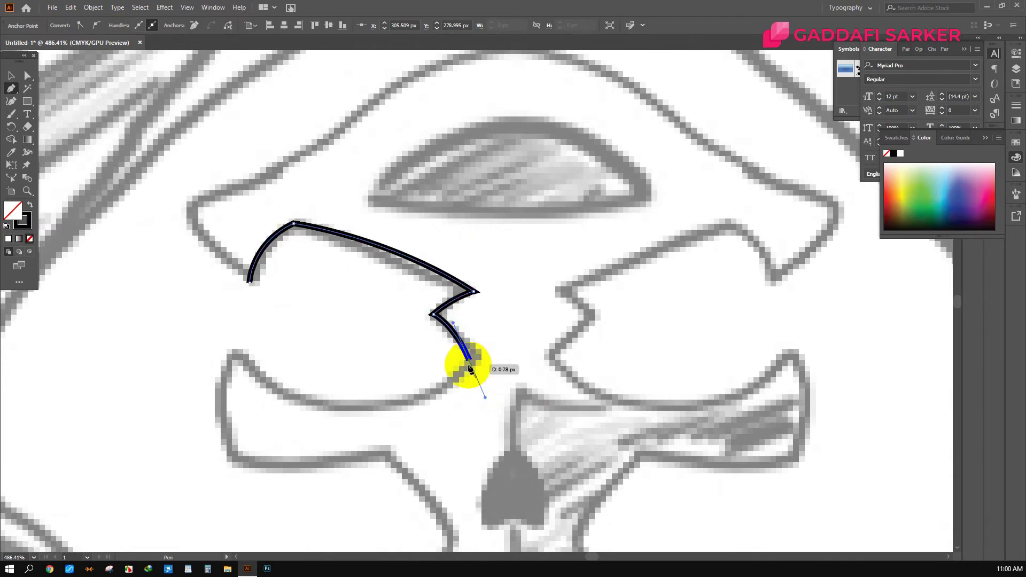
{"action": "scroll", "coordinate": [297, 367], "scroll_direction": "down", "scroll_amount": 1}
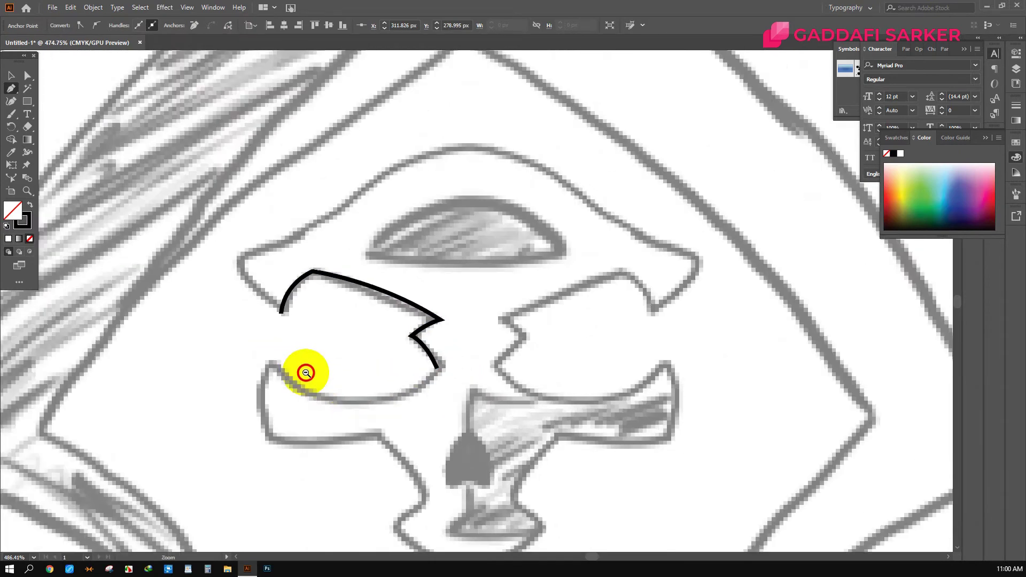
{"action": "scroll", "coordinate": [344, 339], "scroll_direction": "down", "scroll_amount": 2}
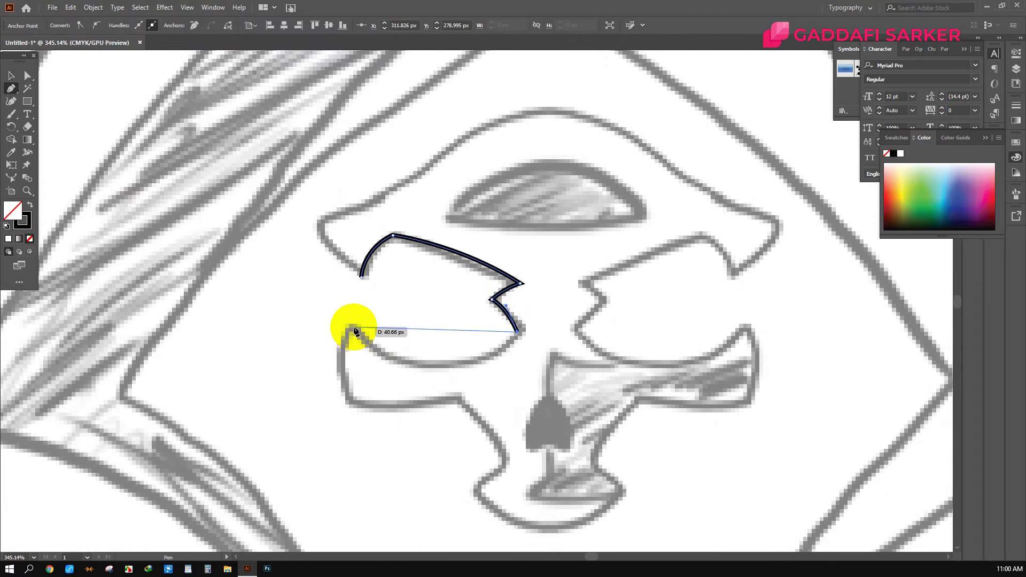
{"action": "left_click_drag", "start_coordinate": [354, 328], "coordinate": [254, 250]}
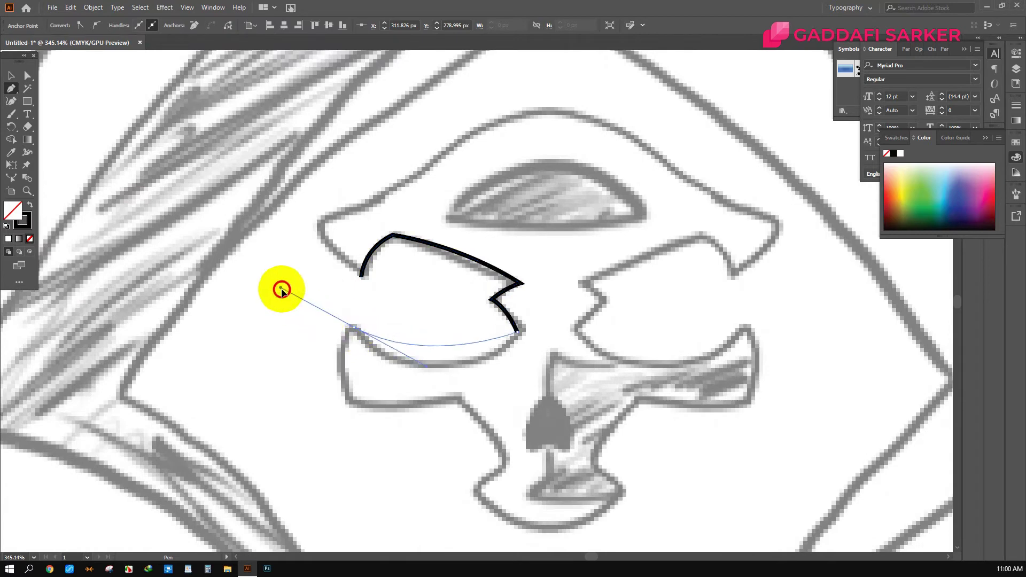
{"action": "left_click_drag", "start_coordinate": [344, 339], "coordinate": [359, 329]}
{"action": "left_click", "coordinate": [357, 328]}
Step: Trace the cheekbone's lower edge down and under the nose toward the centre
{"action": "mouse_move", "coordinate": [345, 378]}
{"action": "left_mouse_down"}
{"action": "mouse_move", "coordinate": [314, 309]}
{"action": "mouse_move", "coordinate": [333, 393]}
{"action": "mouse_move", "coordinate": [339, 389]}
{"action": "left_mouse_up"}
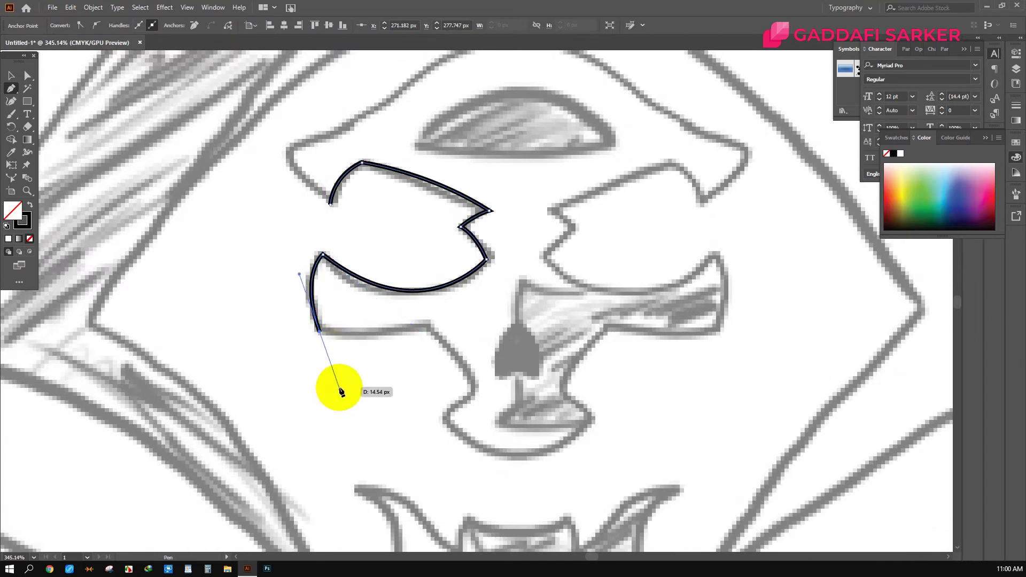
{"action": "left_click", "coordinate": [320, 332]}
{"action": "scroll", "coordinate": [357, 356], "scroll_direction": "up", "scroll_amount": 1}
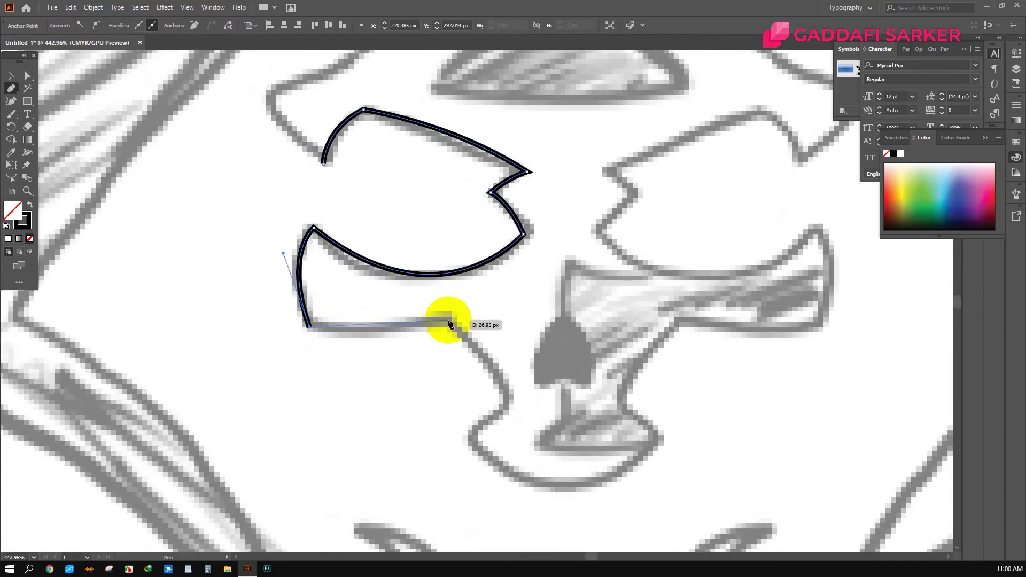
{"action": "left_click_drag", "start_coordinate": [449, 322], "coordinate": [514, 293]}
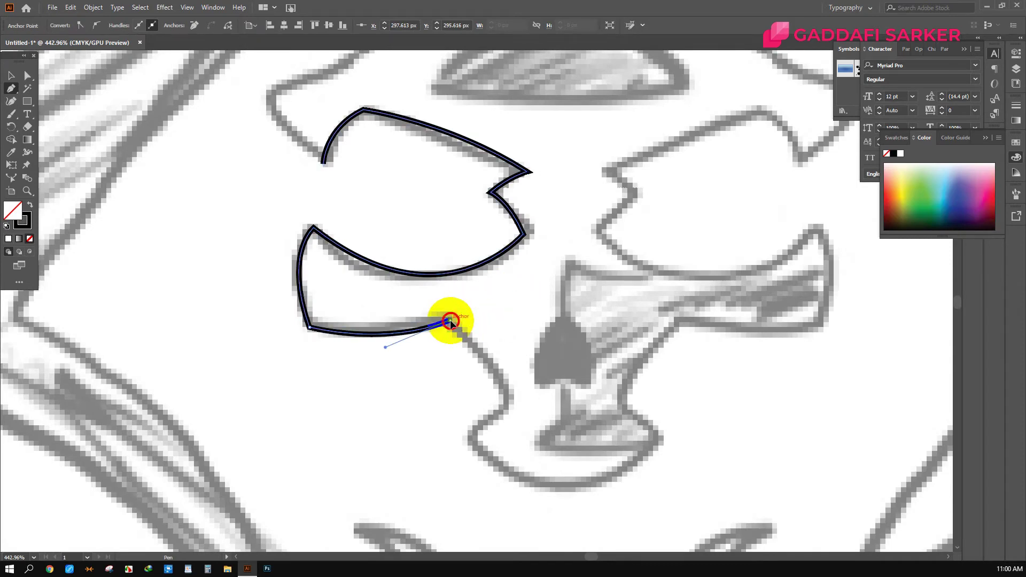
{"action": "mouse_move", "coordinate": [492, 391]}
{"action": "left_mouse_down"}
{"action": "mouse_move", "coordinate": [474, 286]}
{"action": "mouse_move", "coordinate": [496, 350]}
{"action": "left_mouse_up"}
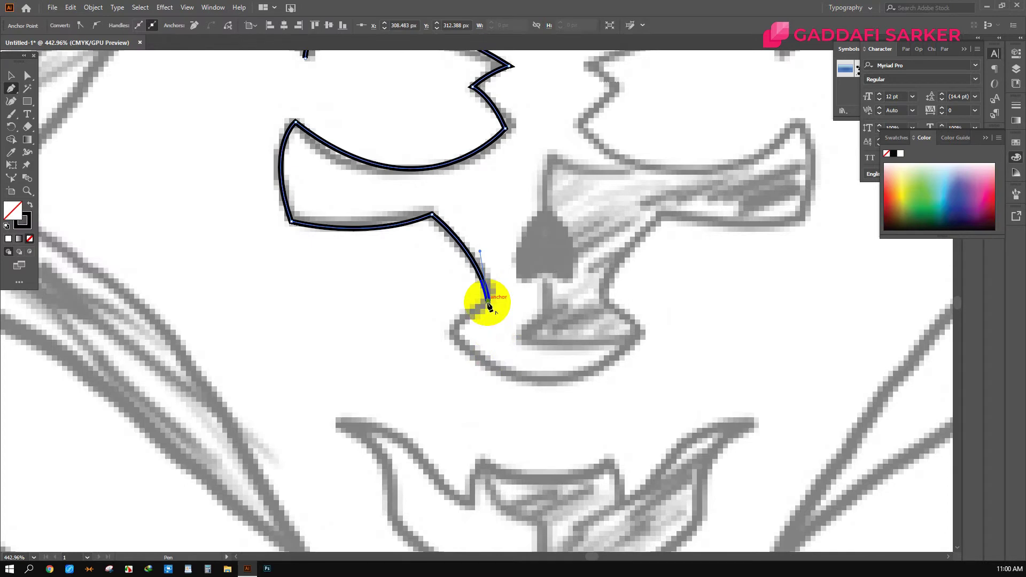
{"action": "left_click_drag", "start_coordinate": [488, 303], "coordinate": [449, 359]}
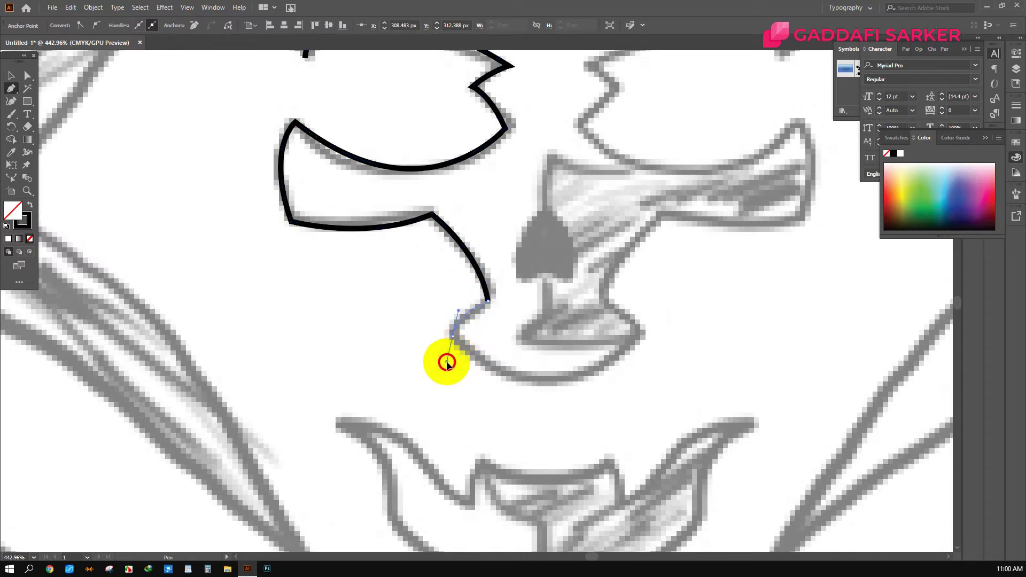
{"action": "left_click", "coordinate": [452, 339]}
{"action": "left_click", "coordinate": [452, 339]}
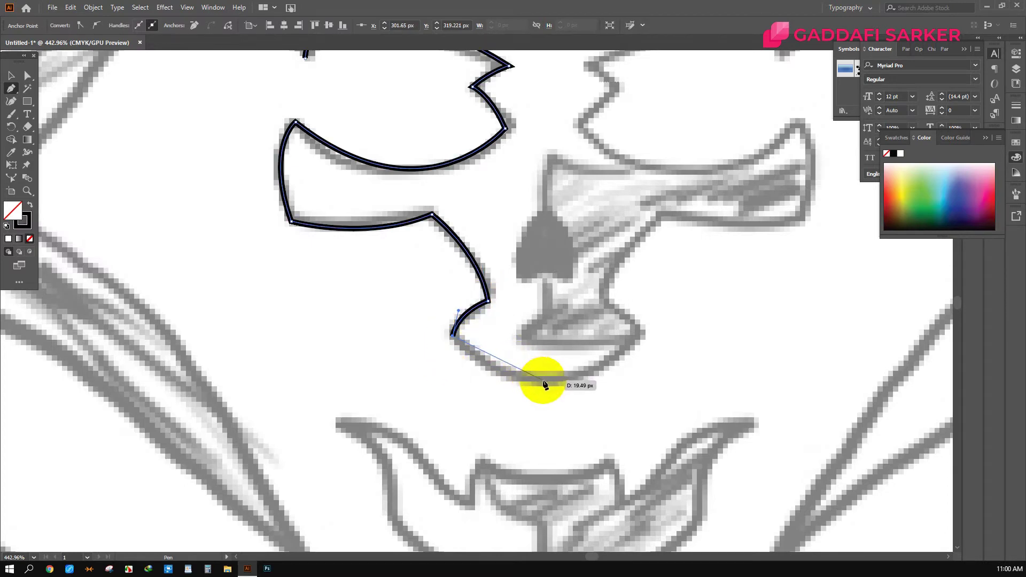
{"action": "left_click_drag", "start_coordinate": [546, 381], "coordinate": [609, 375]}
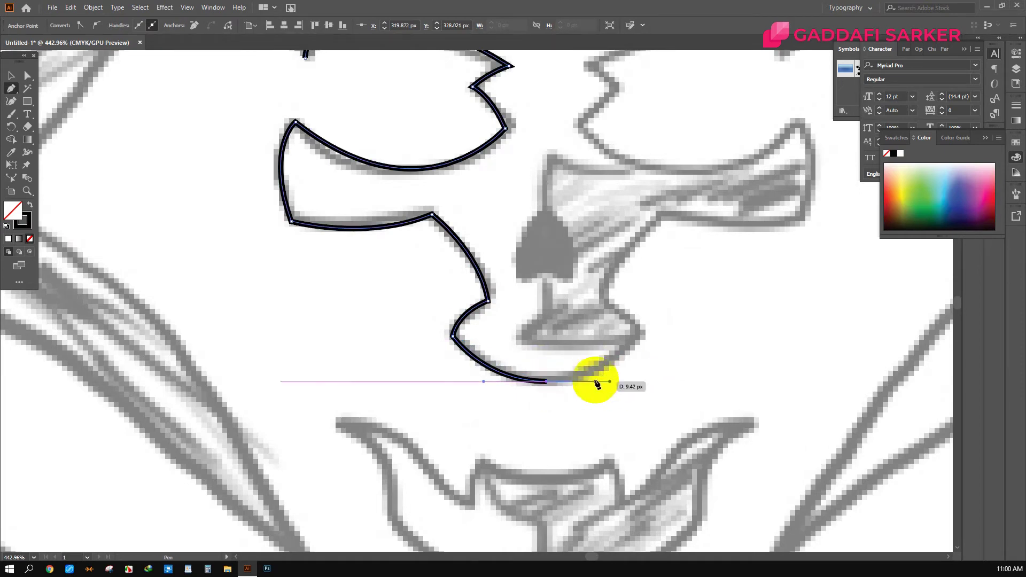
Step: Resume the traced path at its end and run a straight centre line up above the nose
{"action": "key", "text": "v"}
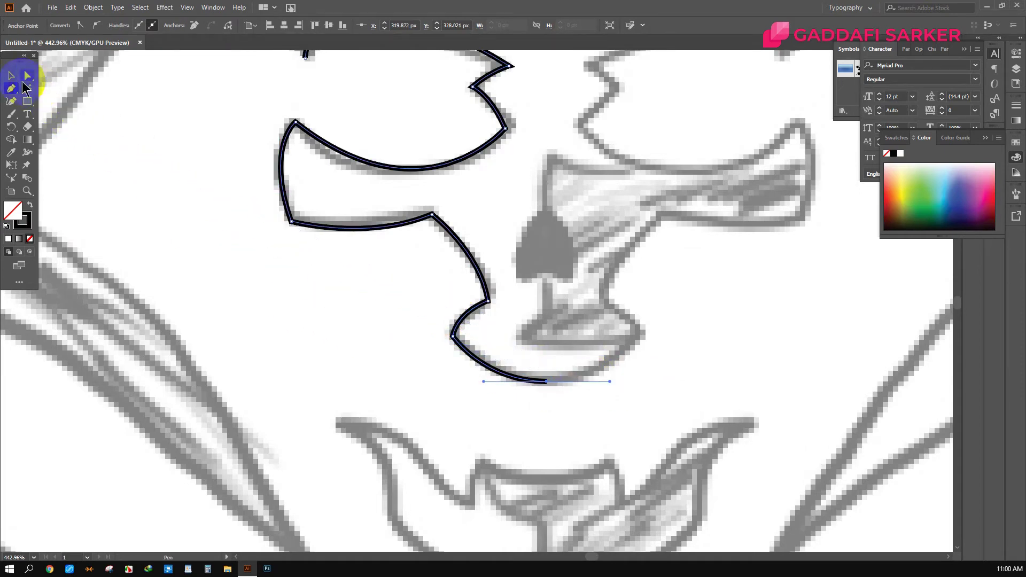
{"action": "left_click", "coordinate": [407, 264]}
{"action": "scroll", "coordinate": [359, 211], "scroll_direction": "down", "scroll_amount": 1}
{"action": "scroll", "coordinate": [359, 212], "scroll_direction": "down", "scroll_amount": 2}
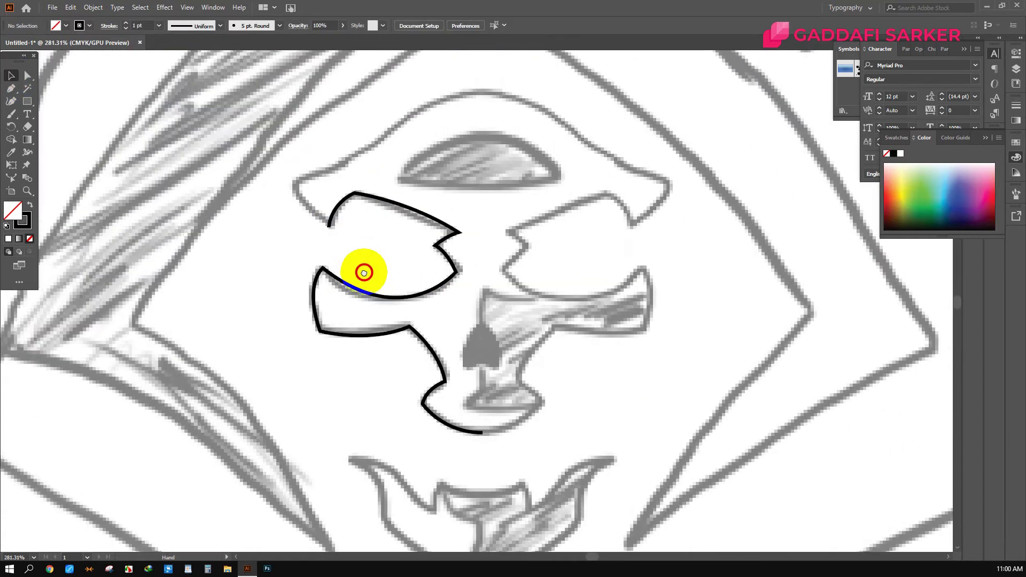
{"action": "left_click_drag", "start_coordinate": [362, 270], "coordinate": [367, 285]}
{"action": "left_click", "coordinate": [11, 88]}
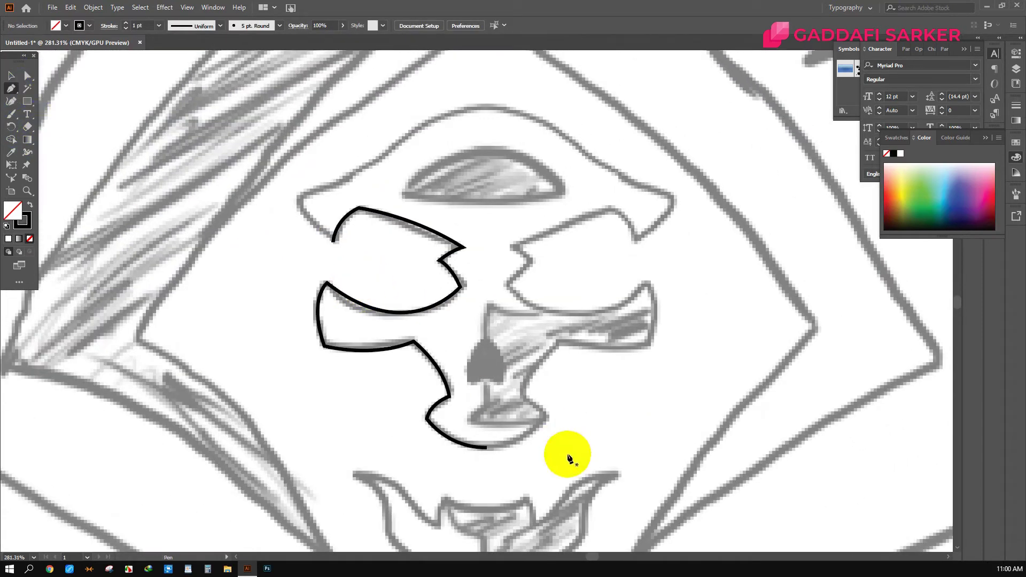
{"action": "left_click", "coordinate": [487, 448]}
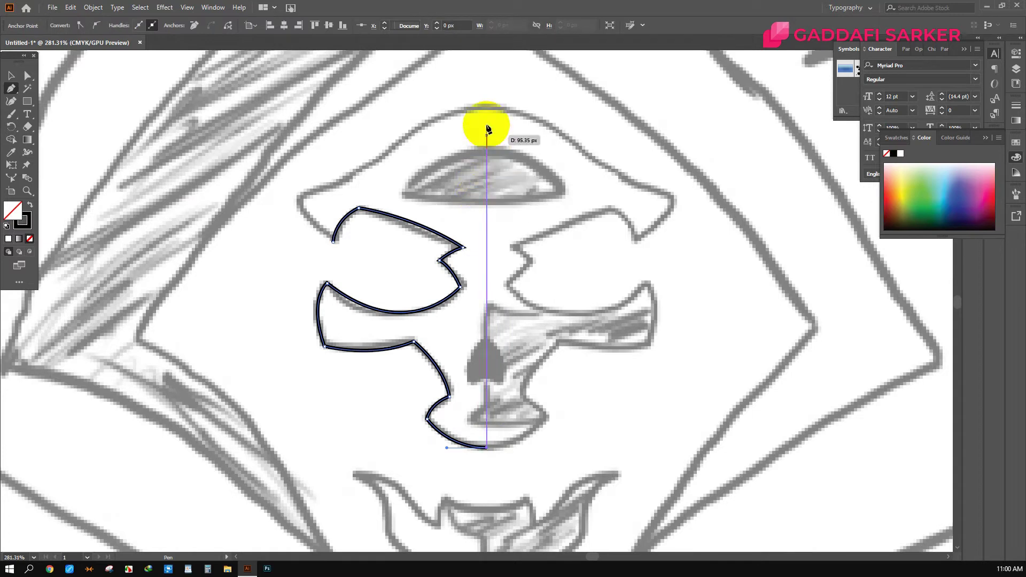
{"action": "left_click", "coordinate": [486, 108]}
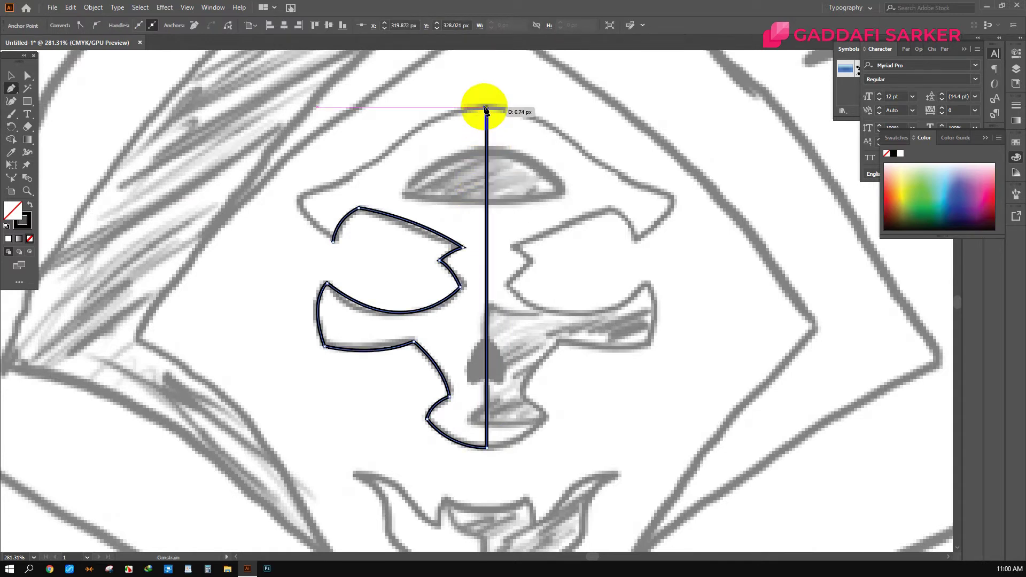
Step: Curve the outline over the cranium to the left brow and close it onto the eye shape
{"action": "scroll", "coordinate": [380, 177], "scroll_direction": "up", "scroll_amount": 1}
{"action": "left_click_drag", "start_coordinate": [393, 146], "coordinate": [334, 198]}
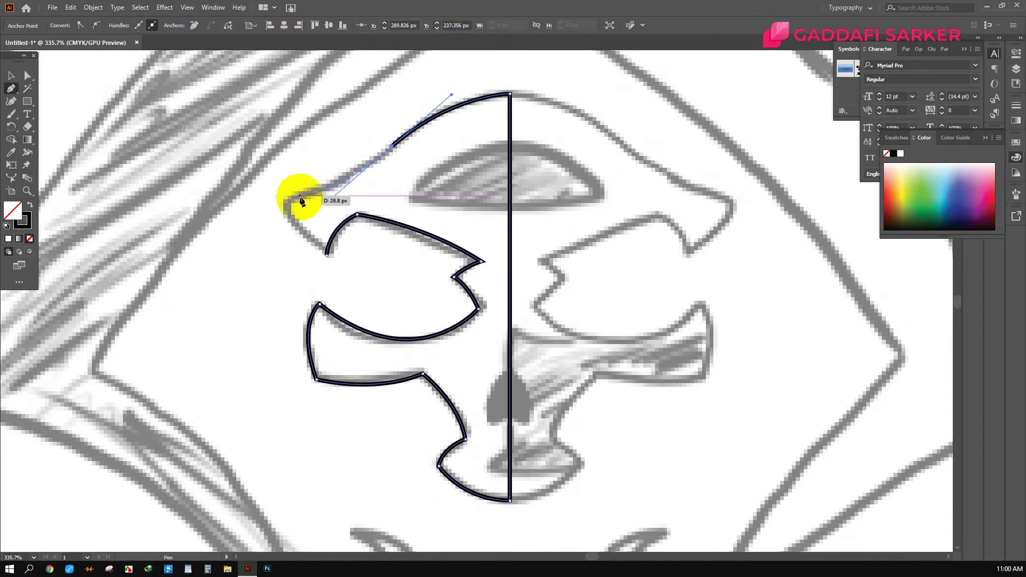
{"action": "left_click", "coordinate": [281, 204]}
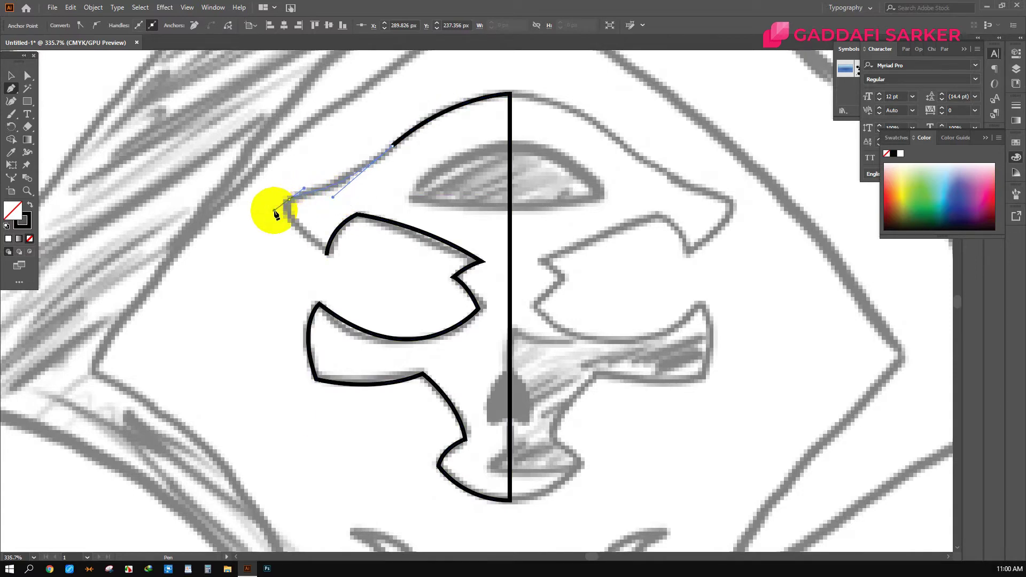
{"action": "left_click_drag", "start_coordinate": [276, 214], "coordinate": [275, 210]}
{"action": "left_click_drag", "start_coordinate": [327, 255], "coordinate": [355, 267]}
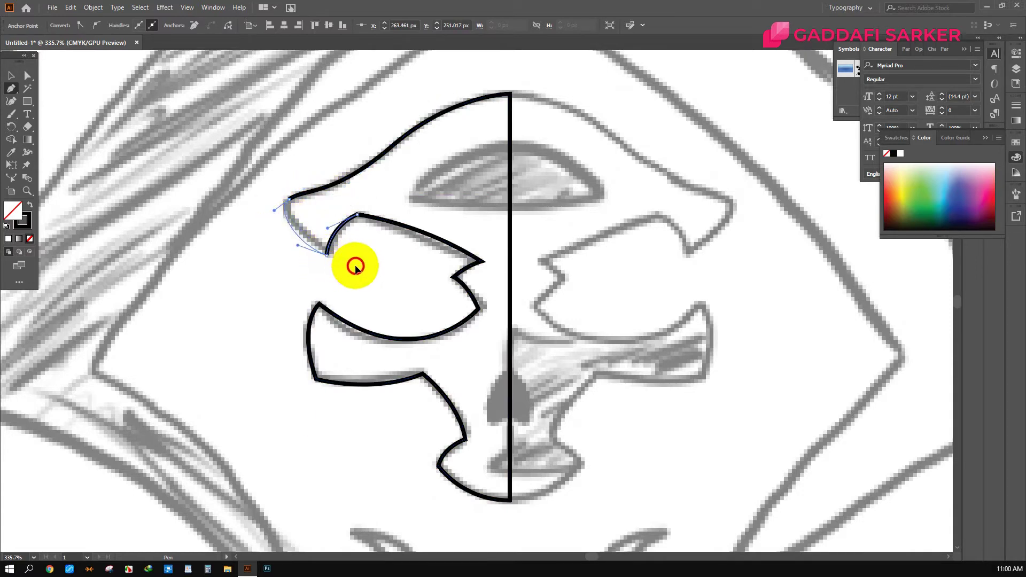
{"action": "scroll", "coordinate": [383, 282], "scroll_direction": "down", "scroll_amount": 1}
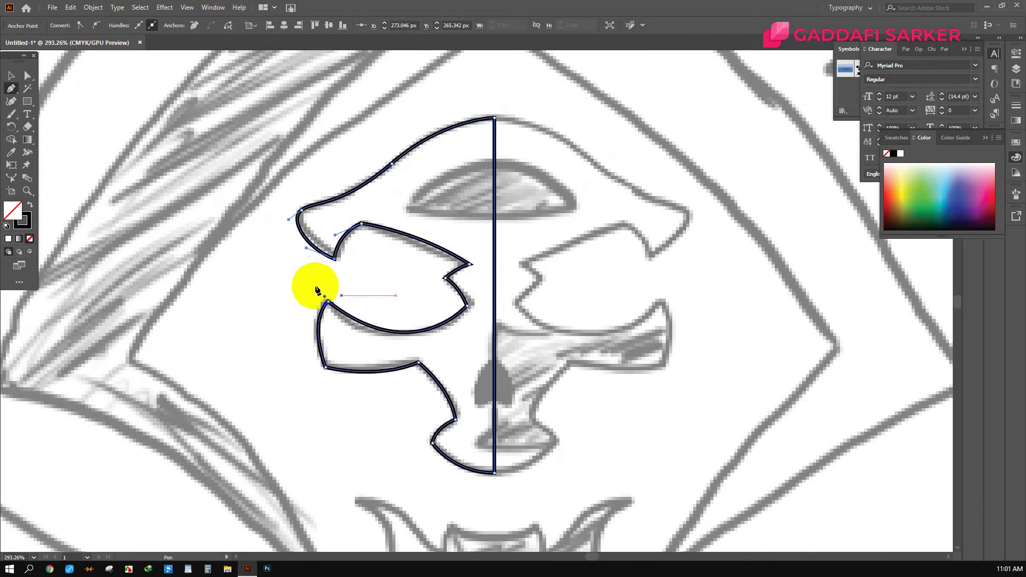
Step: Reflect a vertical copy of the left skull half, move it right, and merge both halves
{"action": "key", "text": "v"}
{"action": "left_click", "coordinate": [425, 110]}
{"action": "left_click", "coordinate": [495, 144]}
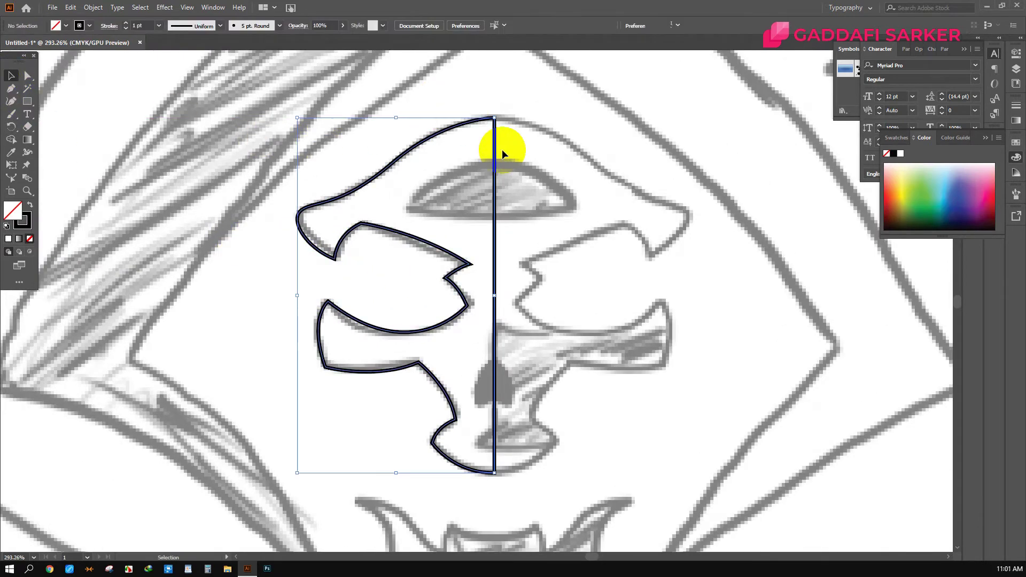
{"action": "right_click", "coordinate": [492, 155]}
{"action": "mouse_move", "coordinate": [545, 316]}
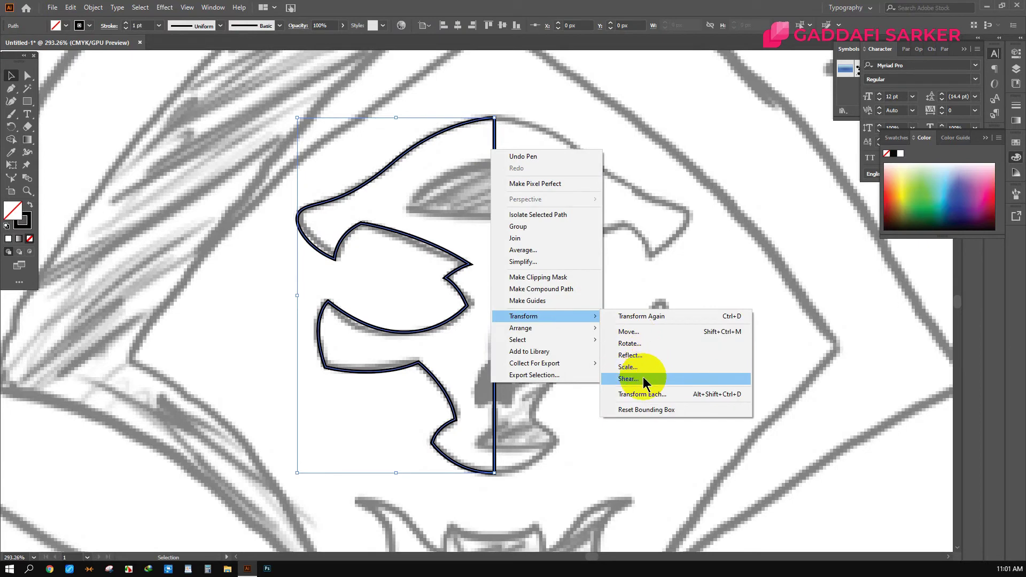
{"action": "left_click", "coordinate": [630, 355]}
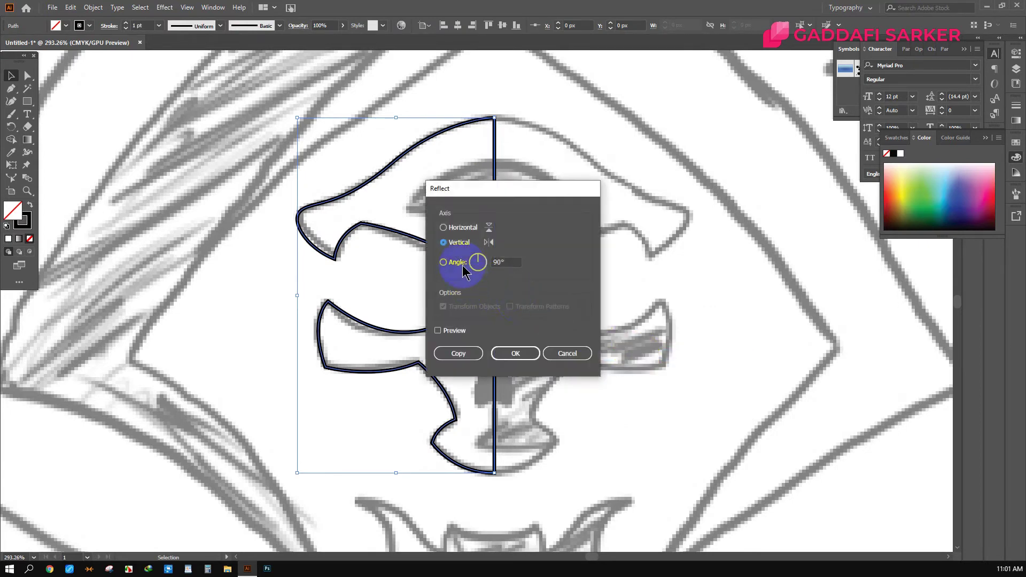
{"action": "left_click", "coordinate": [459, 355]}
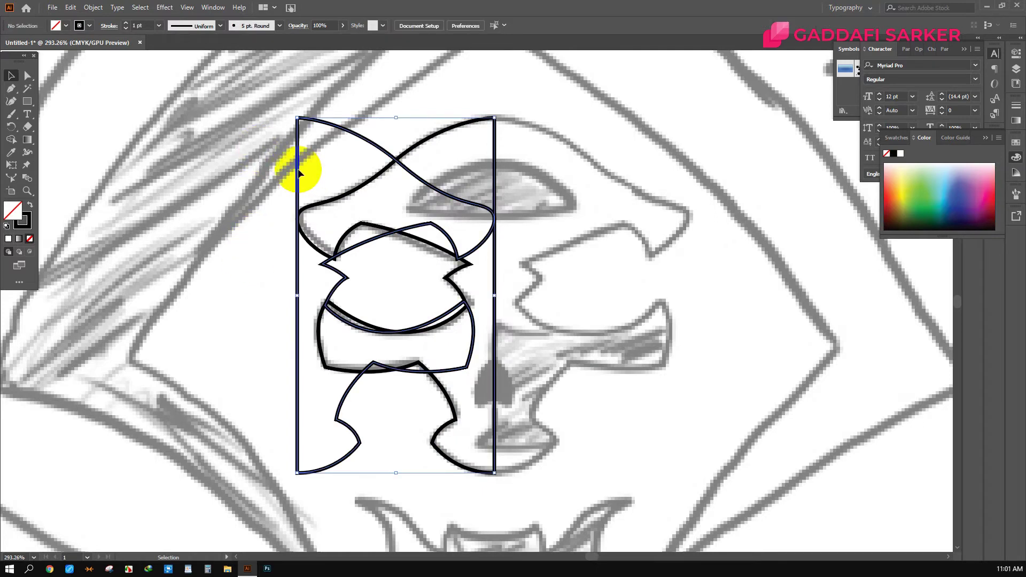
{"action": "left_click_drag", "start_coordinate": [298, 164], "coordinate": [567, 184]}
{"action": "left_click", "coordinate": [11, 140]}
{"action": "left_click", "coordinate": [11, 77]}
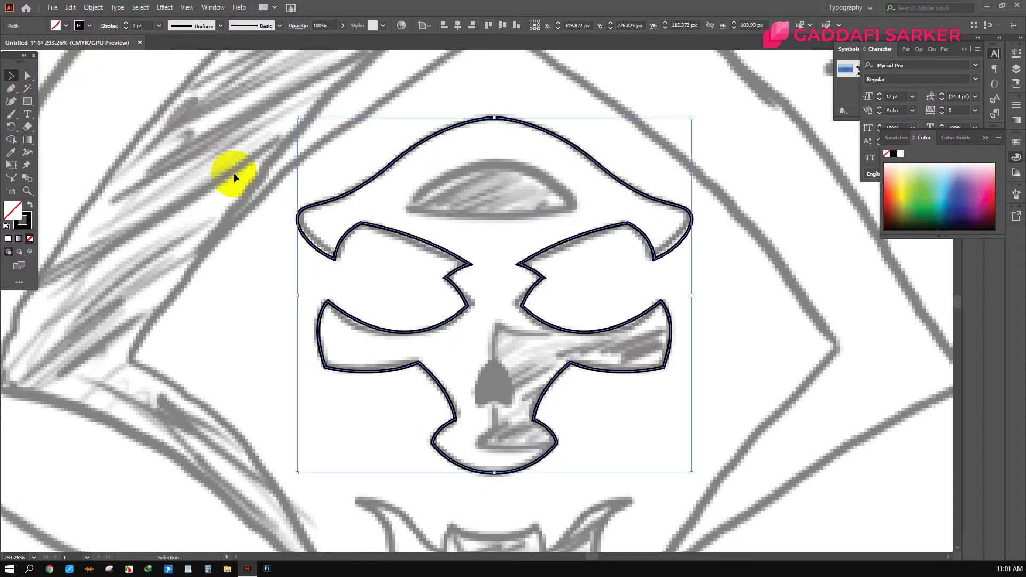
{"action": "left_click", "coordinate": [236, 193]}
Step: Pen-draw the left half of the nose from its top point to bottom centre and close it
{"action": "left_click", "coordinate": [12, 91]}
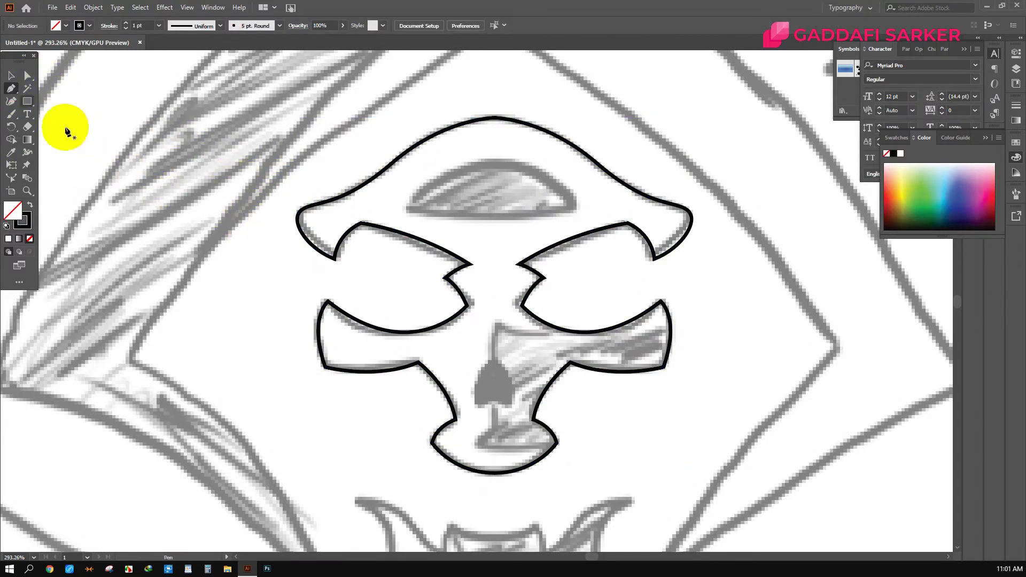
{"action": "scroll", "coordinate": [508, 344], "scroll_direction": "up", "scroll_amount": 2}
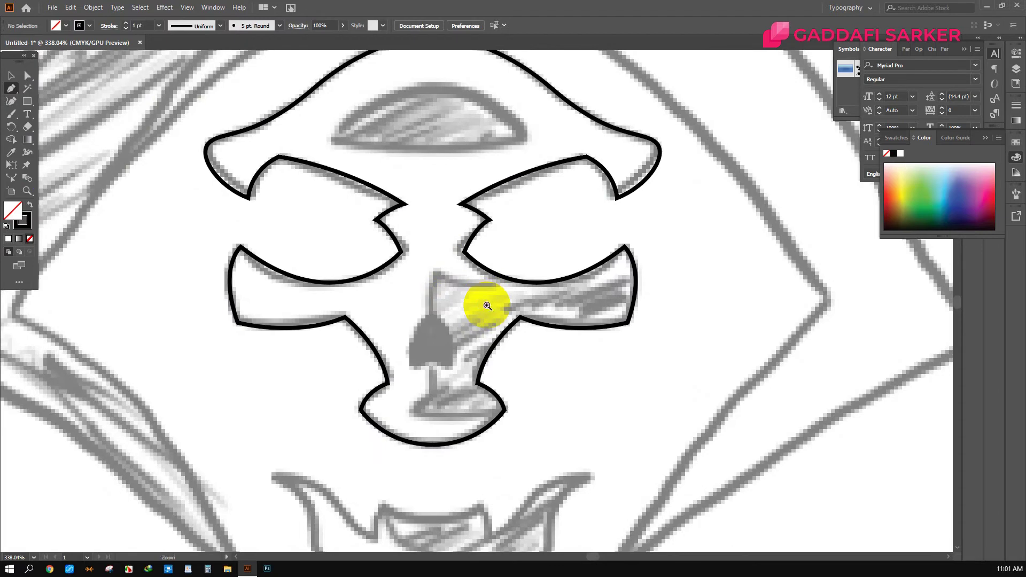
{"action": "scroll", "coordinate": [451, 292], "scroll_direction": "up", "scroll_amount": 1}
{"action": "scroll", "coordinate": [453, 305], "scroll_direction": "down", "scroll_amount": 1}
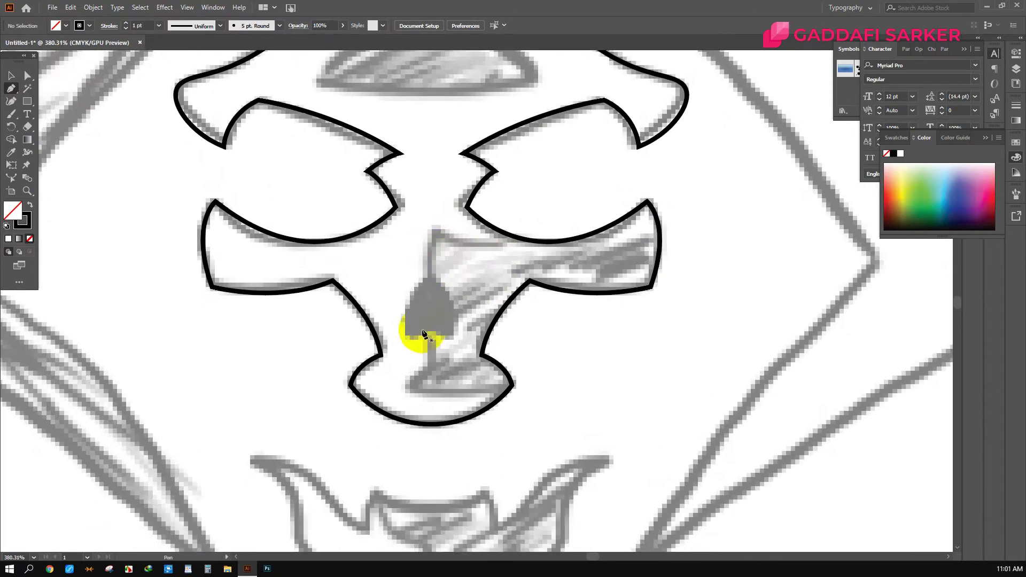
{"action": "scroll", "coordinate": [431, 289], "scroll_direction": "up", "scroll_amount": 1}
{"action": "scroll", "coordinate": [458, 275], "scroll_direction": "up", "scroll_amount": 2}
{"action": "scroll", "coordinate": [444, 230], "scroll_direction": "up", "scroll_amount": 1}
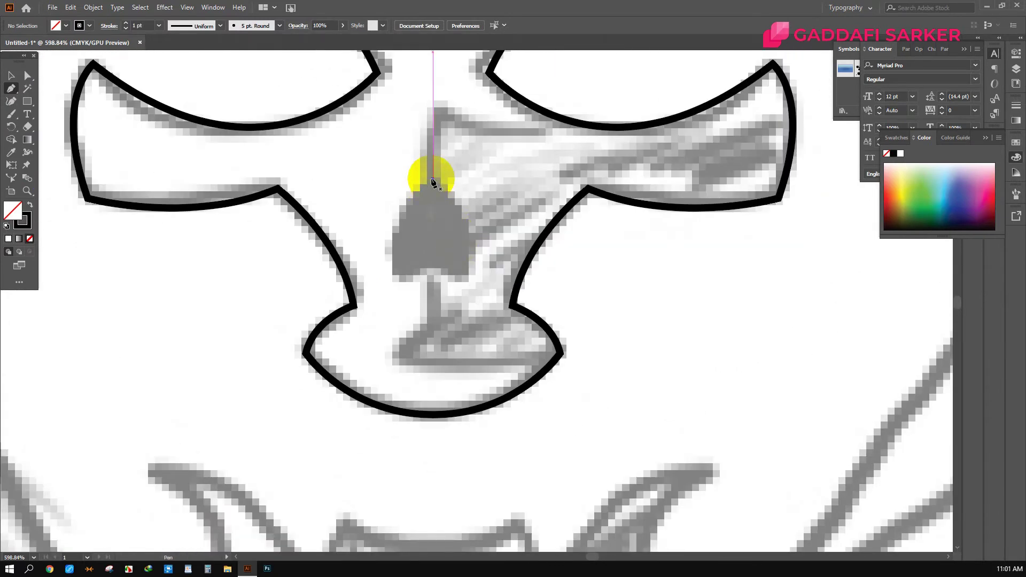
{"action": "left_click", "coordinate": [433, 182]}
{"action": "left_click_drag", "start_coordinate": [398, 276], "coordinate": [406, 357]}
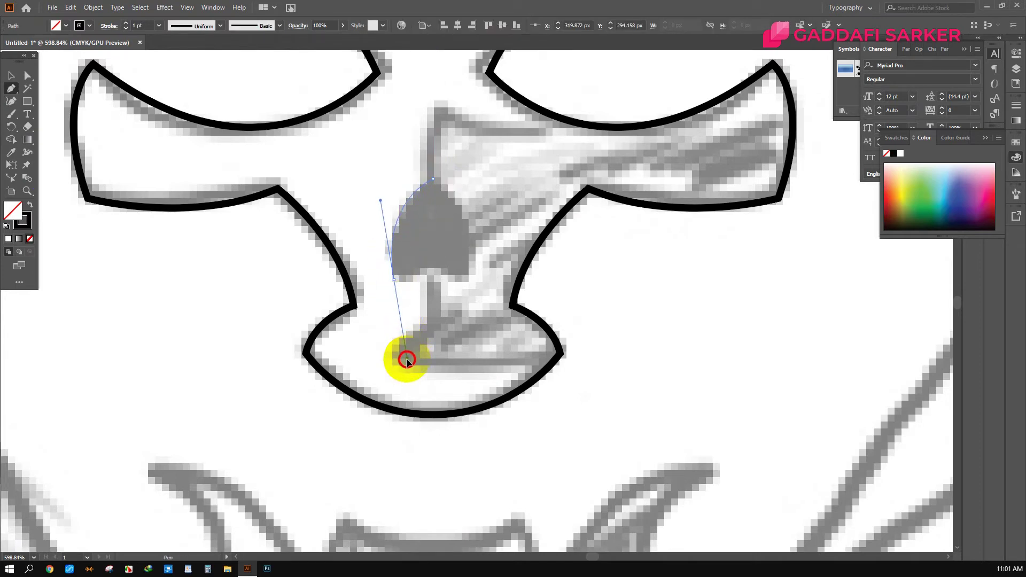
{"action": "left_click_drag", "start_coordinate": [393, 282], "coordinate": [425, 258]}
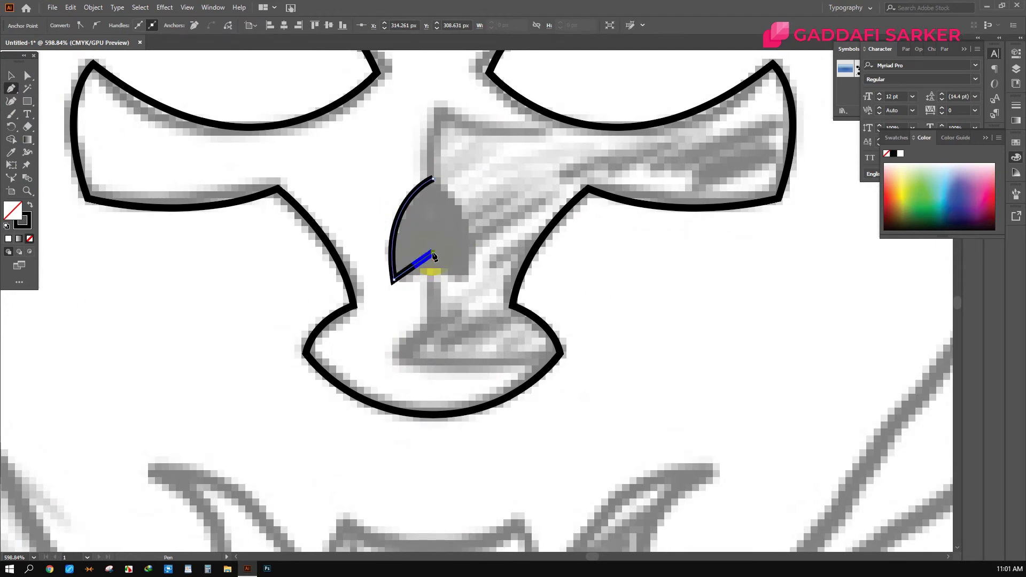
{"action": "mouse_move", "coordinate": [432, 179]}
{"action": "left_mouse_down"}
{"action": "mouse_move", "coordinate": [432, 204]}
{"action": "mouse_move", "coordinate": [434, 184]}
{"action": "left_mouse_up"}
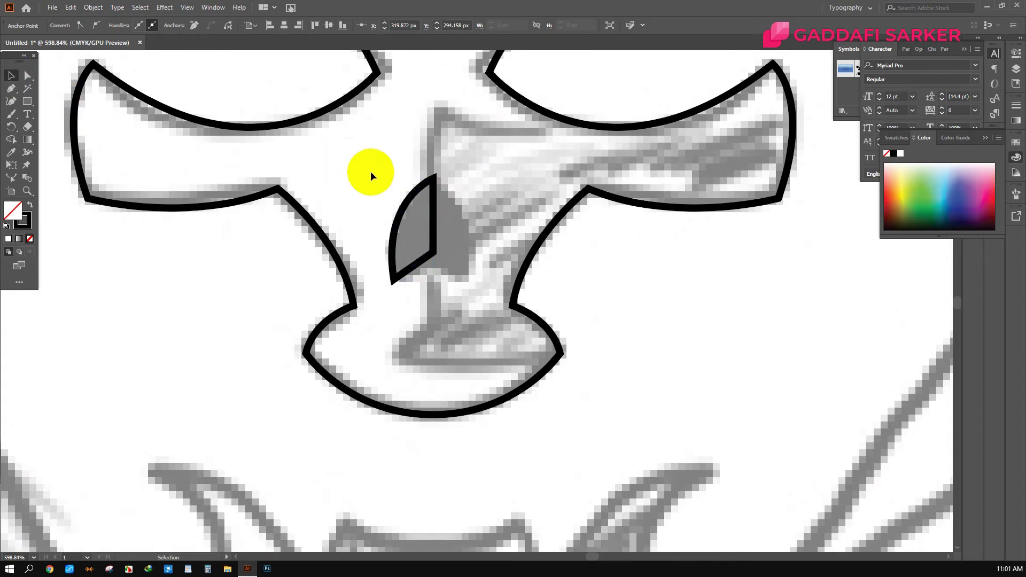
Step: Mirror a copy of the half nose, place it beside the first, and merge both halves
{"action": "left_click", "coordinate": [419, 225]}
{"action": "right_click", "coordinate": [409, 218]}
{"action": "mouse_move", "coordinate": [469, 383]}
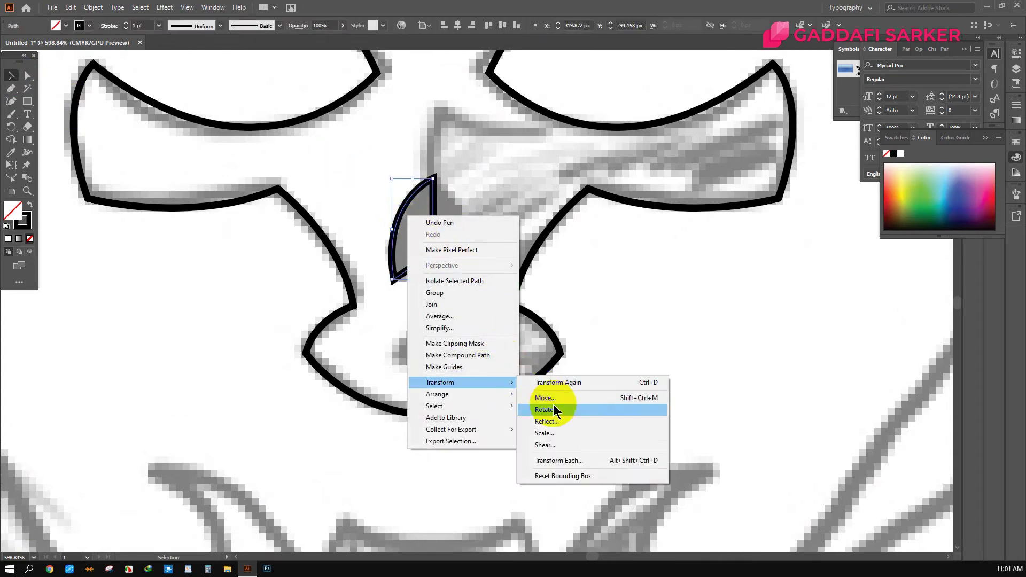
{"action": "left_click", "coordinate": [556, 418]}
{"action": "left_click", "coordinate": [458, 353]}
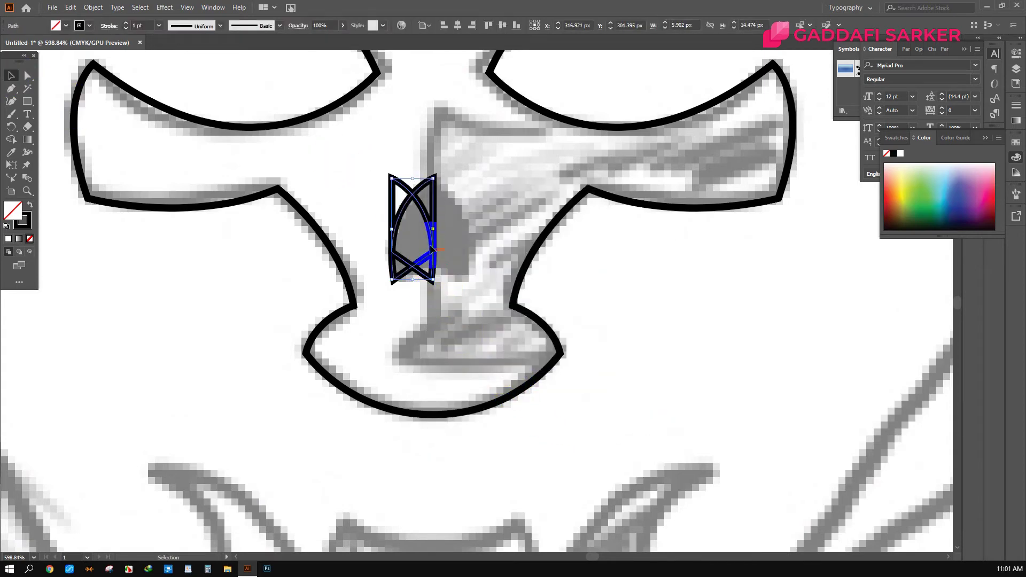
{"action": "left_click_drag", "start_coordinate": [419, 206], "coordinate": [459, 207]}
{"action": "left_click", "coordinate": [412, 235], "text": "shift"}
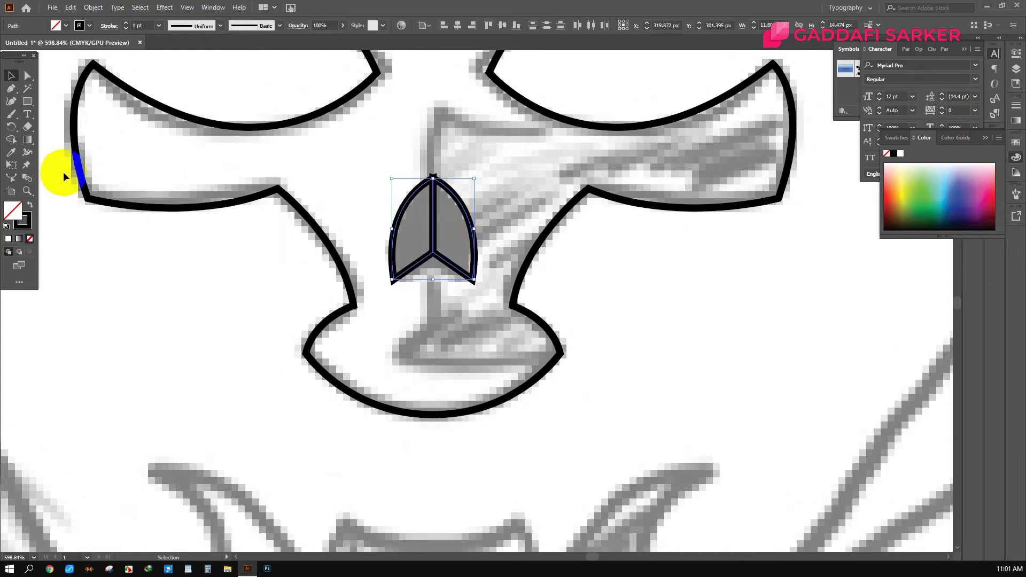
{"action": "left_click", "coordinate": [11, 139]}
{"action": "left_click_drag", "start_coordinate": [453, 217], "coordinate": [424, 206]}
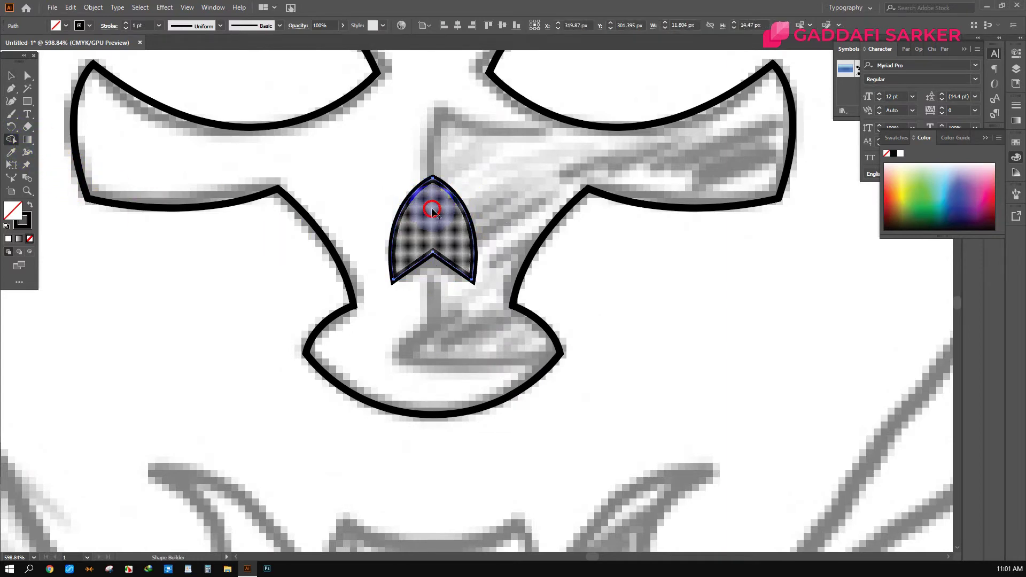
Step: Round the nose's bottom corners with the corner widgets, then select the whole nose
{"action": "left_click", "coordinate": [27, 76]}
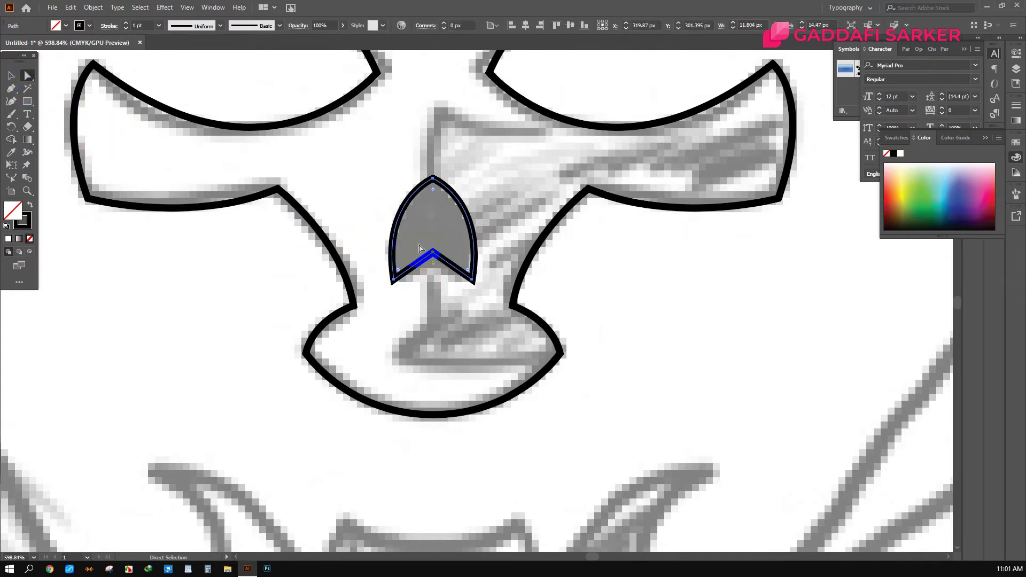
{"action": "left_click", "coordinate": [446, 267]}
{"action": "left_click_drag", "start_coordinate": [435, 269], "coordinate": [439, 313]}
{"action": "left_click", "coordinate": [392, 276]}
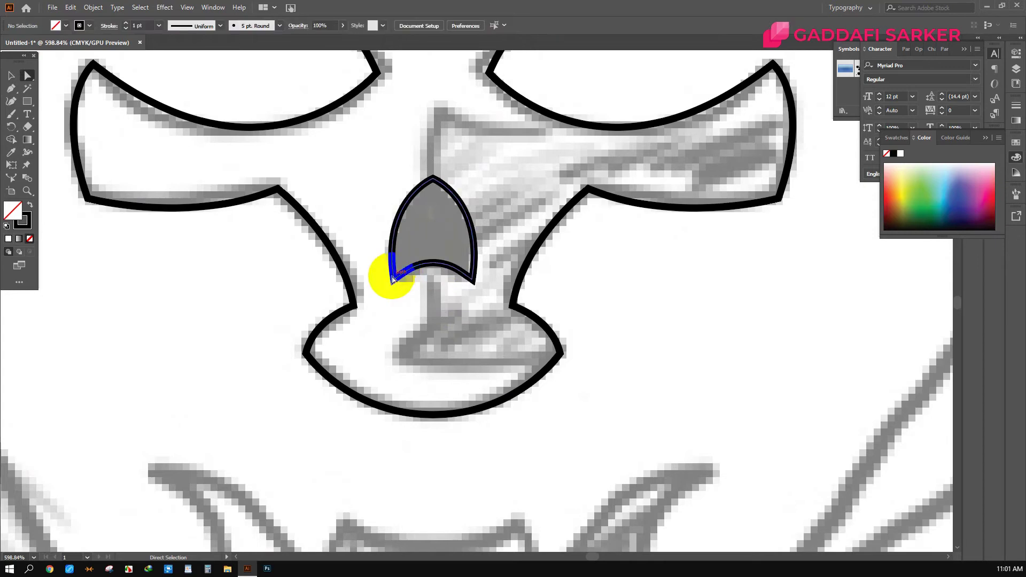
{"action": "left_click", "coordinate": [471, 279]}
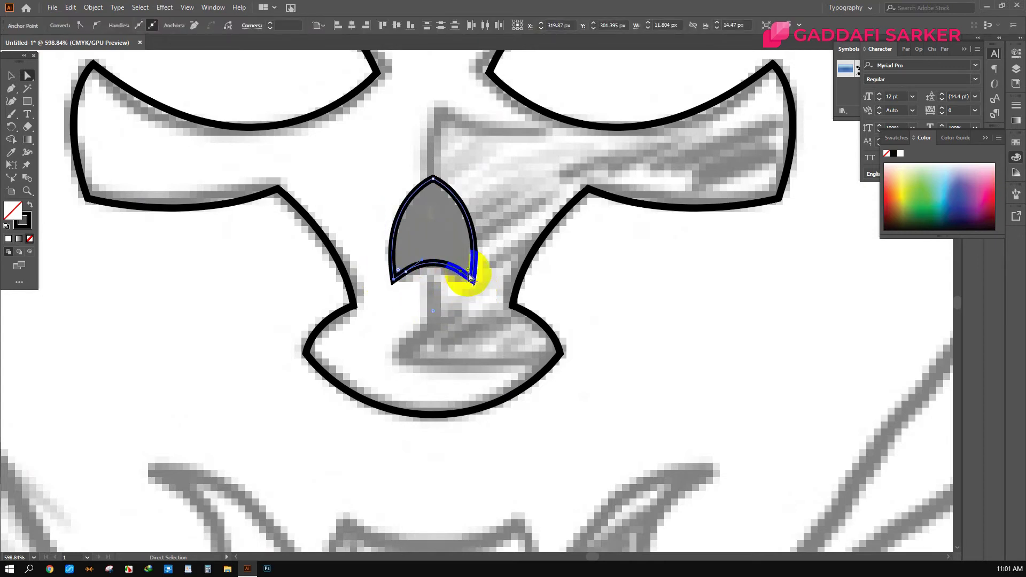
{"action": "left_click", "coordinate": [433, 319]}
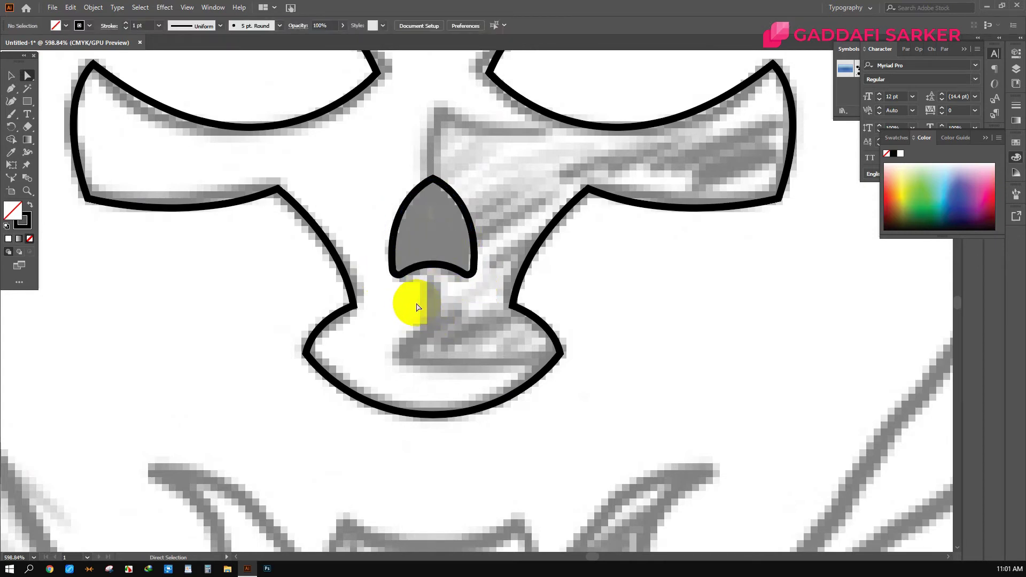
{"action": "left_click", "coordinate": [11, 76]}
{"action": "left_click", "coordinate": [393, 230]}
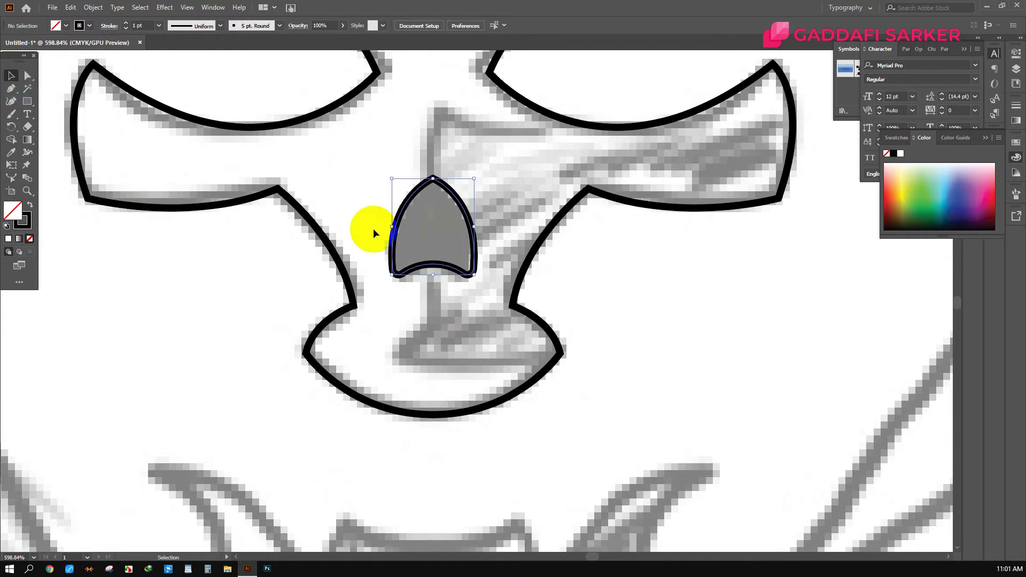
{"action": "left_click", "coordinate": [10, 140]}
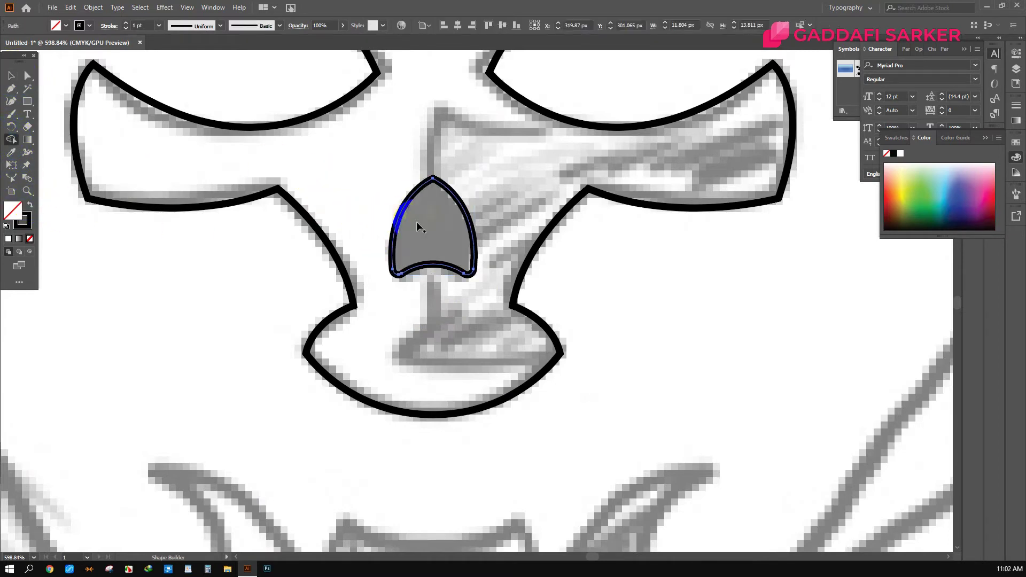
Step: Combine the skull outline and nose into one compound path, cutting the nose out with Shape Builder
{"action": "scroll", "coordinate": [219, 168], "scroll_direction": "down", "scroll_amount": 3}
{"action": "scroll", "coordinate": [320, 222], "scroll_direction": "down", "scroll_amount": 2}
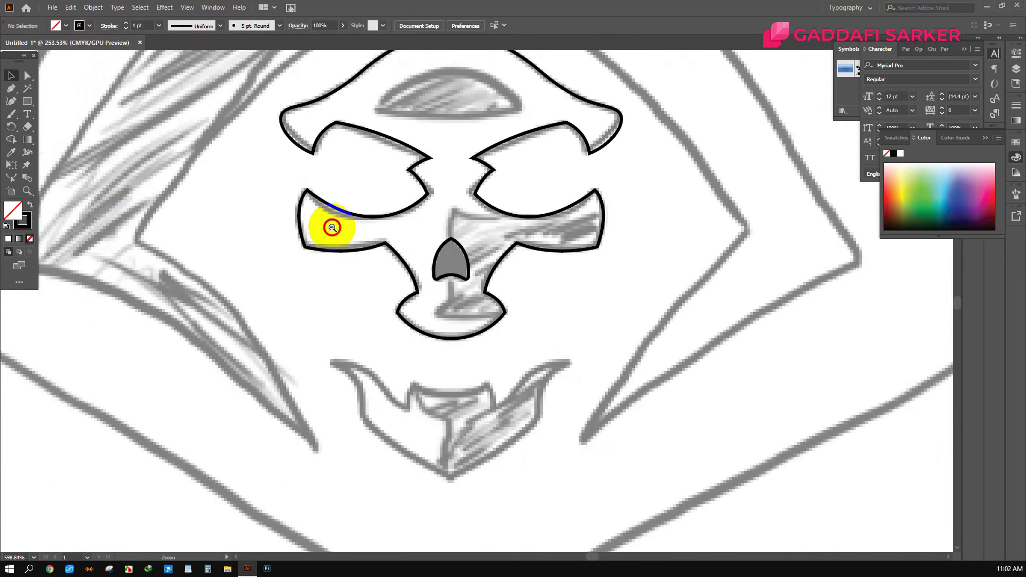
{"action": "scroll", "coordinate": [420, 156], "scroll_direction": "up", "scroll_amount": 1}
{"action": "left_click_drag", "start_coordinate": [425, 134], "coordinate": [392, 237]}
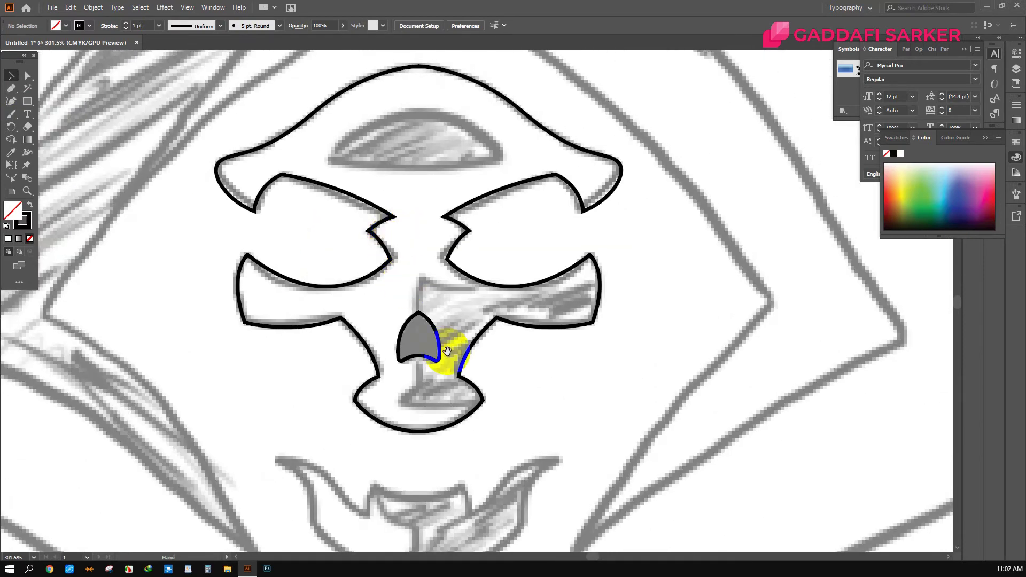
{"action": "left_click_drag", "start_coordinate": [447, 351], "coordinate": [391, 322]}
{"action": "left_click", "coordinate": [418, 306]}
{"action": "left_click", "coordinate": [435, 308], "text": "shift"}
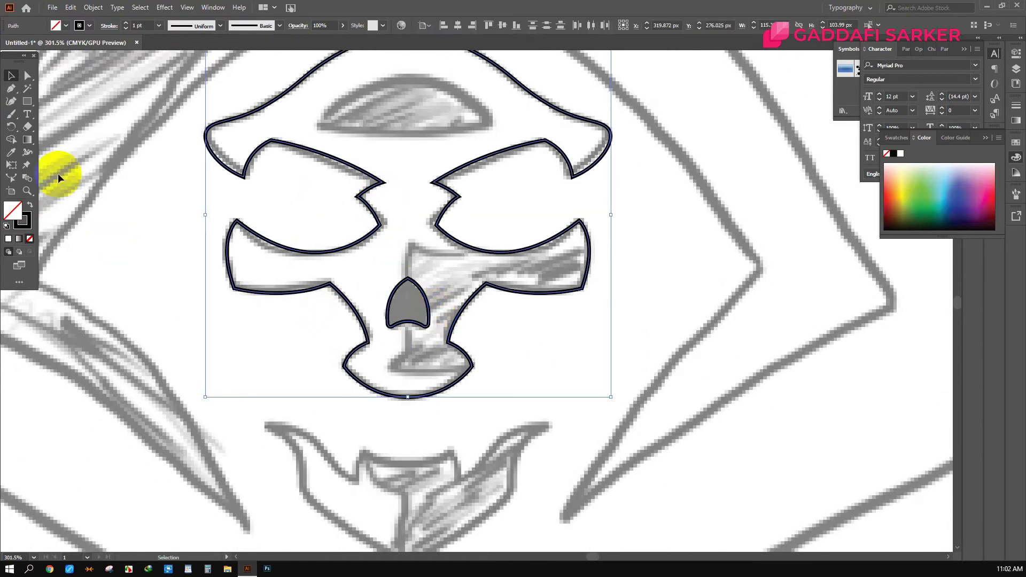
{"action": "left_click", "coordinate": [12, 140]}
{"action": "left_click", "coordinate": [379, 280]}
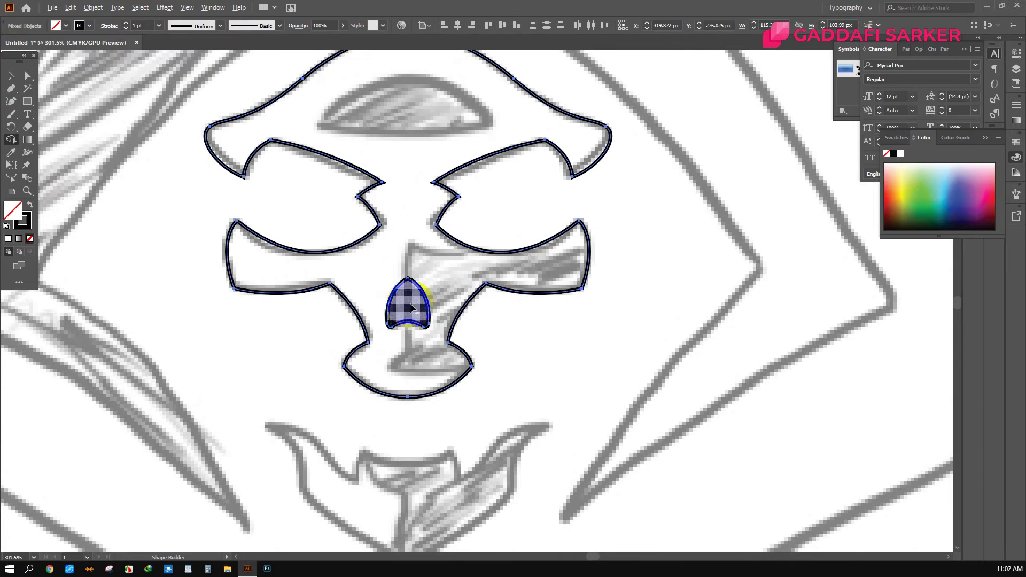
{"action": "left_click", "coordinate": [12, 76]}
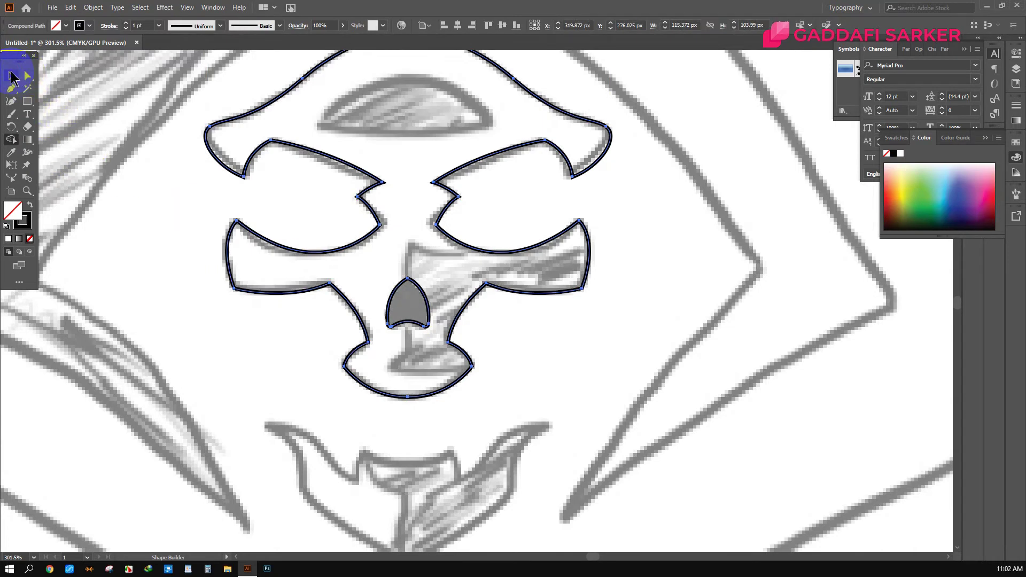
{"action": "left_click", "coordinate": [134, 150]}
{"action": "left_click_drag", "start_coordinate": [407, 284], "coordinate": [455, 287]}
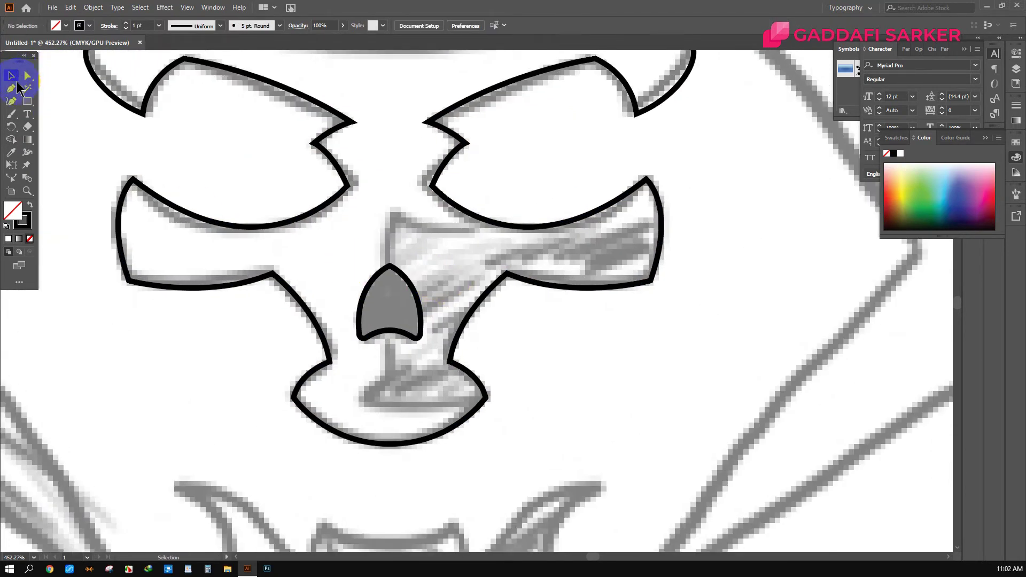
Step: Draw a shading path from the top of the nose up to the brow and along the right eye
{"action": "scroll", "coordinate": [367, 270], "scroll_direction": "up", "scroll_amount": 2}
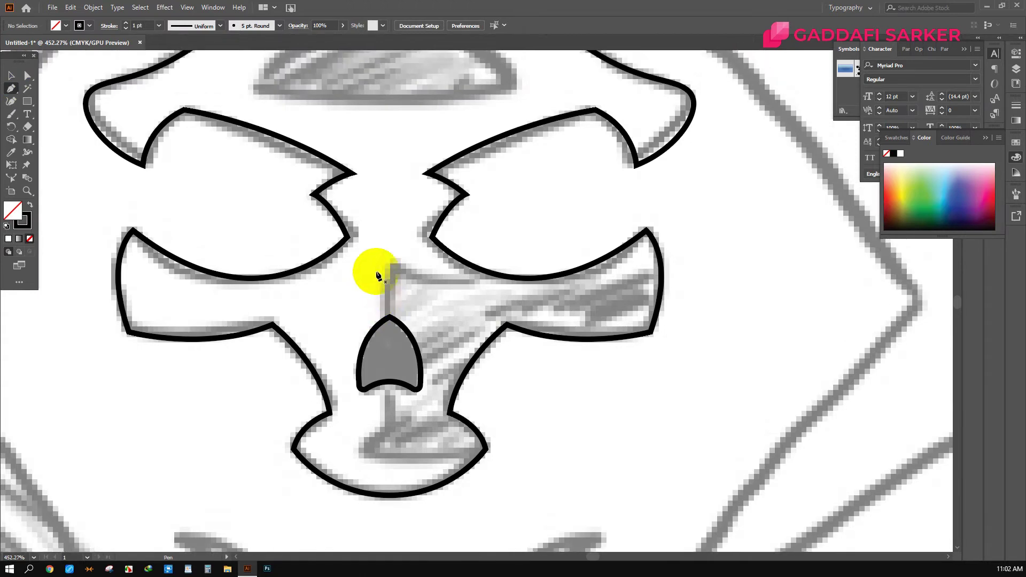
{"action": "left_click", "coordinate": [390, 318]}
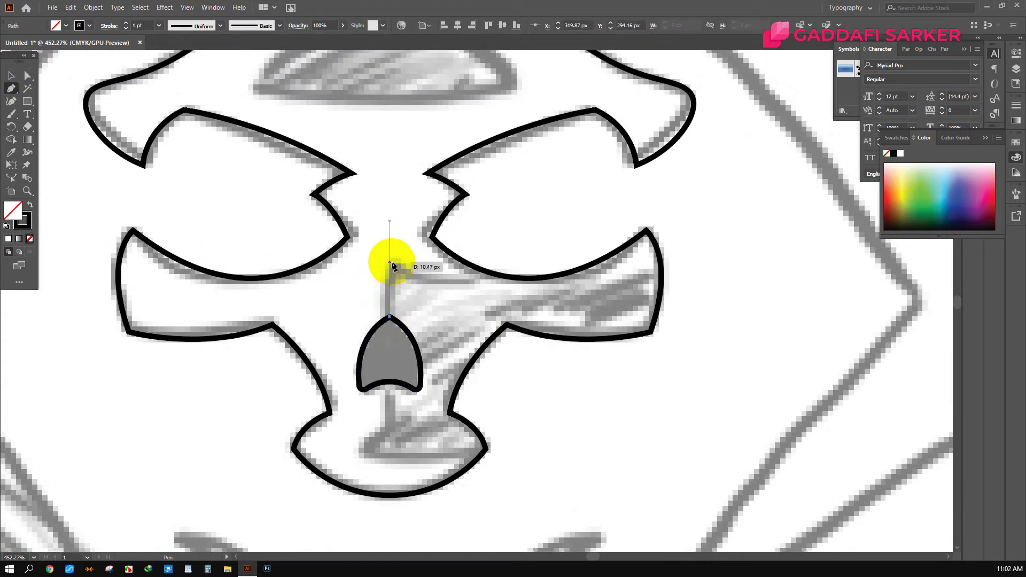
{"action": "left_click_drag", "start_coordinate": [390, 261], "coordinate": [397, 237]}
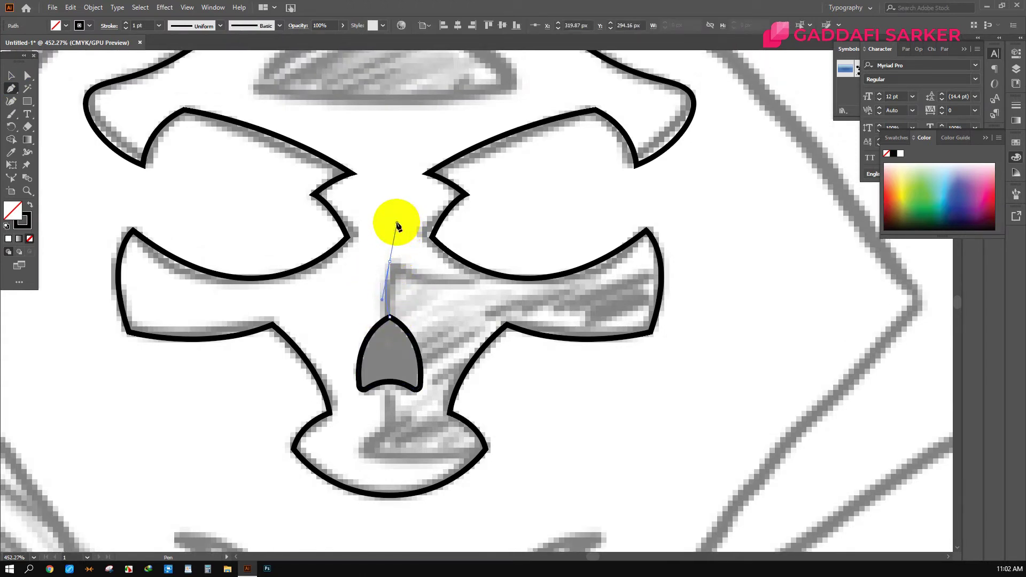
{"action": "left_click", "coordinate": [391, 262]}
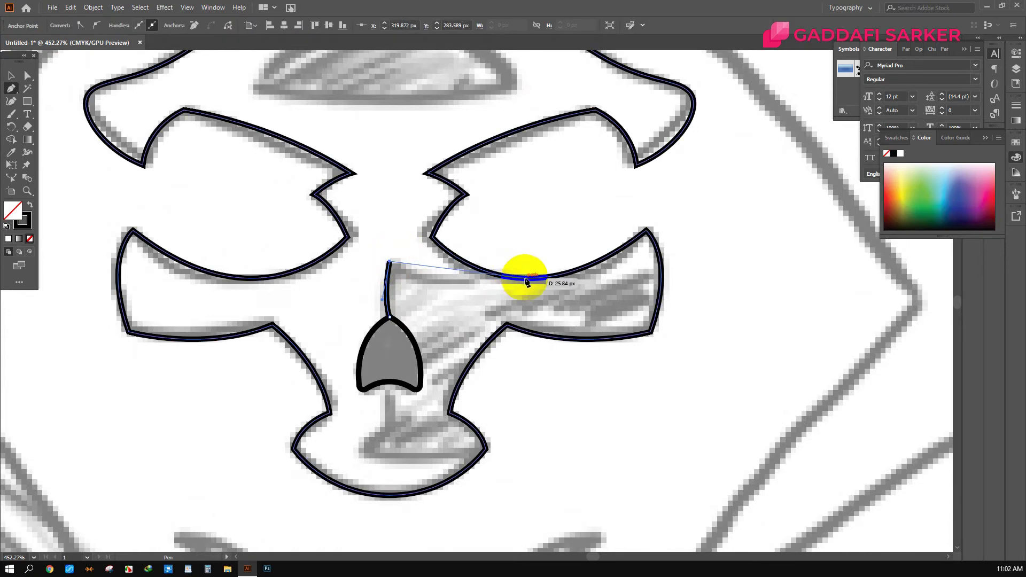
{"action": "left_click_drag", "start_coordinate": [531, 278], "coordinate": [589, 269]}
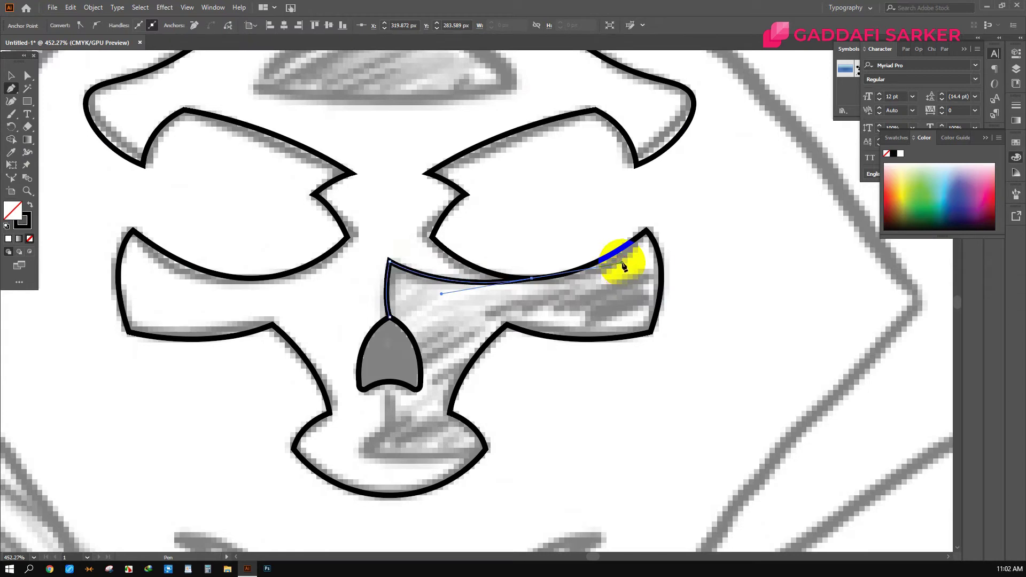
{"action": "left_click_drag", "start_coordinate": [624, 266], "coordinate": [623, 263]}
{"action": "left_click", "coordinate": [11, 88]}
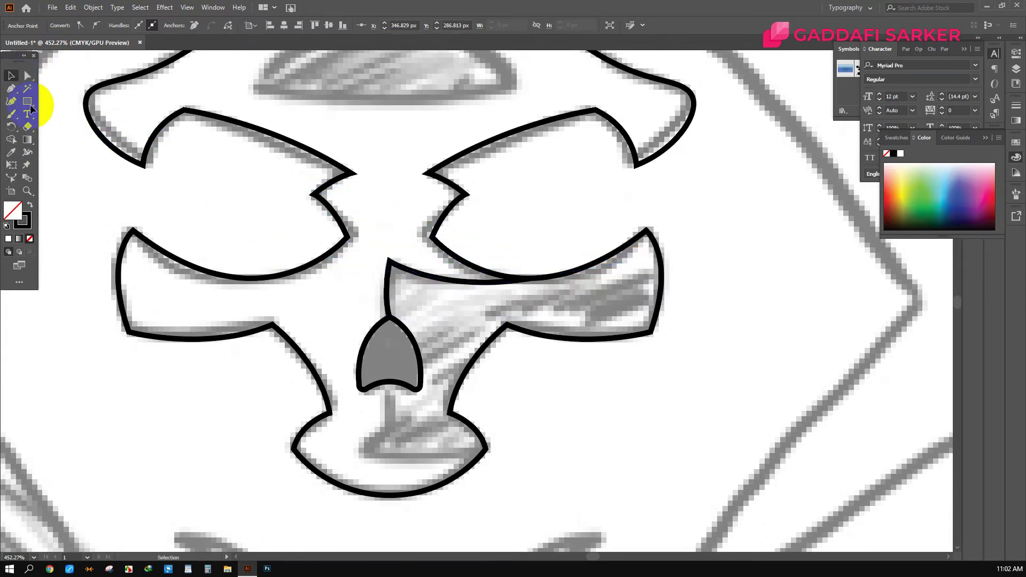
Step: Draw a curved path from the jaw corner beneath the nose up to its lower left corner
{"action": "scroll", "coordinate": [464, 393], "scroll_direction": "down", "scroll_amount": 1}
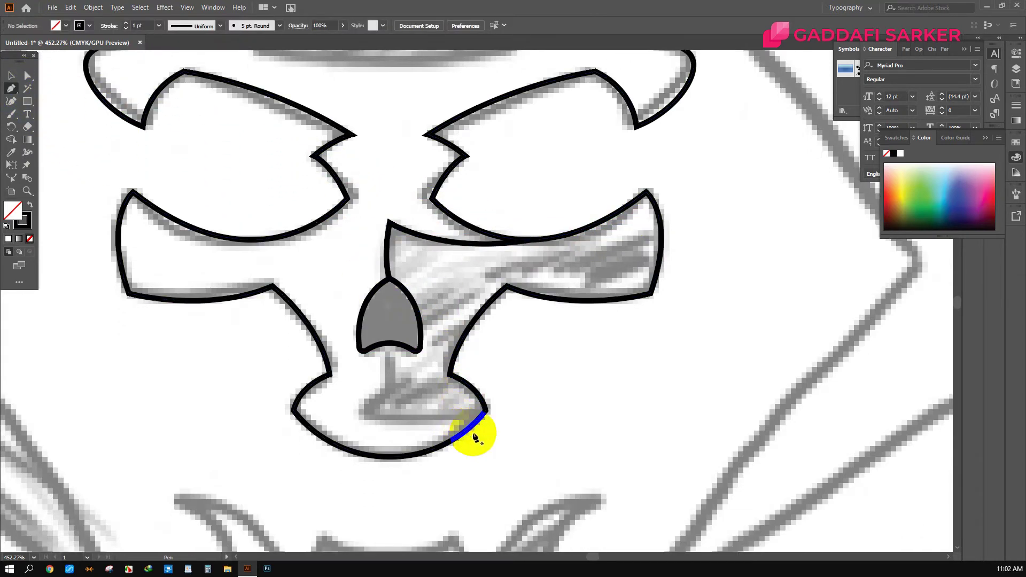
{"action": "left_click", "coordinate": [485, 413], "text": "ctrl"}
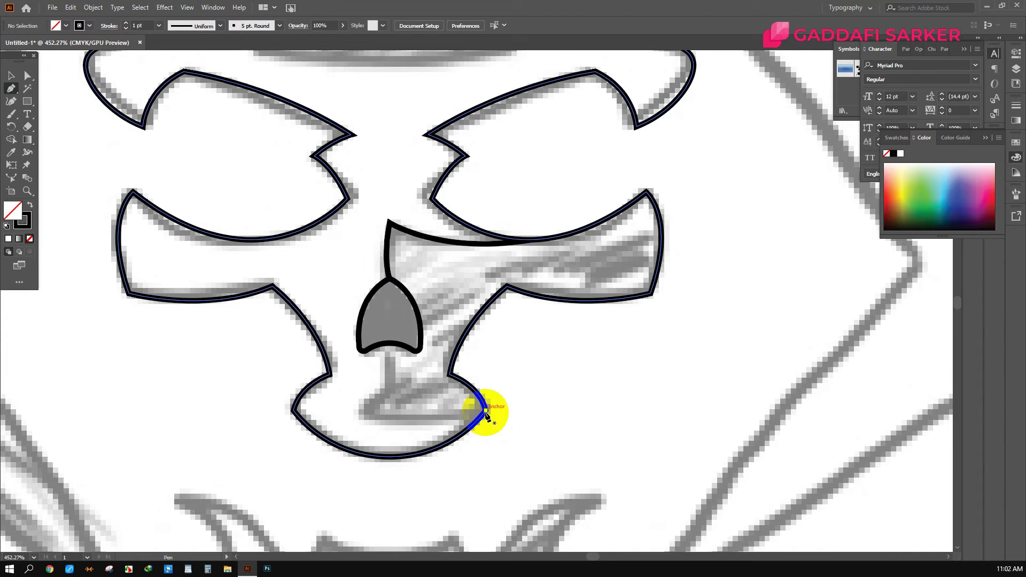
{"action": "left_click", "coordinate": [485, 412]}
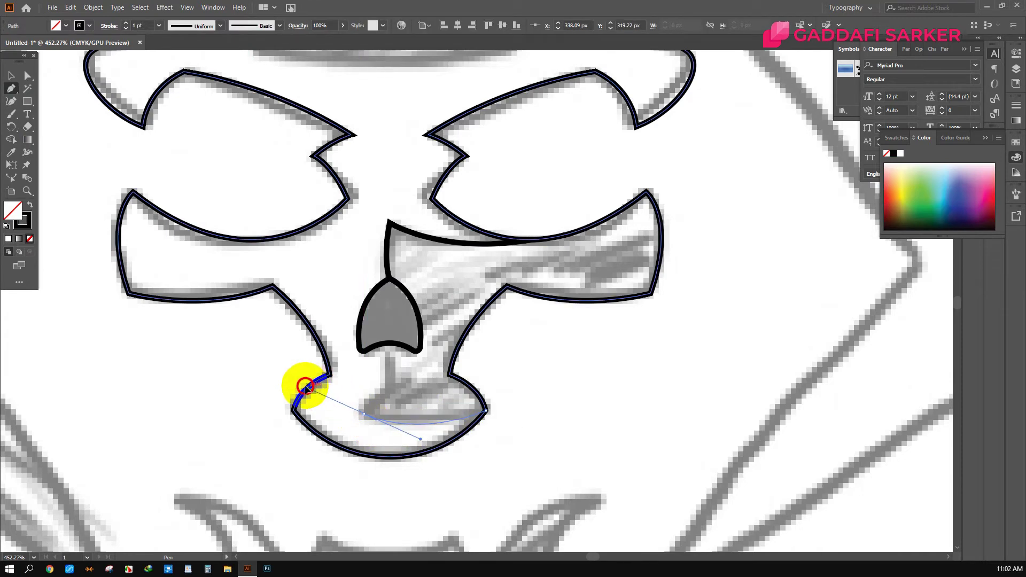
{"action": "left_click_drag", "start_coordinate": [363, 415], "coordinate": [308, 387]}
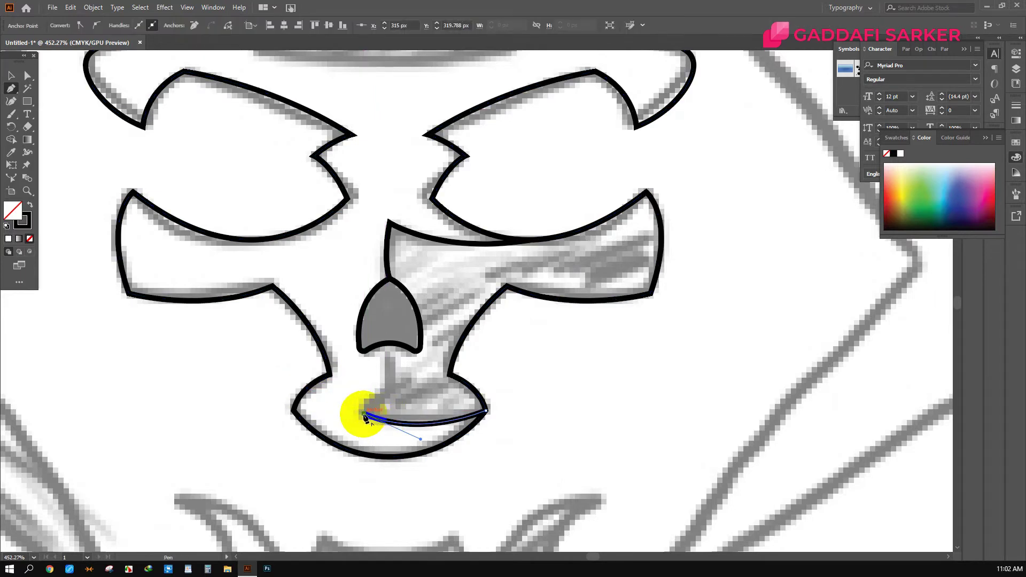
{"action": "left_click_drag", "start_coordinate": [365, 417], "coordinate": [402, 386]}
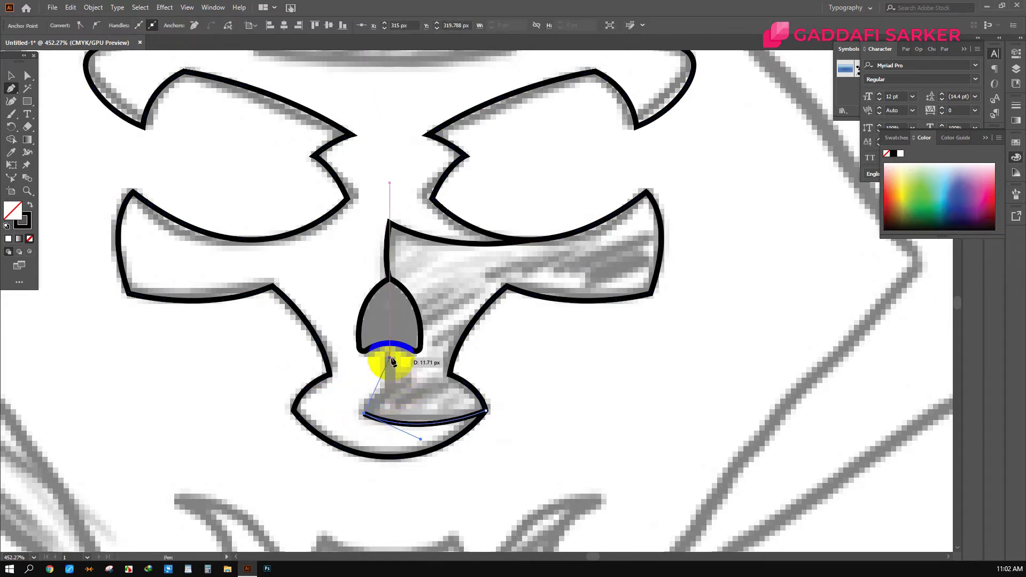
{"action": "left_click", "coordinate": [392, 345]}
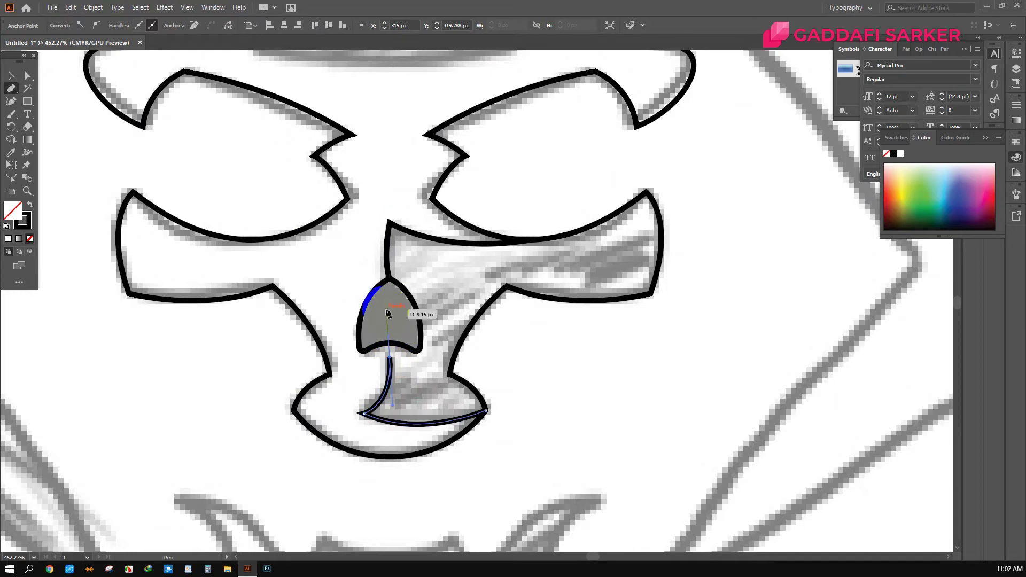
{"action": "left_click", "coordinate": [391, 365]}
{"action": "left_click_drag", "start_coordinate": [389, 360], "coordinate": [350, 355]}
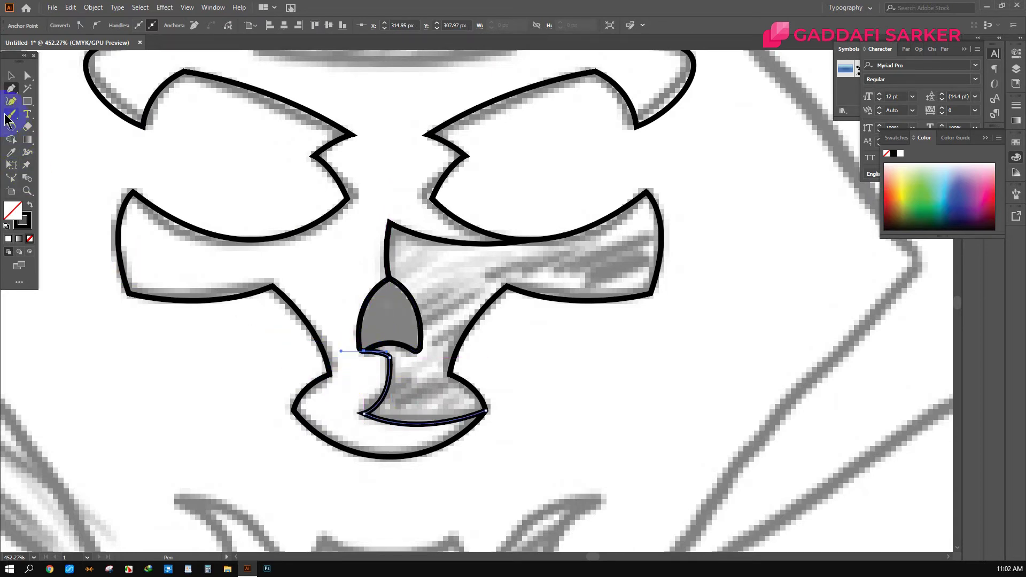
Step: Select all face paths and merge the shaded cheek regions with Shape Builder
{"action": "left_click", "coordinate": [11, 76]}
{"action": "left_click_drag", "start_coordinate": [625, 425], "coordinate": [364, 194]}
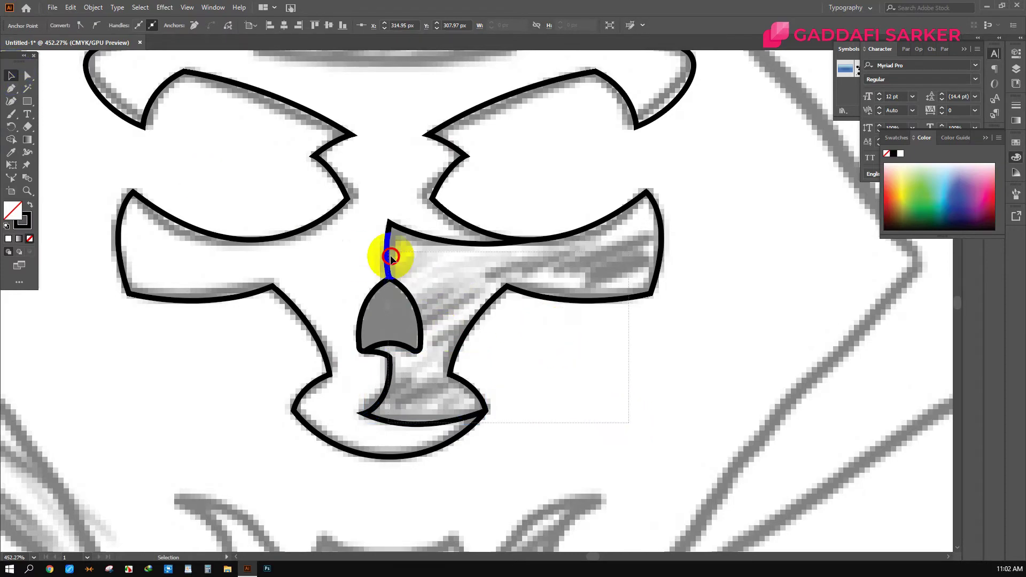
{"action": "left_click", "coordinate": [10, 139]}
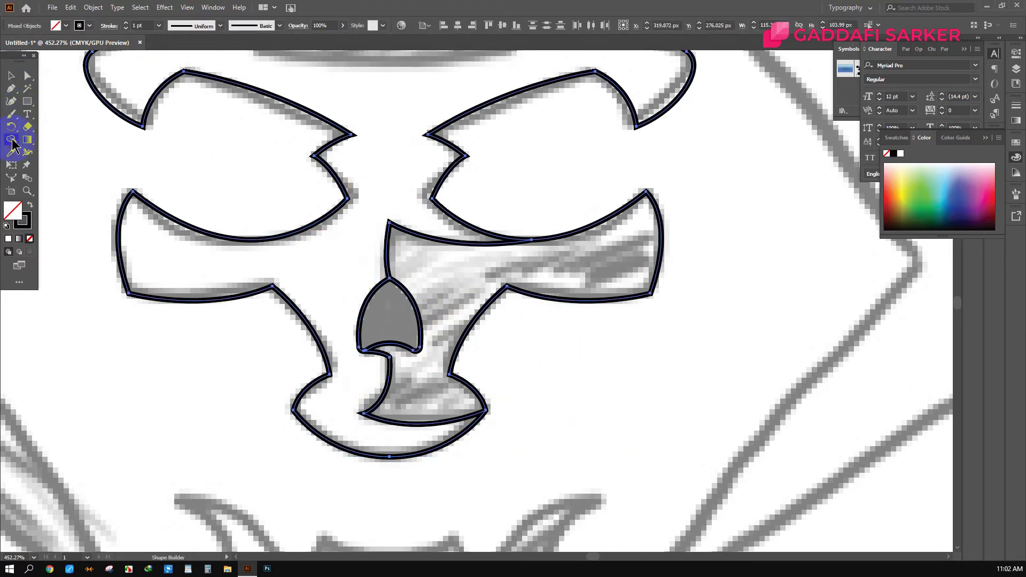
{"action": "left_click", "coordinate": [432, 276]}
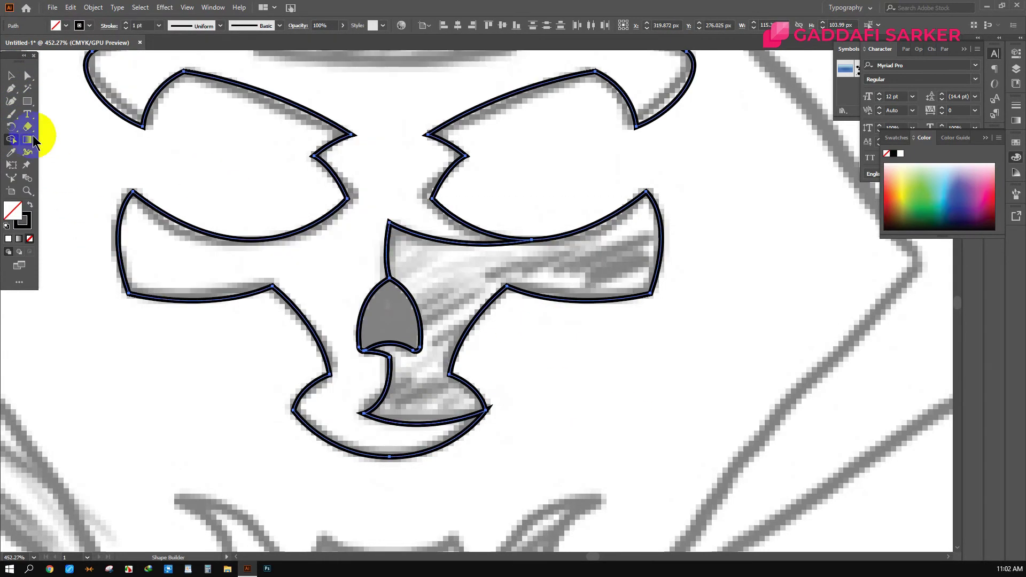
{"action": "left_click", "coordinate": [12, 76]}
{"action": "left_click", "coordinate": [256, 178]}
{"action": "scroll", "coordinate": [416, 252], "scroll_direction": "up", "scroll_amount": 2}
Step: Pen-draw a closed lens shape with a sharp right point over the forehead mark
{"action": "scroll", "coordinate": [415, 246], "scroll_direction": "up", "scroll_amount": 3}
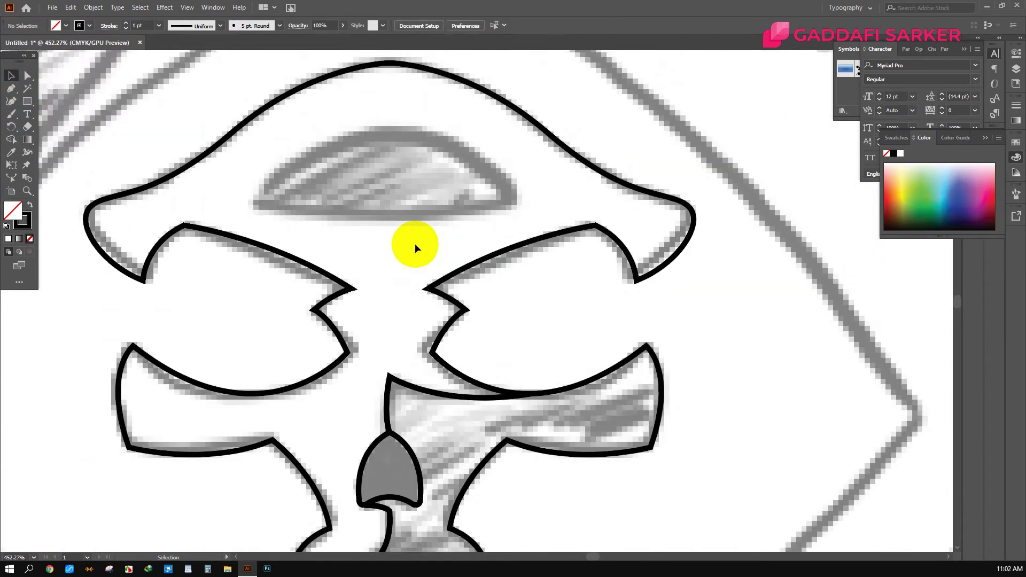
{"action": "left_click", "coordinate": [98, 140]}
{"action": "left_click", "coordinate": [19, 98]}
{"action": "left_click", "coordinate": [260, 221]}
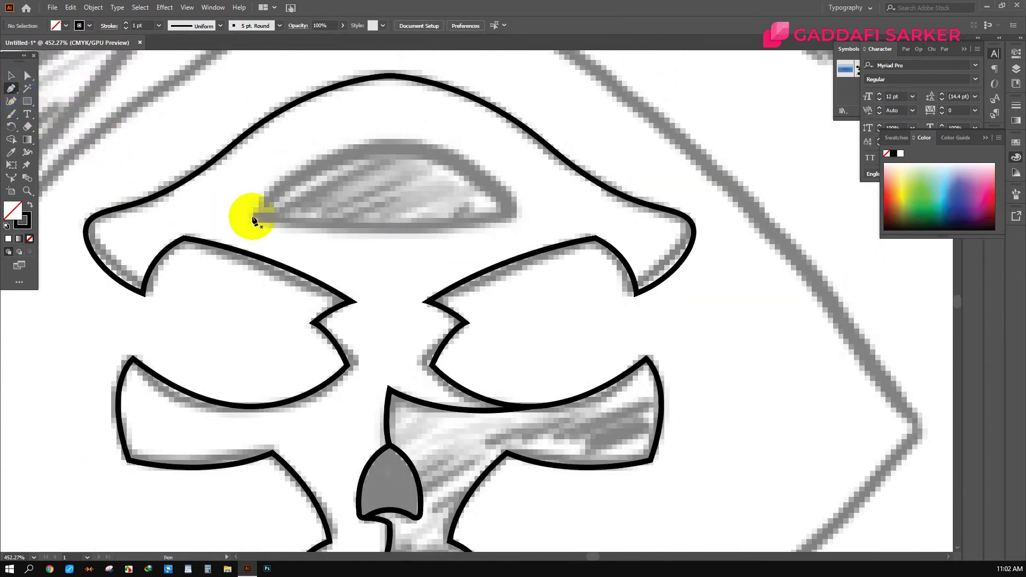
{"action": "mouse_move", "coordinate": [256, 218]}
{"action": "left_mouse_down"}
{"action": "mouse_move", "coordinate": [512, 219]}
{"action": "mouse_move", "coordinate": [625, 161]}
{"action": "left_mouse_up"}
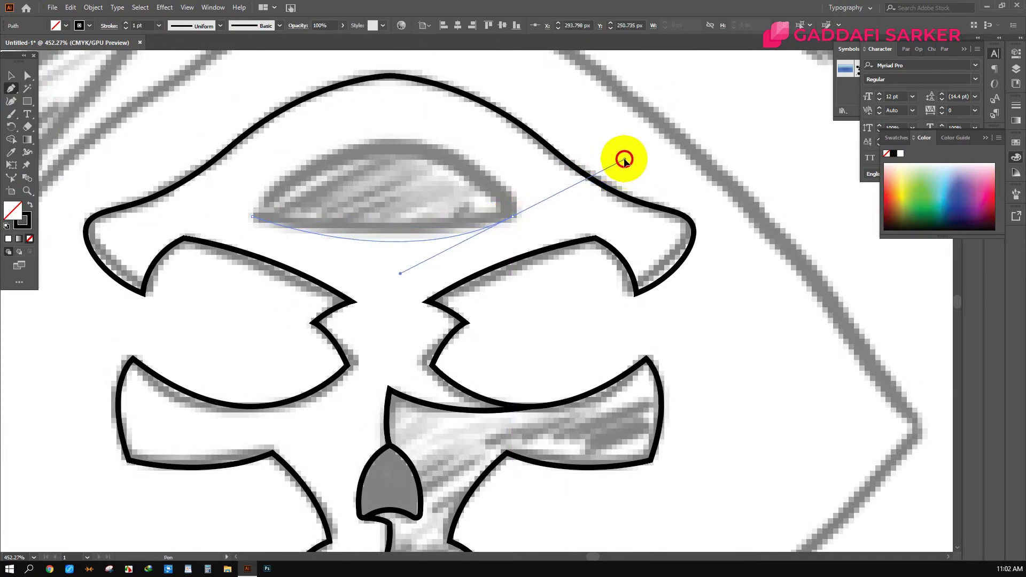
{"action": "left_click", "coordinate": [514, 217]}
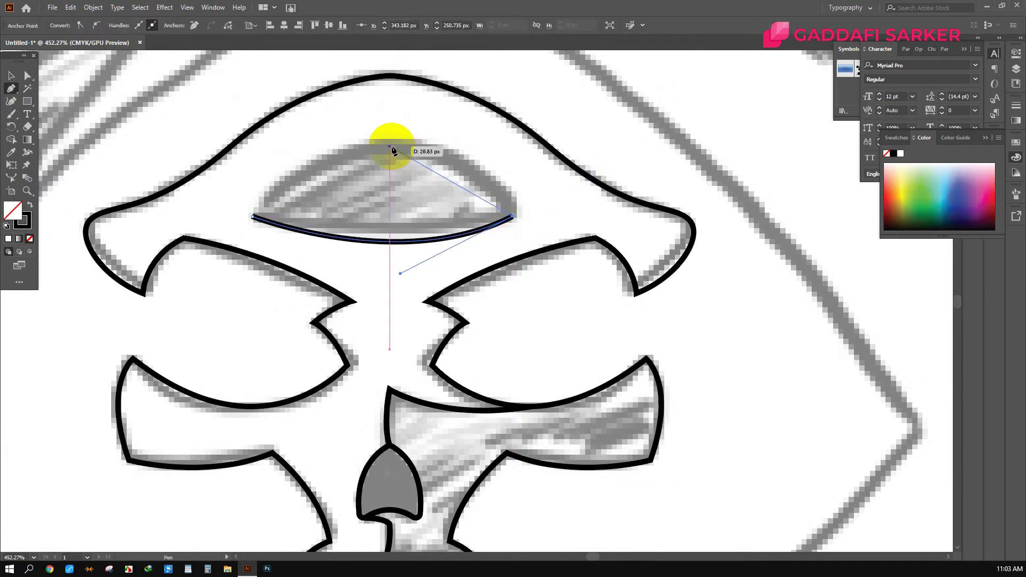
{"action": "left_click_drag", "start_coordinate": [390, 144], "coordinate": [291, 141]}
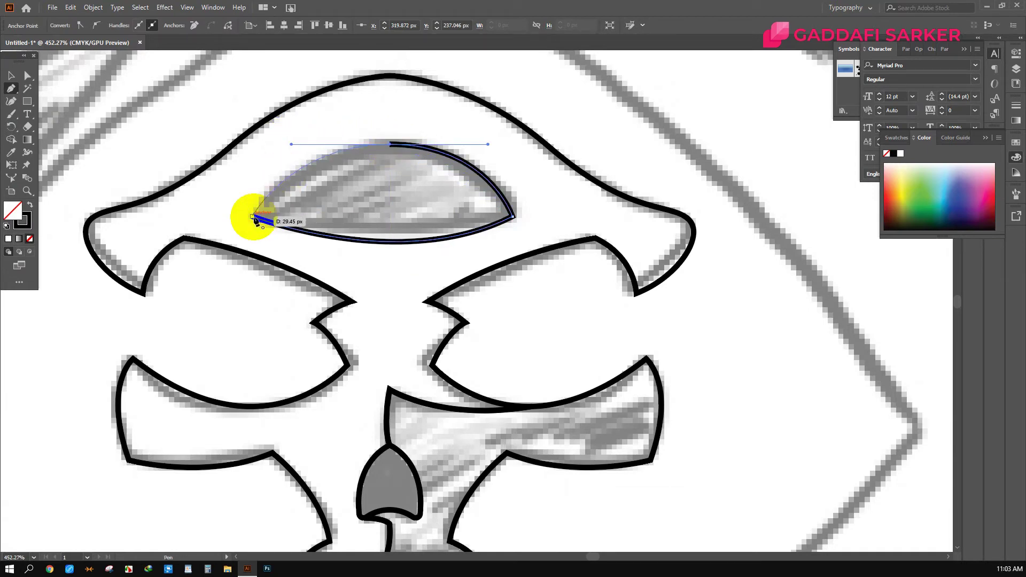
{"action": "left_click_drag", "start_coordinate": [256, 220], "coordinate": [242, 221]}
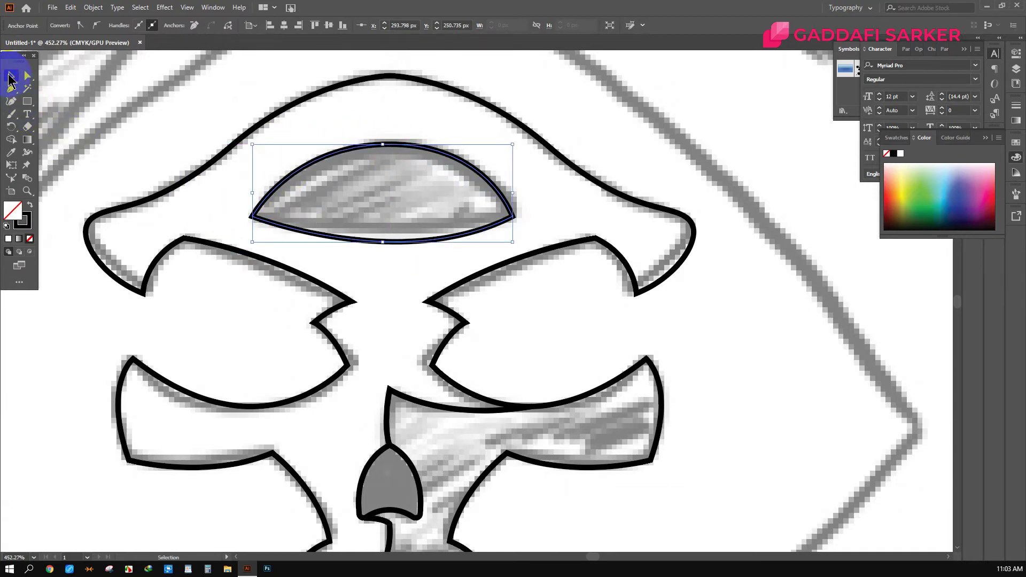
{"action": "left_click", "coordinate": [206, 103]}
Step: Select the face outline and shapes, then clear the selection
{"action": "scroll", "coordinate": [279, 154], "scroll_direction": "down", "scroll_amount": 3}
{"action": "scroll", "coordinate": [283, 209], "scroll_direction": "down", "scroll_amount": 1}
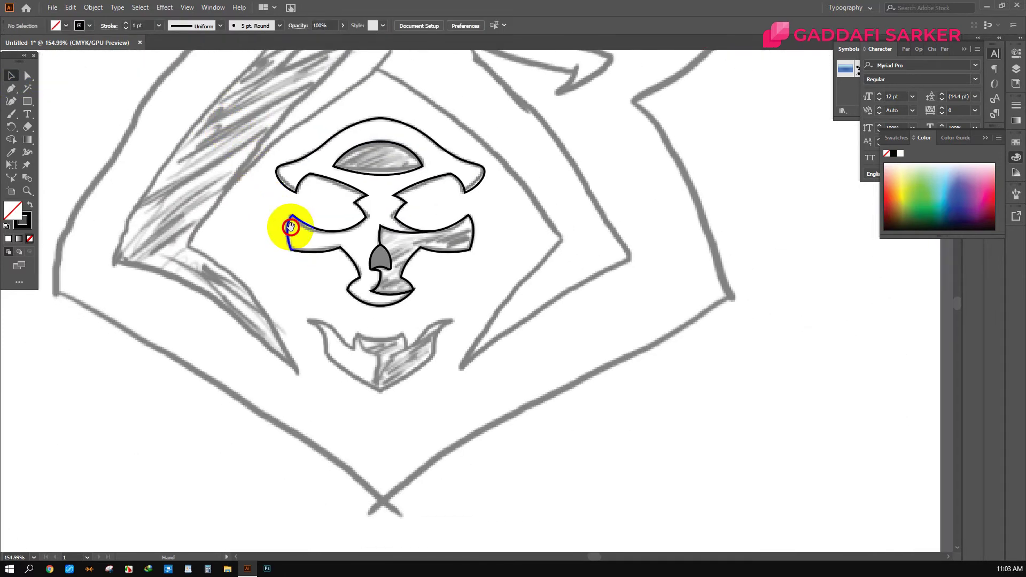
{"action": "left_click", "coordinate": [367, 167]}
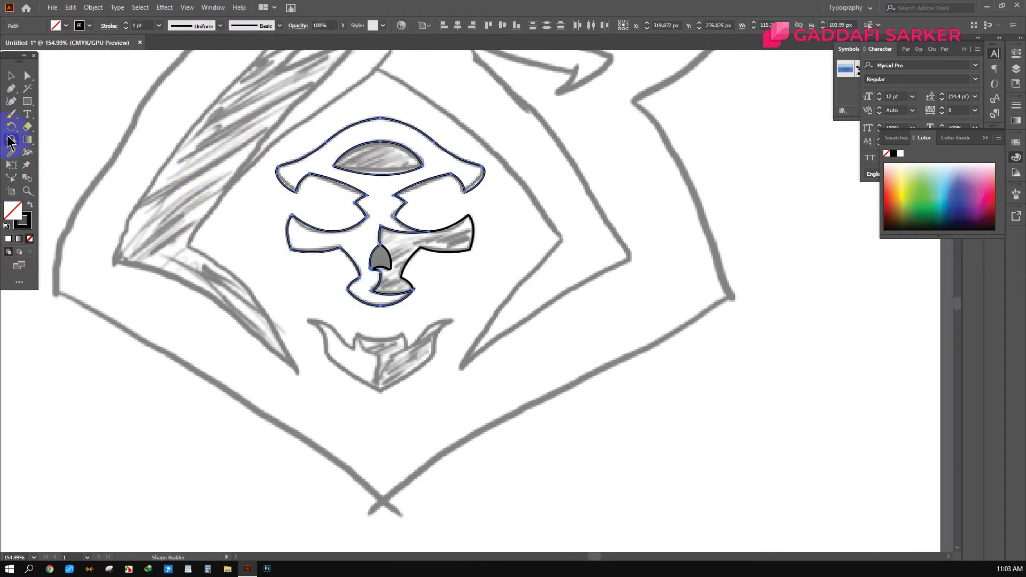
{"action": "left_click", "coordinate": [372, 162]}
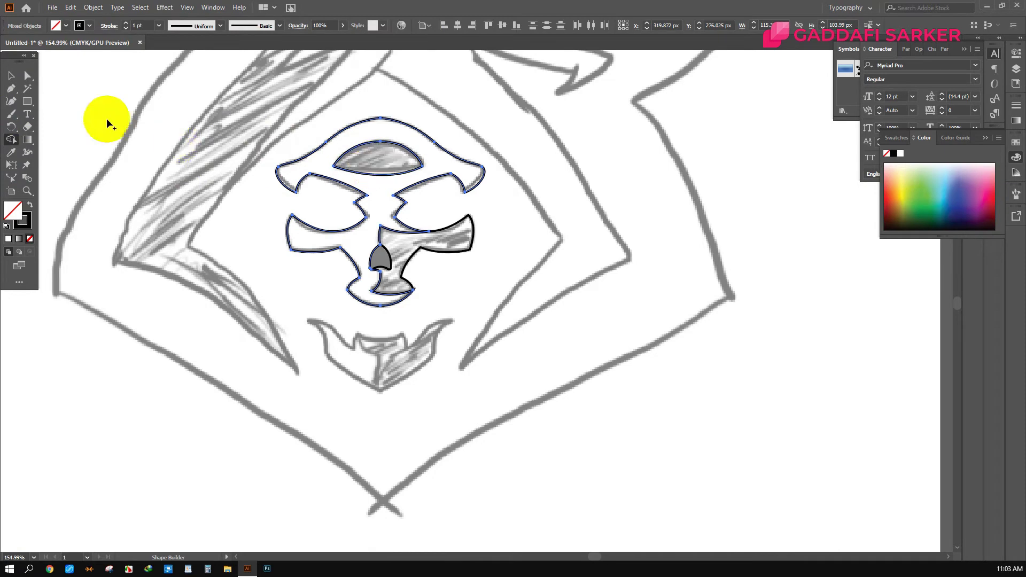
{"action": "left_click", "coordinate": [12, 75]}
{"action": "left_click", "coordinate": [229, 160]}
{"action": "scroll", "coordinate": [379, 259], "scroll_direction": "up", "scroll_amount": 1}
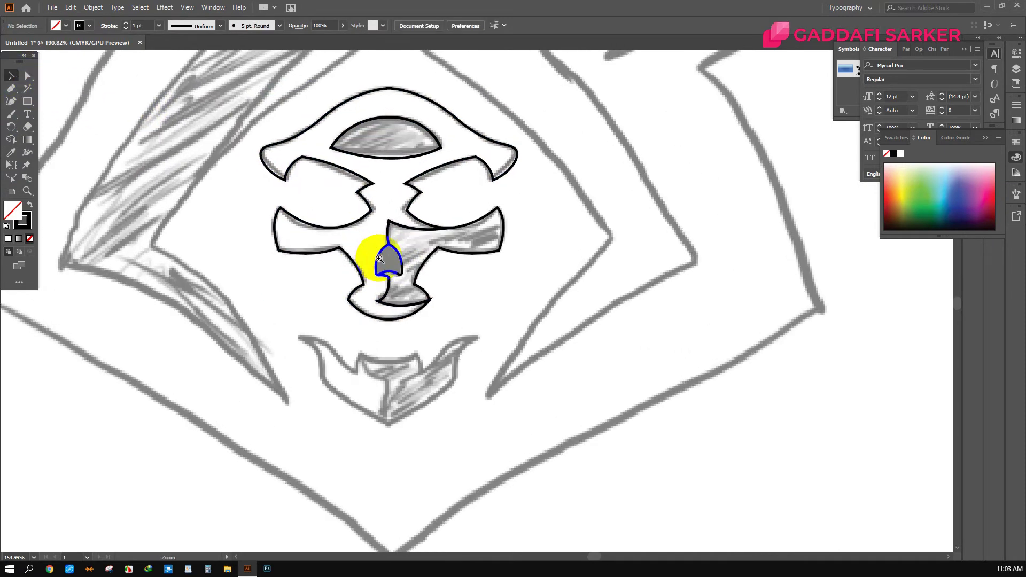
{"action": "scroll", "coordinate": [328, 301], "scroll_direction": "down", "scroll_amount": 2}
{"action": "scroll", "coordinate": [419, 309], "scroll_direction": "up", "scroll_amount": 2}
{"action": "scroll", "coordinate": [394, 298], "scroll_direction": "up", "scroll_amount": 1}
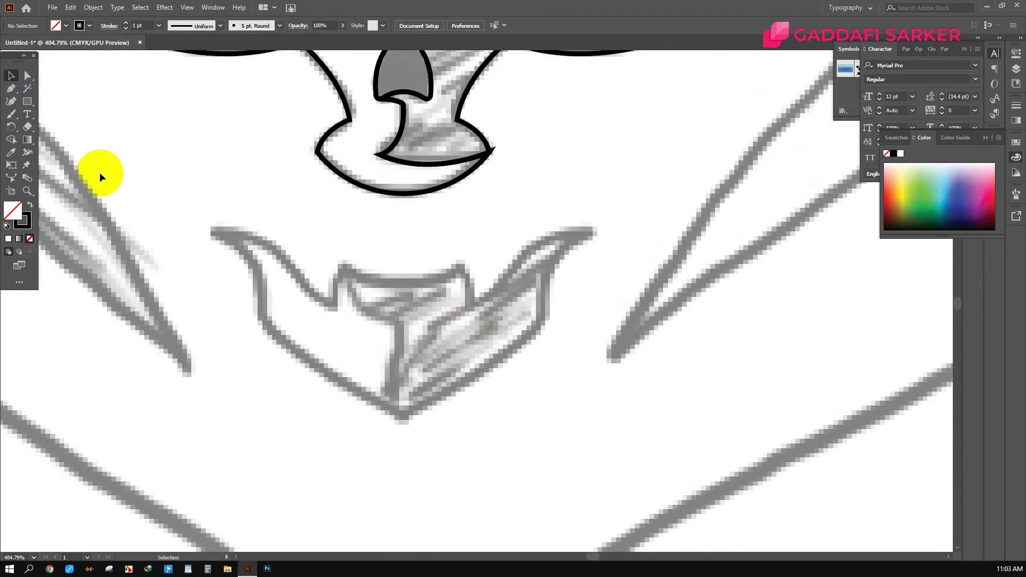
Step: Trace the left beard half from the mouth down to its bottom point and close it at the mouth
{"action": "left_click", "coordinate": [402, 283]}
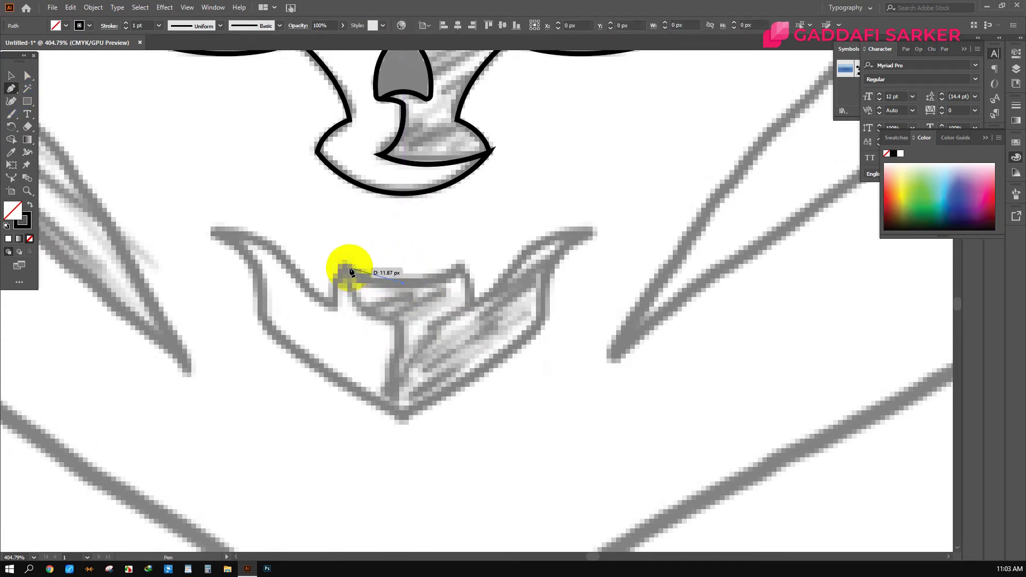
{"action": "left_click_drag", "start_coordinate": [345, 265], "coordinate": [306, 242]}
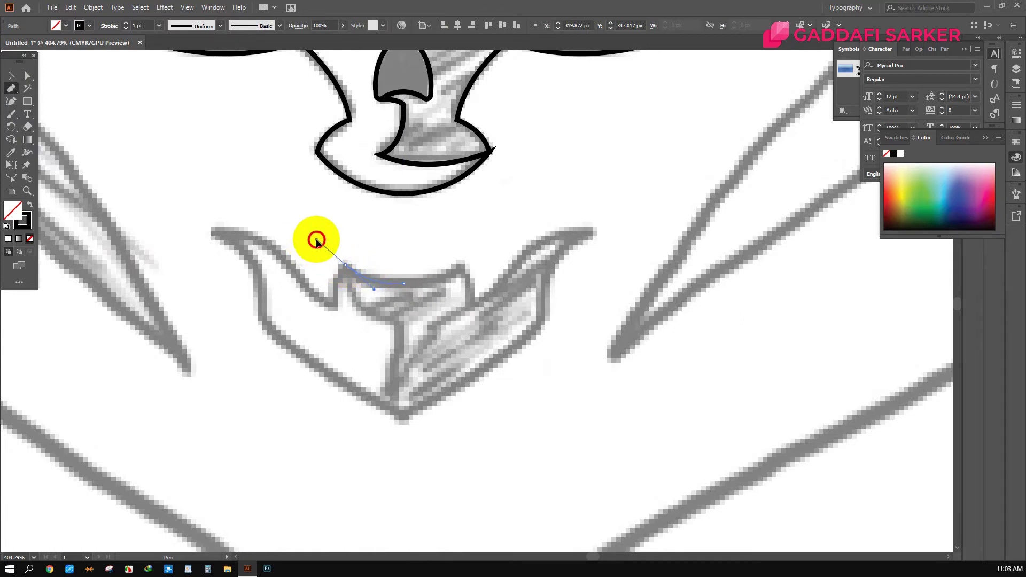
{"action": "mouse_move", "coordinate": [343, 274]}
{"action": "left_mouse_down"}
{"action": "mouse_move", "coordinate": [339, 317]}
{"action": "mouse_move", "coordinate": [278, 245]}
{"action": "mouse_move", "coordinate": [178, 242]}
{"action": "mouse_move", "coordinate": [218, 235]}
{"action": "mouse_move", "coordinate": [267, 287]}
{"action": "mouse_move", "coordinate": [269, 336]}
{"action": "left_mouse_up"}
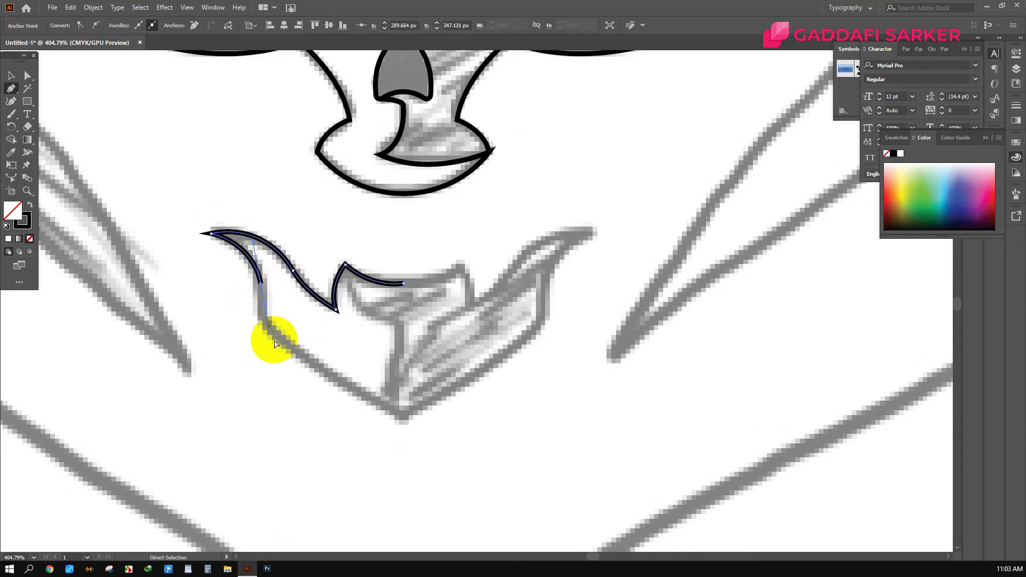
{"action": "key", "text": "ctrl+z"}
{"action": "left_click_drag", "start_coordinate": [260, 321], "coordinate": [266, 404]}
{"action": "left_click", "coordinate": [261, 321]}
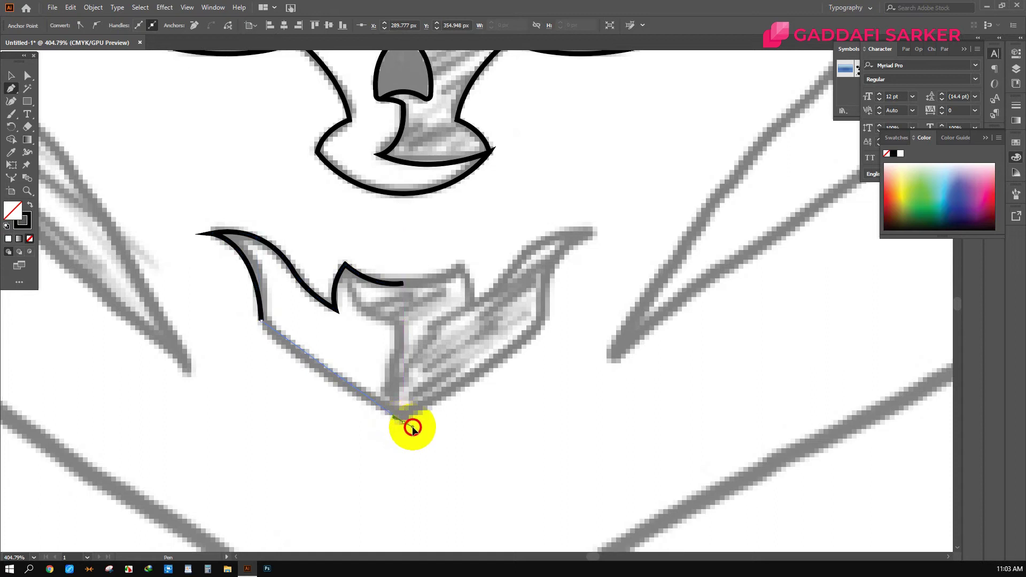
{"action": "left_click_drag", "start_coordinate": [406, 422], "coordinate": [490, 458]}
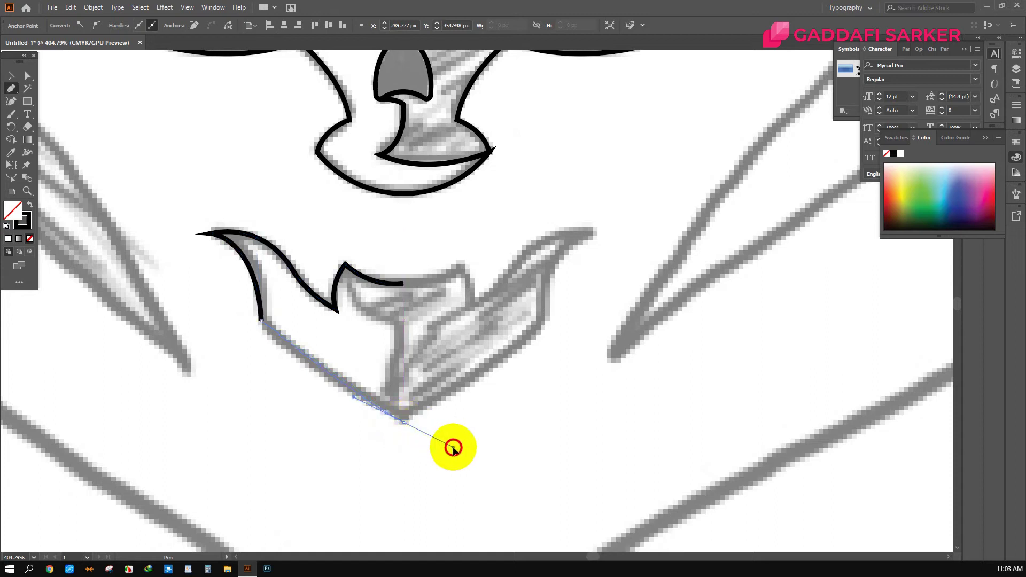
{"action": "left_click", "coordinate": [405, 423]}
{"action": "left_click", "coordinate": [402, 285]}
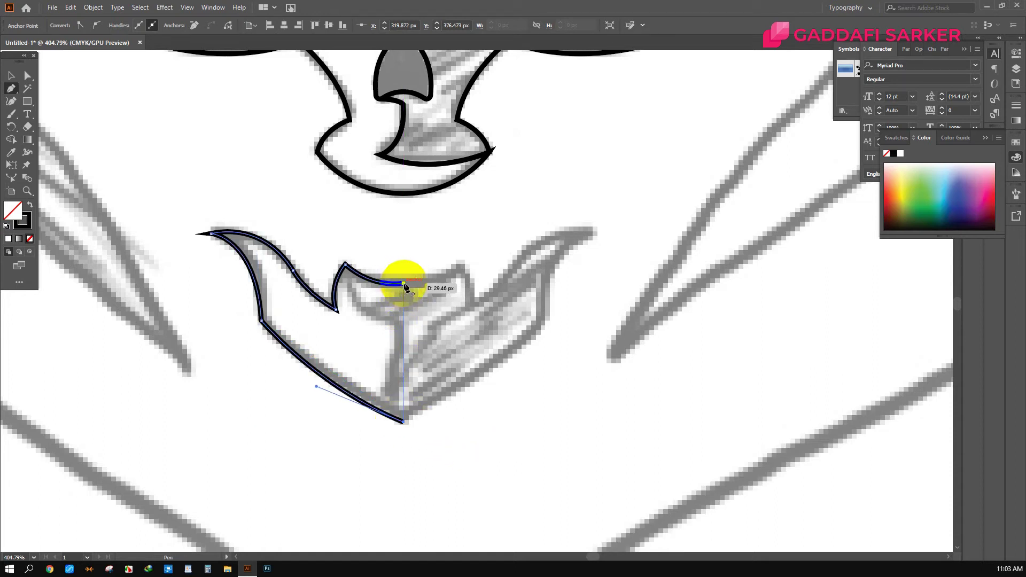
{"action": "left_click", "coordinate": [11, 75]}
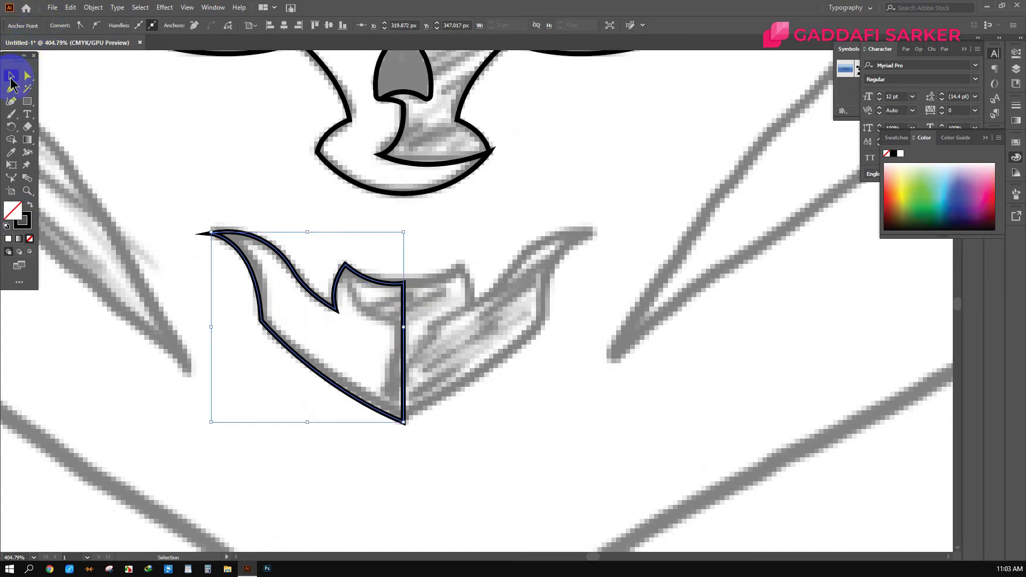
{"action": "left_click", "coordinate": [332, 223]}
Step: Reflect a copy of the beard half across the vertical axis and move it right
{"action": "left_click", "coordinate": [405, 310]}
{"action": "right_click", "coordinate": [390, 320]}
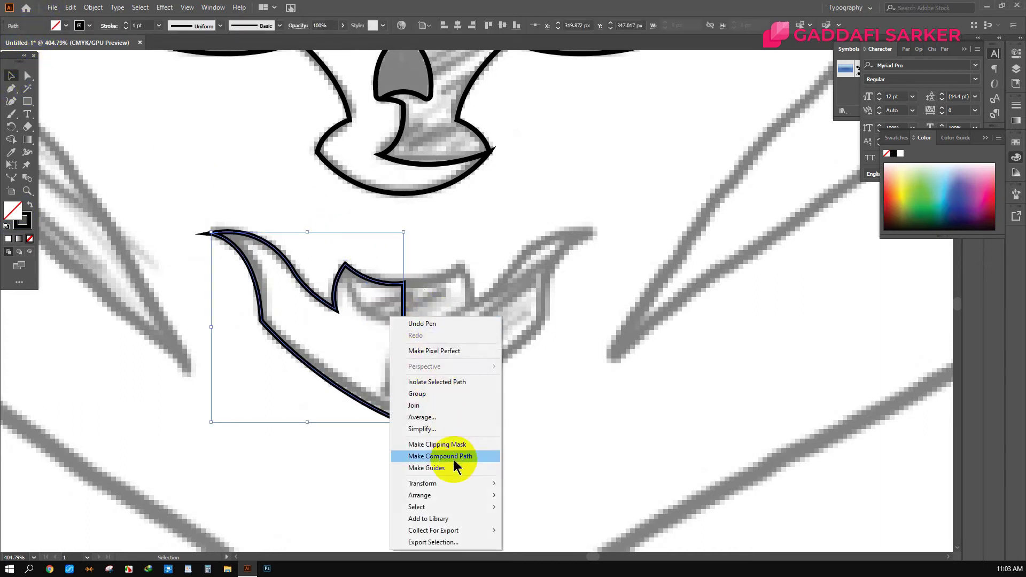
{"action": "mouse_move", "coordinate": [422, 484]}
{"action": "left_click", "coordinate": [529, 429]}
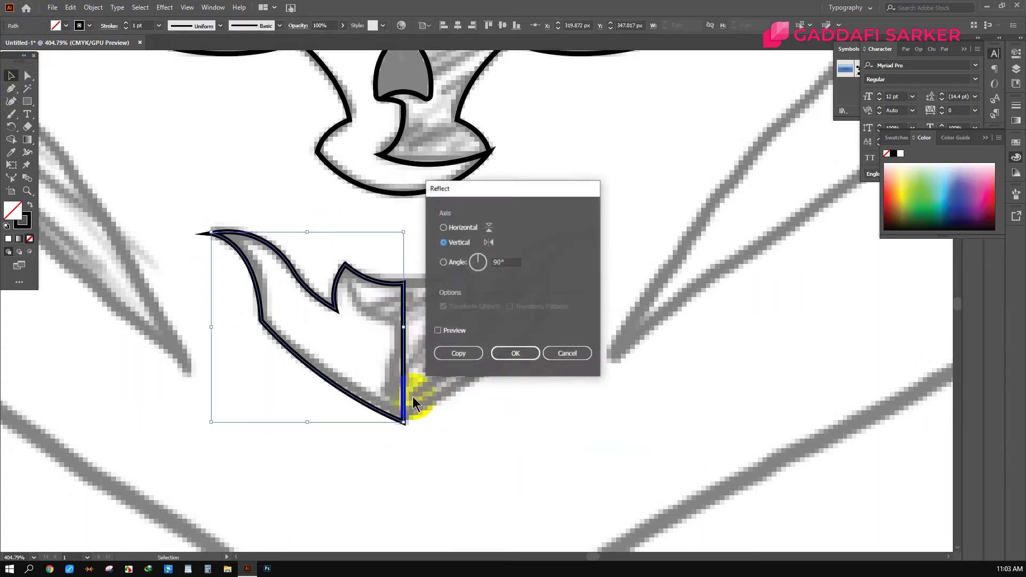
{"action": "left_click", "coordinate": [458, 351]}
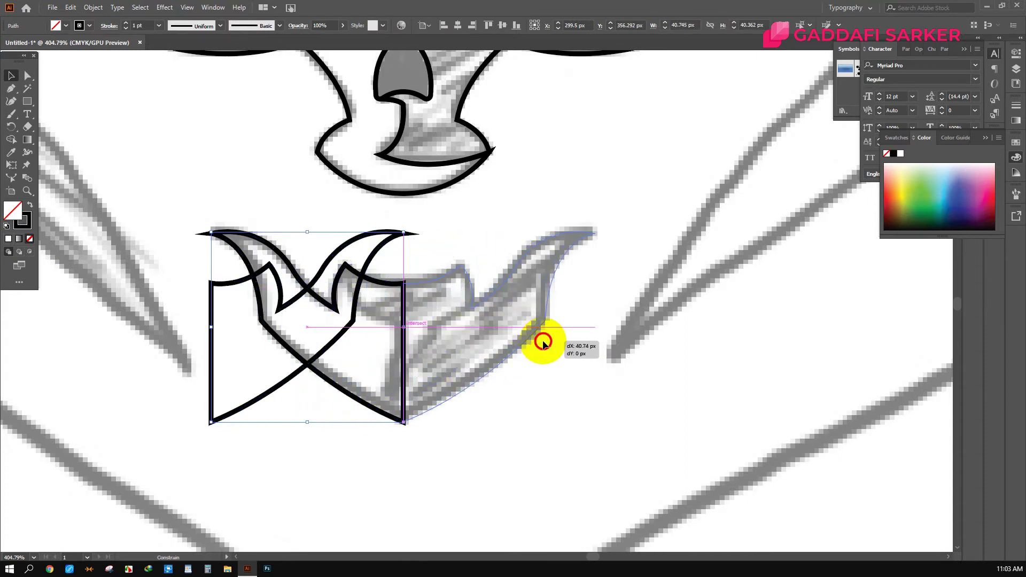
{"action": "left_click_drag", "start_coordinate": [350, 324], "coordinate": [542, 342]}
Step: Select both beard halves and merge them into one shape with Shape Builder
{"action": "left_click", "coordinate": [299, 278], "text": "shift"}
{"action": "left_click", "coordinate": [11, 139]}
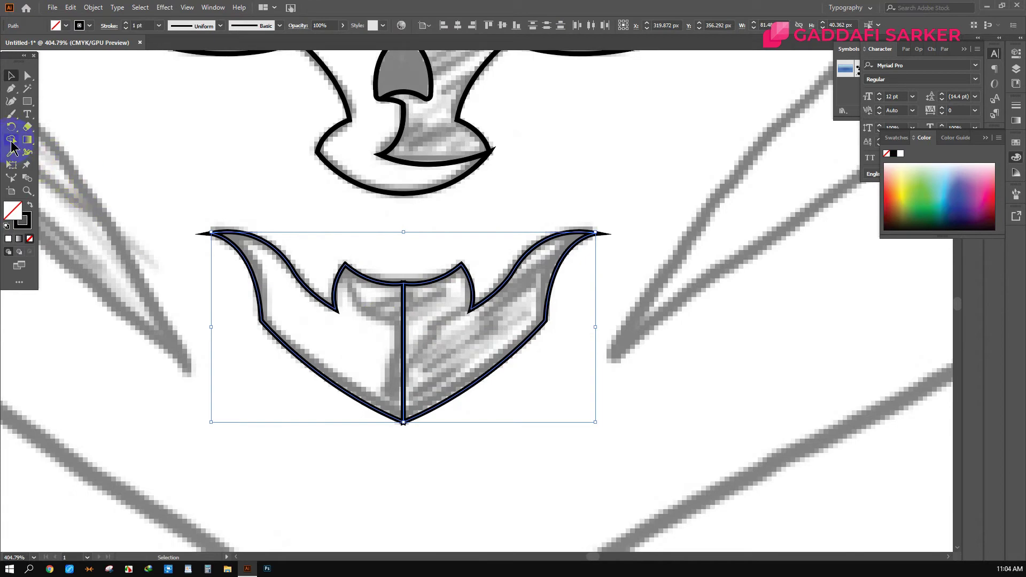
{"action": "left_click_drag", "start_coordinate": [381, 344], "coordinate": [452, 346]}
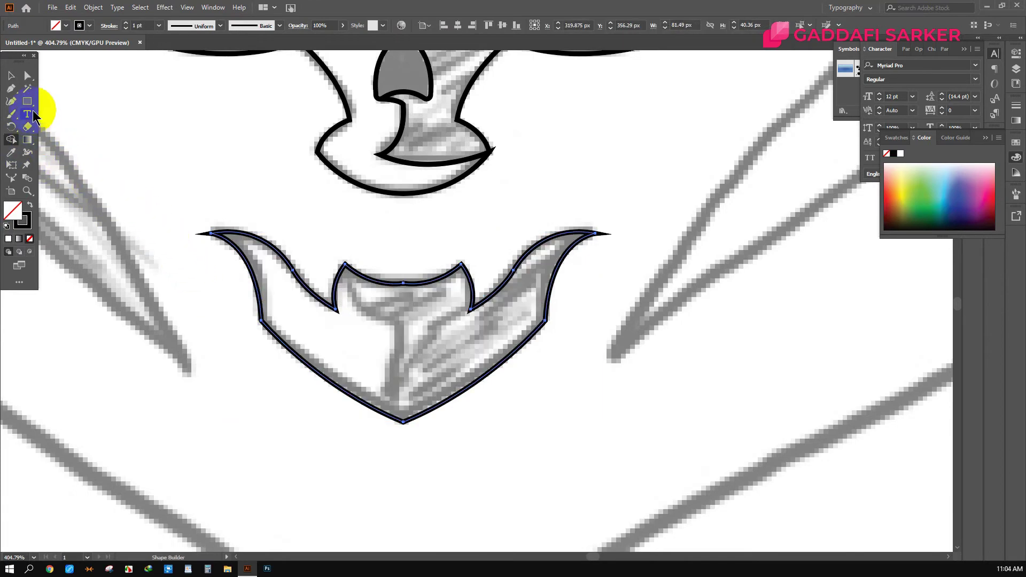
{"action": "left_click", "coordinate": [11, 75]}
{"action": "left_click", "coordinate": [194, 155]}
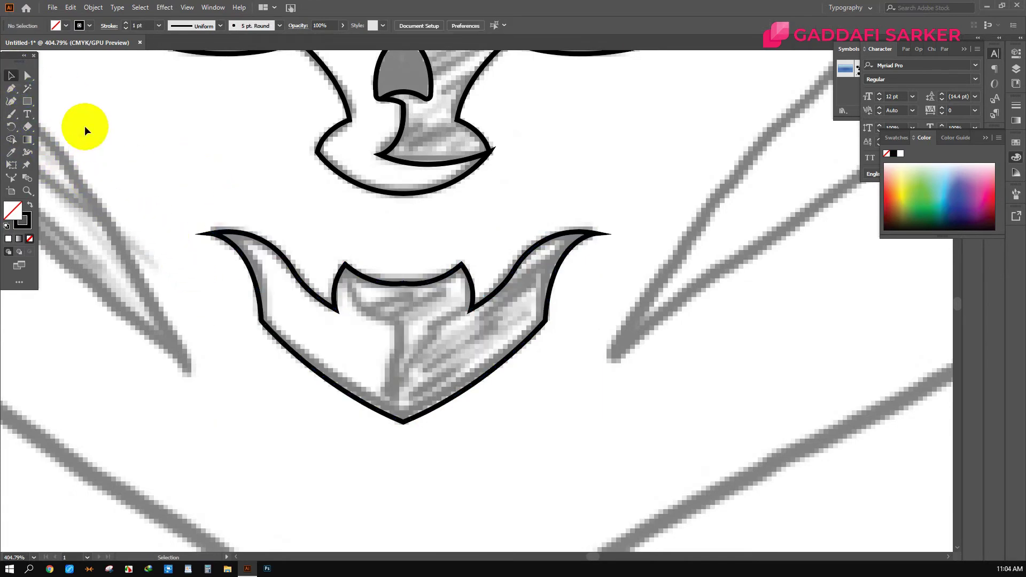
Step: Draw a curved segment bridging the two chin peaks
{"action": "left_click", "coordinate": [9, 89]}
{"action": "scroll", "coordinate": [470, 310], "scroll_direction": "up", "scroll_amount": 3}
{"action": "left_click", "coordinate": [516, 253]}
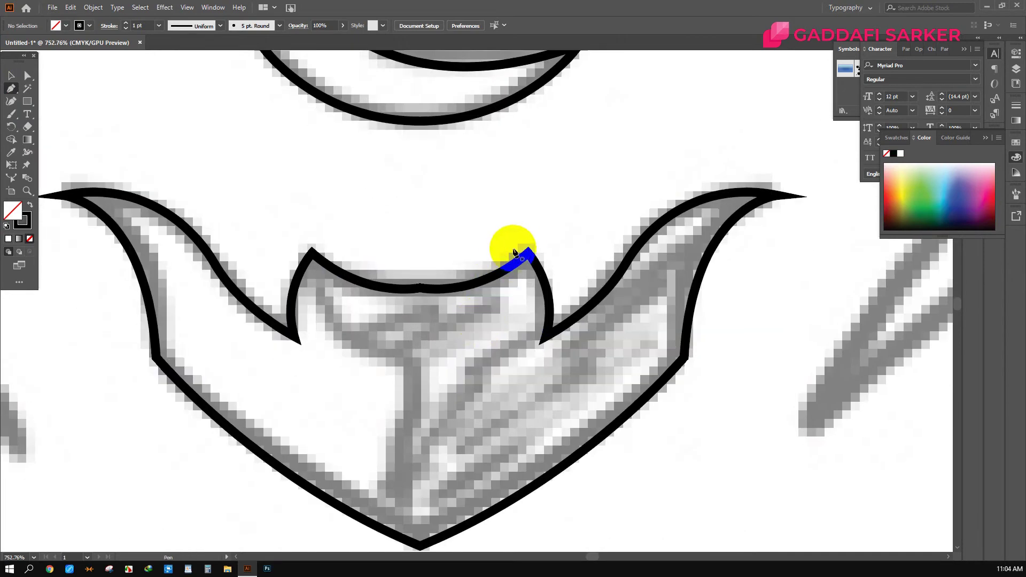
{"action": "left_click", "coordinate": [528, 252]}
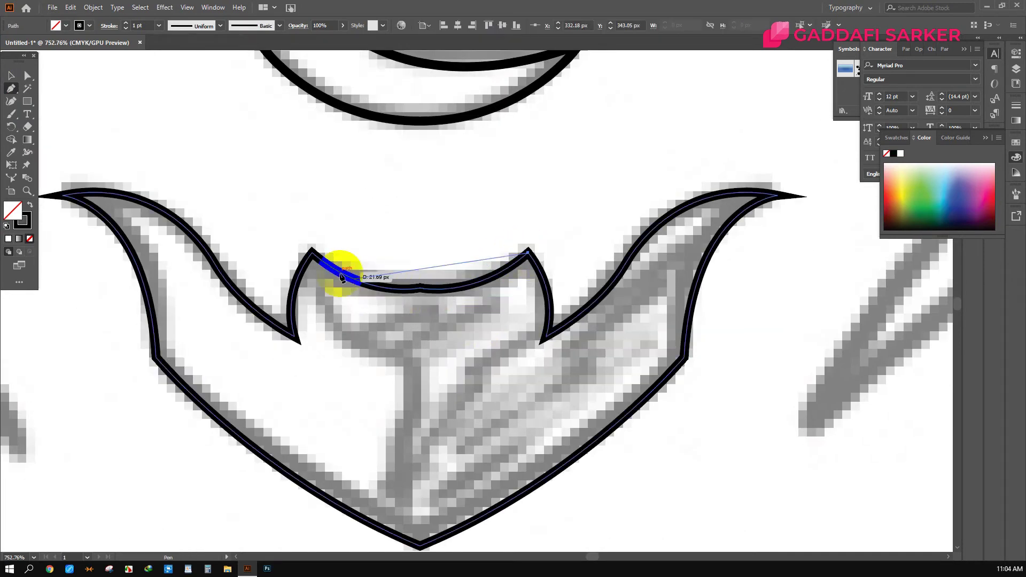
{"action": "left_click_drag", "start_coordinate": [311, 254], "coordinate": [196, 162]}
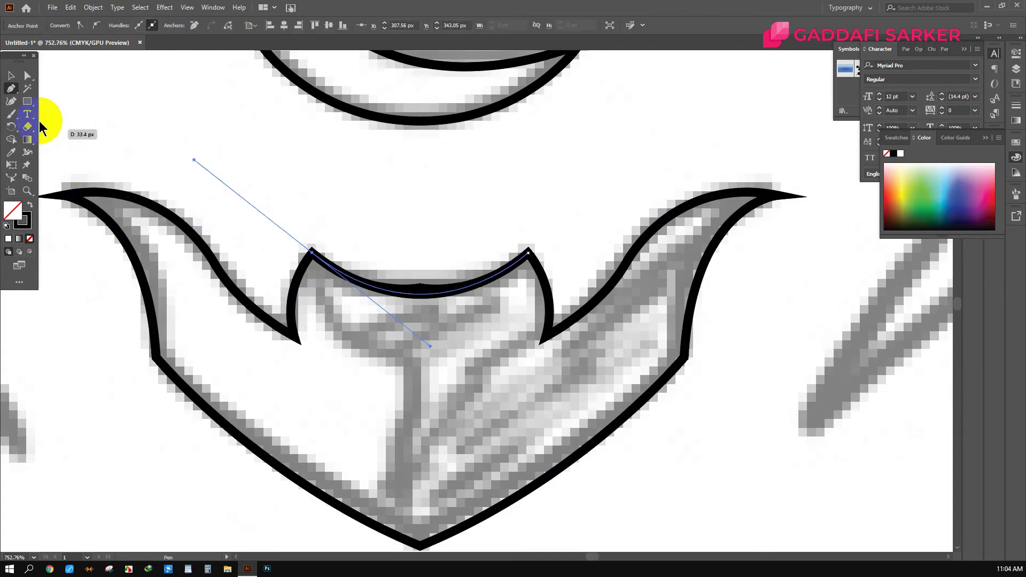
Step: Merge the chin curve into the beard outline with Shape Builder
{"action": "left_click", "coordinate": [11, 75]}
{"action": "left_click", "coordinate": [443, 321]}
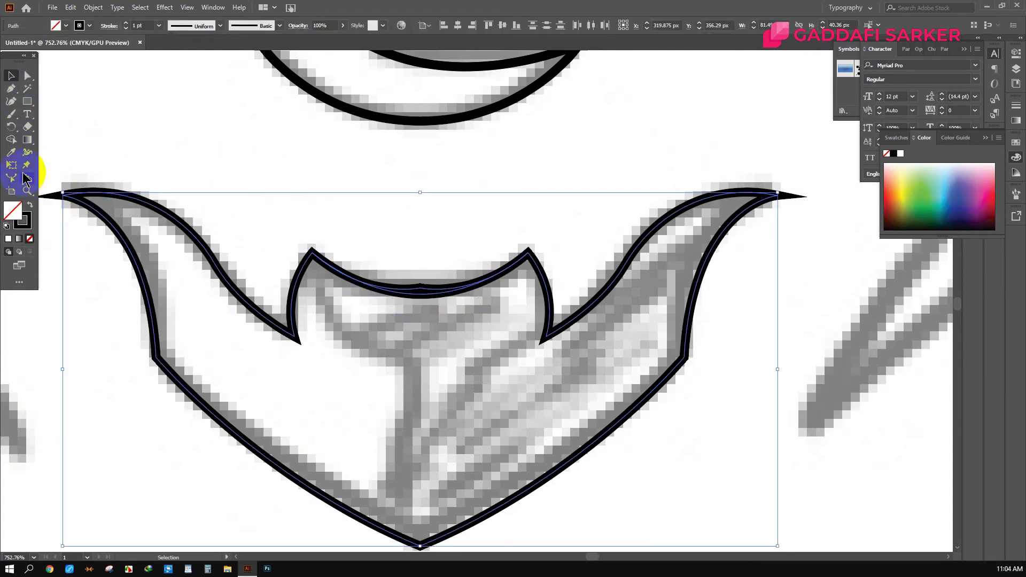
{"action": "left_click", "coordinate": [11, 139]}
{"action": "scroll", "coordinate": [470, 332], "scroll_direction": "up", "scroll_amount": 3}
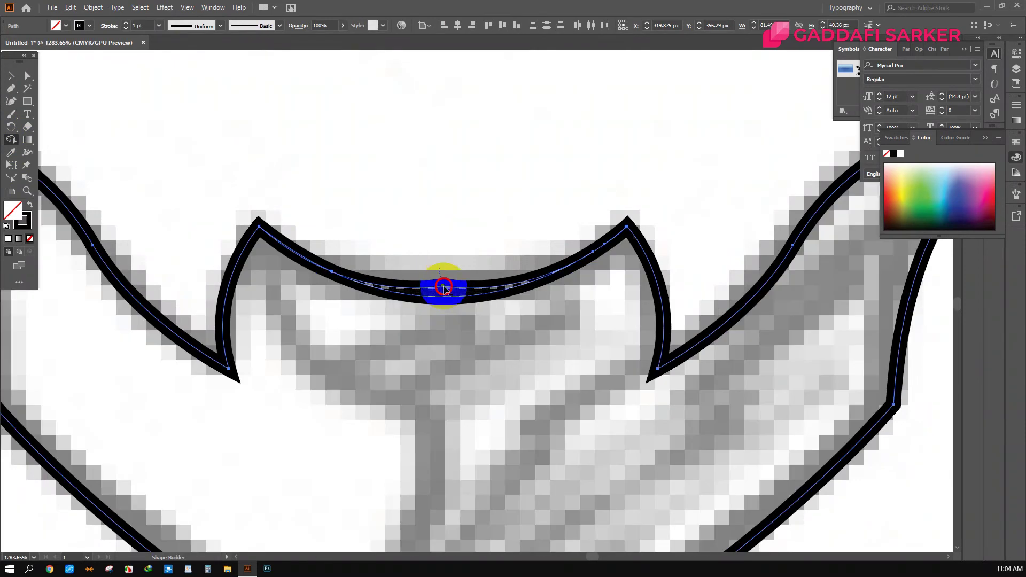
{"action": "scroll", "coordinate": [450, 325], "scroll_direction": "down", "scroll_amount": 2}
{"action": "scroll", "coordinate": [450, 325], "scroll_direction": "down", "scroll_amount": 1}
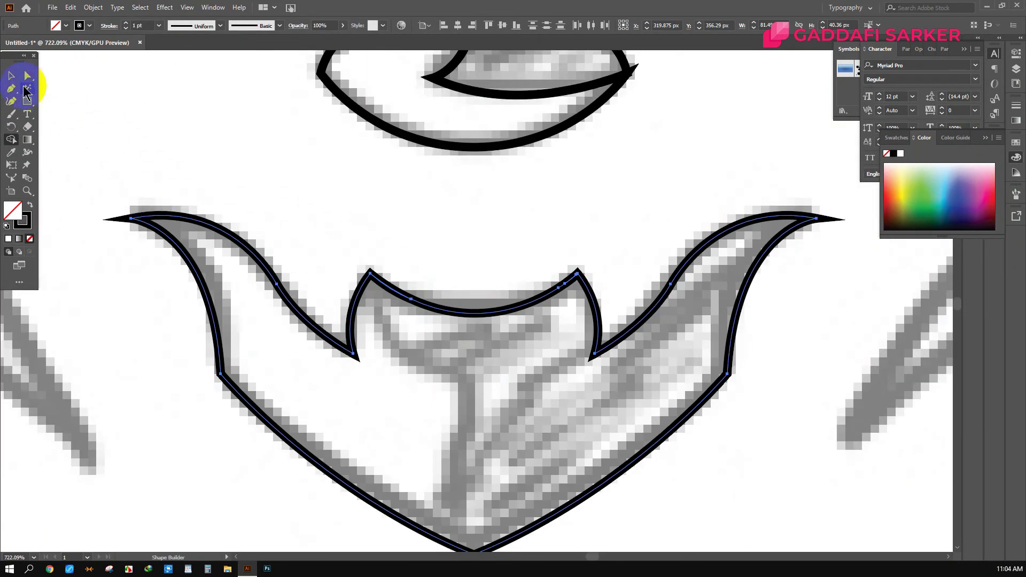
{"action": "left_click", "coordinate": [11, 75]}
{"action": "left_click", "coordinate": [68, 115]}
Step: Draw a closed shading shape inside the beard from the left notch tip to the right edge
{"action": "scroll", "coordinate": [303, 264], "scroll_direction": "down", "scroll_amount": 1}
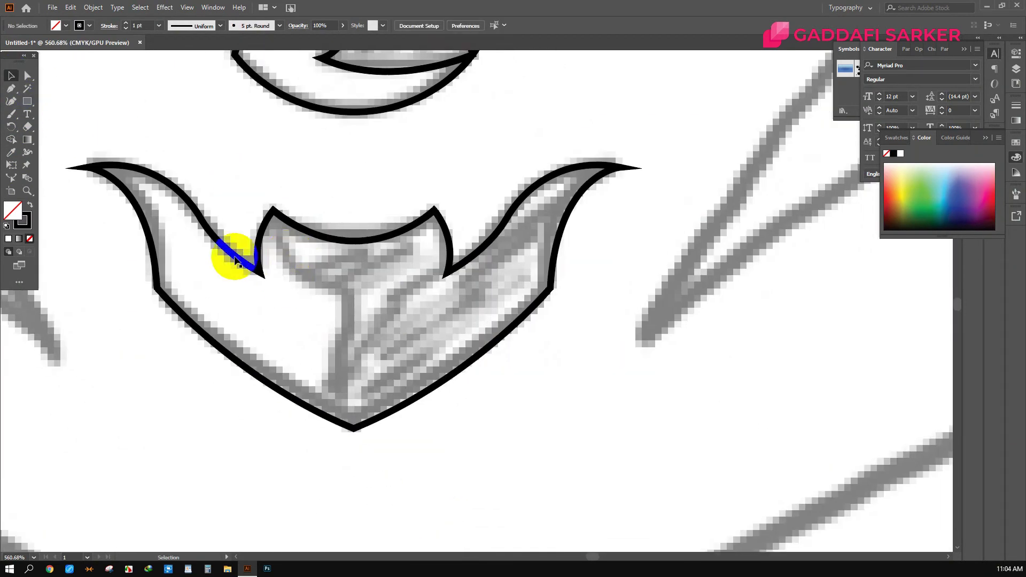
{"action": "left_click", "coordinate": [272, 211]}
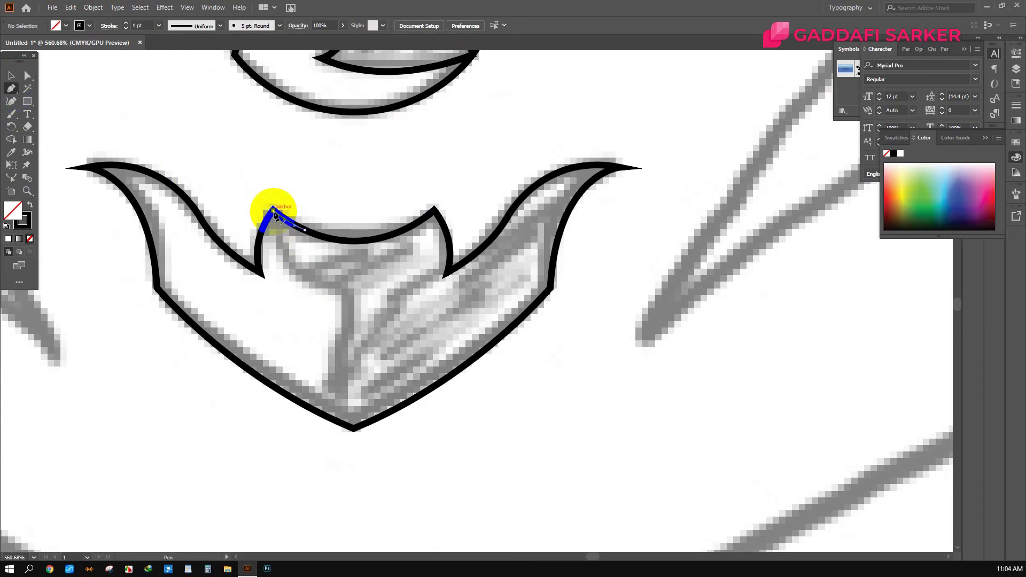
{"action": "left_click_drag", "start_coordinate": [345, 294], "coordinate": [417, 331]}
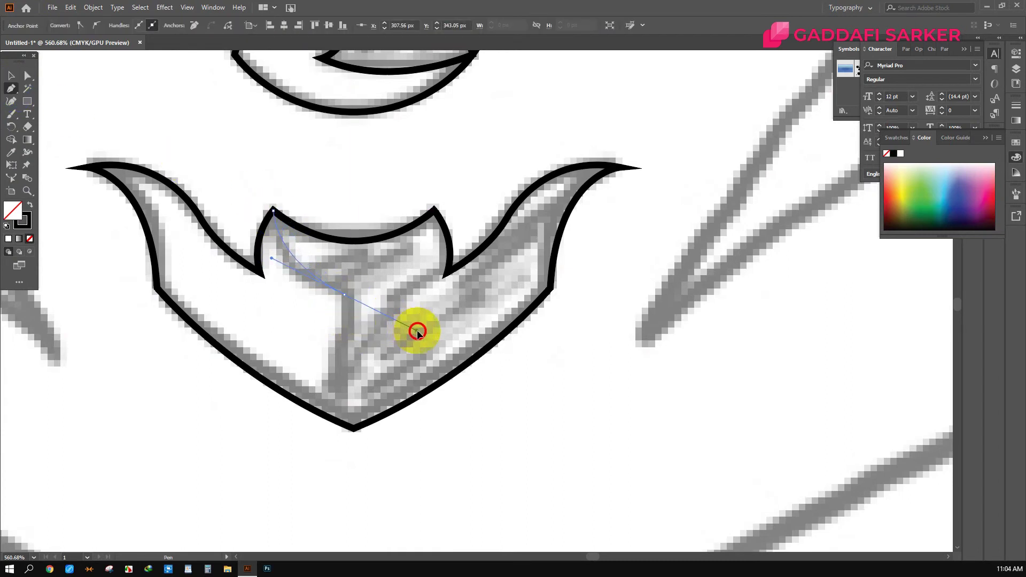
{"action": "left_click", "coordinate": [345, 294]}
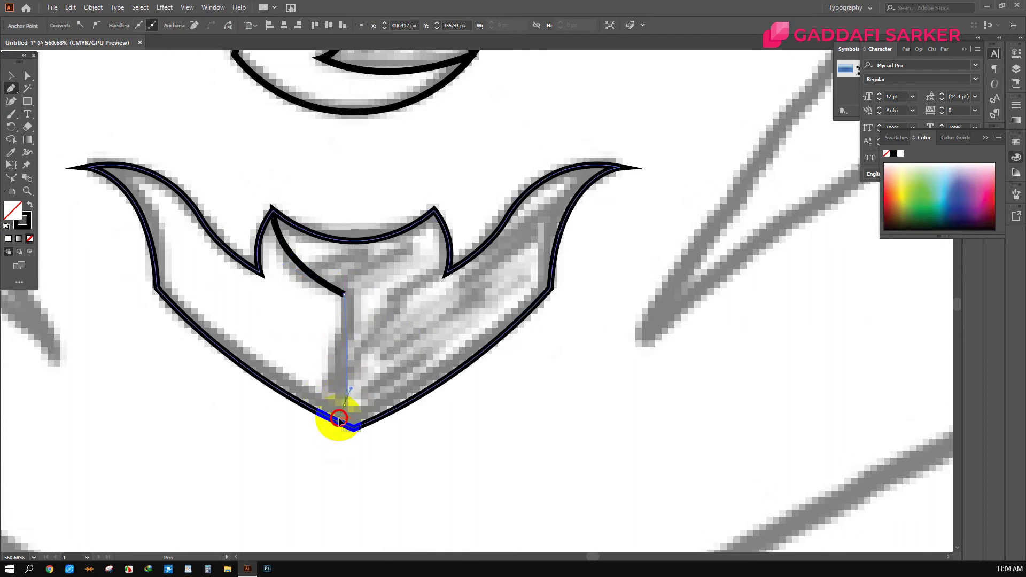
{"action": "left_click_drag", "start_coordinate": [345, 404], "coordinate": [325, 467]}
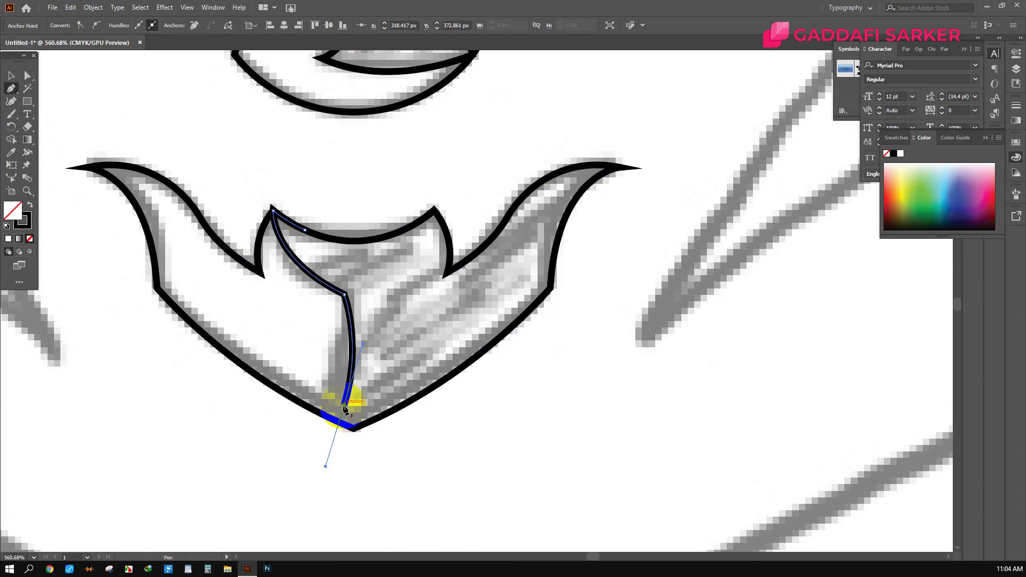
{"action": "left_click", "coordinate": [344, 404]}
{"action": "left_click_drag", "start_coordinate": [463, 368], "coordinate": [523, 331]}
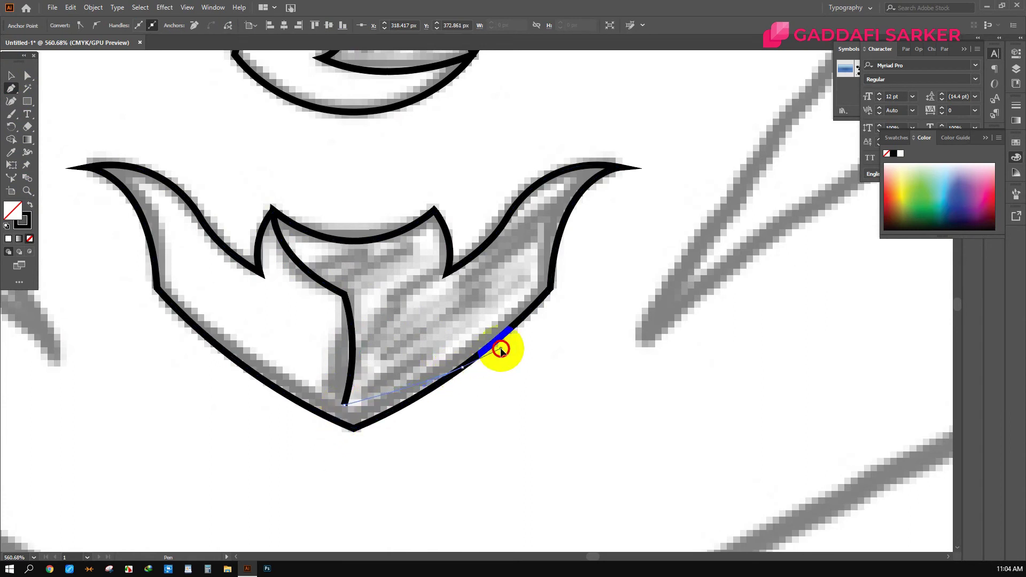
{"action": "left_click", "coordinate": [121, 158]}
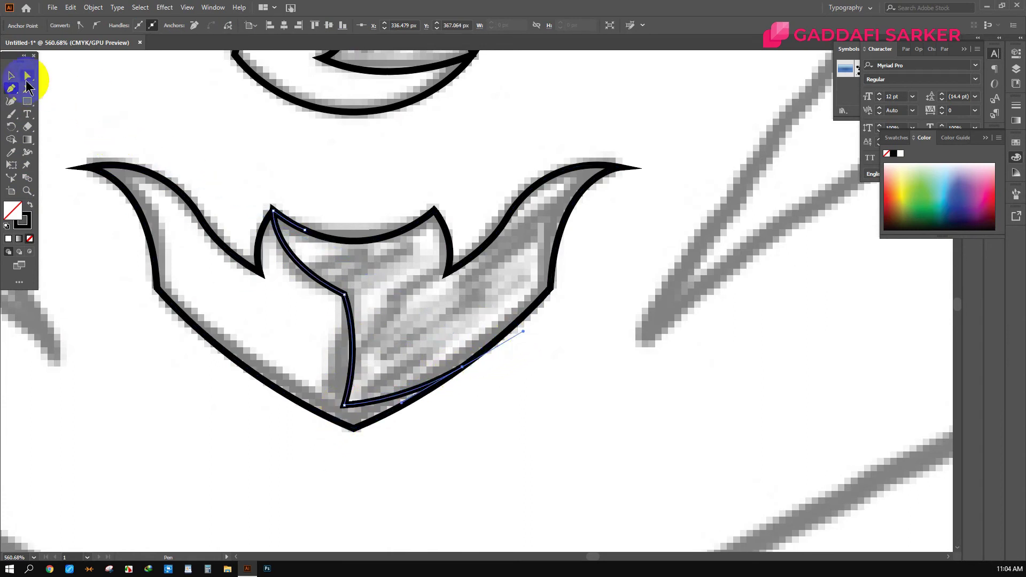
Step: Select the beard and shading shapes and apply Shape Builder
{"action": "left_click", "coordinate": [10, 75]}
{"action": "left_click", "coordinate": [137, 110]}
{"action": "left_click", "coordinate": [331, 298]}
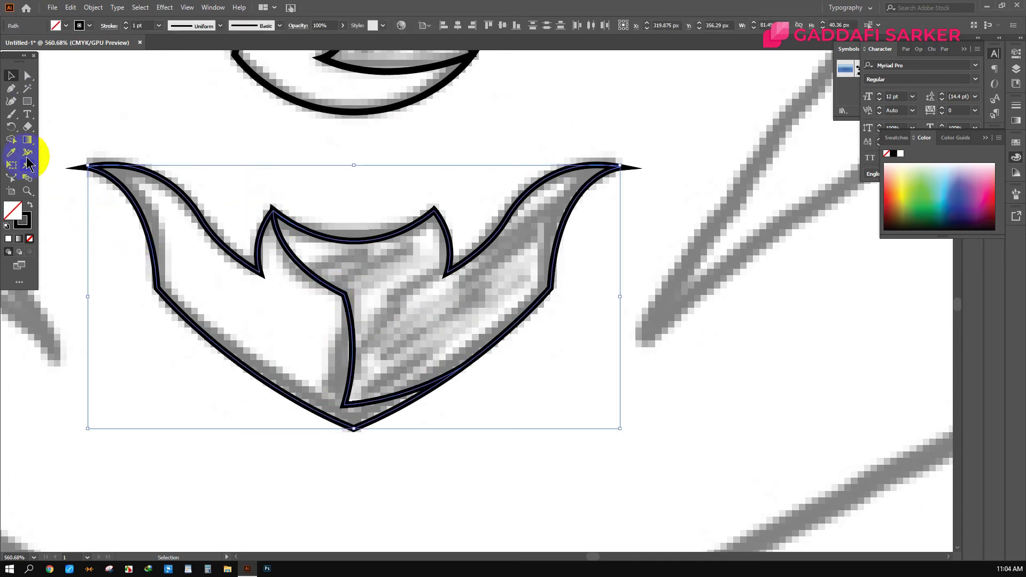
{"action": "left_click", "coordinate": [11, 139]}
{"action": "left_click", "coordinate": [10, 75]}
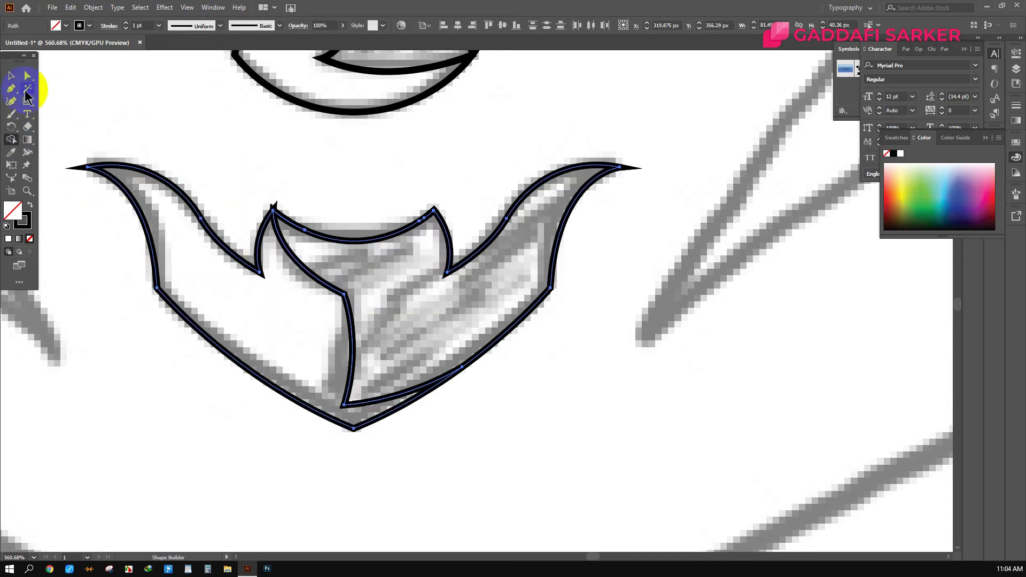
{"action": "scroll", "coordinate": [569, 274], "scroll_direction": "down", "scroll_amount": 1}
{"action": "scroll", "coordinate": [407, 233], "scroll_direction": "down", "scroll_amount": 4}
{"action": "scroll", "coordinate": [407, 234], "scroll_direction": "down", "scroll_amount": 1}
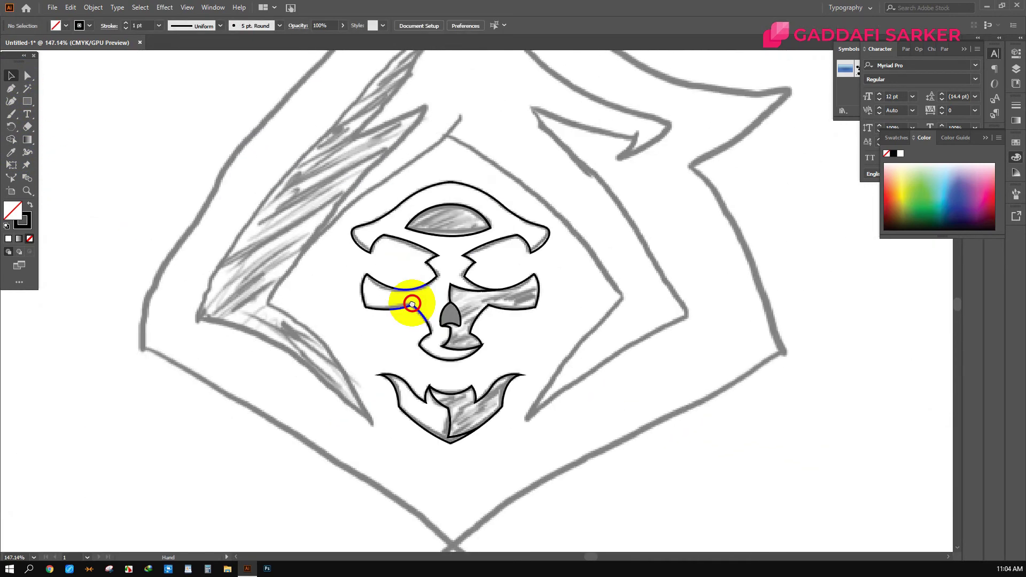
{"action": "scroll", "coordinate": [412, 298], "scroll_direction": "up", "scroll_amount": 1}
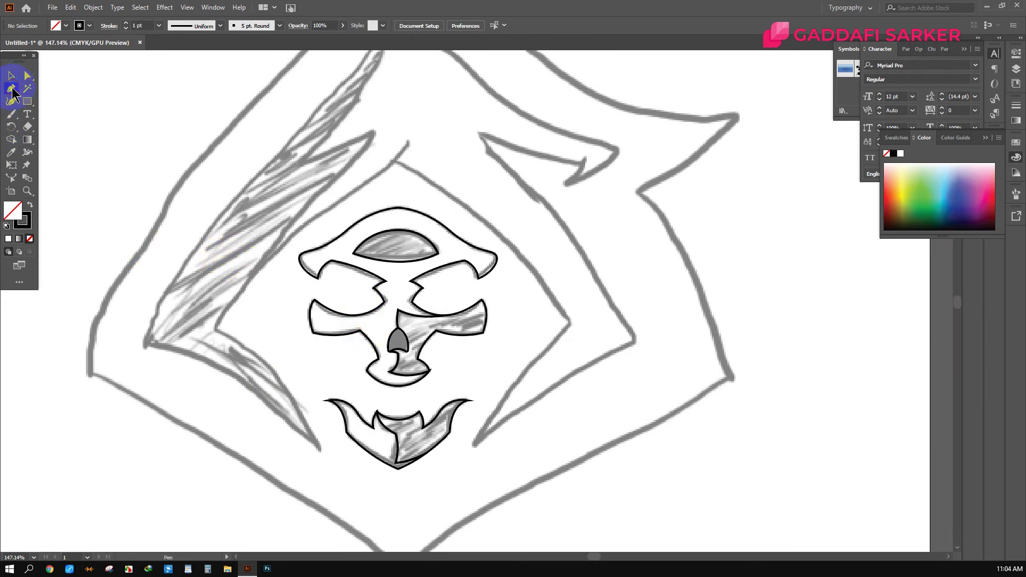
Step: Trace the hood's inner outline over its sharp peak and down the right side beside the beard
{"action": "left_click", "coordinate": [234, 301]}
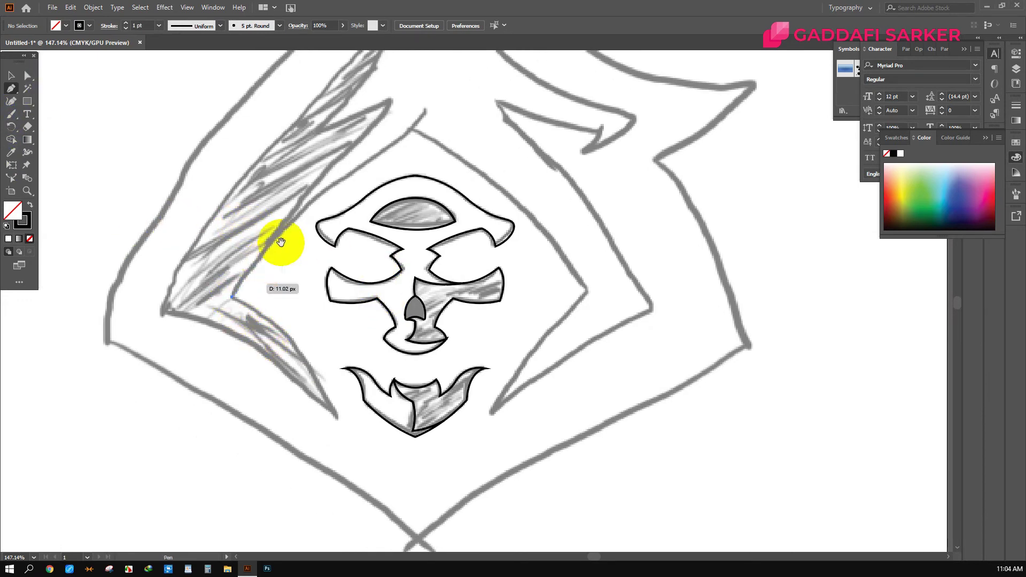
{"action": "left_click_drag", "start_coordinate": [274, 236], "coordinate": [235, 327]}
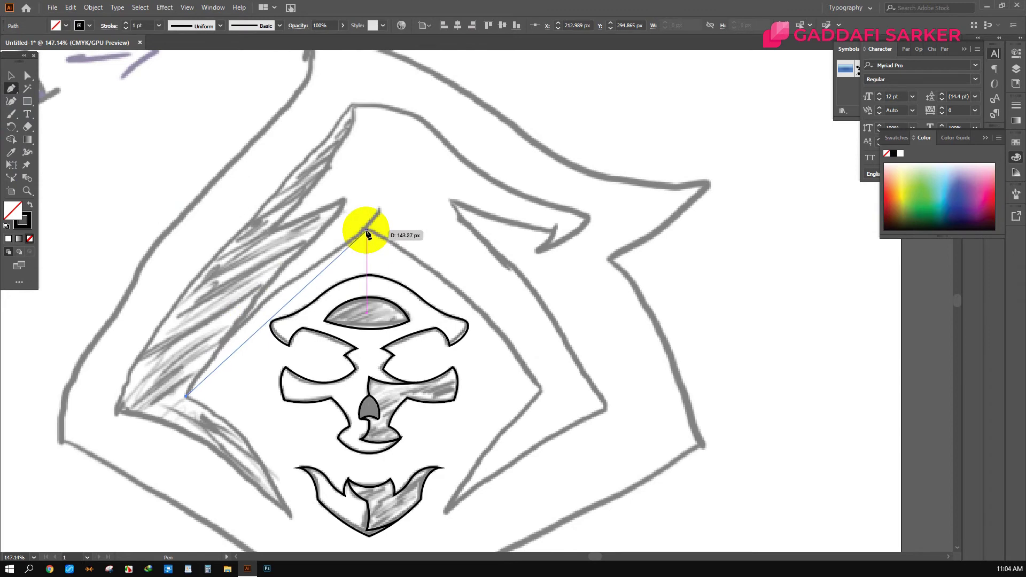
{"action": "left_click_drag", "start_coordinate": [367, 233], "coordinate": [489, 161]}
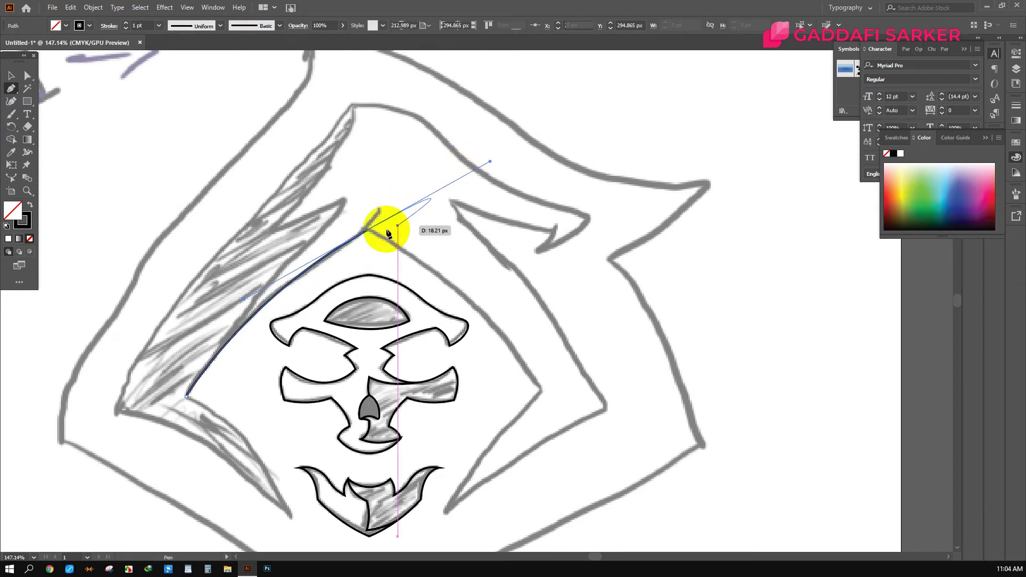
{"action": "left_click", "coordinate": [369, 234]}
{"action": "scroll", "coordinate": [502, 389], "scroll_direction": "down", "scroll_amount": 3}
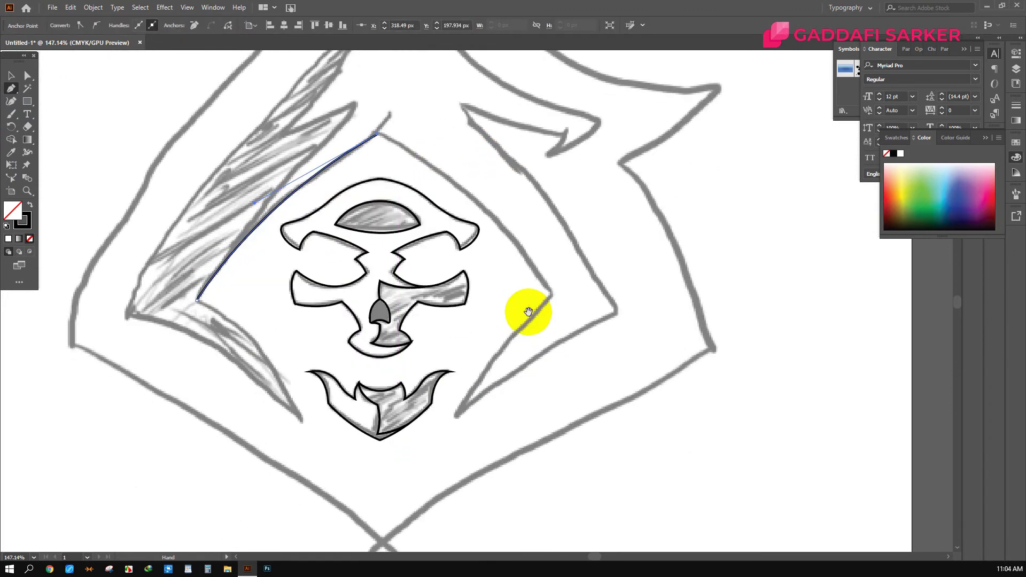
{"action": "left_click_drag", "start_coordinate": [551, 294], "coordinate": [618, 407]}
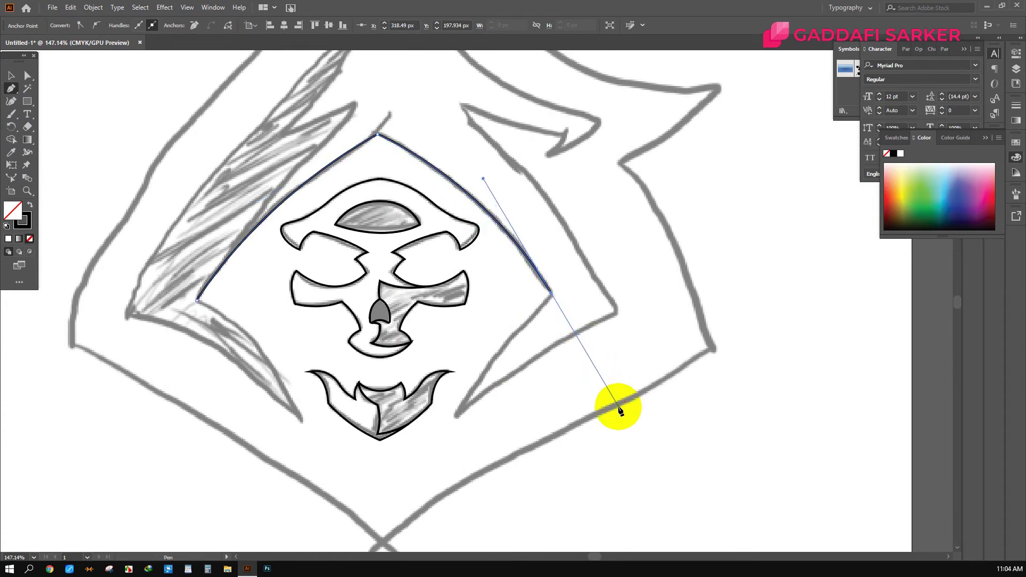
{"action": "left_click", "coordinate": [551, 295]}
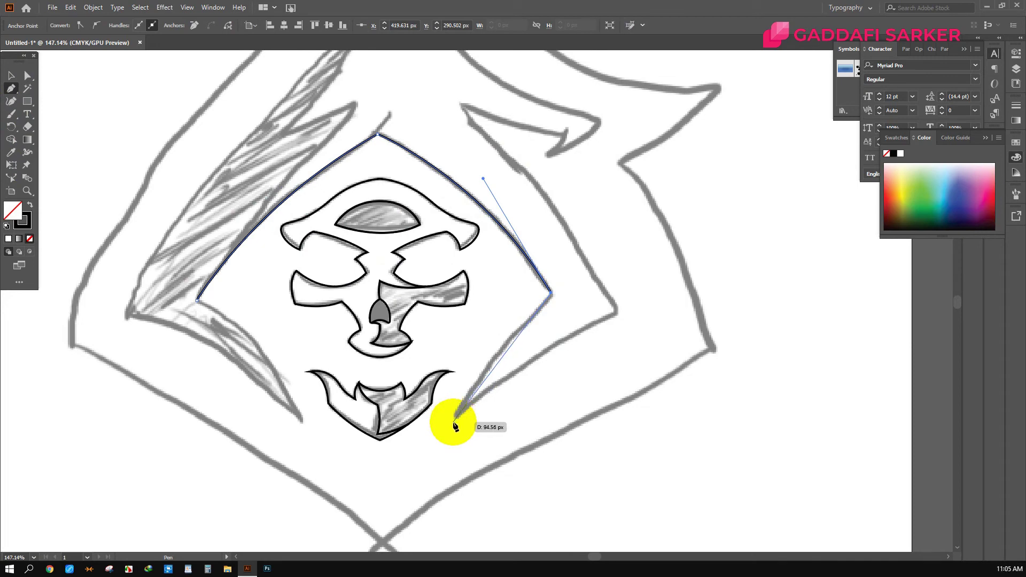
{"action": "left_click_drag", "start_coordinate": [452, 417], "coordinate": [426, 476]}
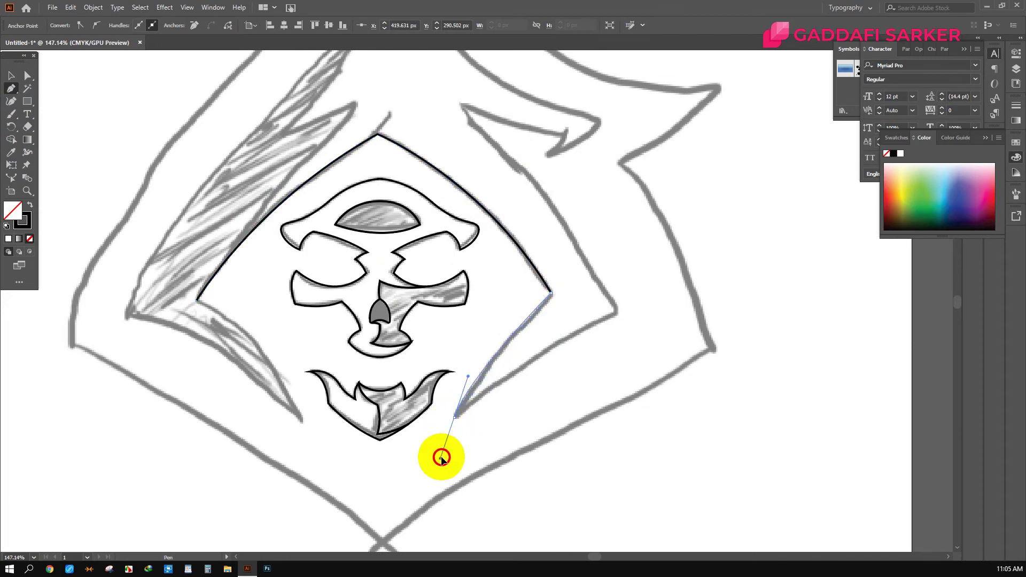
{"action": "left_click", "coordinate": [454, 417]}
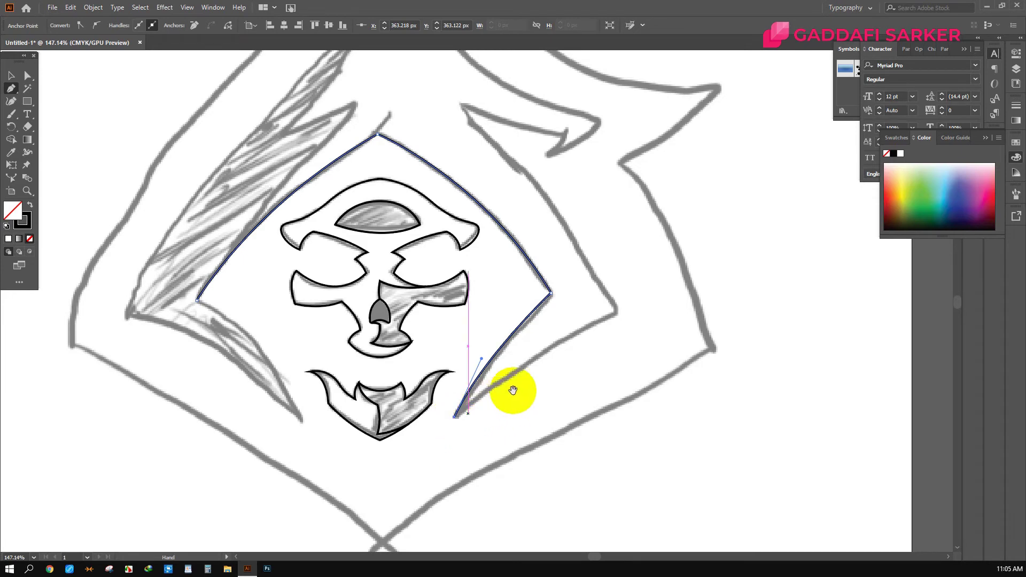
{"action": "scroll", "coordinate": [510, 378], "scroll_direction": "right", "scroll_amount": 3}
{"action": "left_click_drag", "start_coordinate": [533, 345], "coordinate": [632, 305]}
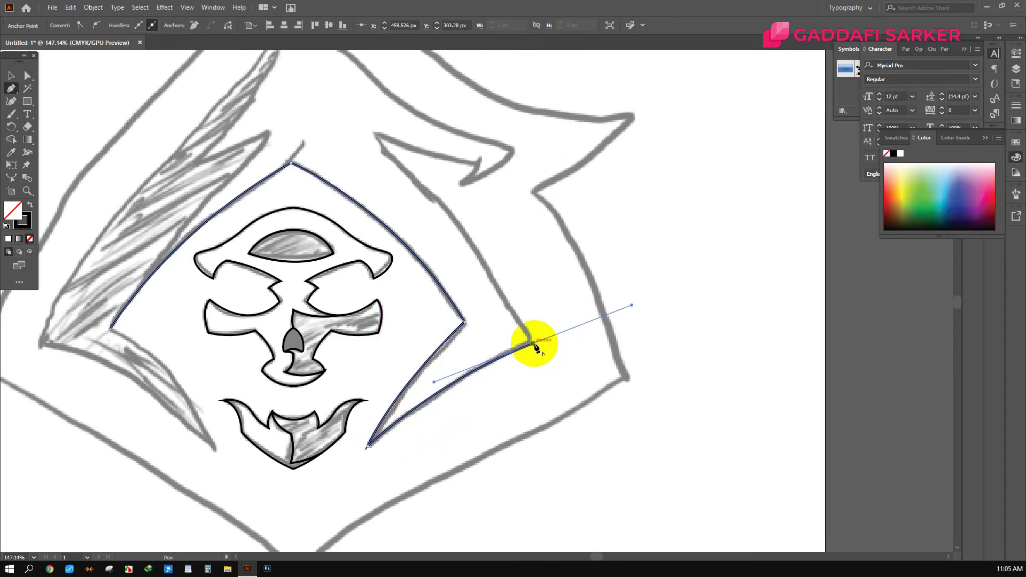
Step: Continue the hood outline up the right side to the fold's sharp inner corner
{"action": "left_click", "coordinate": [533, 344]}
{"action": "left_click_drag", "start_coordinate": [389, 222], "coordinate": [549, 293]}
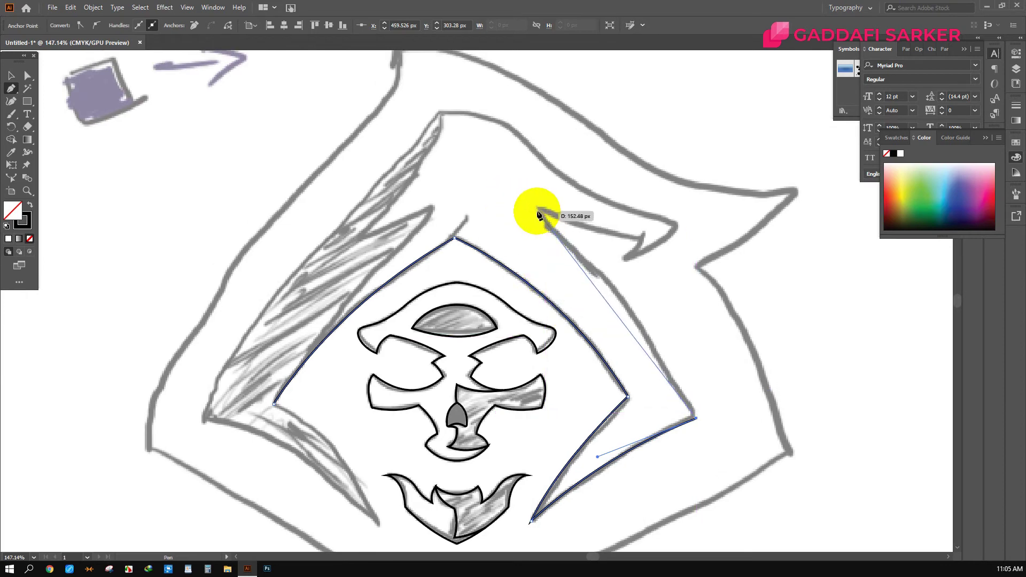
{"action": "left_click_drag", "start_coordinate": [538, 211], "coordinate": [418, 128]}
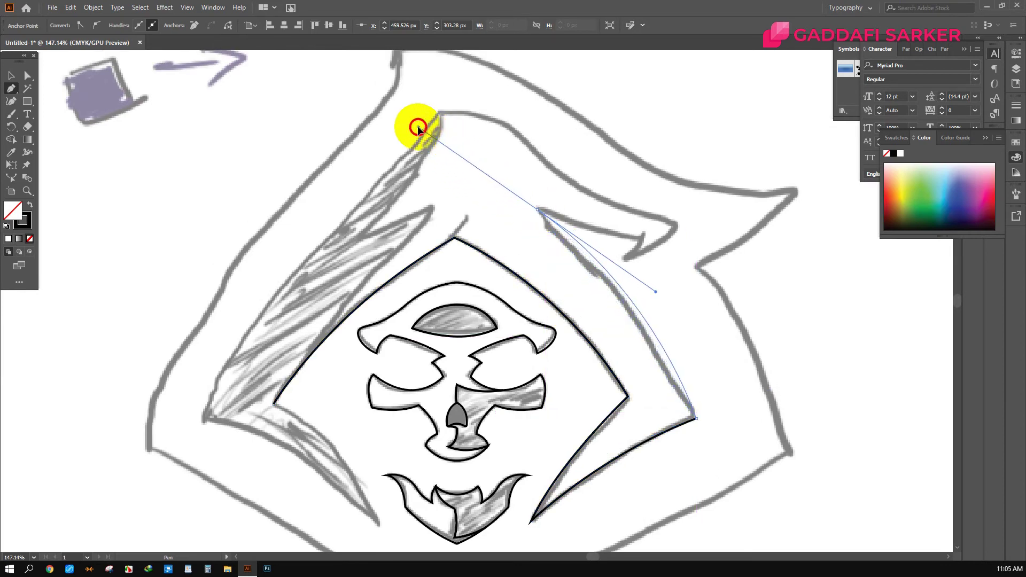
{"action": "left_click", "coordinate": [537, 210]}
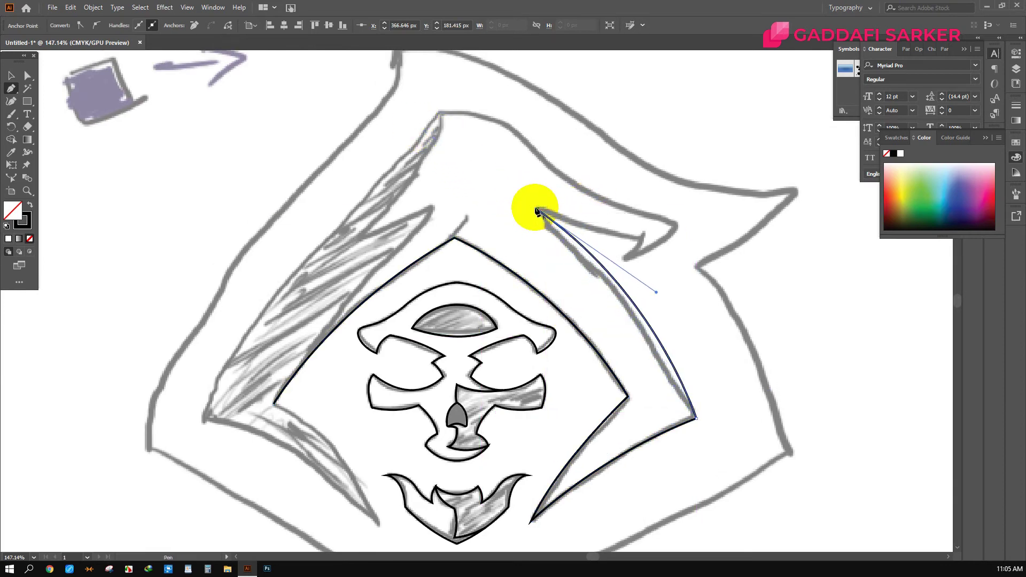
{"action": "scroll", "coordinate": [581, 242], "scroll_direction": "up", "scroll_amount": 3}
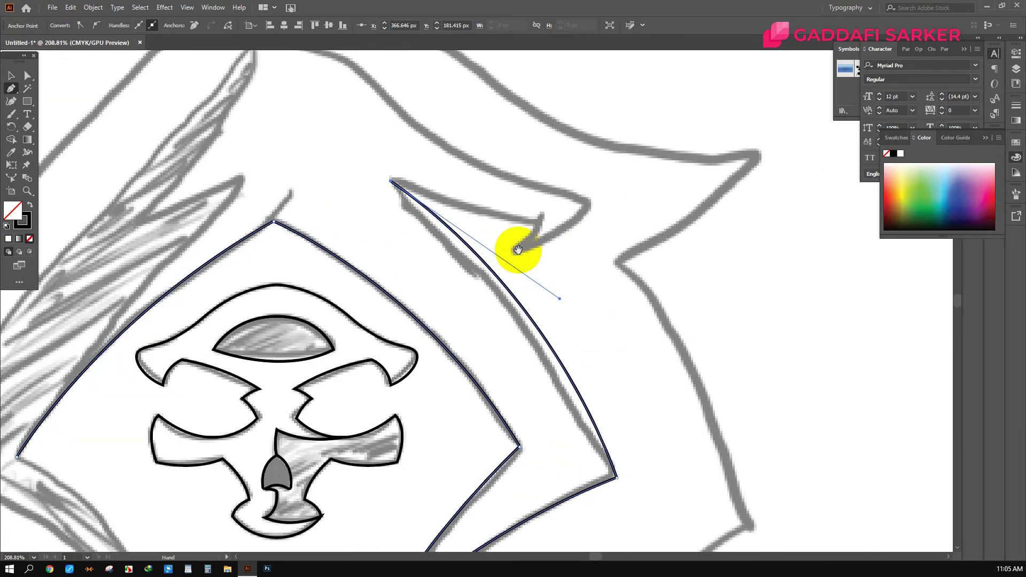
{"action": "mouse_move", "coordinate": [522, 236]}
{"action": "left_mouse_down"}
{"action": "mouse_move", "coordinate": [428, 251]}
{"action": "mouse_move", "coordinate": [395, 236]}
{"action": "left_mouse_up"}
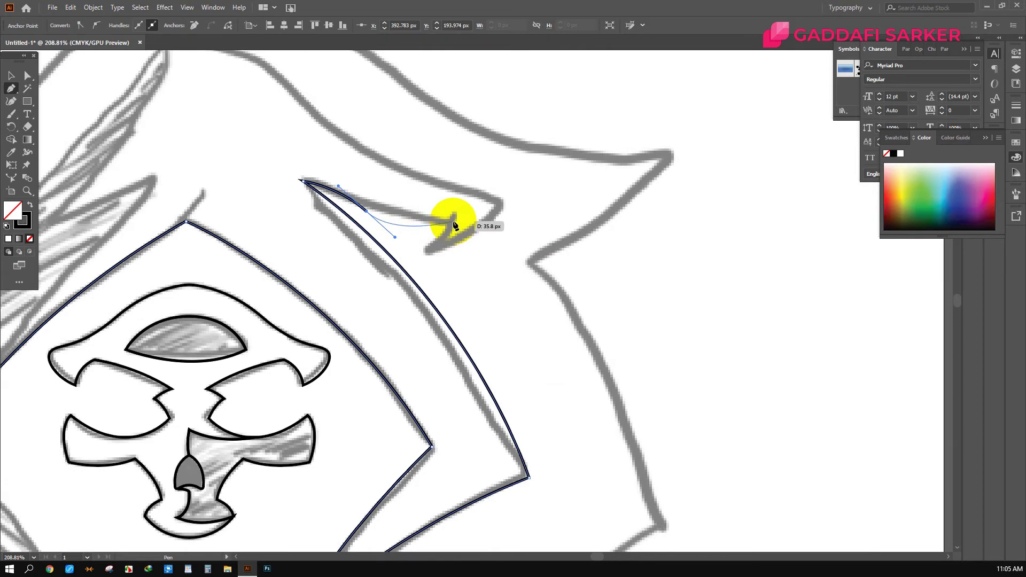
Step: Redraw the fold's top edge and set its sharp tip, returning to the hood line
{"action": "key", "text": "ctrl+z"}
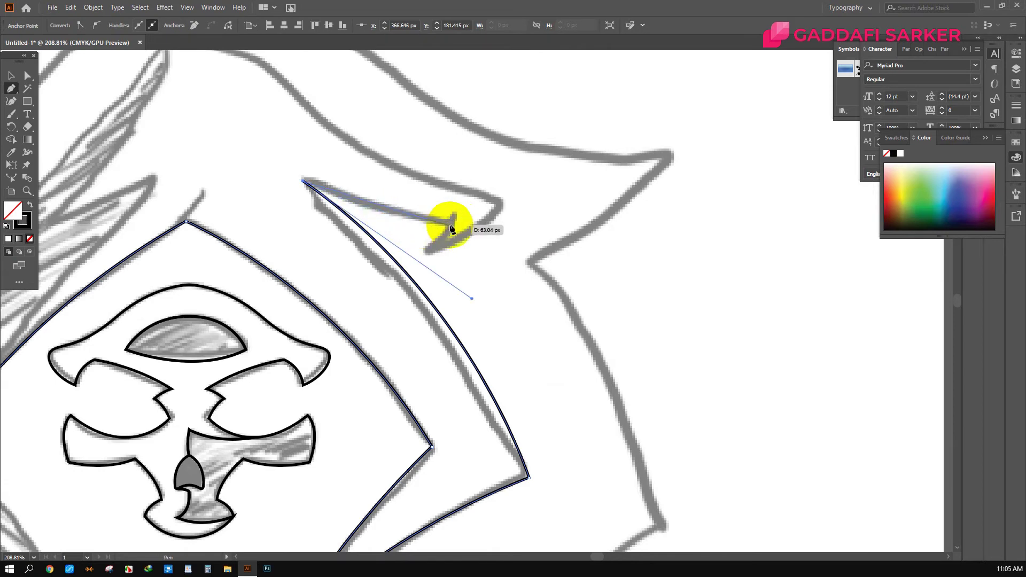
{"action": "left_click_drag", "start_coordinate": [456, 223], "coordinate": [532, 224]}
{"action": "scroll", "coordinate": [456, 225], "scroll_direction": "up", "scroll_amount": 2}
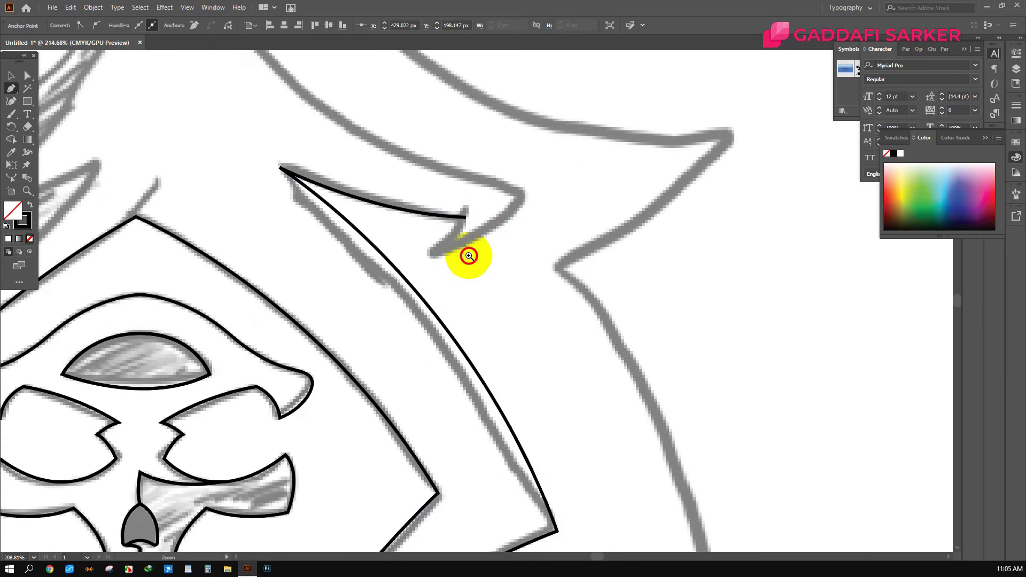
{"action": "scroll", "coordinate": [465, 255], "scroll_direction": "up", "scroll_amount": 2}
{"action": "left_click", "coordinate": [383, 289]}
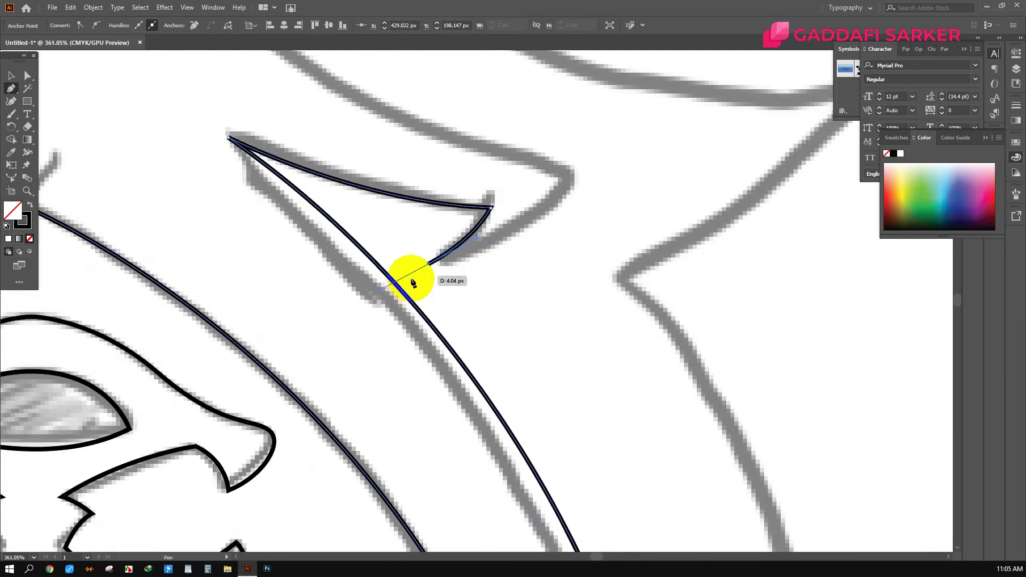
{"action": "mouse_move", "coordinate": [383, 289]}
{"action": "left_mouse_down"}
{"action": "mouse_move", "coordinate": [428, 263]}
{"action": "mouse_move", "coordinate": [423, 304]}
{"action": "left_mouse_up"}
{"action": "scroll", "coordinate": [497, 269], "scroll_direction": "down", "scroll_amount": 6}
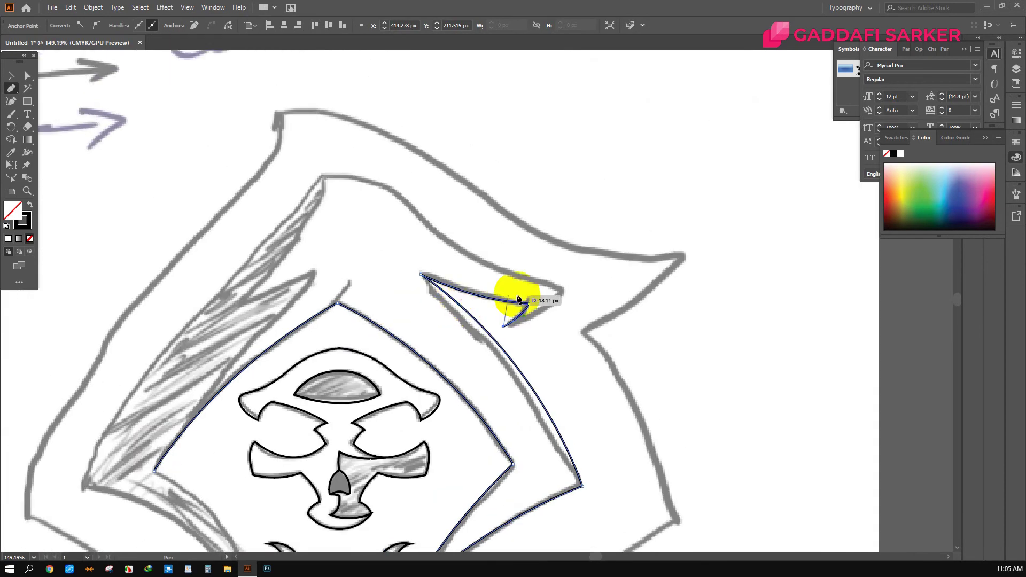
Step: Trace the hood from the fold's outer tip along the top edge to a sharp top peak
{"action": "mouse_move", "coordinate": [566, 294]}
{"action": "left_mouse_down"}
{"action": "mouse_move", "coordinate": [588, 270]}
{"action": "mouse_move", "coordinate": [572, 289]}
{"action": "left_mouse_up"}
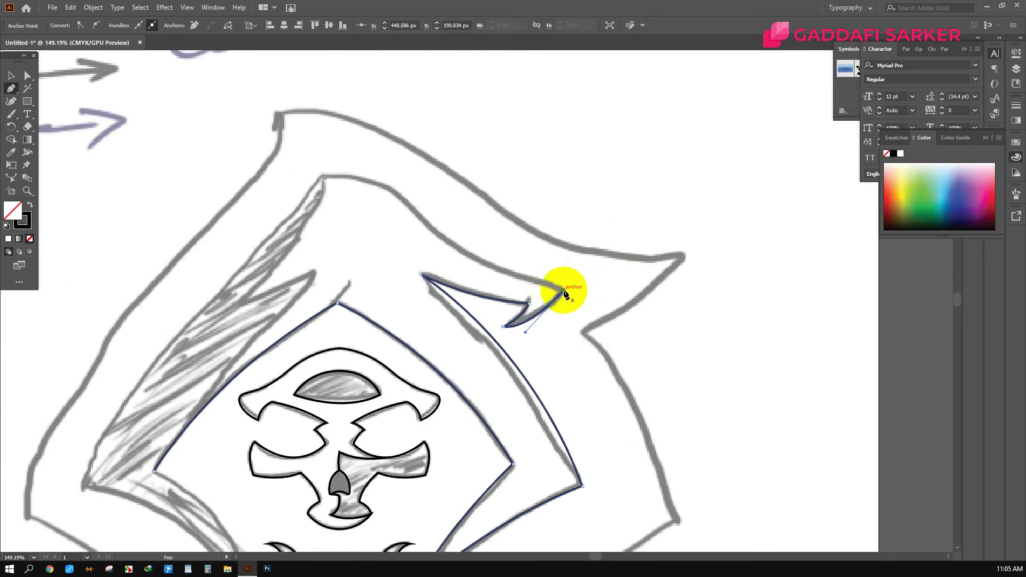
{"action": "left_click_drag", "start_coordinate": [446, 238], "coordinate": [401, 201]}
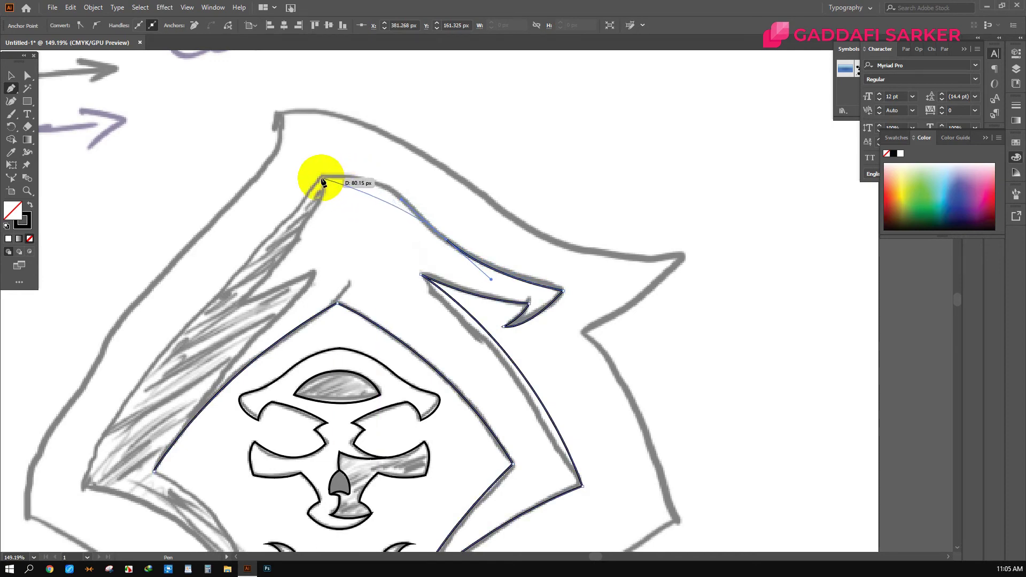
{"action": "left_click_drag", "start_coordinate": [301, 180], "coordinate": [223, 204]}
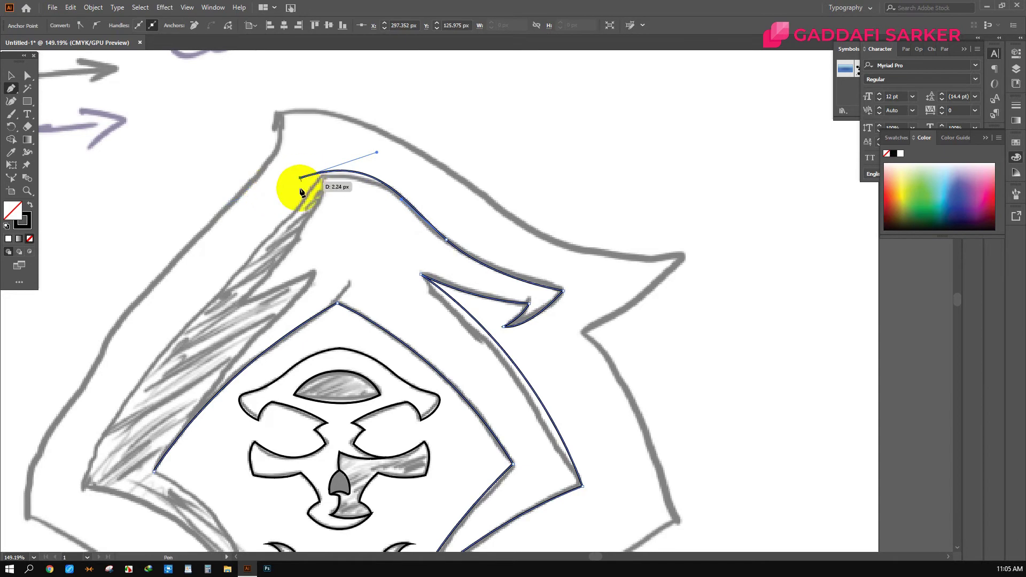
{"action": "scroll", "coordinate": [301, 192], "scroll_direction": "up", "scroll_amount": 4}
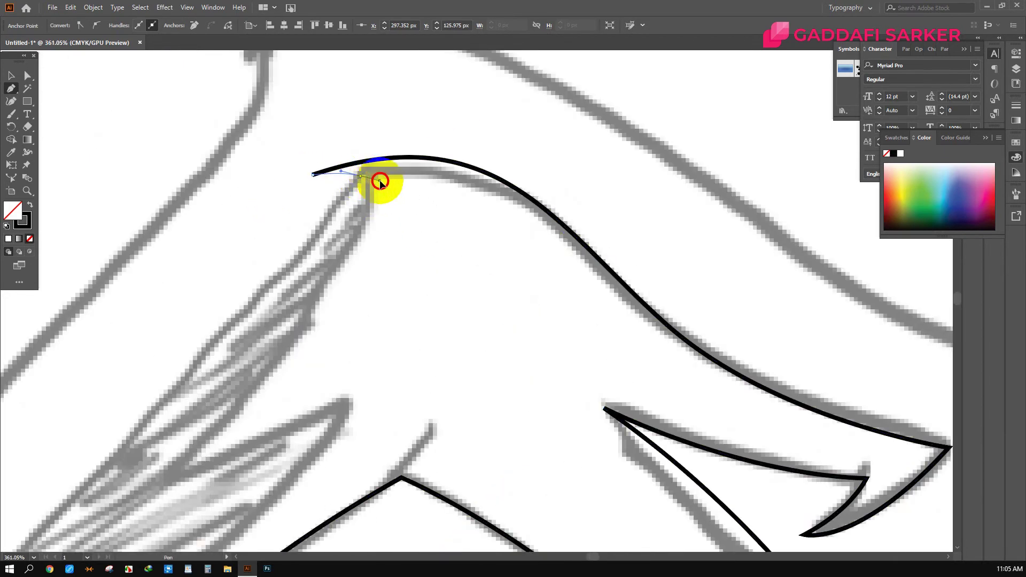
{"action": "left_click_drag", "start_coordinate": [380, 183], "coordinate": [362, 182]}
{"action": "scroll", "coordinate": [361, 181], "scroll_direction": "down", "scroll_amount": 5}
{"action": "scroll", "coordinate": [309, 217], "scroll_direction": "up", "scroll_amount": 2}
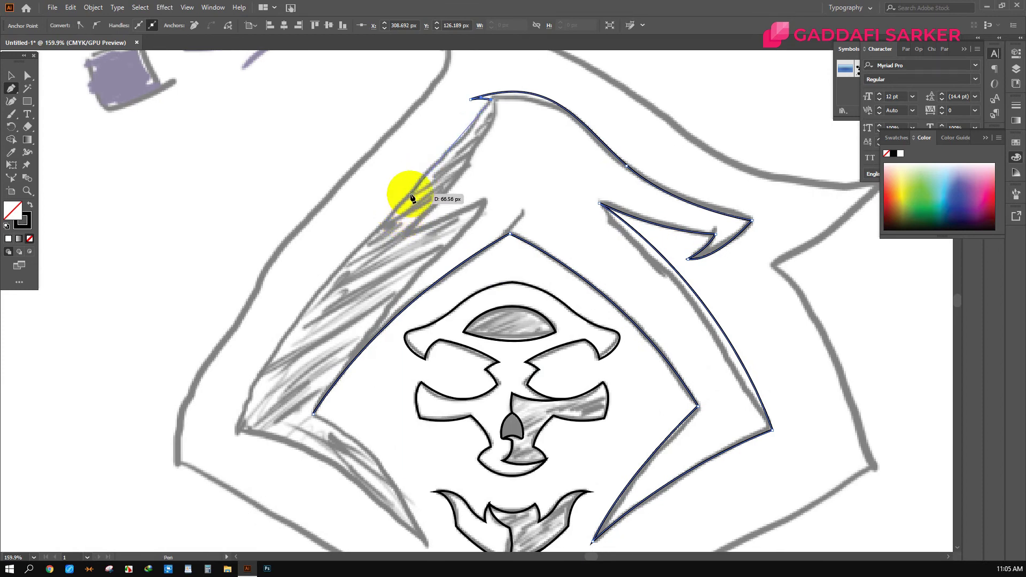
Step: Curve the hood edge down the left side to a sharp lower-left fold tip
{"action": "left_click_drag", "start_coordinate": [401, 203], "coordinate": [372, 230]}
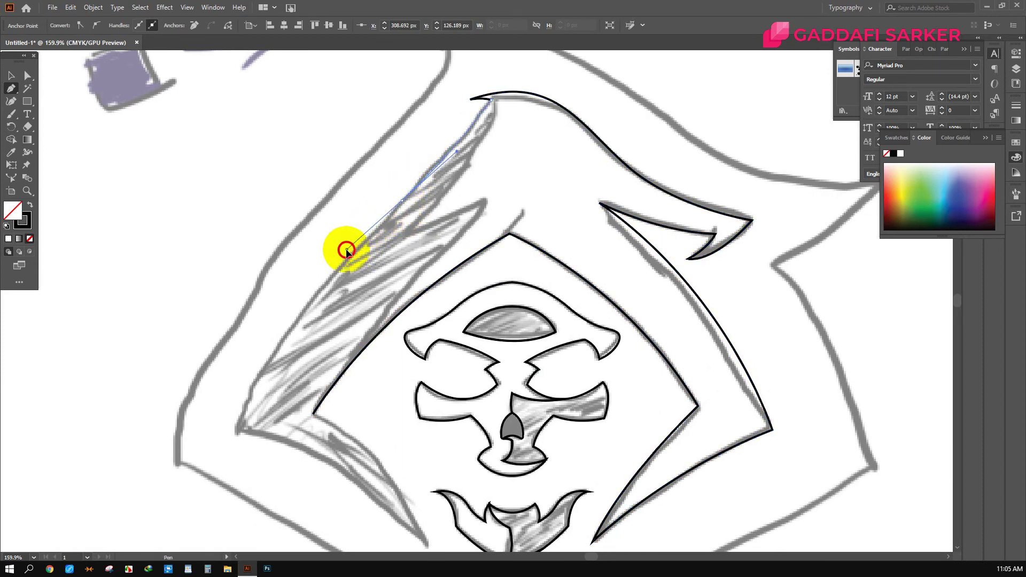
{"action": "scroll", "coordinate": [320, 278], "scroll_direction": "down", "scroll_amount": 5}
{"action": "mouse_move", "coordinate": [275, 328]}
{"action": "left_mouse_down"}
{"action": "mouse_move", "coordinate": [252, 324]}
{"action": "mouse_move", "coordinate": [212, 424]}
{"action": "left_mouse_up"}
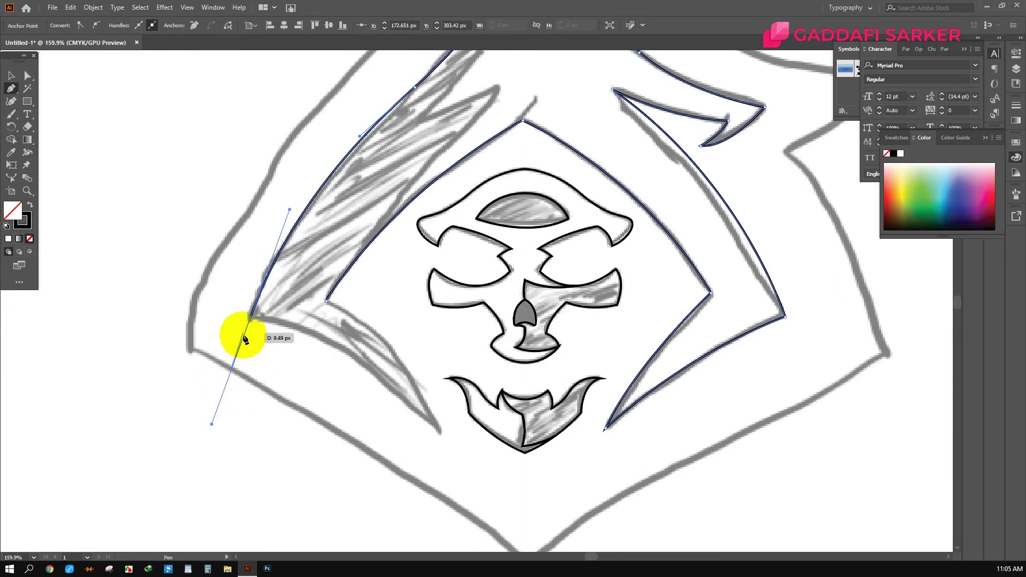
{"action": "scroll", "coordinate": [362, 339], "scroll_direction": "down", "scroll_amount": 2}
{"action": "scroll", "coordinate": [362, 339], "scroll_direction": "right", "scroll_amount": 3}
{"action": "scroll", "coordinate": [361, 355], "scroll_direction": "down", "scroll_amount": 1}
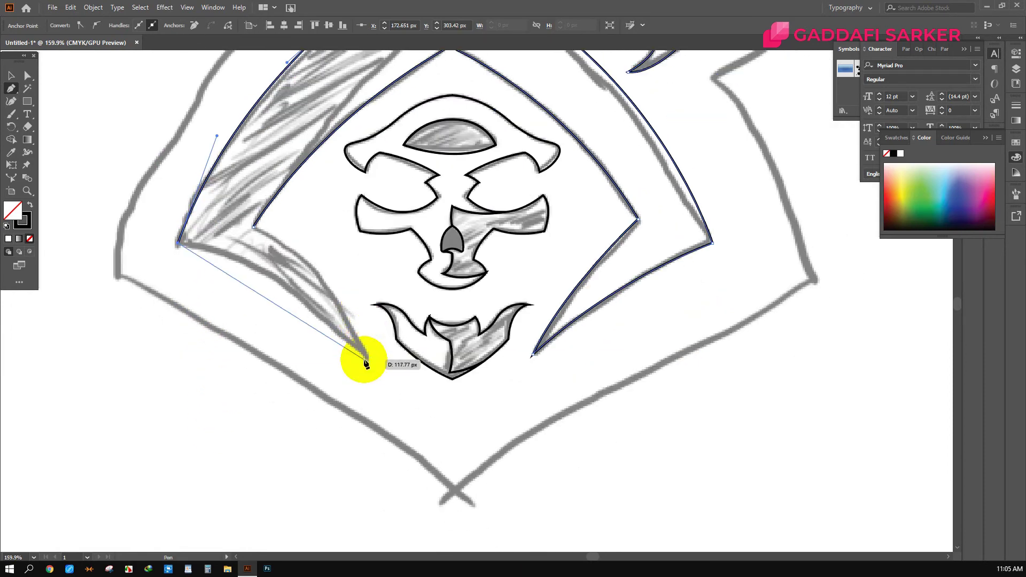
{"action": "mouse_move", "coordinate": [366, 357]}
{"action": "left_mouse_down"}
{"action": "mouse_move", "coordinate": [443, 451]}
{"action": "mouse_move", "coordinate": [460, 454]}
{"action": "left_mouse_up"}
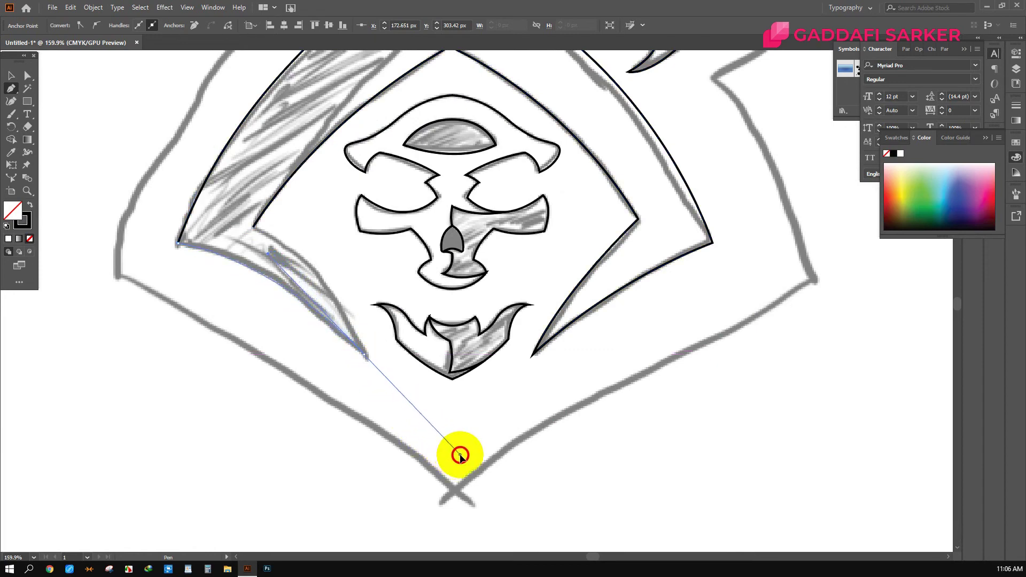
{"action": "left_click", "coordinate": [367, 358]}
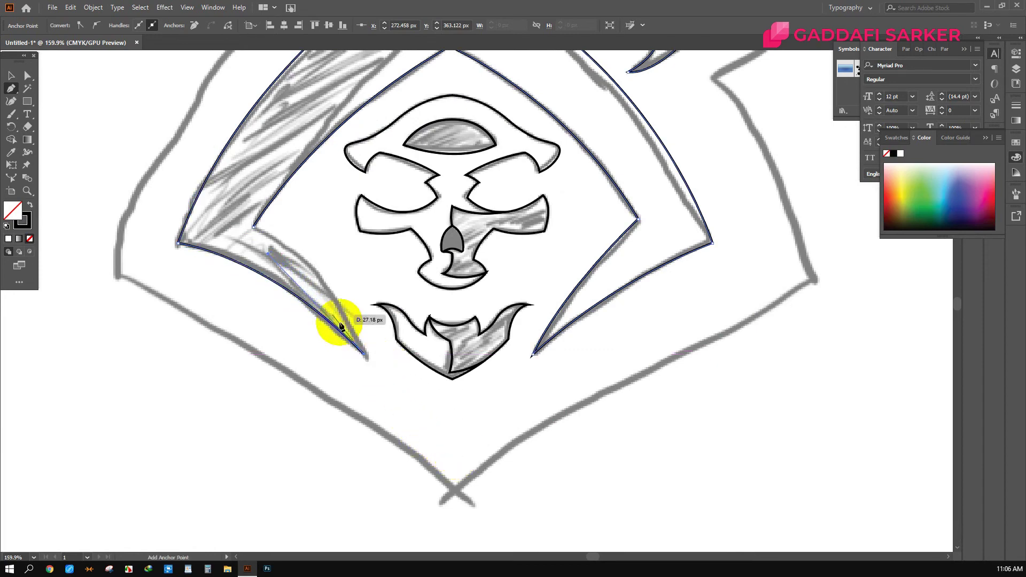
Step: Close the hood path at its end point and deselect it
{"action": "scroll", "coordinate": [353, 310], "scroll_direction": "up", "scroll_amount": 1}
{"action": "scroll", "coordinate": [353, 310], "scroll_direction": "left", "scroll_amount": 2}
{"action": "left_click", "coordinate": [345, 277]}
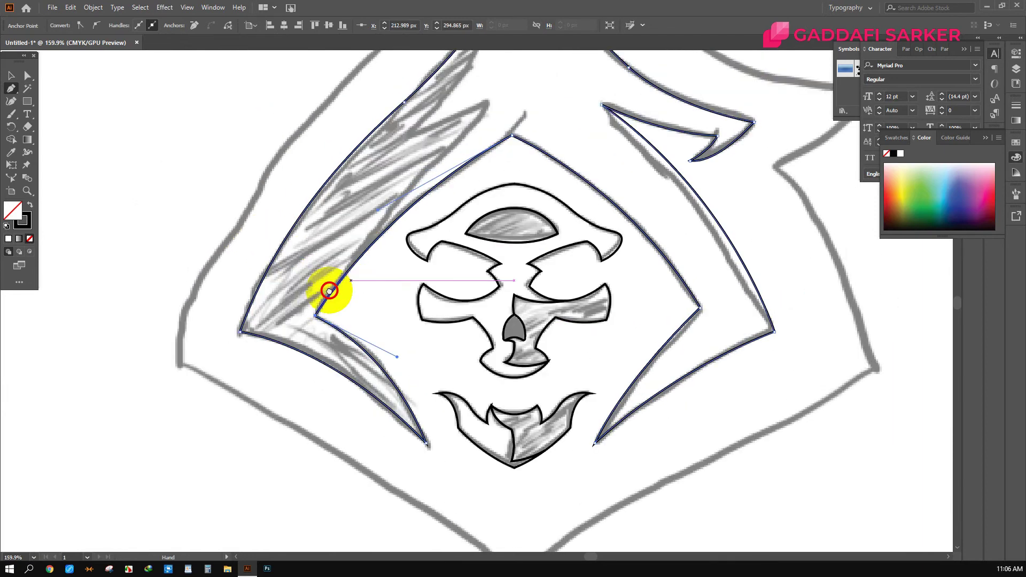
{"action": "left_click_drag", "start_coordinate": [327, 290], "coordinate": [272, 337]}
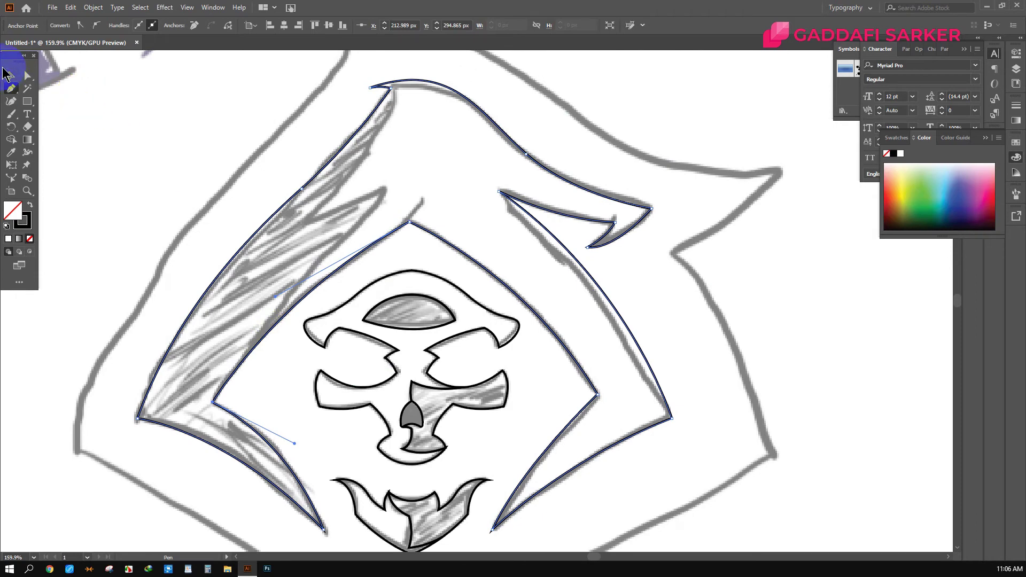
{"action": "left_click", "coordinate": [11, 76]}
{"action": "left_click", "coordinate": [146, 132]}
Step: With Pen, extend the hood path from its peak down to a sharp corner and back up
{"action": "left_click", "coordinate": [11, 89]}
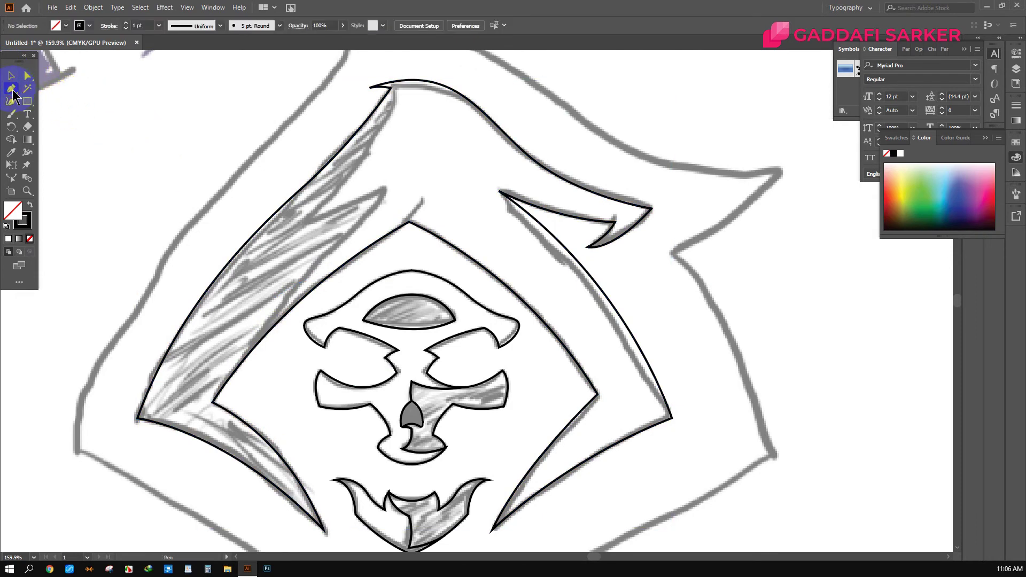
{"action": "left_click", "coordinate": [391, 88]}
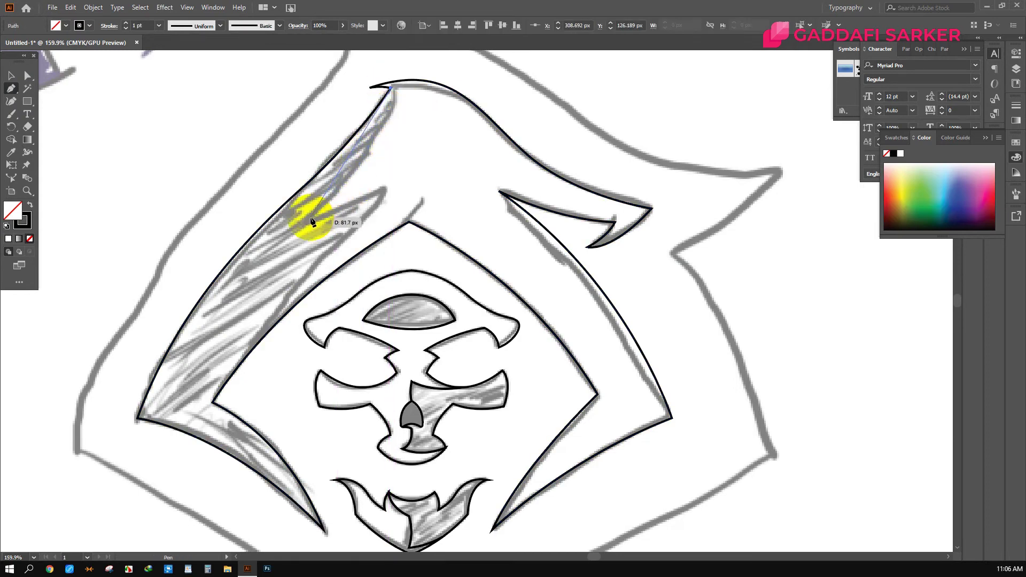
{"action": "left_click_drag", "start_coordinate": [310, 218], "coordinate": [223, 300]}
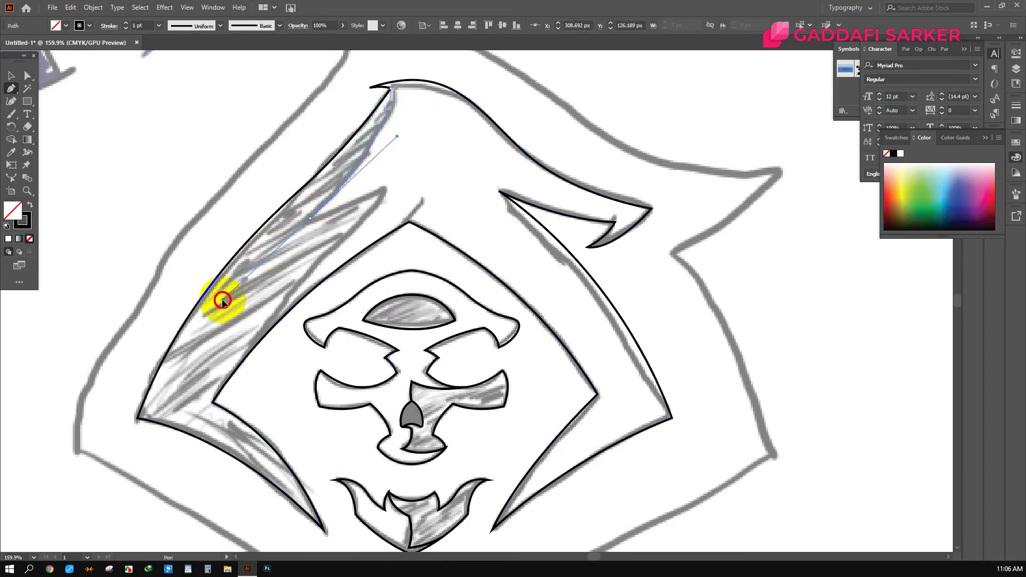
{"action": "left_click", "coordinate": [310, 218]}
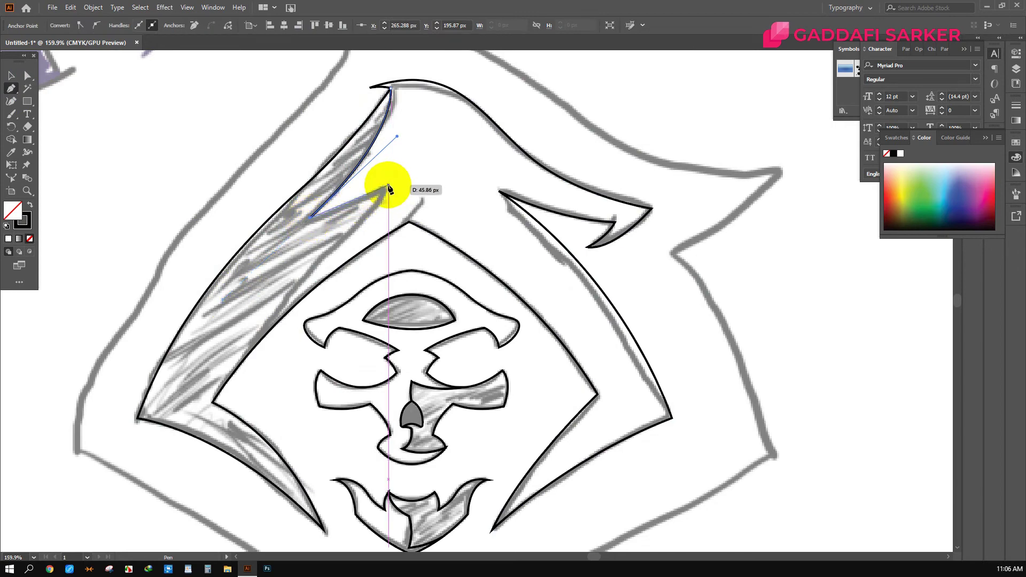
{"action": "left_click_drag", "start_coordinate": [388, 186], "coordinate": [417, 176]}
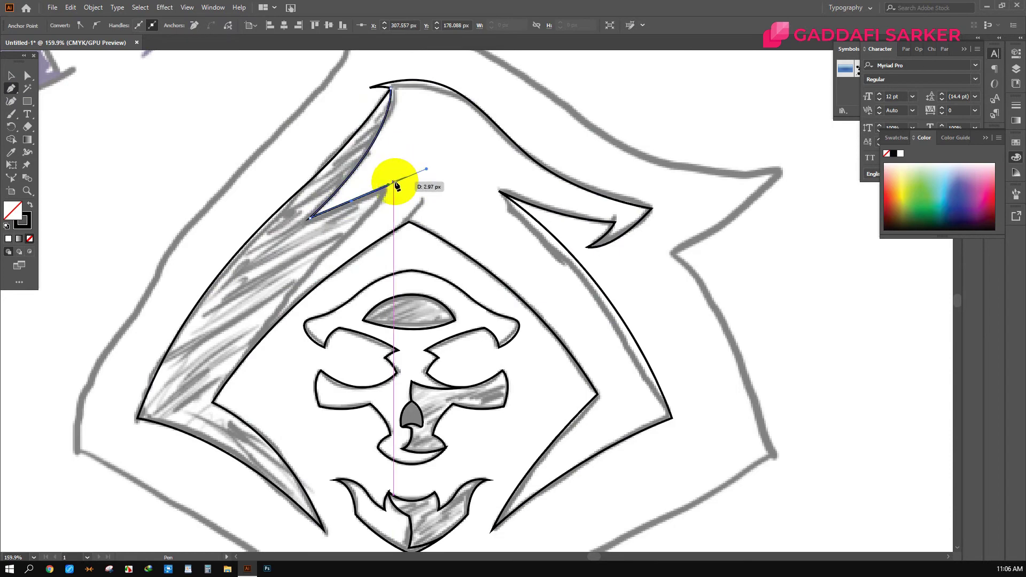
{"action": "left_click_drag", "start_coordinate": [324, 264], "coordinate": [396, 147]}
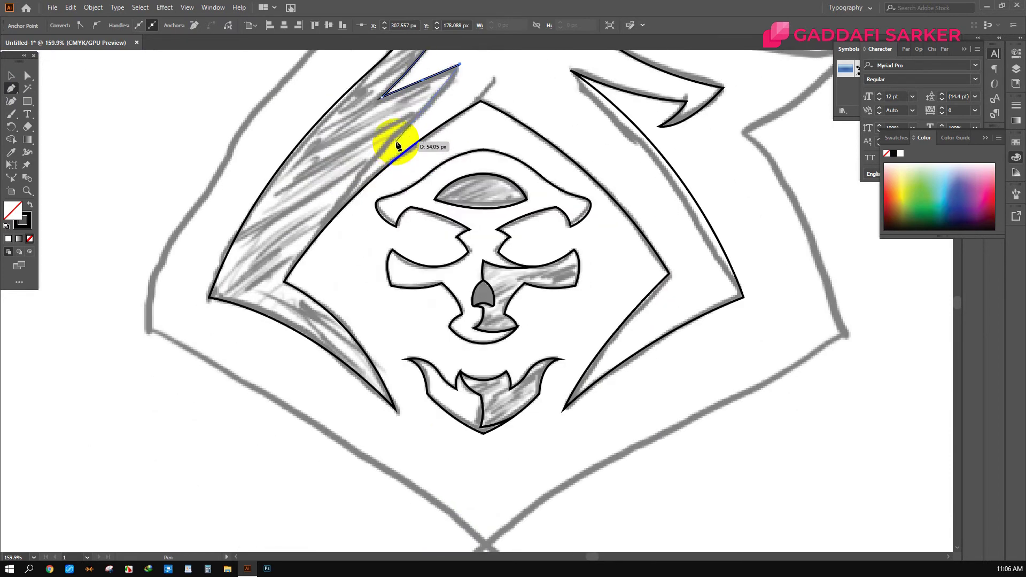
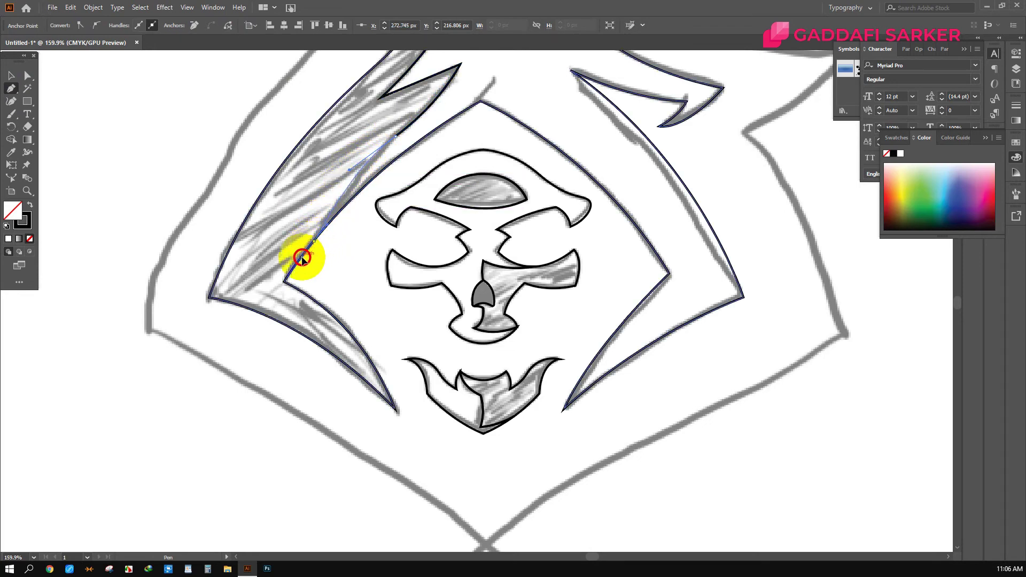
Step: Finish the left fold's inner-edge path at the hood's inner corner
{"action": "left_click", "coordinate": [288, 279]}
{"action": "left_click", "coordinate": [291, 282]}
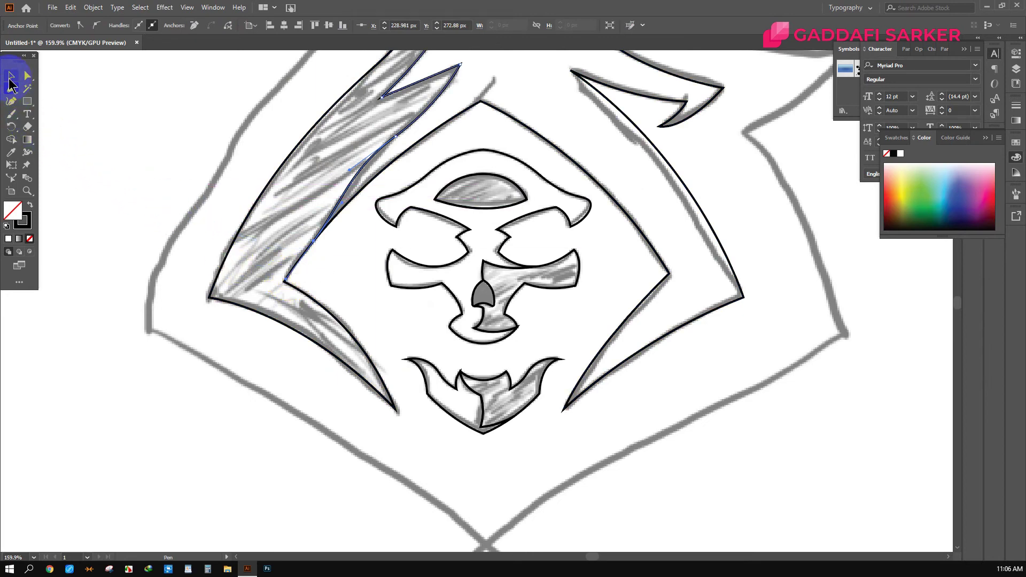
{"action": "scroll", "coordinate": [306, 174], "scroll_direction": "up", "scroll_amount": 2}
{"action": "left_click", "coordinate": [307, 175]}
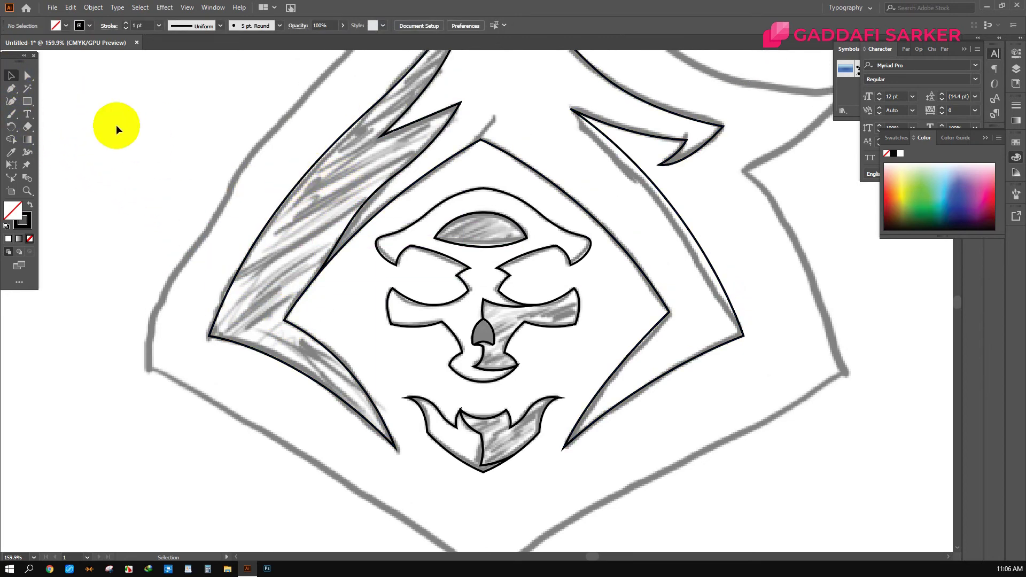
Step: Select the hood paths and merge the hood's upper region into one shape with Shape Builder
{"action": "left_click", "coordinate": [27, 76]}
{"action": "left_click", "coordinate": [387, 190]}
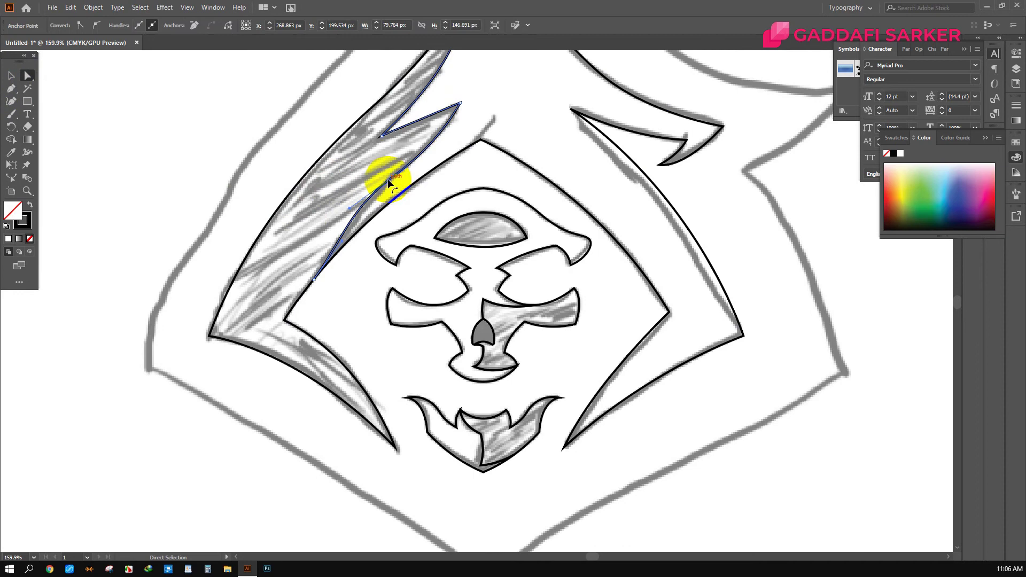
{"action": "left_click", "coordinate": [351, 218]}
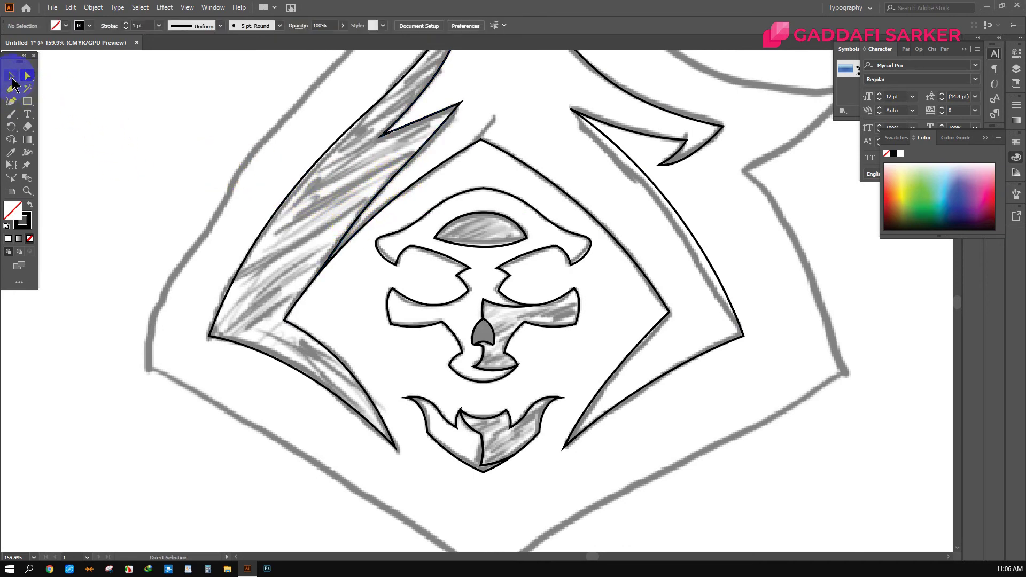
{"action": "left_click_drag", "start_coordinate": [205, 111], "coordinate": [418, 184]}
{"action": "scroll", "coordinate": [418, 187], "scroll_direction": "up", "scroll_amount": 3}
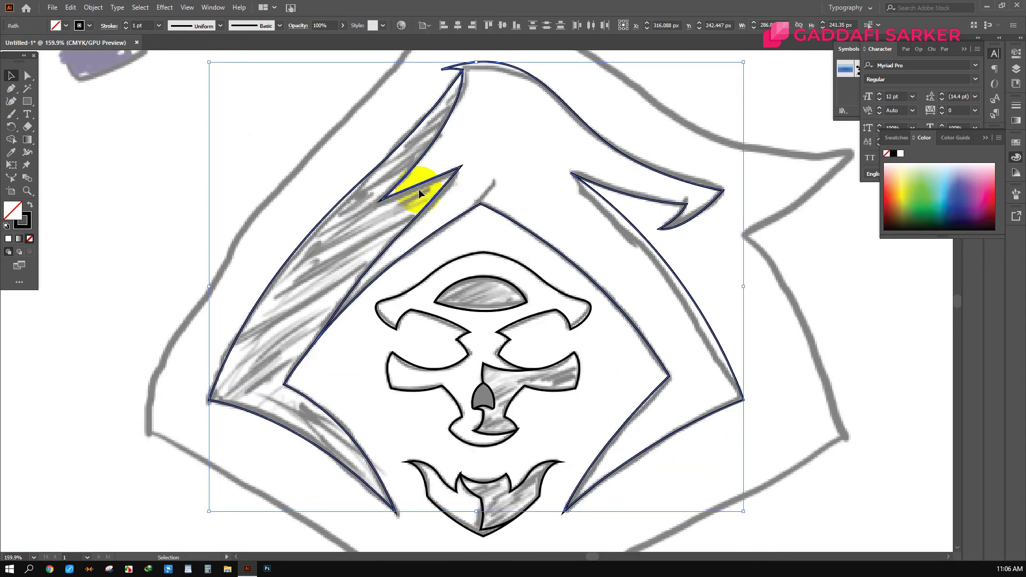
{"action": "left_click", "coordinate": [13, 140]}
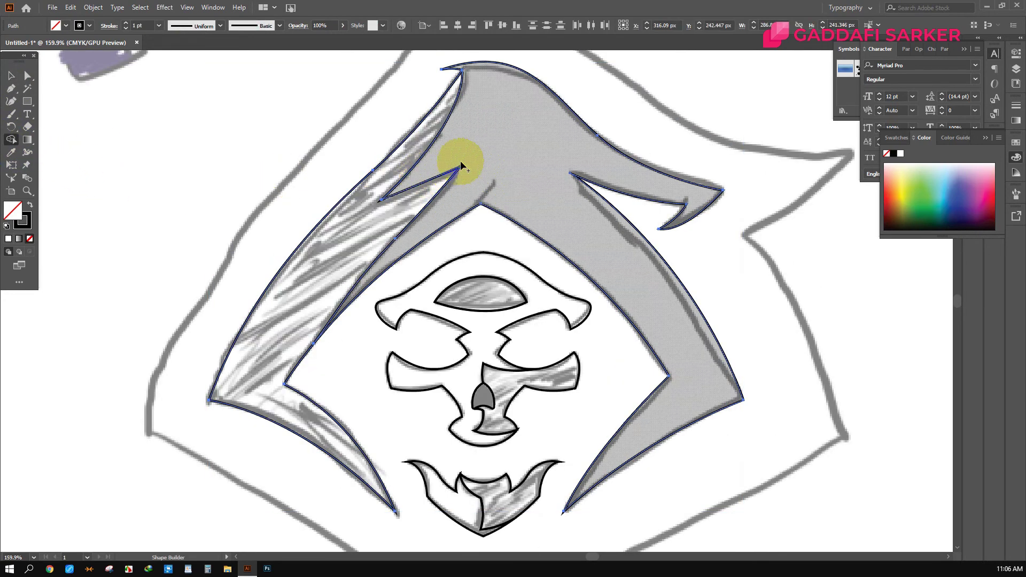
{"action": "left_click", "coordinate": [459, 161]}
{"action": "left_click", "coordinate": [11, 76]}
{"action": "left_click", "coordinate": [122, 86]}
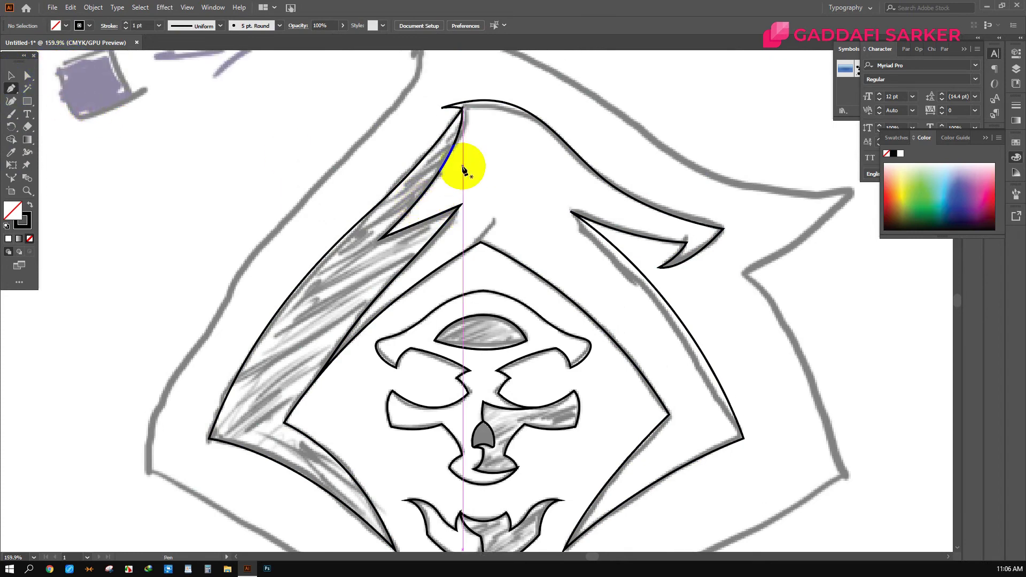
Step: Continue the path with a curved anchor along the hood's right inner edge
{"action": "scroll", "coordinate": [471, 168], "scroll_direction": "up", "scroll_amount": 1}
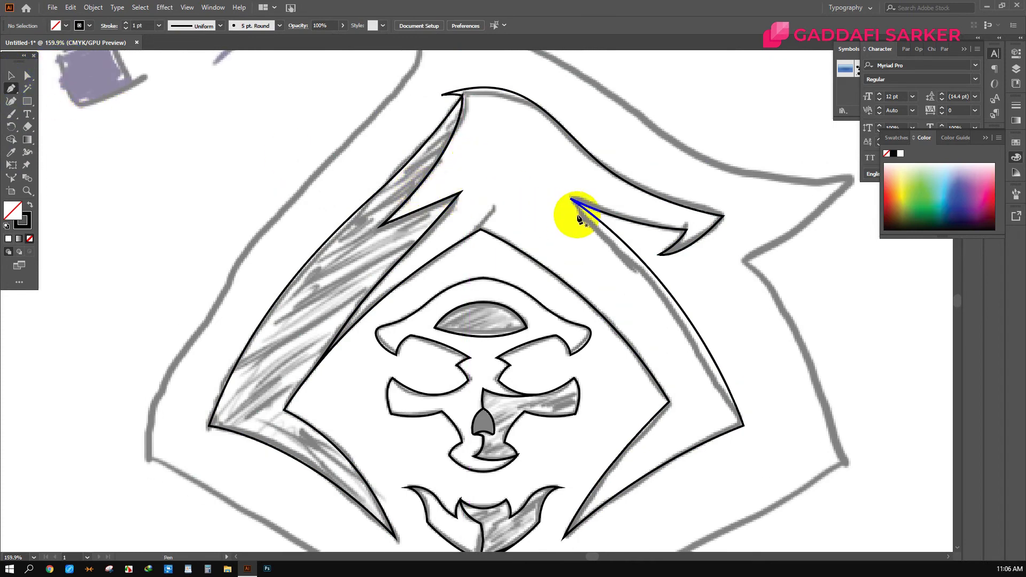
{"action": "scroll", "coordinate": [588, 220], "scroll_direction": "down", "scroll_amount": 2}
{"action": "scroll", "coordinate": [591, 225], "scroll_direction": "down", "scroll_amount": 2}
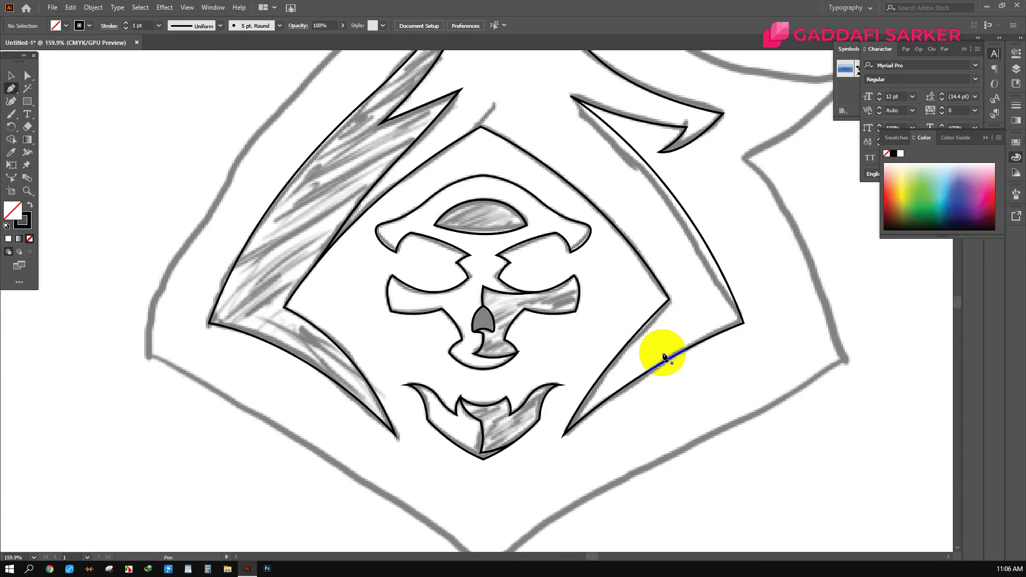
{"action": "left_click", "coordinate": [565, 435]}
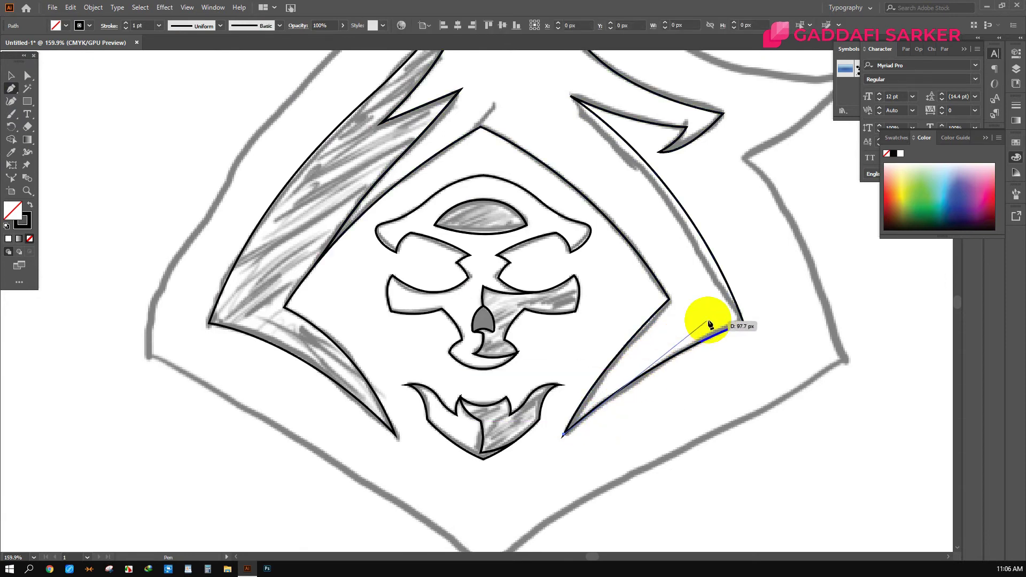
{"action": "left_click_drag", "start_coordinate": [719, 316], "coordinate": [799, 280]}
{"action": "left_click_drag", "start_coordinate": [728, 315], "coordinate": [732, 317]}
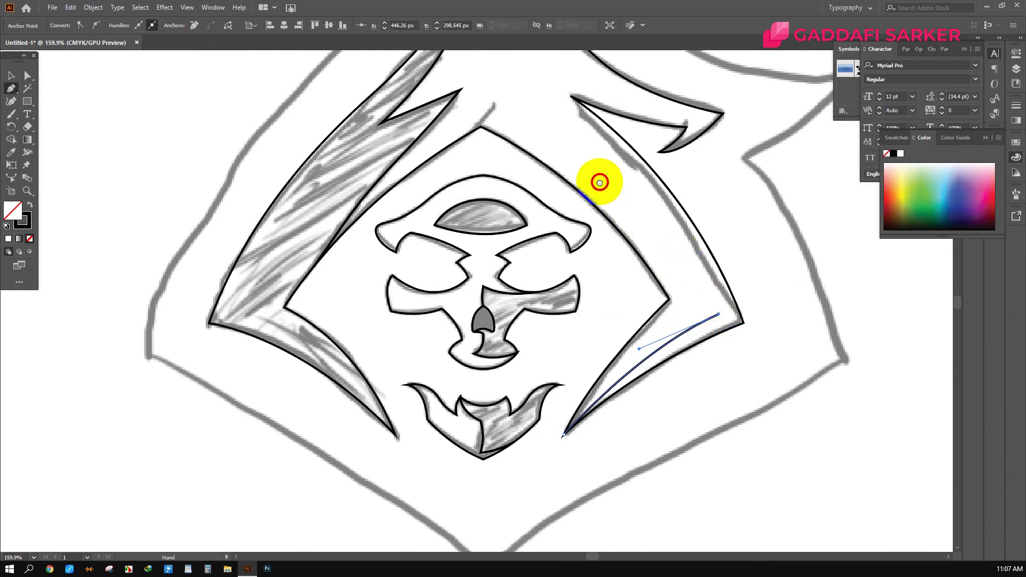
Step: Curve the right inner fold up to an anchor near the hood's right tip
{"action": "left_click_drag", "start_coordinate": [598, 179], "coordinate": [654, 285]}
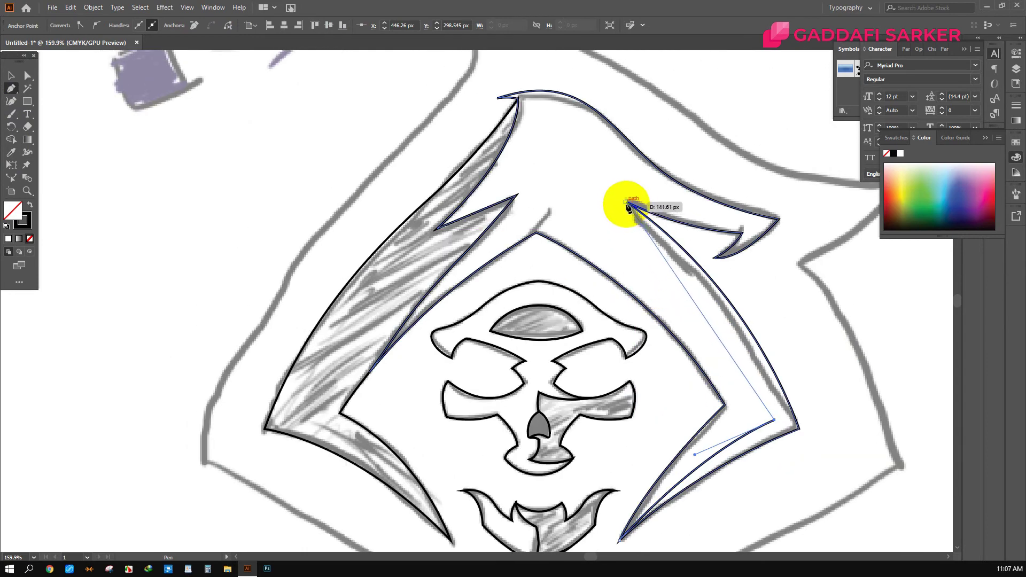
{"action": "left_click_drag", "start_coordinate": [654, 257], "coordinate": [581, 206]}
{"action": "left_click_drag", "start_coordinate": [654, 257], "coordinate": [728, 301]}
{"action": "scroll", "coordinate": [725, 306], "scroll_direction": "down", "scroll_amount": 1}
{"action": "left_click", "coordinate": [751, 317]}
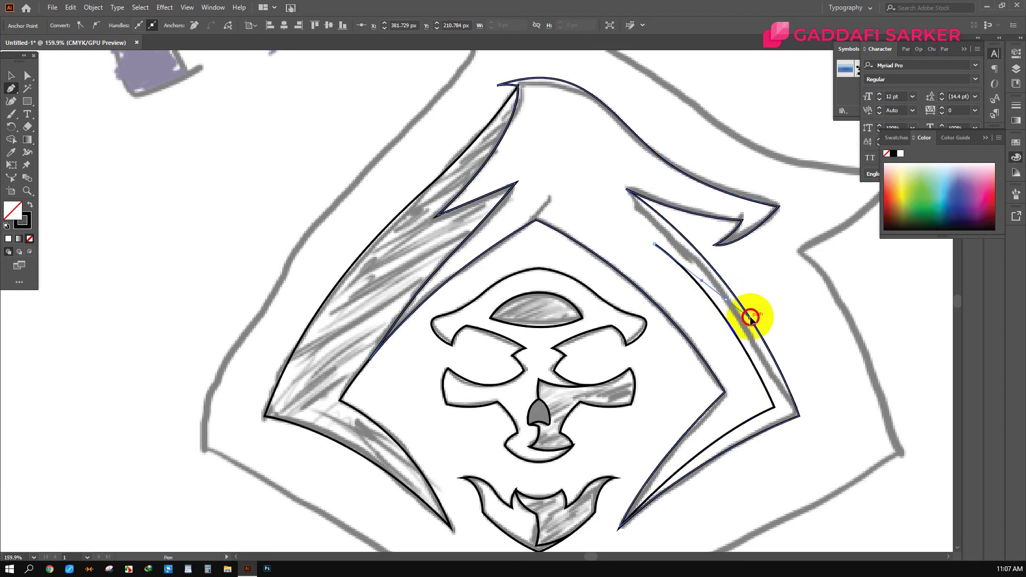
{"action": "left_click_drag", "start_coordinate": [761, 340], "coordinate": [628, 191]}
{"action": "left_click", "coordinate": [582, 159]}
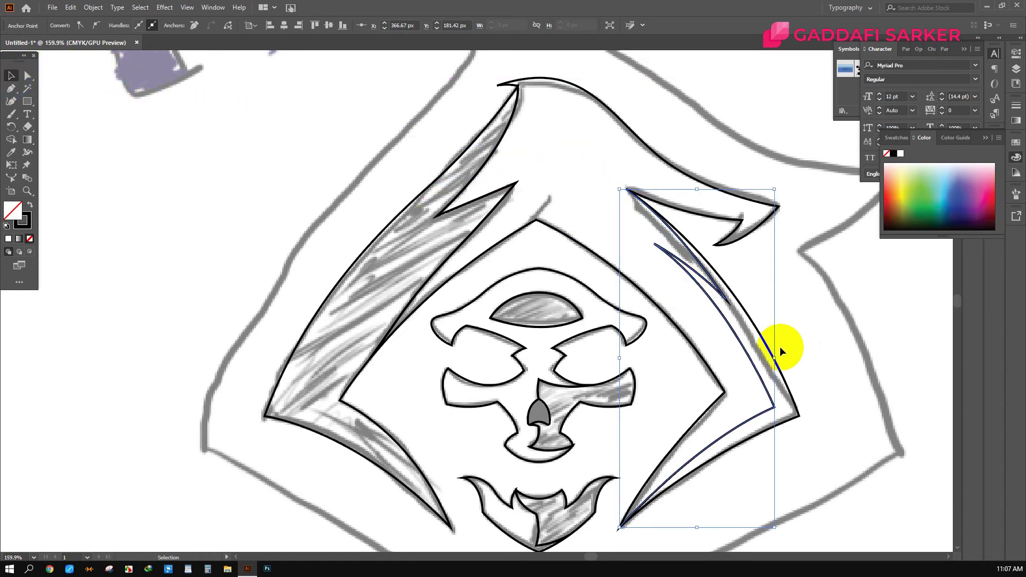
Step: Make the right-side sliver a separate shape with Shape Builder
{"action": "left_click", "coordinate": [714, 325], "text": "shift"}
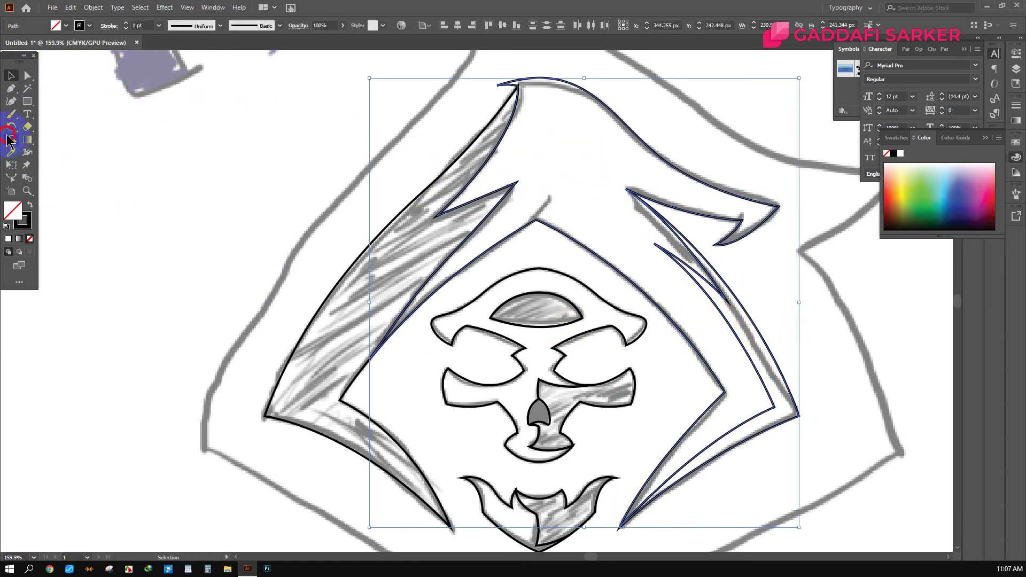
{"action": "left_click", "coordinate": [11, 139]}
{"action": "left_click", "coordinate": [735, 319]}
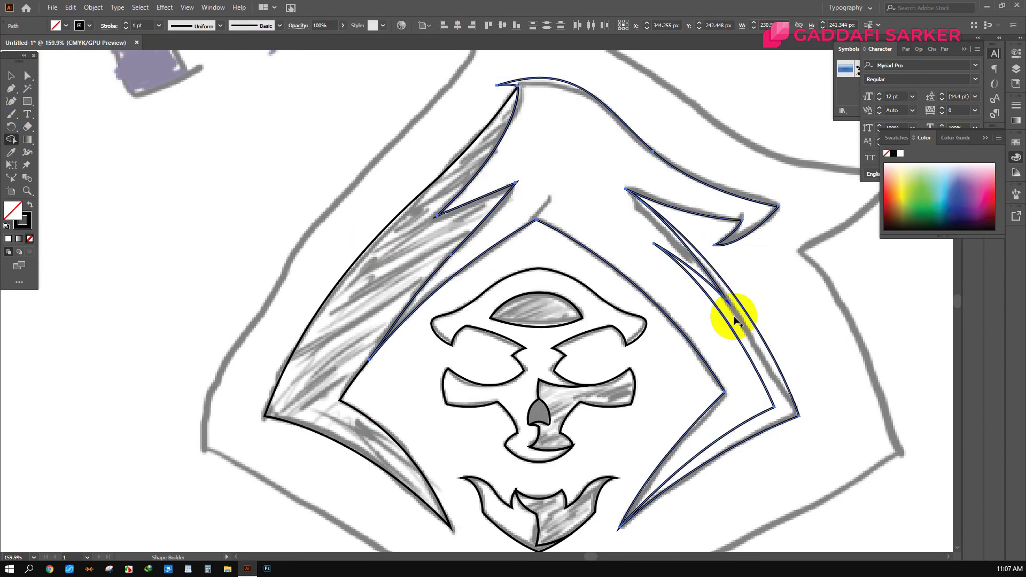
{"action": "left_click", "coordinate": [16, 82]}
{"action": "left_click", "coordinate": [204, 114]}
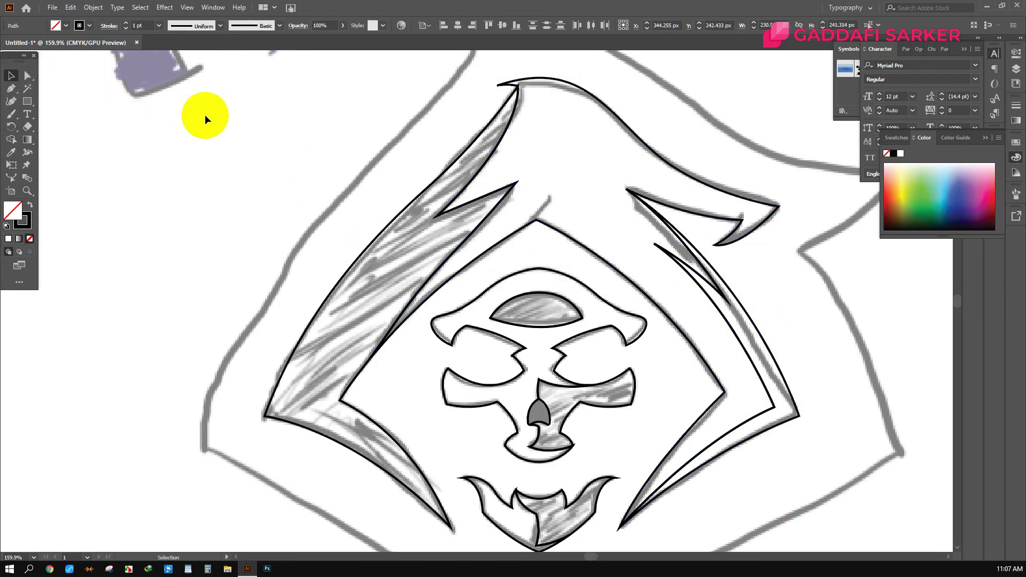
Step: Zoom in and trace a thin curved edge under the hood's right tip
{"action": "scroll", "coordinate": [621, 203], "scroll_direction": "up", "scroll_amount": 3}
{"action": "left_click_drag", "start_coordinate": [746, 208], "coordinate": [589, 216]}
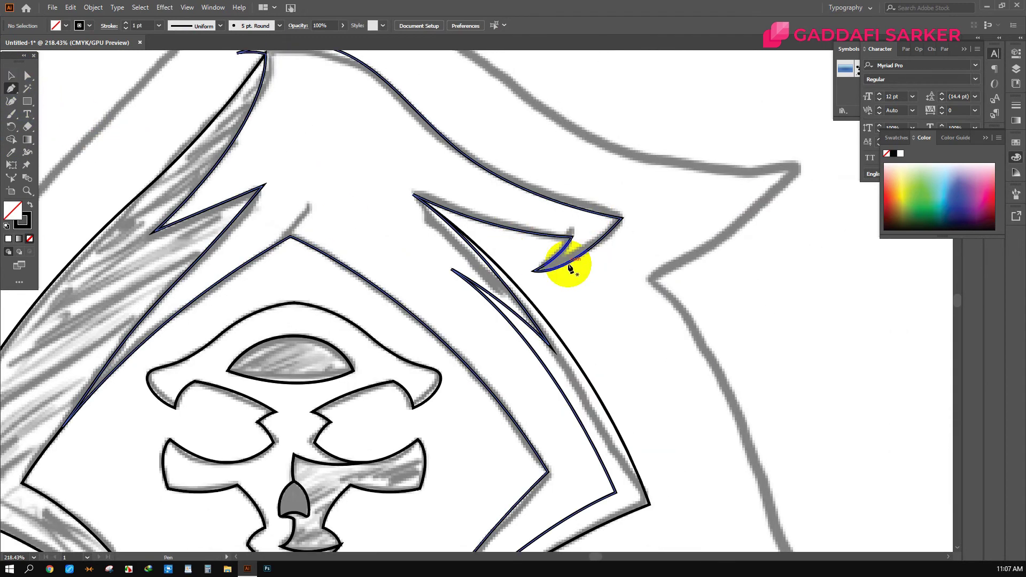
{"action": "left_click", "coordinate": [418, 197]}
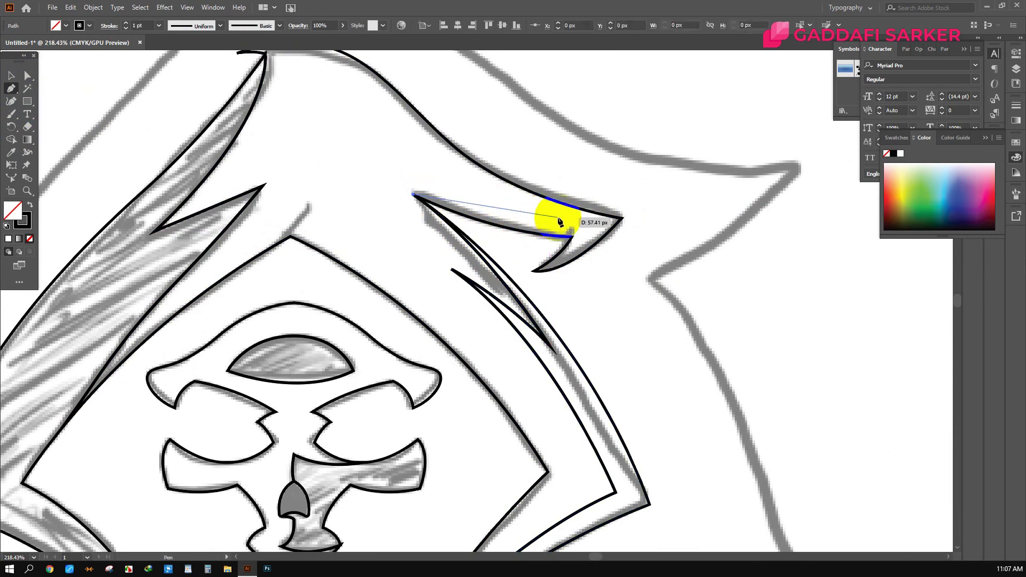
{"action": "mouse_move", "coordinate": [583, 226]}
{"action": "left_mouse_down"}
{"action": "mouse_move", "coordinate": [625, 229]}
{"action": "mouse_move", "coordinate": [592, 235]}
{"action": "mouse_move", "coordinate": [578, 256]}
{"action": "left_mouse_up"}
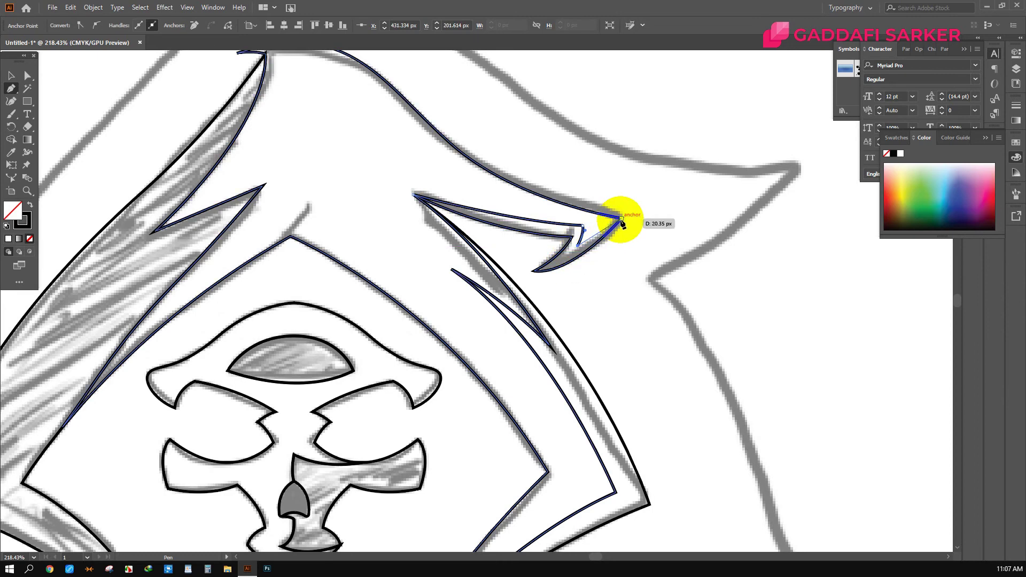
{"action": "left_click_drag", "start_coordinate": [620, 218], "coordinate": [636, 212]}
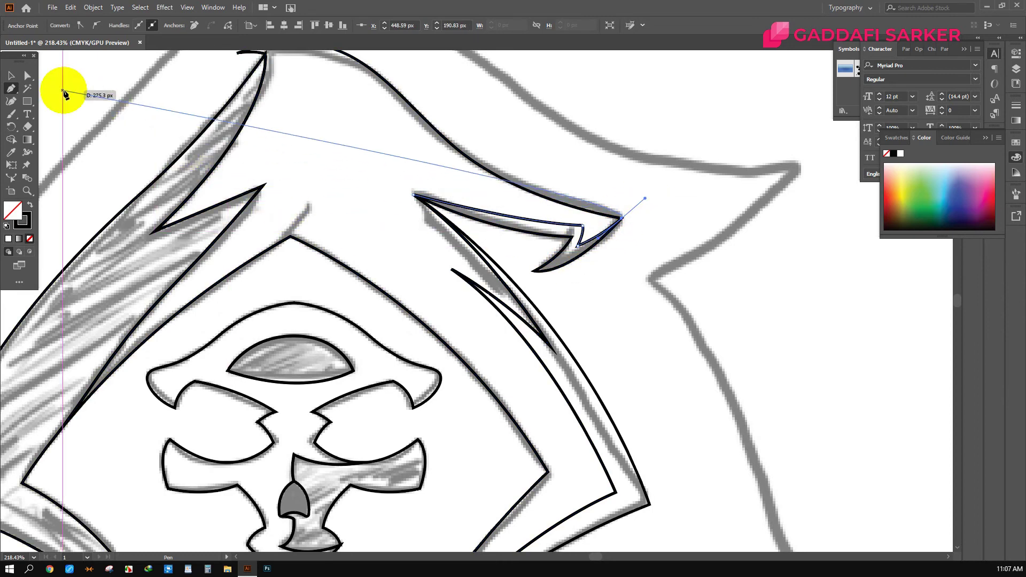
{"action": "left_click", "coordinate": [11, 76]}
Step: Merge the hood's upper region into one shape and zoom back out to the whole hood
{"action": "left_click_drag", "start_coordinate": [595, 257], "coordinate": [172, 195]}
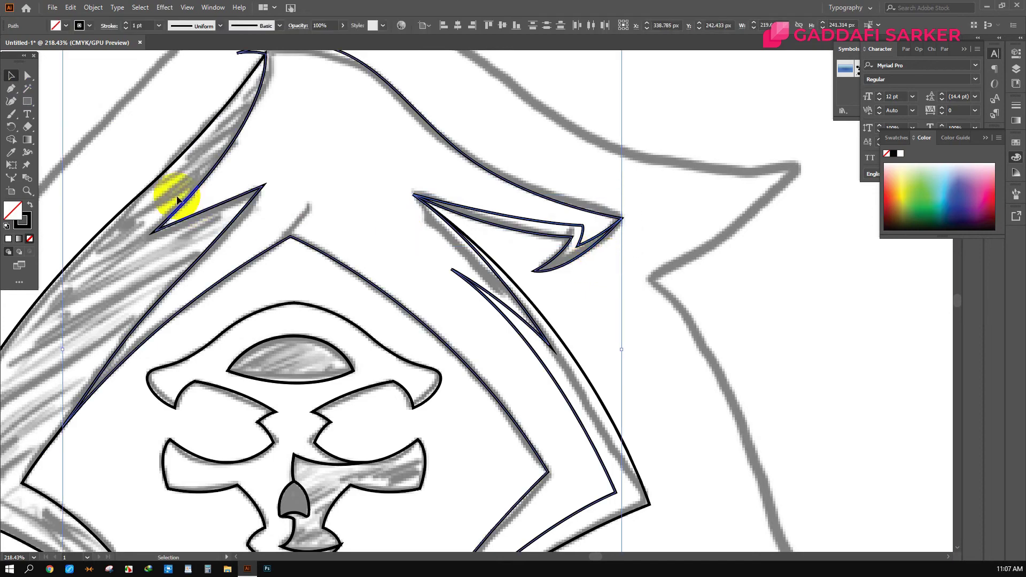
{"action": "left_click", "coordinate": [11, 139]}
{"action": "left_click", "coordinate": [527, 200]}
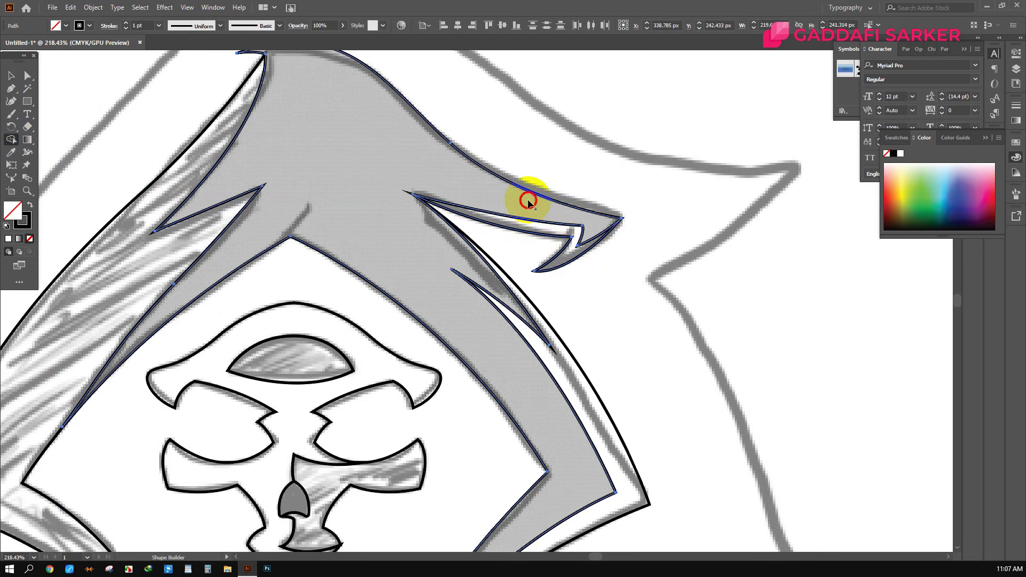
{"action": "left_click", "coordinate": [11, 75]}
{"action": "left_click", "coordinate": [103, 73]}
{"action": "scroll", "coordinate": [412, 278], "scroll_direction": "down", "scroll_amount": 3}
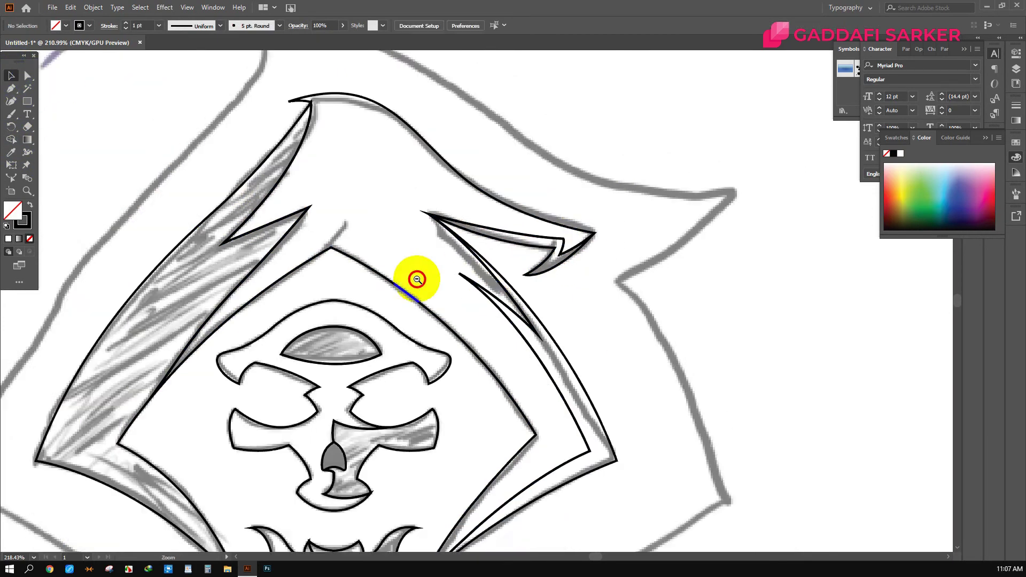
{"action": "scroll", "coordinate": [270, 270], "scroll_direction": "down", "scroll_amount": 2}
{"action": "left_click_drag", "start_coordinate": [271, 270], "coordinate": [338, 249]}
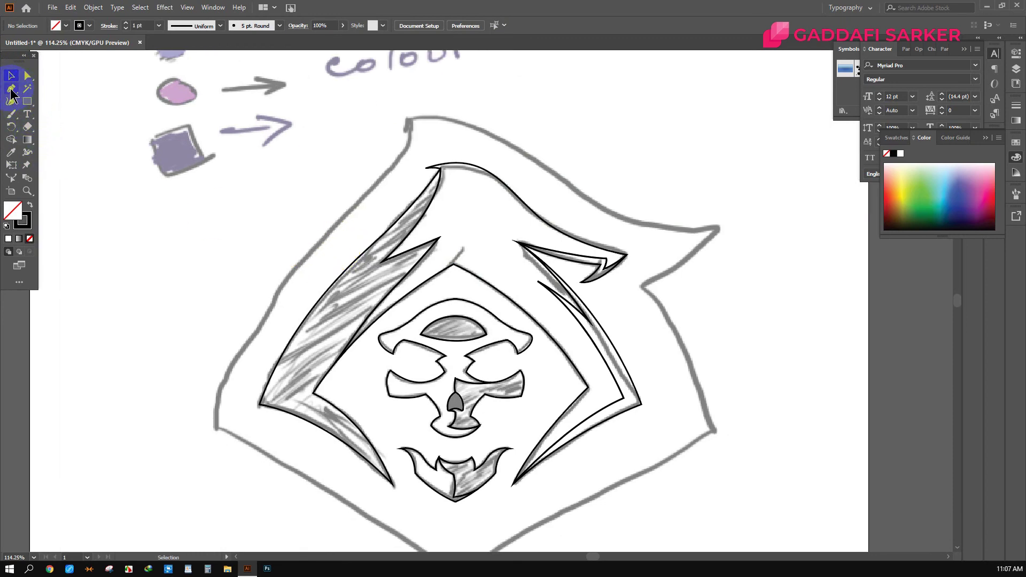
Step: Close the previous path and trace the outer hood from its top down to a sharp left corner
{"action": "scroll", "coordinate": [472, 275], "scroll_direction": "down", "scroll_amount": 1}
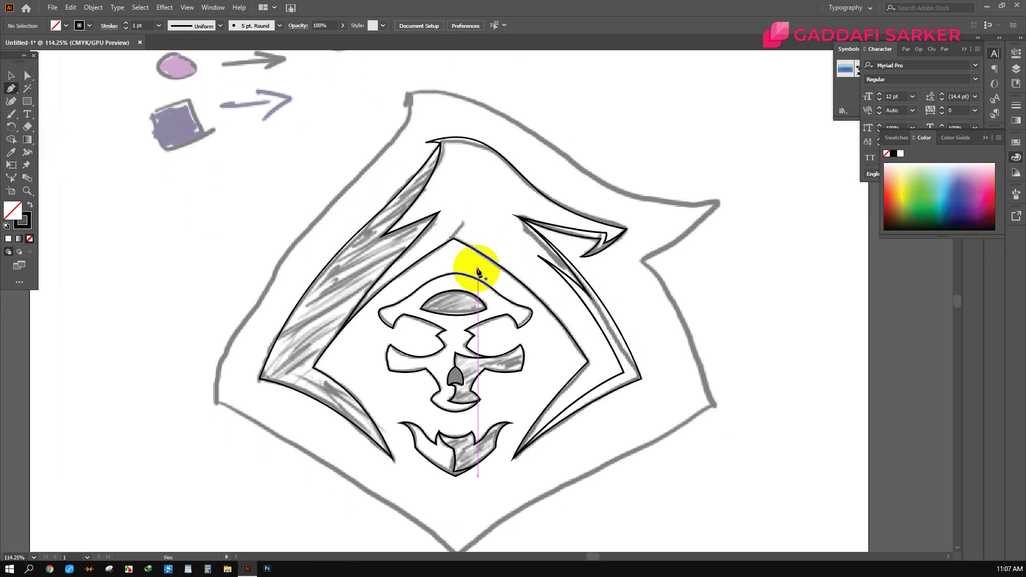
{"action": "scroll", "coordinate": [475, 275], "scroll_direction": "down", "scroll_amount": 1}
{"action": "left_click", "coordinate": [477, 275]}
{"action": "scroll", "coordinate": [477, 276], "scroll_direction": "up", "scroll_amount": 1}
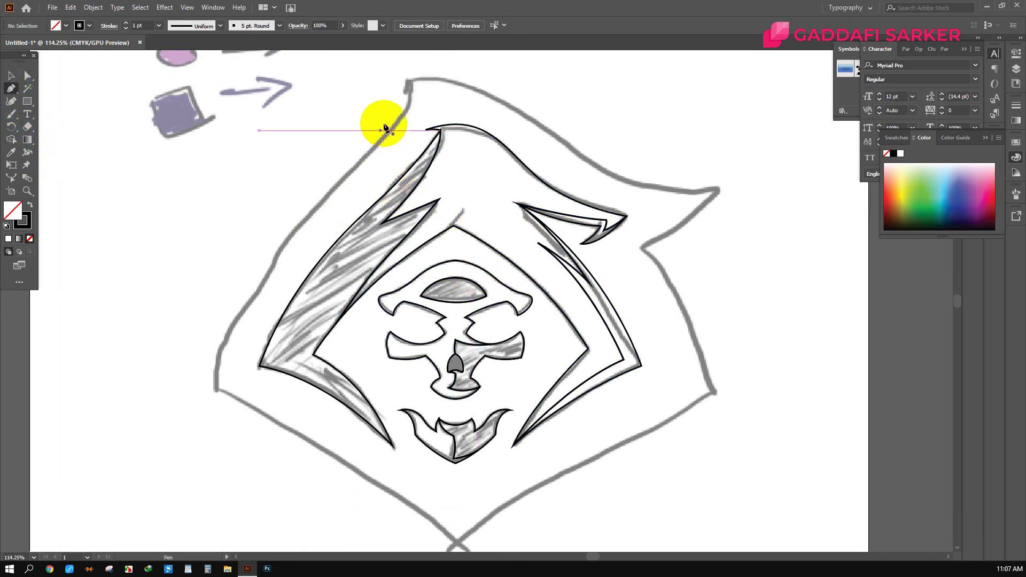
{"action": "left_click", "coordinate": [408, 81]}
{"action": "left_click_drag", "start_coordinate": [352, 170], "coordinate": [316, 212]}
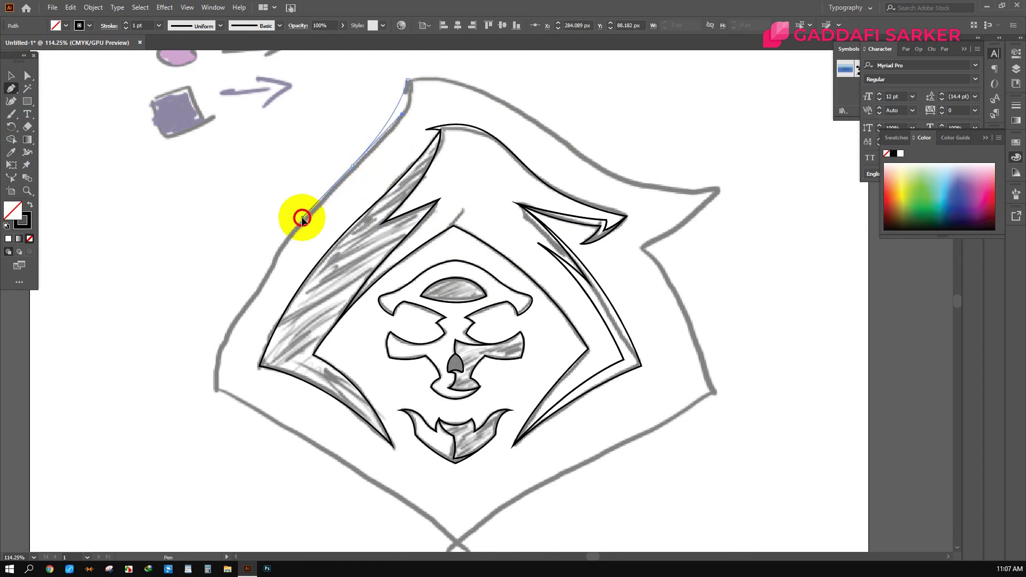
{"action": "scroll", "coordinate": [240, 298], "scroll_direction": "down", "scroll_amount": 2}
{"action": "scroll", "coordinate": [237, 320], "scroll_direction": "down", "scroll_amount": 2}
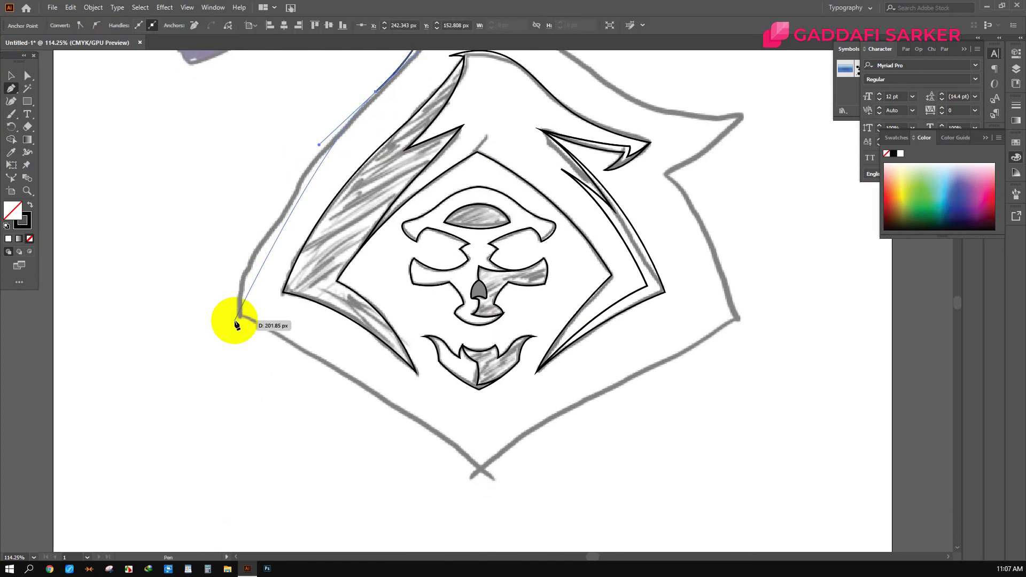
{"action": "left_click_drag", "start_coordinate": [241, 318], "coordinate": [229, 400]}
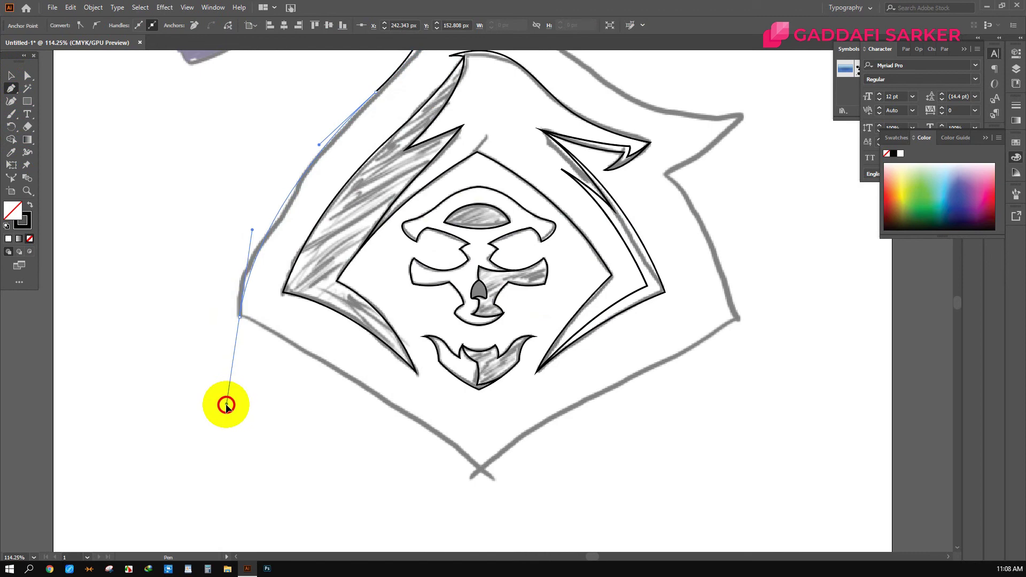
{"action": "left_click", "coordinate": [240, 317]}
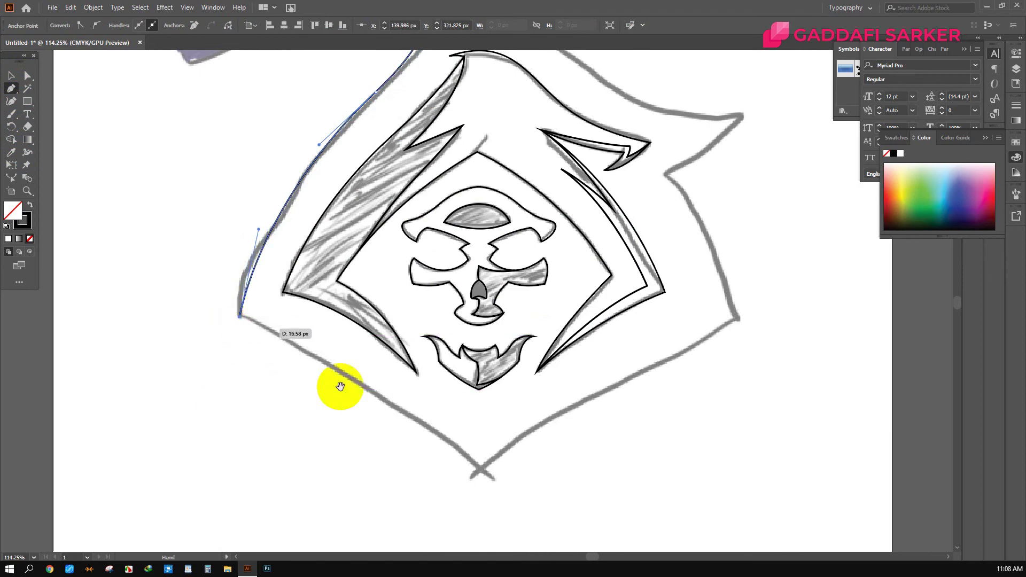
Step: Continue the outer hood trace through the bottom point to a sharp right corner
{"action": "left_click_drag", "start_coordinate": [436, 465], "coordinate": [366, 342]}
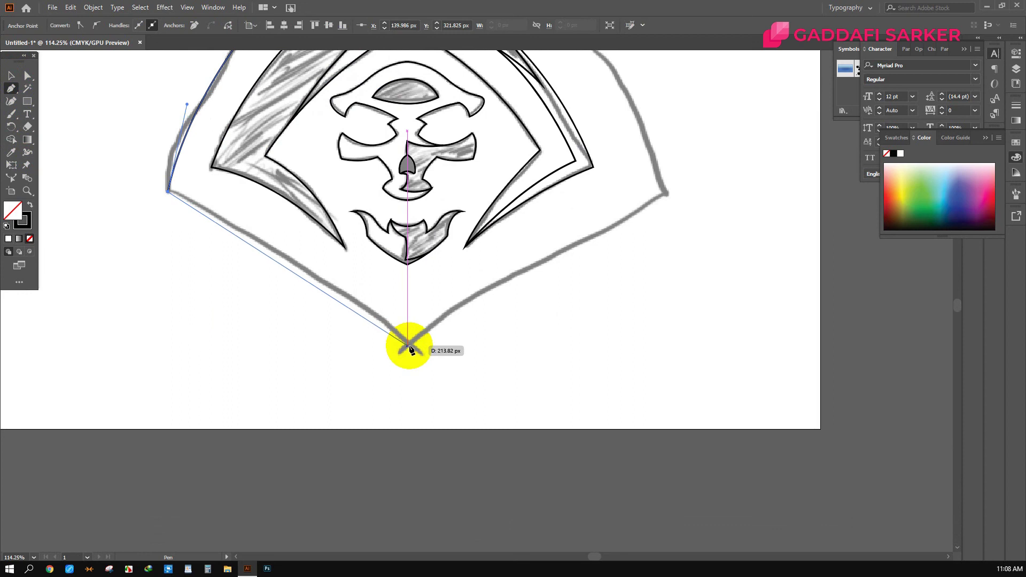
{"action": "left_click_drag", "start_coordinate": [407, 345], "coordinate": [480, 417]}
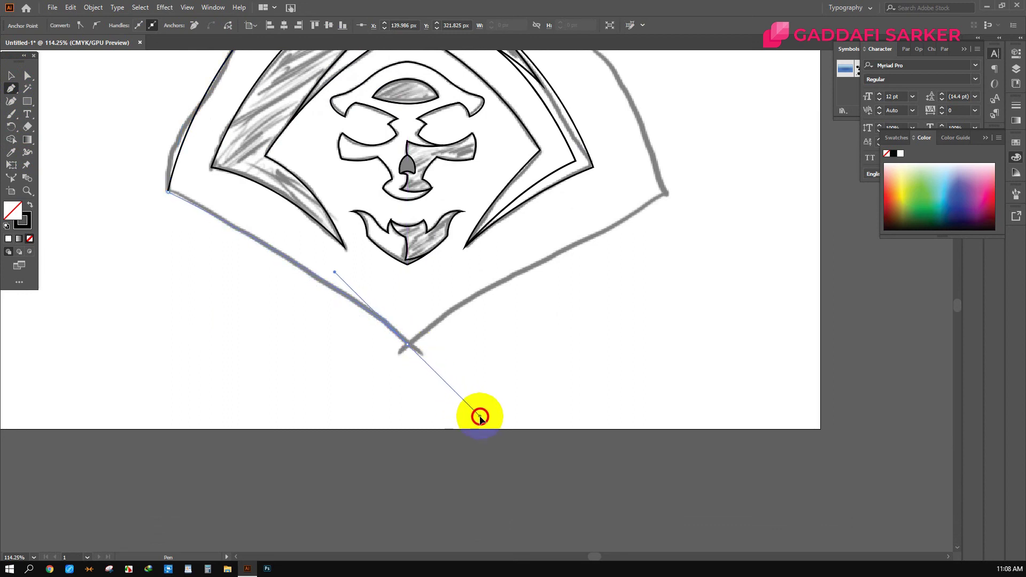
{"action": "left_click_drag", "start_coordinate": [409, 346], "coordinate": [411, 348]}
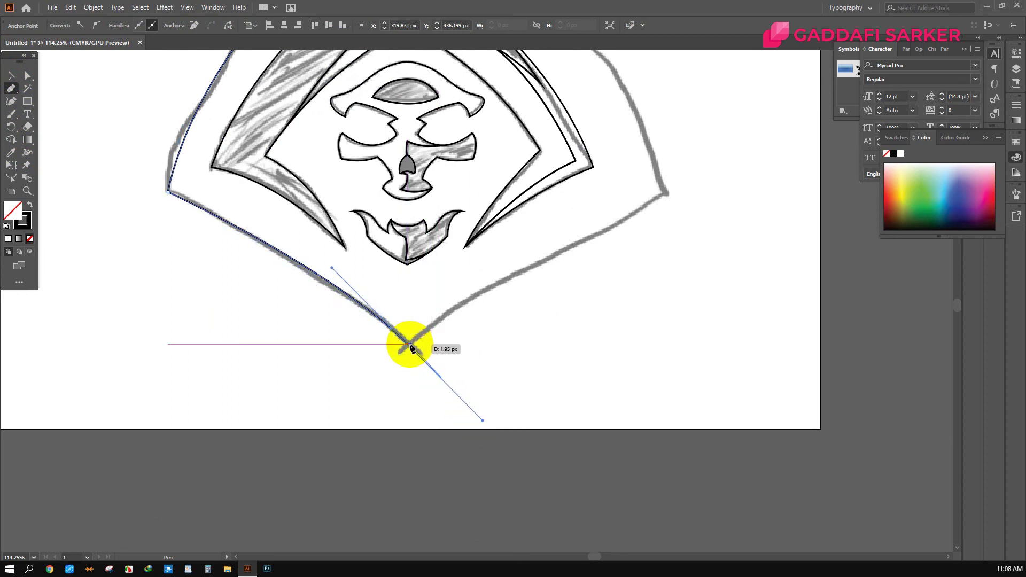
{"action": "scroll", "coordinate": [488, 315], "scroll_direction": "down", "scroll_amount": 1}
{"action": "scroll", "coordinate": [424, 374], "scroll_direction": "down", "scroll_amount": 1}
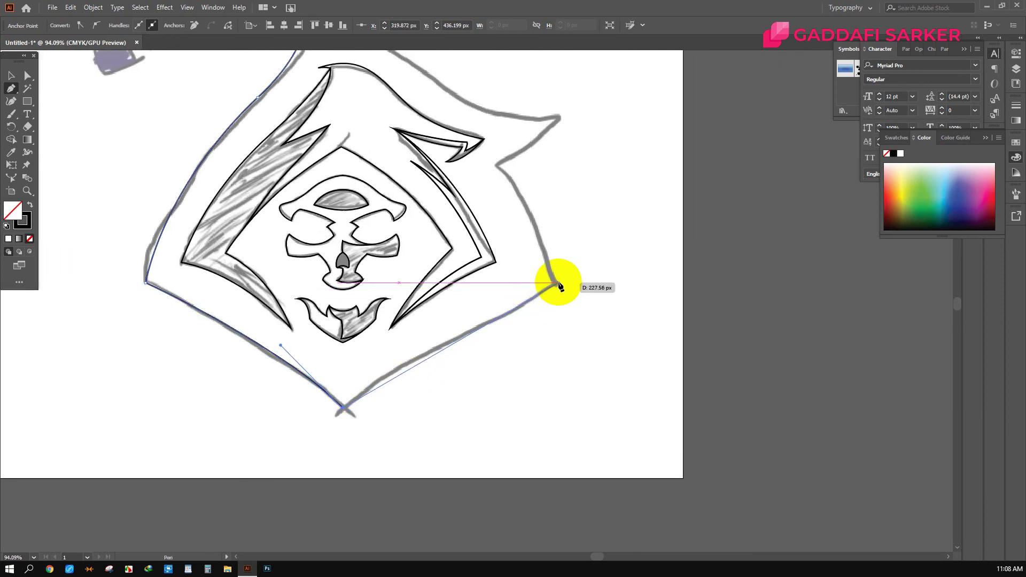
{"action": "left_click_drag", "start_coordinate": [558, 287], "coordinate": [634, 252]}
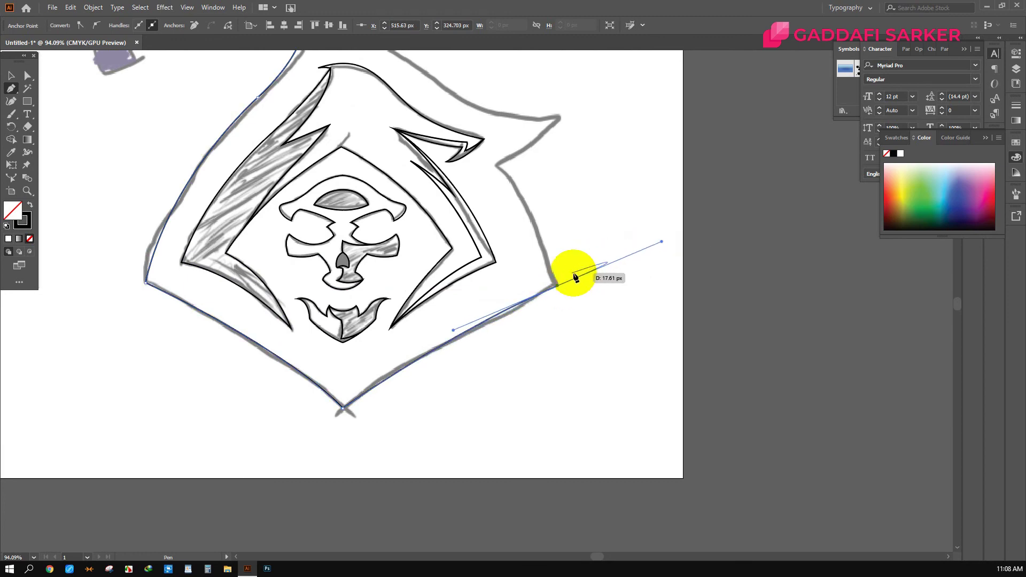
{"action": "left_click", "coordinate": [559, 288]}
Step: Add sharp corner anchors at the notch and the right hood tip
{"action": "left_click_drag", "start_coordinate": [509, 184], "coordinate": [493, 252]}
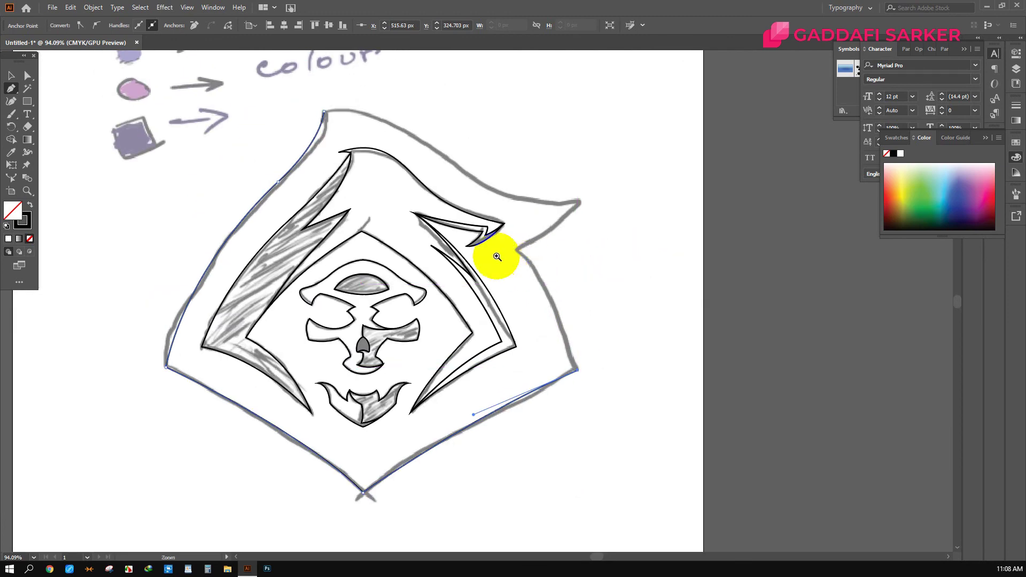
{"action": "scroll", "coordinate": [534, 272], "scroll_direction": "up", "scroll_amount": 2}
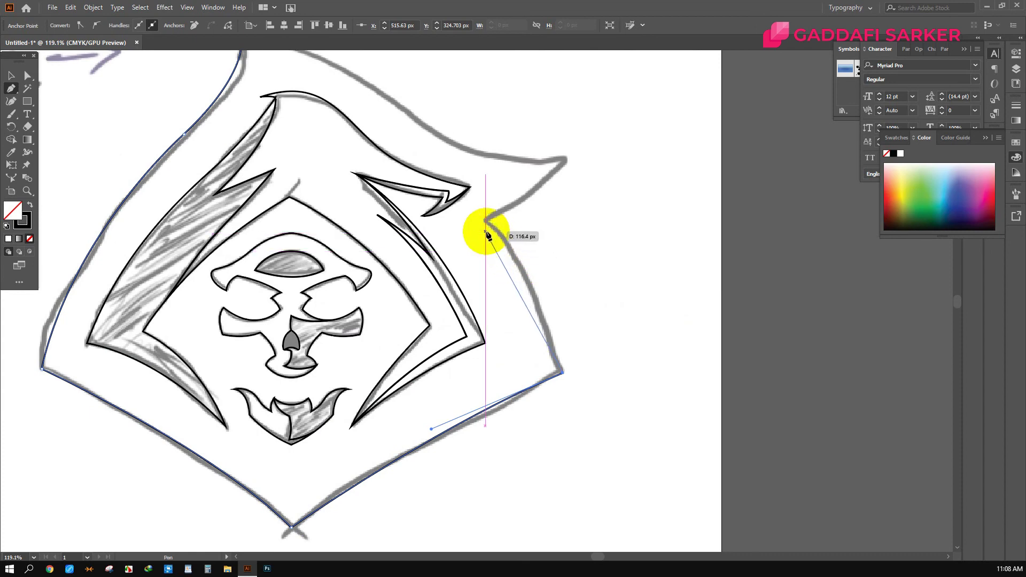
{"action": "left_click_drag", "start_coordinate": [482, 235], "coordinate": [454, 214]}
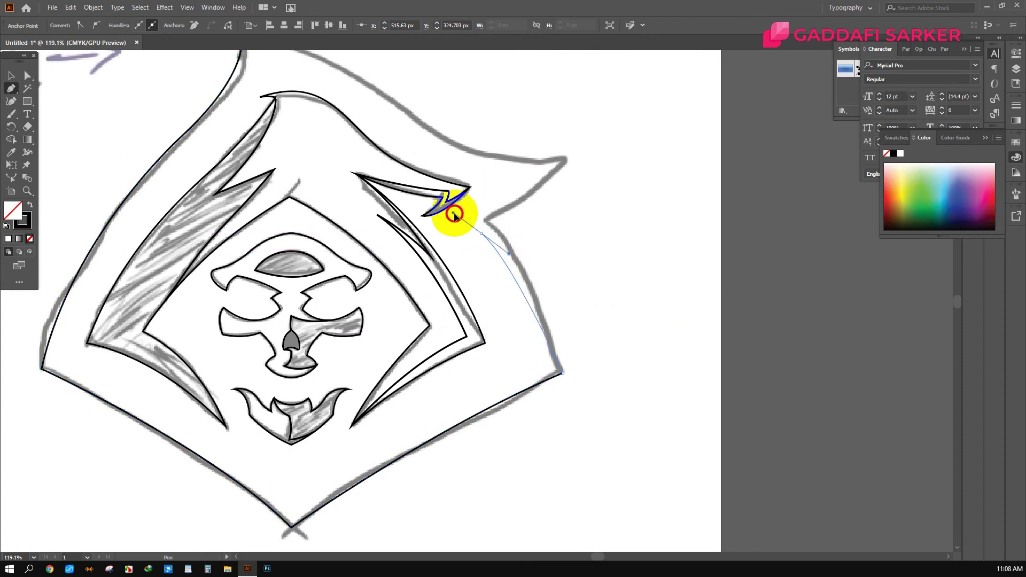
{"action": "left_click", "coordinate": [482, 236]}
{"action": "left_click_drag", "start_coordinate": [504, 211], "coordinate": [464, 280]}
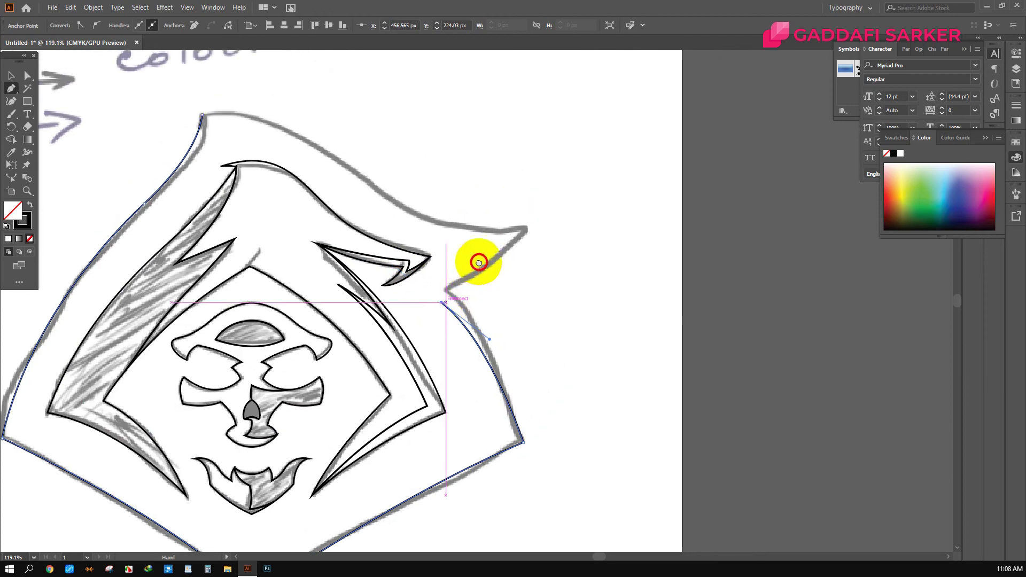
{"action": "left_click_drag", "start_coordinate": [527, 231], "coordinate": [565, 174]}
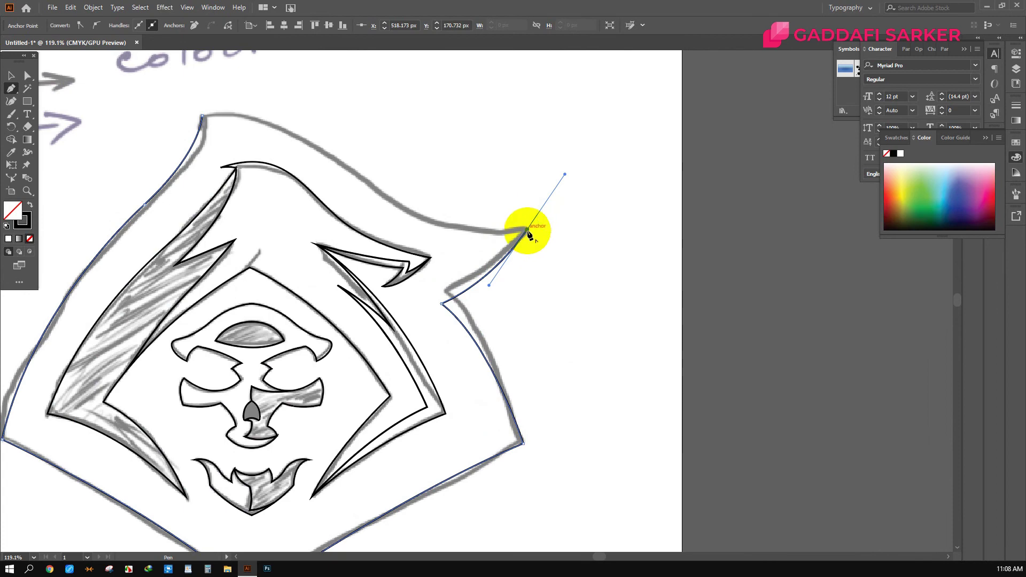
{"action": "left_click", "coordinate": [528, 233]}
Step: Curve the path along the hood's top edge, then unlock all objects
{"action": "mouse_move", "coordinate": [428, 232]}
{"action": "left_mouse_down"}
{"action": "mouse_move", "coordinate": [548, 254]}
{"action": "mouse_move", "coordinate": [474, 203]}
{"action": "left_mouse_up"}
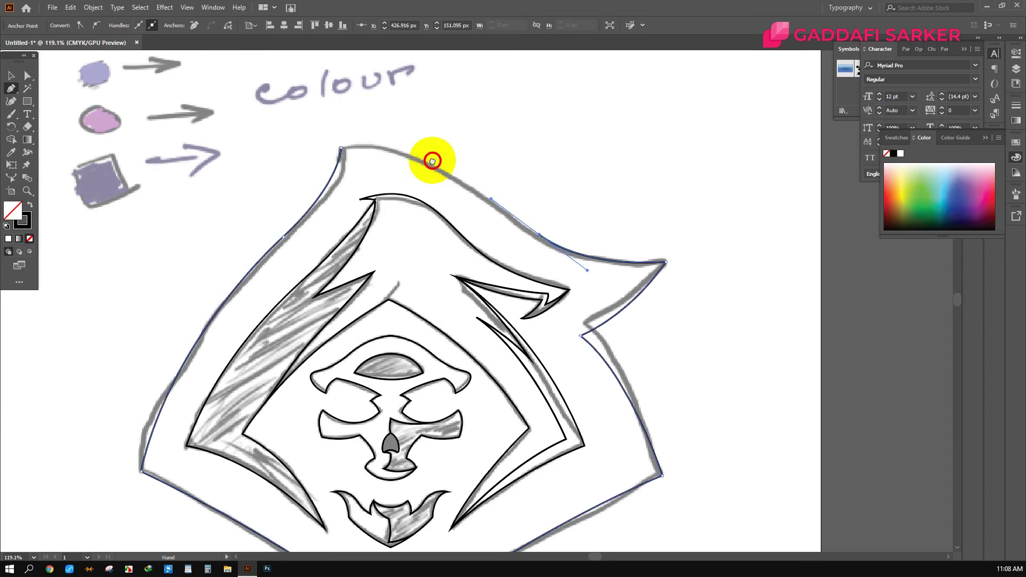
{"action": "mouse_move", "coordinate": [340, 147]}
{"action": "left_mouse_down"}
{"action": "mouse_move", "coordinate": [419, 176]}
{"action": "mouse_move", "coordinate": [368, 184]}
{"action": "left_mouse_up"}
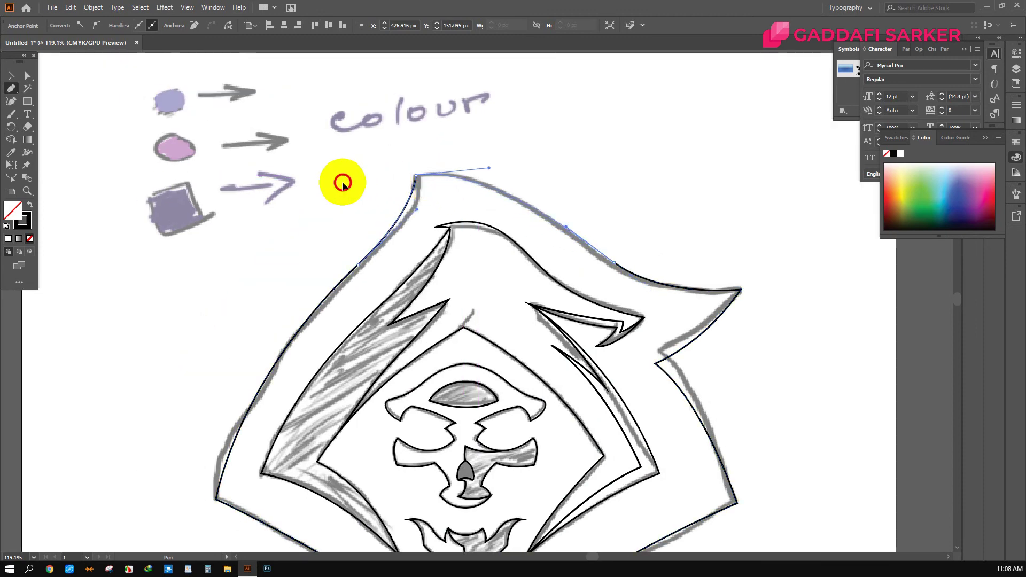
{"action": "scroll", "coordinate": [492, 326], "scroll_direction": "down", "scroll_amount": 5}
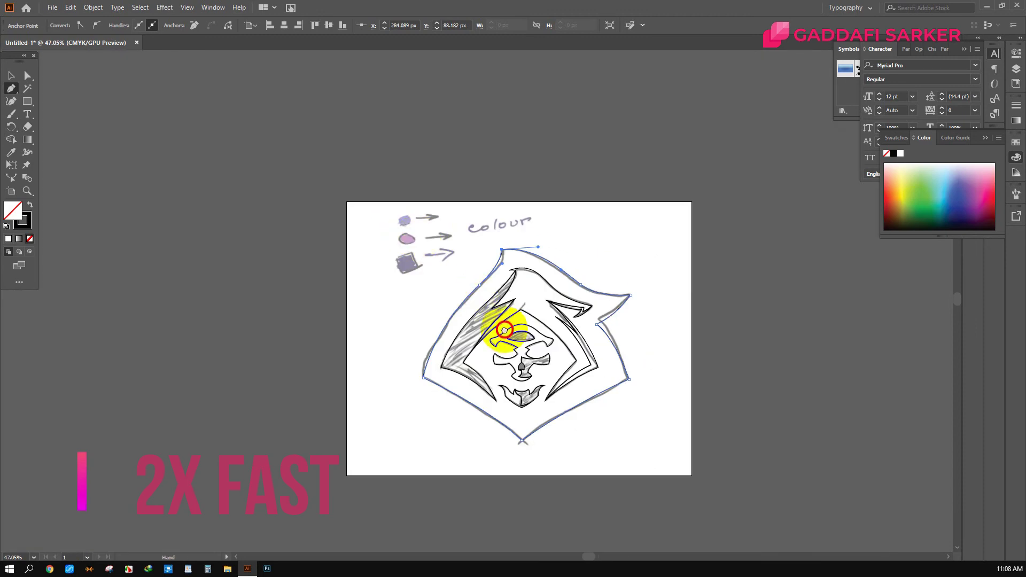
{"action": "scroll", "coordinate": [447, 286], "scroll_direction": "up", "scroll_amount": 3}
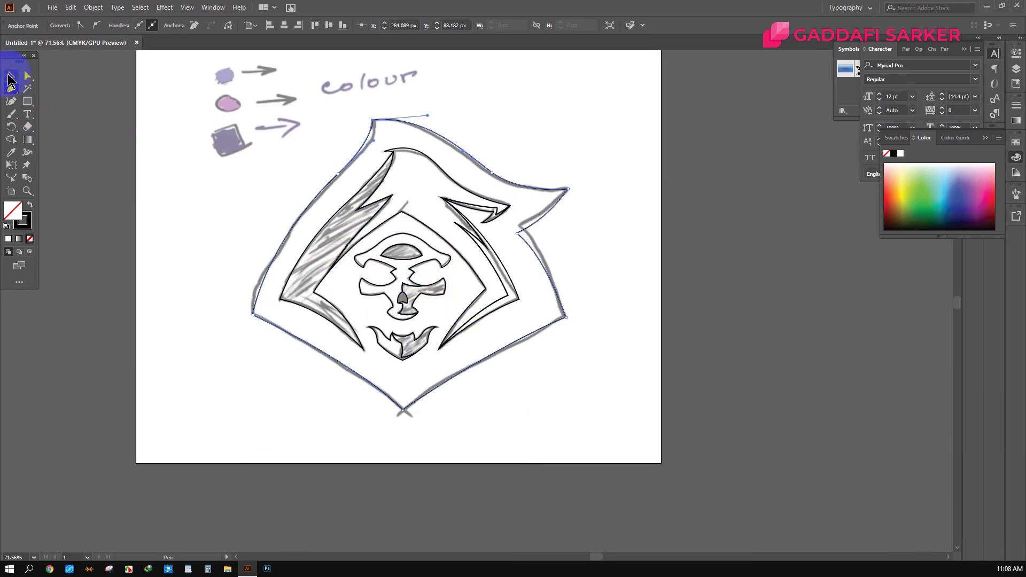
{"action": "left_click", "coordinate": [9, 80]}
{"action": "left_click", "coordinate": [93, 8]}
{"action": "left_click", "coordinate": [132, 96]}
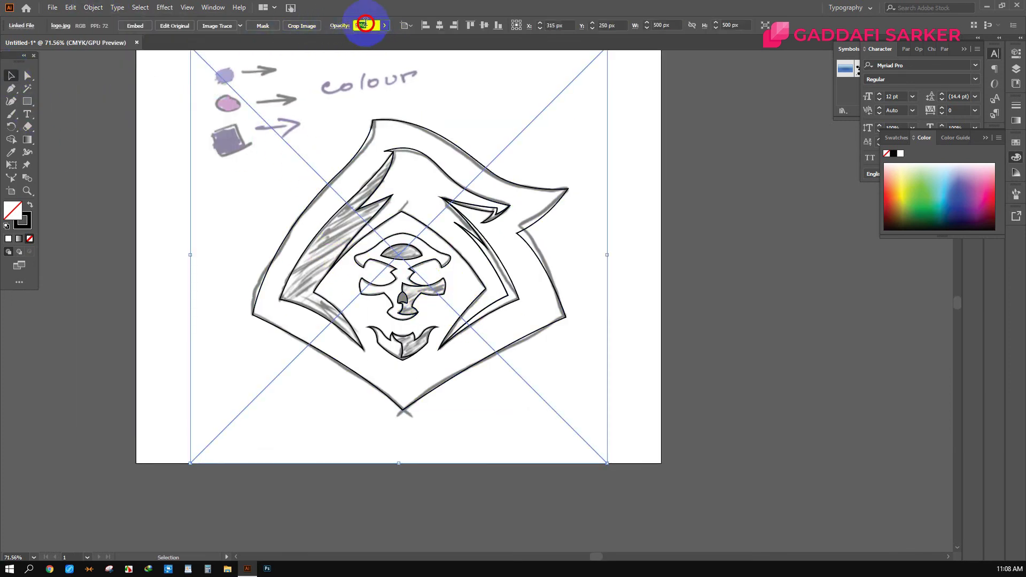
Step: Set the sketch image to full opacity and move it beside the traced artwork
{"action": "type", "text": "100"}
{"action": "key", "text": "Return"}
{"action": "scroll", "coordinate": [458, 229], "scroll_direction": "down", "scroll_amount": 2}
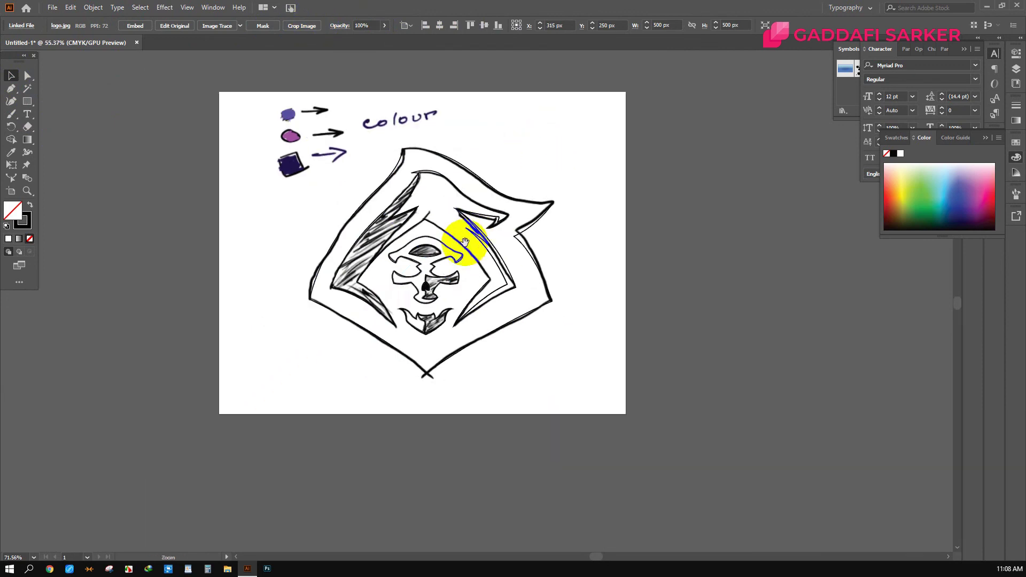
{"action": "left_click_drag", "start_coordinate": [422, 175], "coordinate": [731, 175]}
{"action": "scroll", "coordinate": [449, 279], "scroll_direction": "up", "scroll_amount": 2}
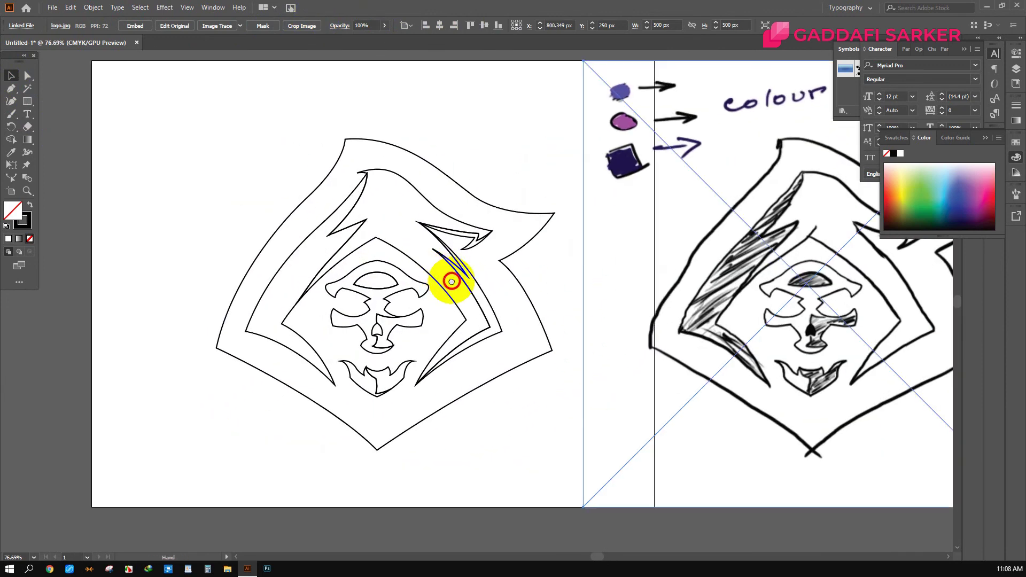
Step: Select the whole traced artwork and turn its outlines into filled shapes
{"action": "left_click_drag", "start_coordinate": [183, 99], "coordinate": [447, 397]}
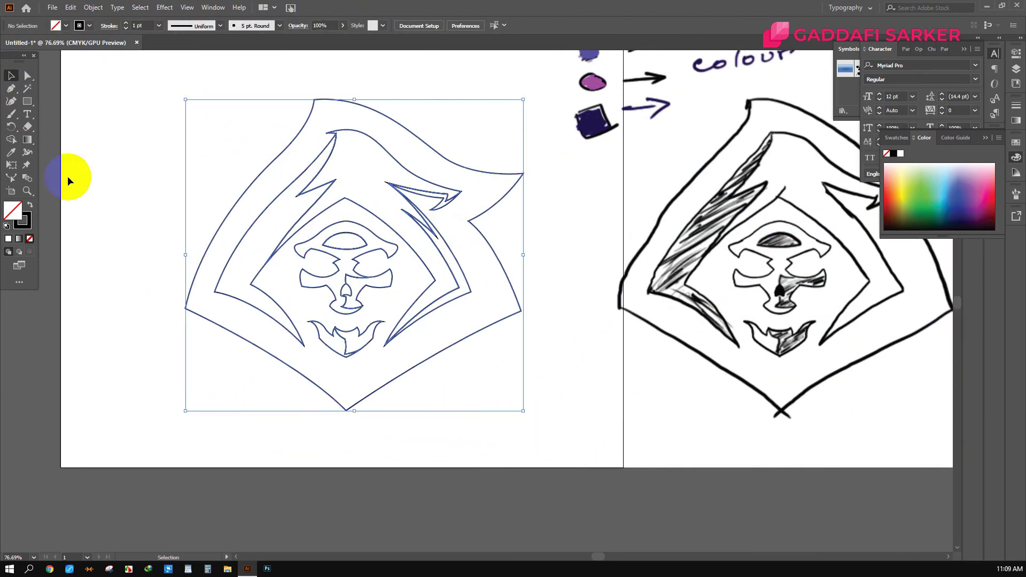
{"action": "left_click", "coordinate": [11, 153]}
{"action": "left_click", "coordinate": [50, 156]}
{"action": "key", "text": "v"}
Step: Colour the outer hood navy and the inner hood pink from the palette swatches
{"action": "left_click", "coordinate": [329, 137]}
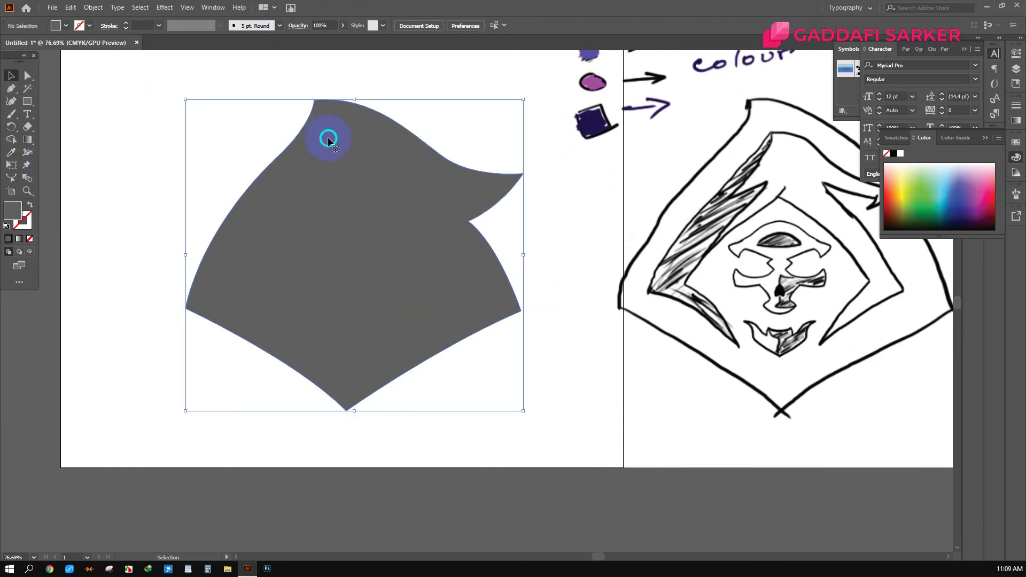
{"action": "right_click", "coordinate": [328, 137]}
{"action": "left_click", "coordinate": [481, 359]}
{"action": "left_click", "coordinate": [592, 128]}
{"action": "left_click", "coordinate": [127, 168]}
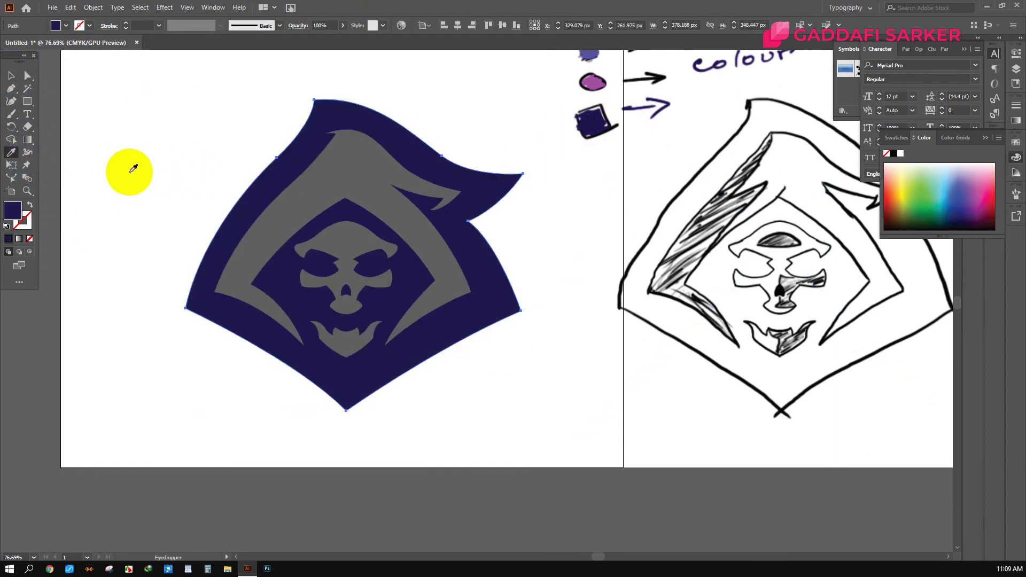
{"action": "left_click", "coordinate": [363, 178]}
{"action": "left_click", "coordinate": [11, 152]}
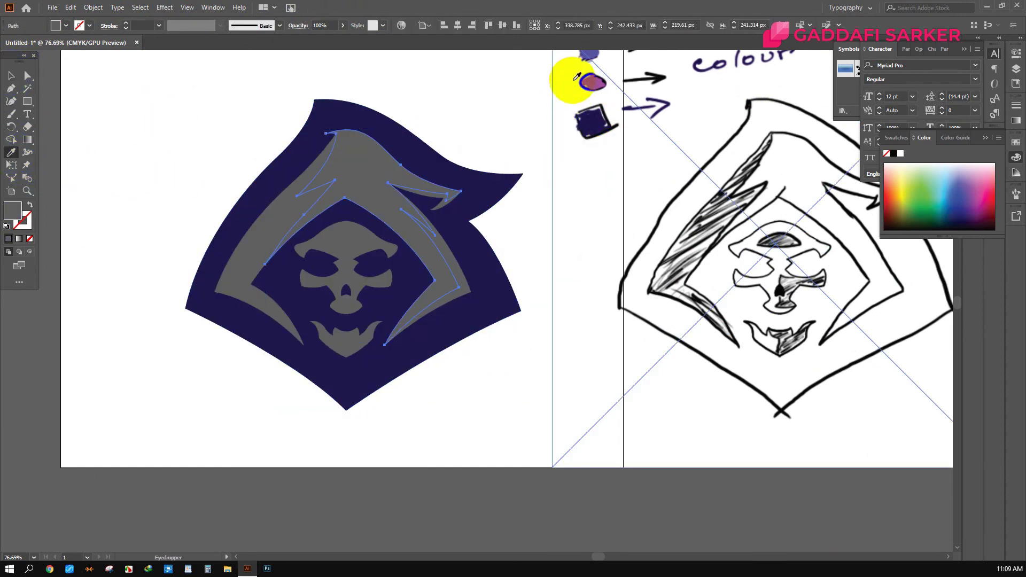
{"action": "left_click", "coordinate": [592, 82]}
Step: Fill the left grey hood band with the periwinkle swatch
{"action": "key", "text": "v"}
{"action": "left_click", "coordinate": [246, 268]}
{"action": "key", "text": "i"}
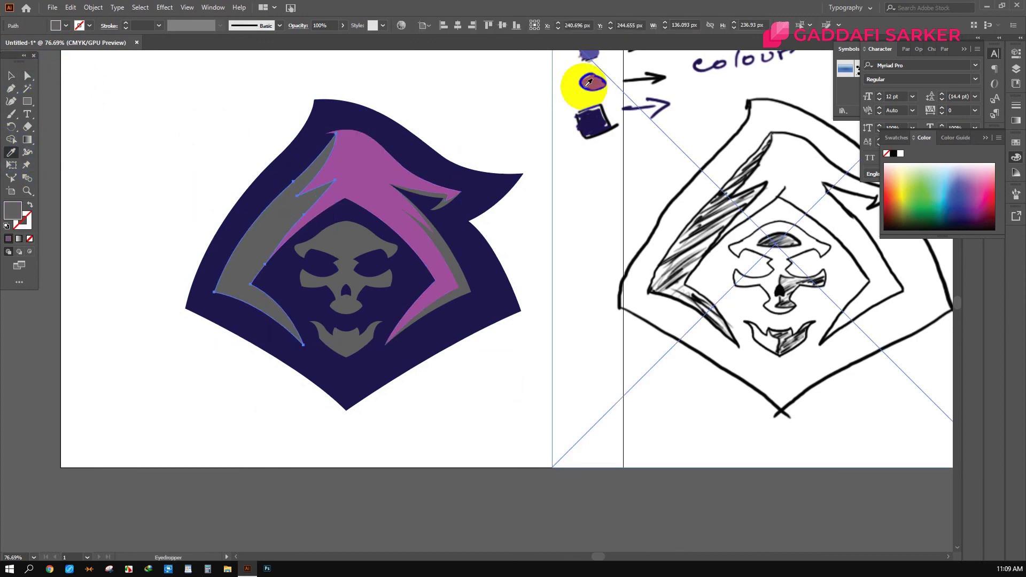
{"action": "left_click", "coordinate": [589, 54]}
{"action": "key", "text": "v"}
{"action": "left_click", "coordinate": [133, 119]}
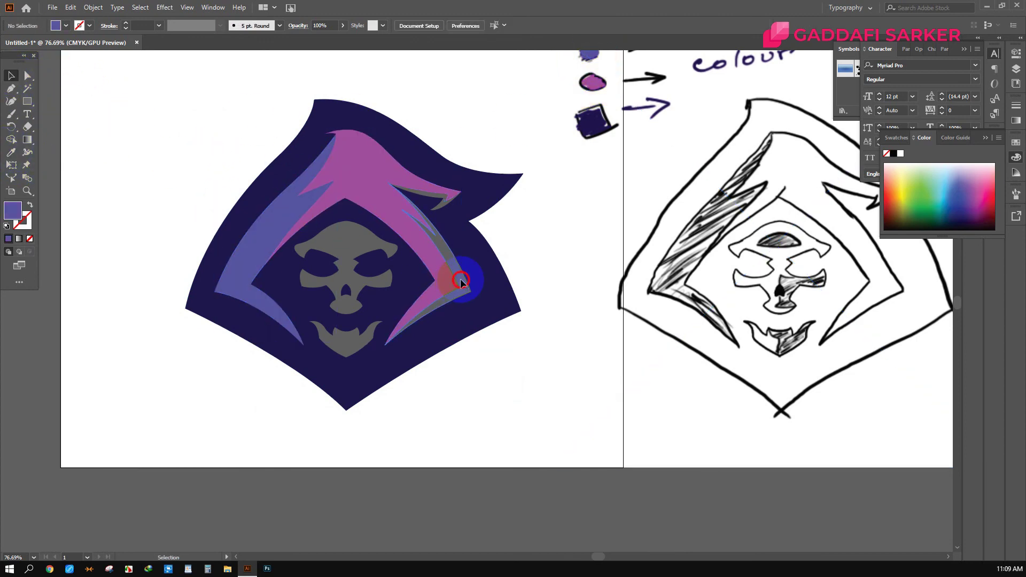
Step: Fill the right grey hood band pink, then brighten it to magenta
{"action": "left_click", "coordinate": [451, 279]}
{"action": "left_click", "coordinate": [352, 168]}
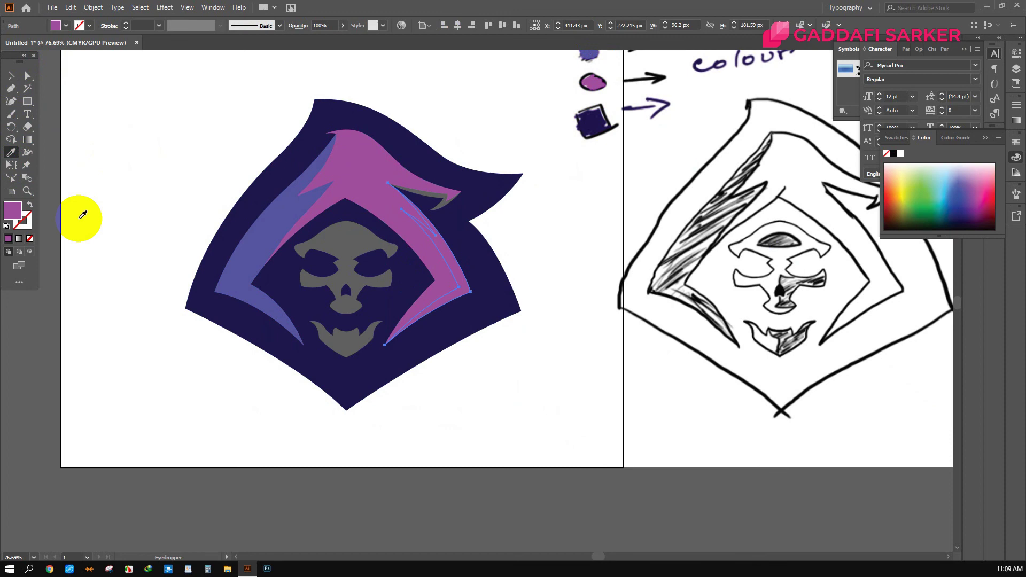
{"action": "double_click", "coordinate": [12, 214]}
{"action": "left_click_drag", "start_coordinate": [497, 246], "coordinate": [489, 231]}
{"action": "left_click", "coordinate": [613, 227]}
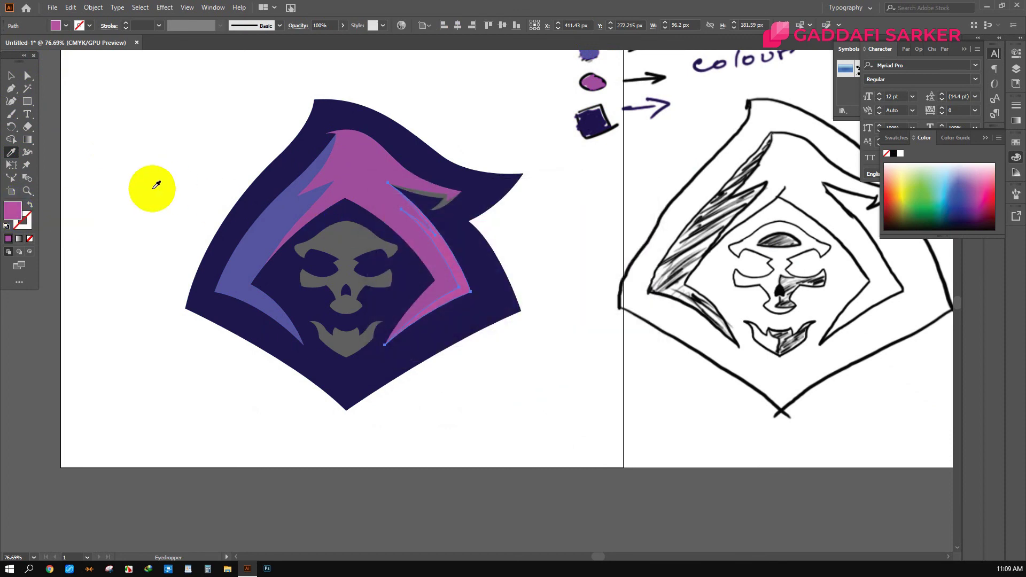
Step: Change the right hood band's fill to a lighter pink in the Color Picker
{"action": "left_click", "coordinate": [11, 75]}
{"action": "left_click", "coordinate": [455, 275]}
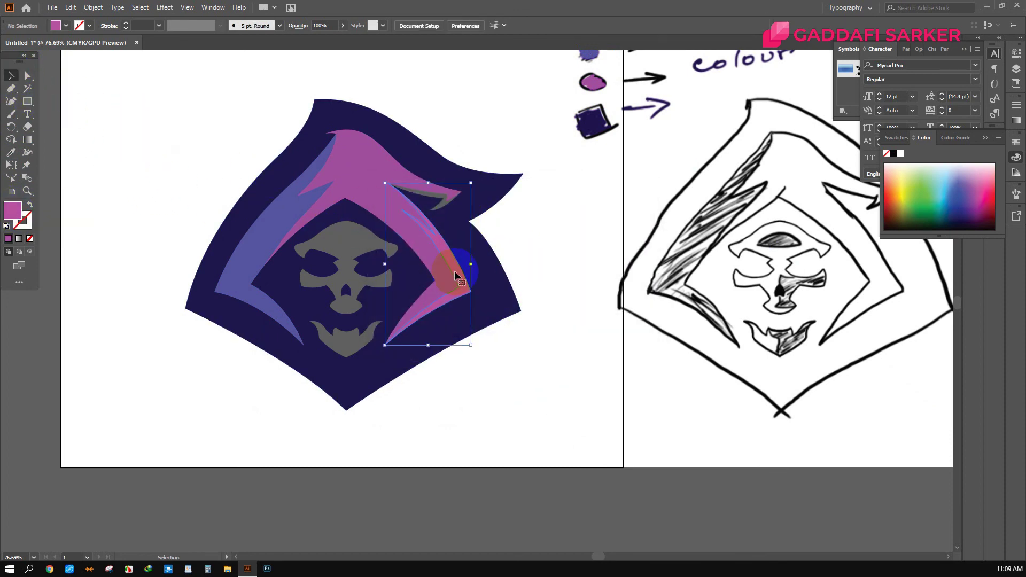
{"action": "double_click", "coordinate": [12, 210]}
{"action": "left_click_drag", "start_coordinate": [458, 225], "coordinate": [451, 211]}
{"action": "key", "text": "Return"}
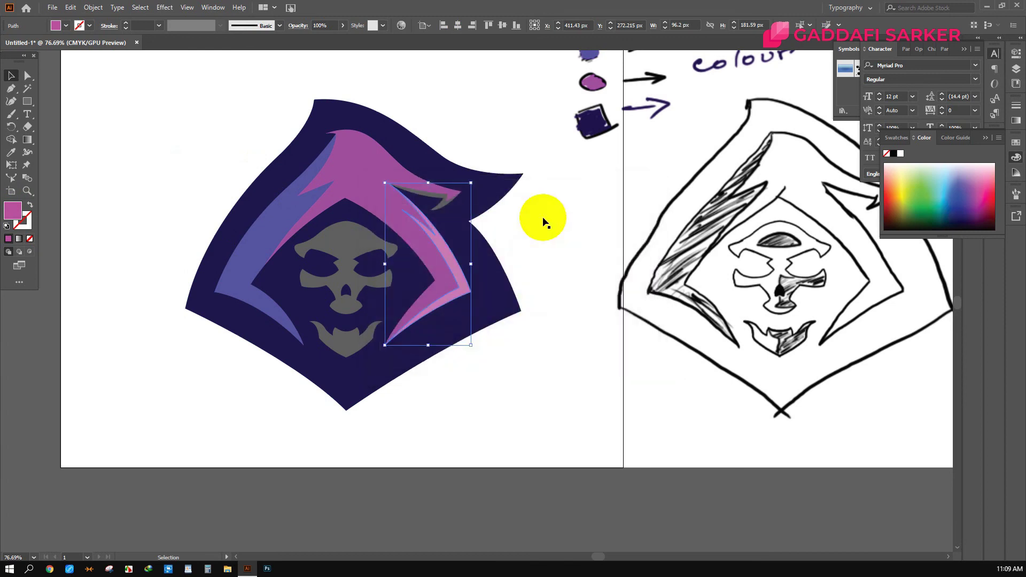
{"action": "scroll", "coordinate": [348, 252], "scroll_direction": "down", "scroll_amount": 1}
{"action": "left_click", "coordinate": [434, 211]}
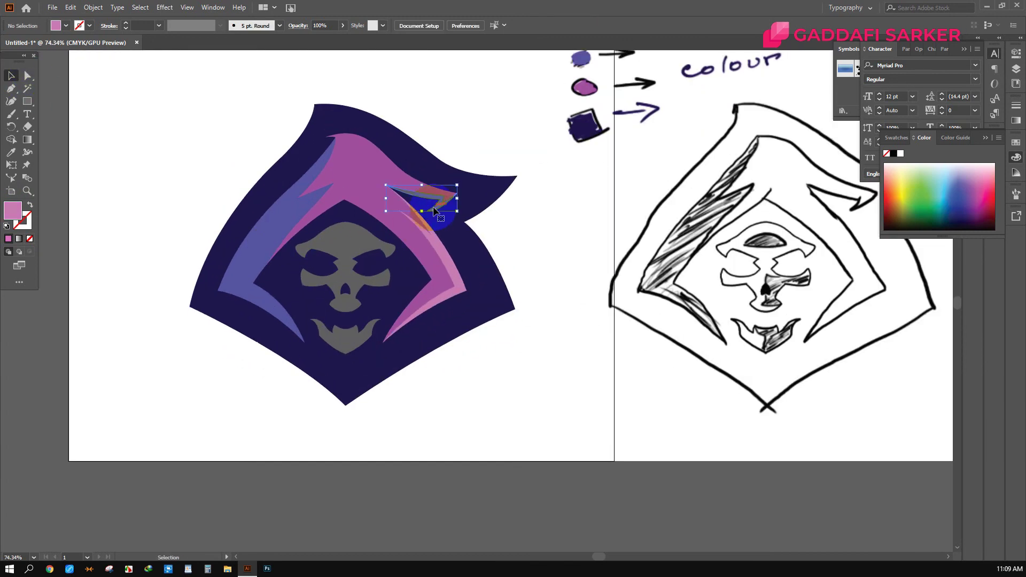
Step: Give the small shard on the hood the hood's pink colour with the eyedropper
{"action": "left_click", "coordinate": [126, 124]}
{"action": "left_click", "coordinate": [254, 210], "text": "alt"}
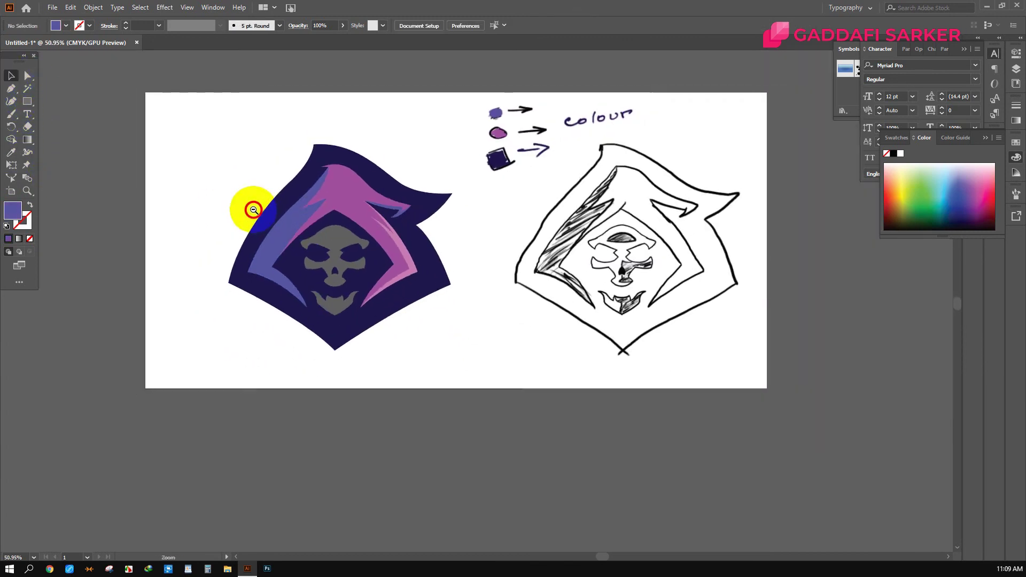
{"action": "left_click_drag", "start_coordinate": [329, 221], "coordinate": [374, 221]}
{"action": "key", "text": "v"}
{"action": "left_click", "coordinate": [497, 188]}
{"action": "left_click", "coordinate": [474, 273]}
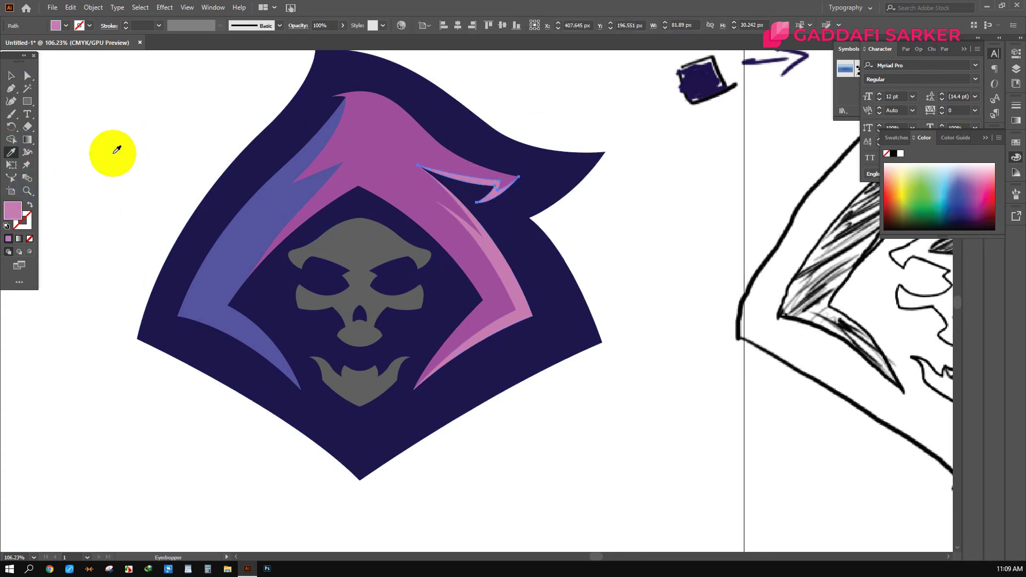
Step: Fill the grey skull and its chosen pieces white
{"action": "left_click", "coordinate": [222, 199], "text": "alt"}
{"action": "left_click", "coordinate": [353, 236]}
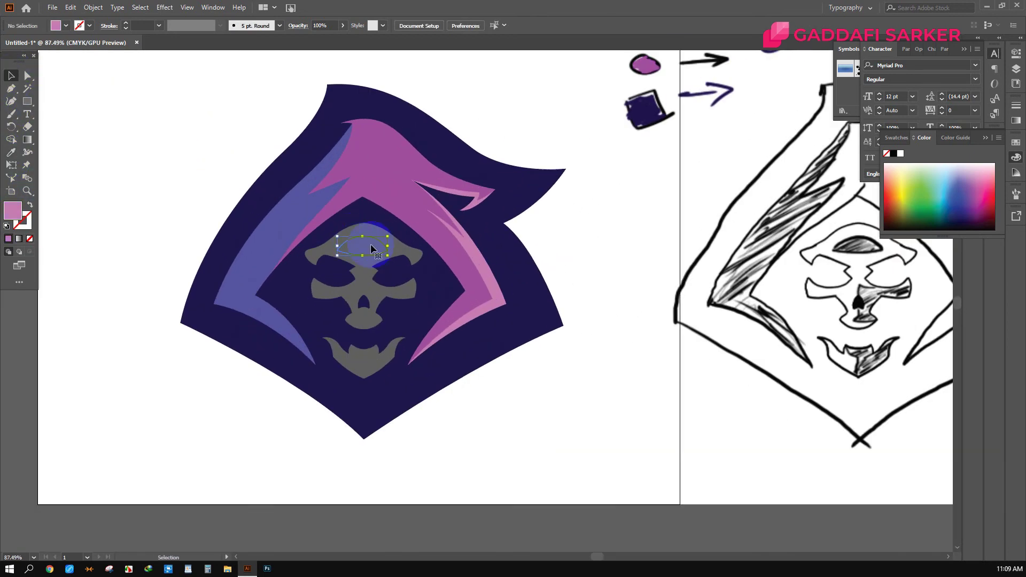
{"action": "left_click", "coordinate": [370, 244]}
{"action": "left_click", "coordinate": [378, 340], "text": "shift"}
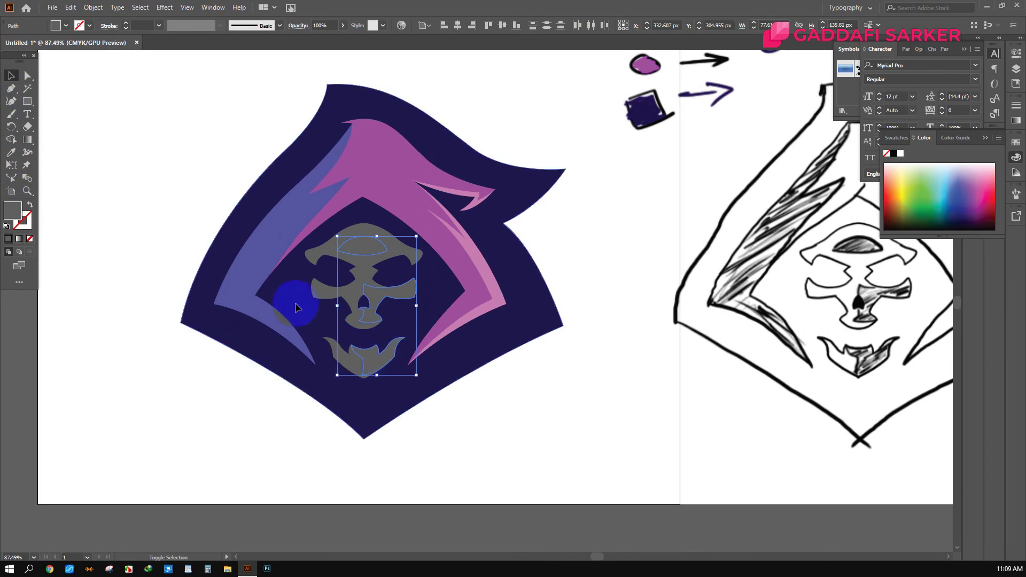
{"action": "left_click", "coordinate": [10, 152]}
{"action": "left_click", "coordinate": [96, 158]}
{"action": "left_click", "coordinate": [10, 75]}
Step: Fill the forehead eye and other grey skull shapes light grey from Swatches
{"action": "left_click", "coordinate": [327, 215]}
{"action": "left_click", "coordinate": [407, 244]}
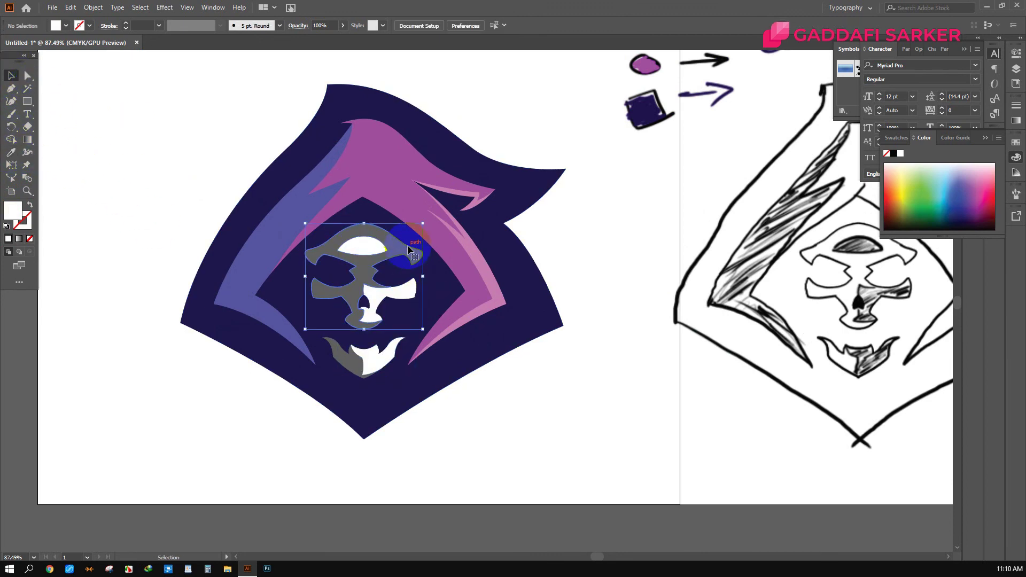
{"action": "left_click", "coordinate": [343, 357], "text": "shift"}
{"action": "left_click", "coordinate": [1015, 143]}
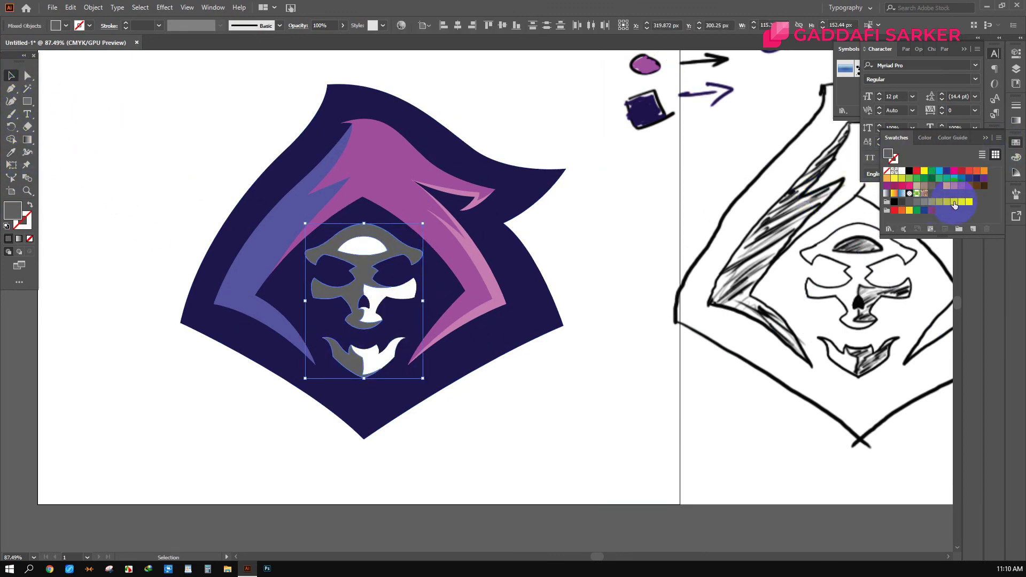
{"action": "left_click", "coordinate": [955, 203]}
{"action": "key", "text": "ctrl+shift+a"}
Step: Marquee-select the whole coloured reaper and shift the sketch image further right
{"action": "key", "text": "ctrl+0"}
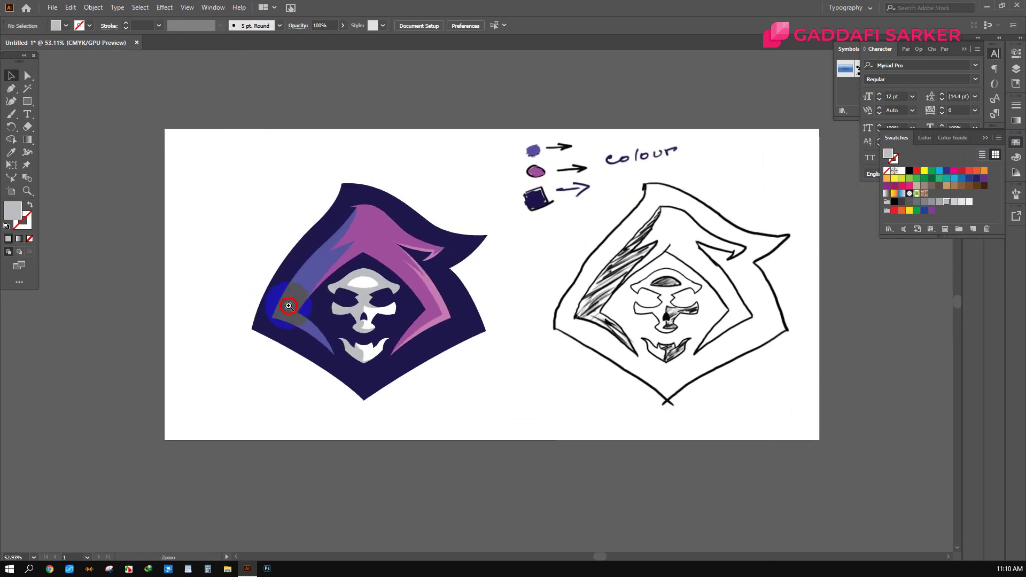
{"action": "left_click", "coordinate": [288, 305]}
{"action": "left_click_drag", "start_coordinate": [230, 154], "coordinate": [492, 406]}
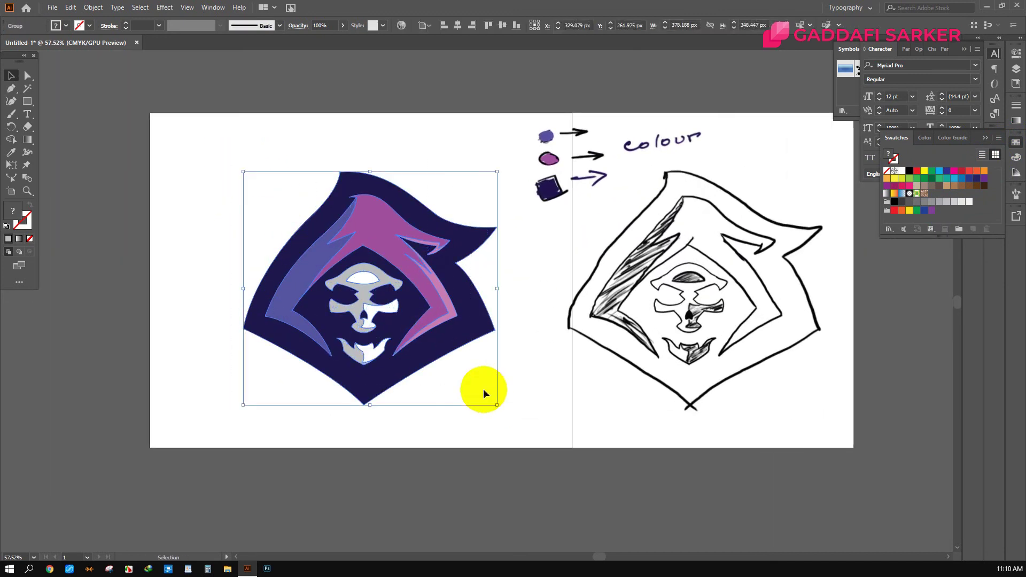
{"action": "left_click_drag", "start_coordinate": [578, 264], "coordinate": [634, 268]}
Step: Scale the reaper down about its centre and position it on the left artboard
{"action": "left_click", "coordinate": [486, 282]}
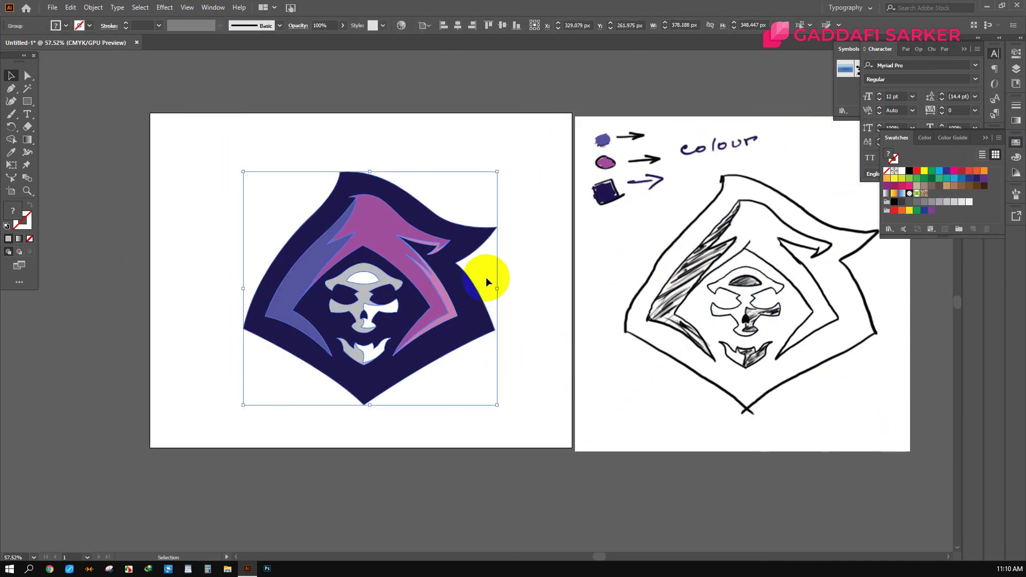
{"action": "left_click_drag", "start_coordinate": [498, 288], "coordinate": [458, 289]}
{"action": "scroll", "coordinate": [378, 372], "scroll_direction": "up", "scroll_amount": 1}
{"action": "left_click_drag", "start_coordinate": [316, 299], "coordinate": [262, 270]}
{"action": "scroll", "coordinate": [459, 291], "scroll_direction": "down", "scroll_amount": 2}
{"action": "left_click_drag", "start_coordinate": [369, 220], "coordinate": [401, 224]}
{"action": "left_click", "coordinate": [134, 321]}
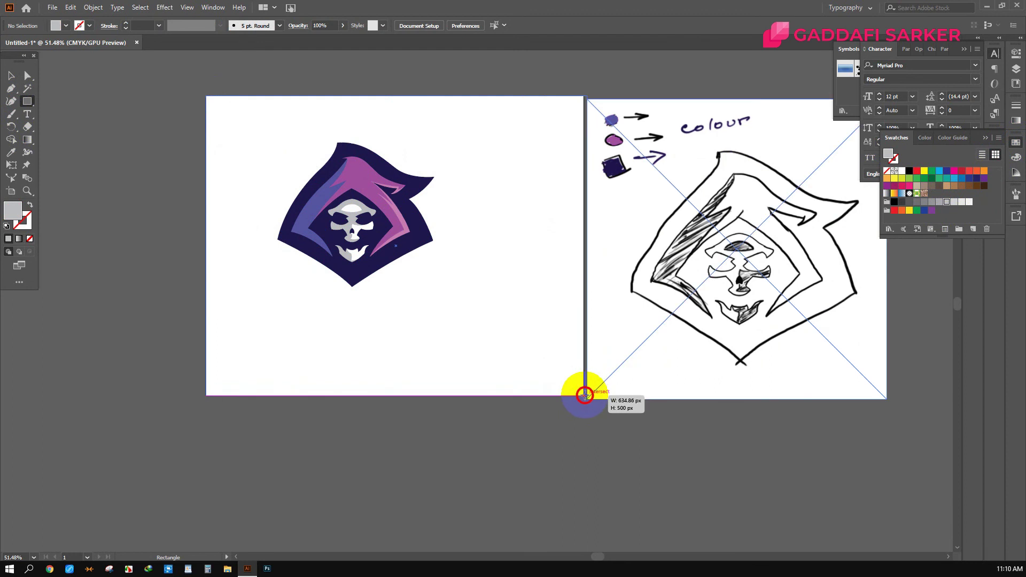
Step: Cover the left artboard with a rectangle sent to back and filled with the hood's navy
{"action": "left_click_drag", "start_coordinate": [206, 96], "coordinate": [584, 396]}
{"action": "right_click", "coordinate": [422, 213]}
{"action": "left_click", "coordinate": [556, 423]}
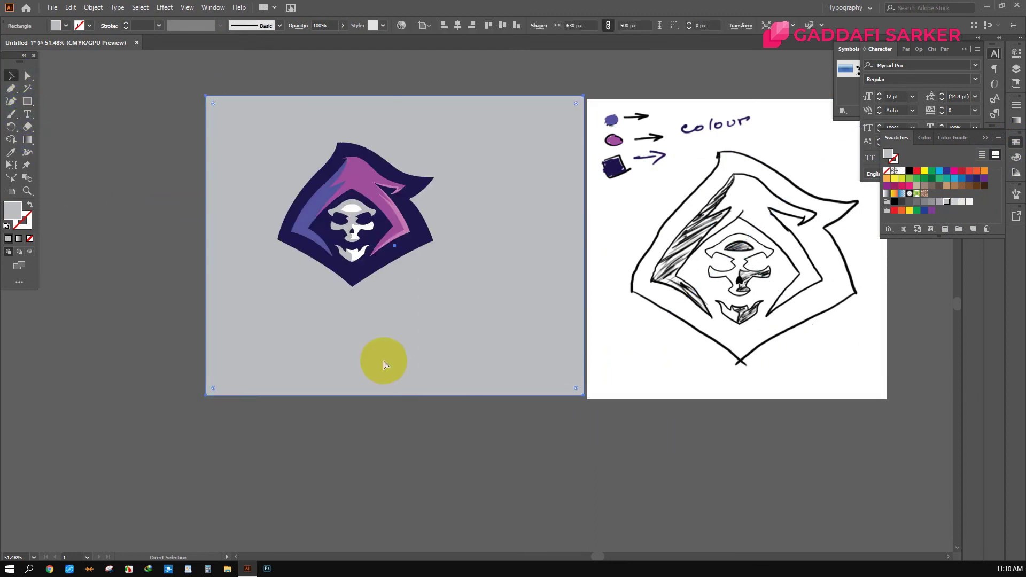
{"action": "scroll", "coordinate": [316, 293], "scroll_direction": "up", "scroll_amount": 2}
{"action": "key", "text": "v"}
{"action": "left_click", "coordinate": [11, 153]}
{"action": "left_click", "coordinate": [285, 229]}
{"action": "left_click", "coordinate": [11, 76]}
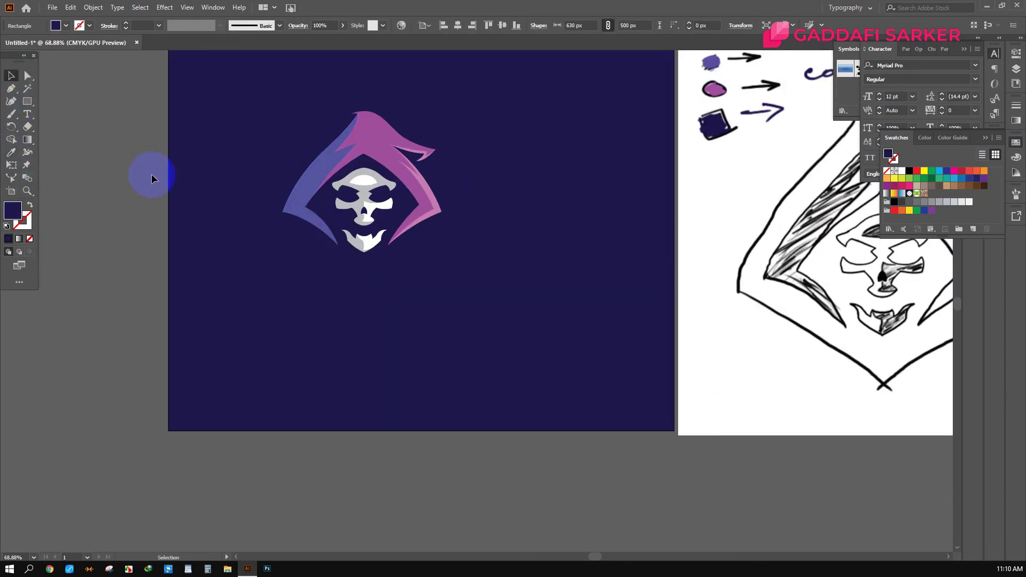
Step: Lock the navy background and Alt-drag a copy of the reaper to the lower right
{"action": "scroll", "coordinate": [152, 174], "scroll_direction": "up", "scroll_amount": 1}
{"action": "left_click", "coordinate": [378, 364]}
{"action": "key", "text": "ctrl+2"}
{"action": "left_click", "coordinate": [378, 283]}
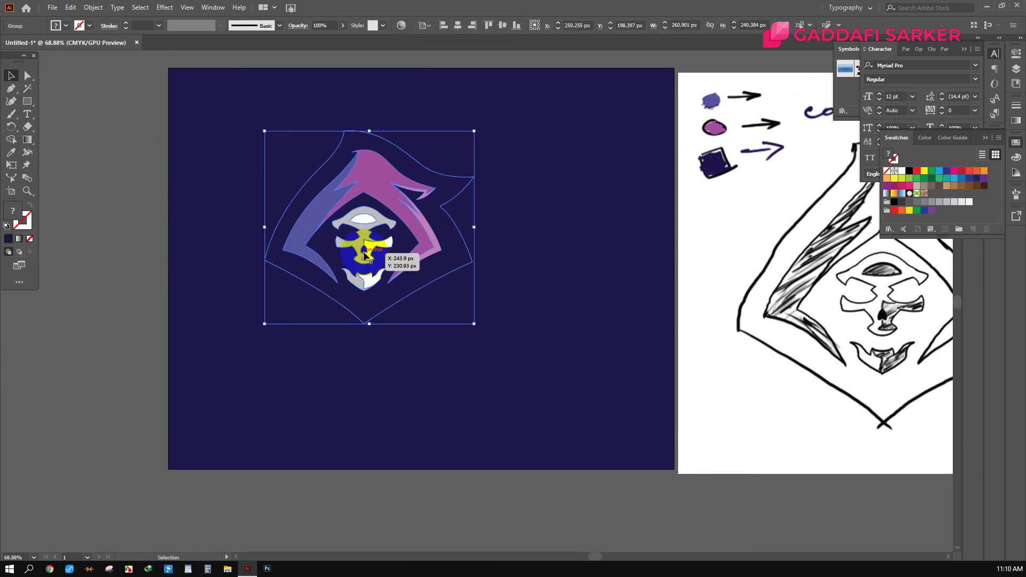
{"action": "left_click_drag", "start_coordinate": [379, 284], "coordinate": [562, 359]}
Step: Unite the reaper copy into one silhouette and give it a 10 px offset path
{"action": "left_click", "coordinate": [1010, 161]}
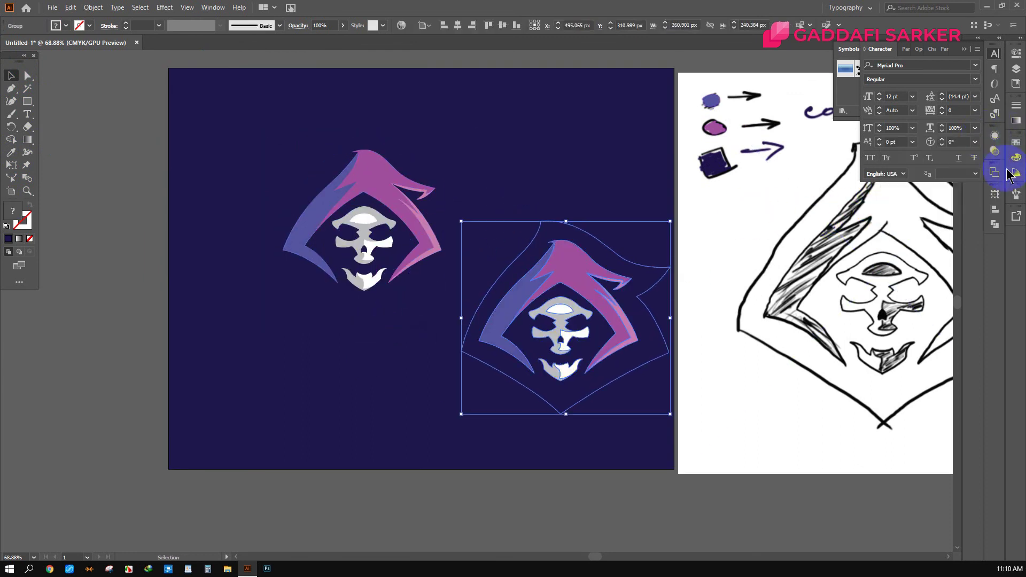
{"action": "left_click", "coordinate": [995, 224]}
{"action": "left_click", "coordinate": [870, 218]}
{"action": "left_click", "coordinate": [90, 9]}
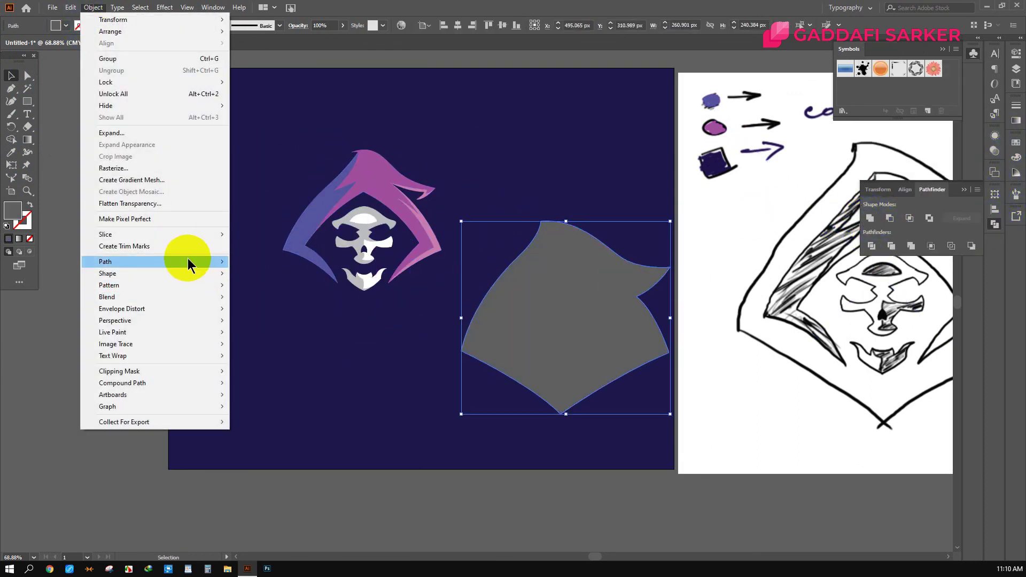
{"action": "left_click", "coordinate": [271, 299]}
{"action": "left_click_drag", "start_coordinate": [514, 235], "coordinate": [309, 188]}
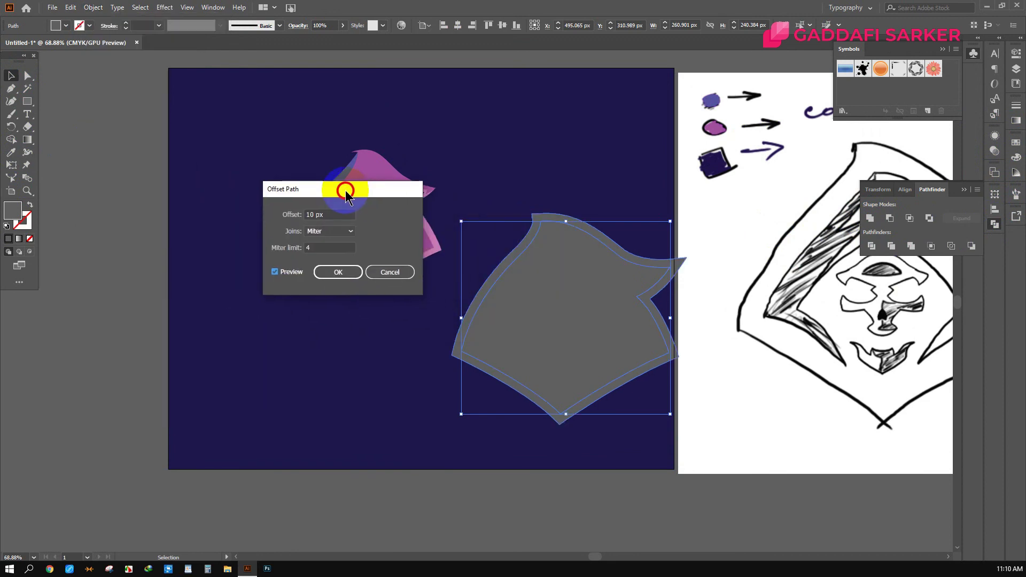
{"action": "left_click", "coordinate": [338, 274]}
Step: Bring the reaper in front, move the offset shape behind it, and fill the offset white
{"action": "left_click", "coordinate": [568, 271]}
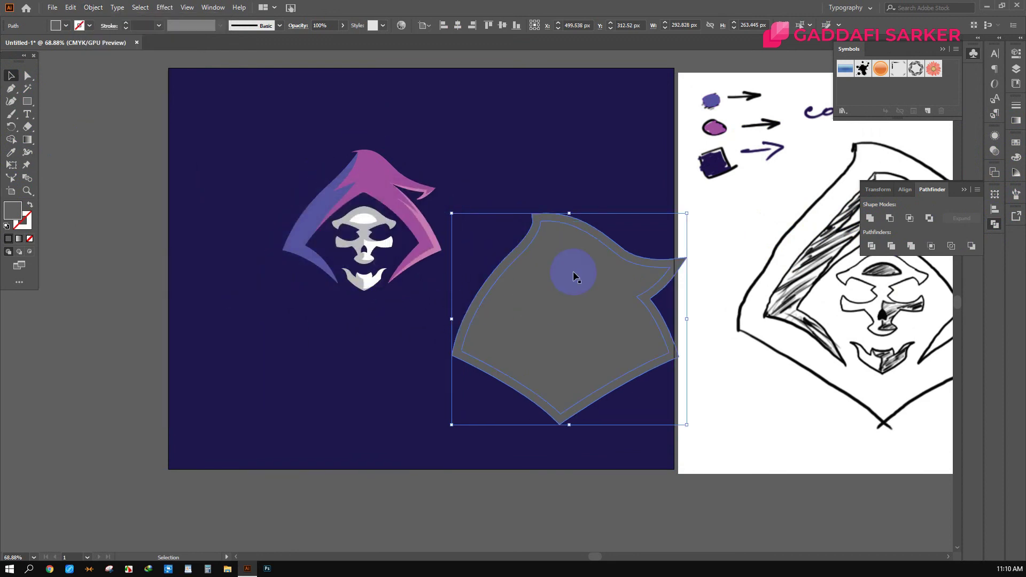
{"action": "left_click", "coordinate": [477, 240]}
{"action": "right_click", "coordinate": [384, 235]}
{"action": "left_click", "coordinate": [448, 342]}
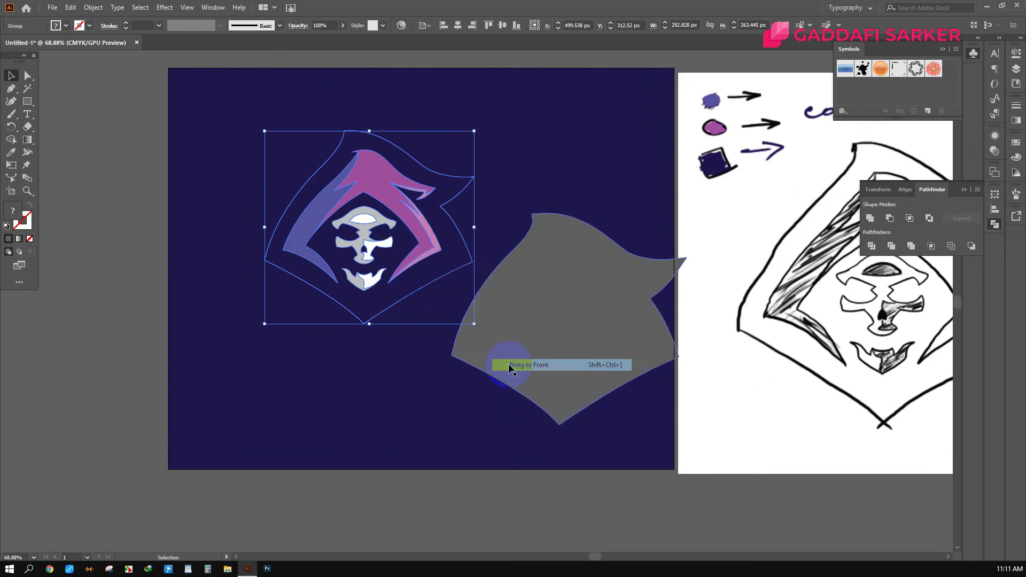
{"action": "left_click_drag", "start_coordinate": [508, 364], "coordinate": [353, 294]}
{"action": "left_click", "coordinate": [10, 152]}
{"action": "left_click", "coordinate": [755, 353]}
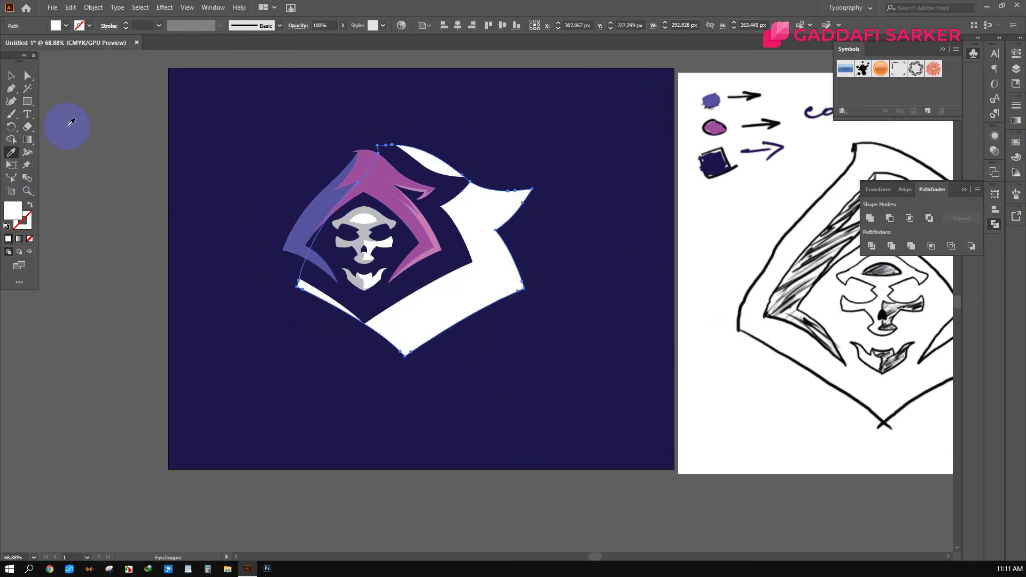
Step: Align the white outline with the reaper and nudge the reaper to sit centred inside it
{"action": "key", "text": "v"}
{"action": "left_click_drag", "start_coordinate": [271, 142], "coordinate": [374, 171]}
{"action": "left_click", "coordinate": [472, 25]}
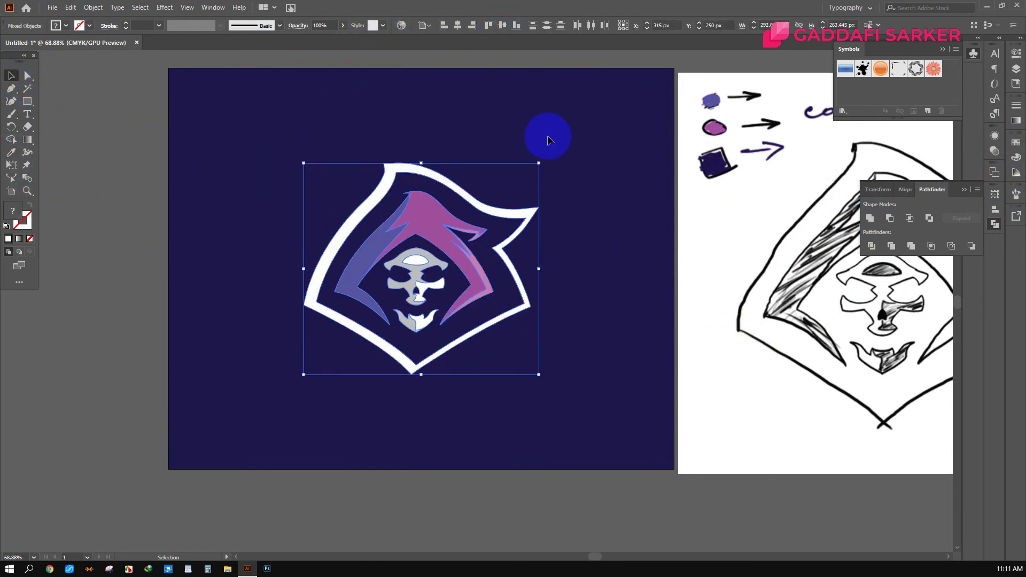
{"action": "left_click", "coordinate": [565, 220]}
{"action": "scroll", "coordinate": [417, 259], "scroll_direction": "up", "scroll_amount": 1}
{"action": "left_click", "coordinate": [406, 250]}
{"action": "key", "text": "Left"}
{"action": "key", "text": "Left"}
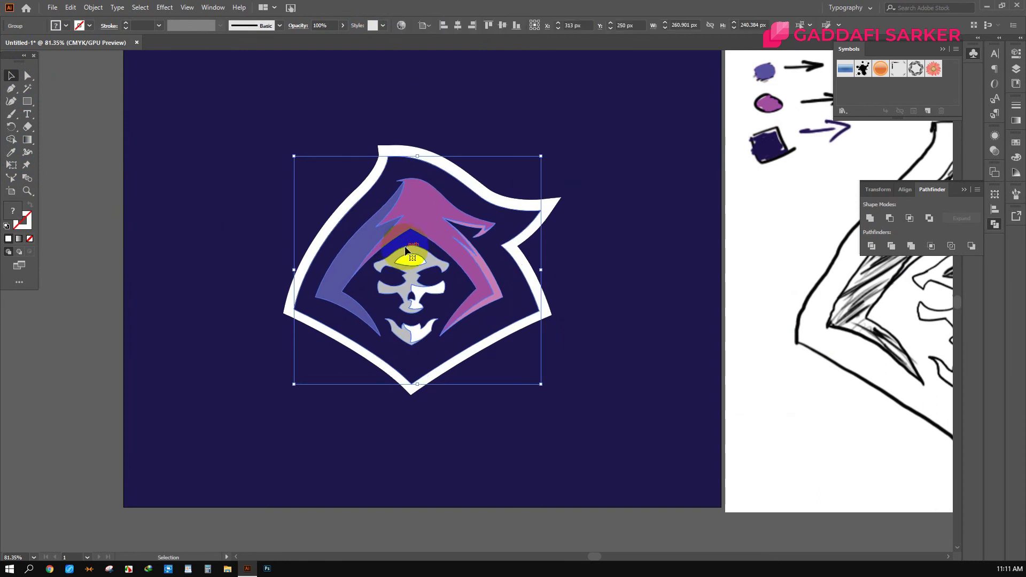
{"action": "key", "text": "Right"}
{"action": "left_click", "coordinate": [474, 347], "text": "shift"}
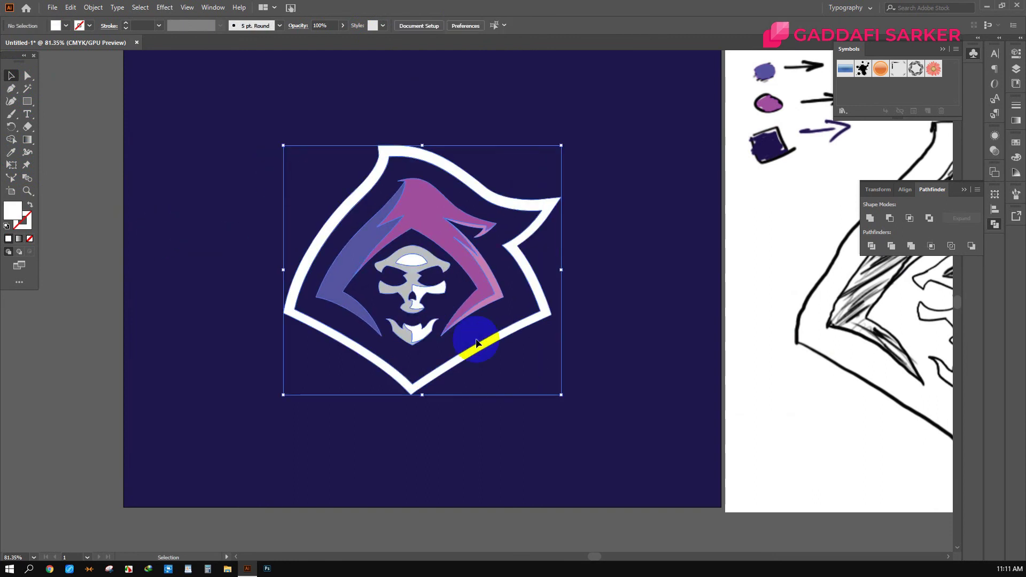
{"action": "scroll", "coordinate": [447, 238], "scroll_direction": "down", "scroll_amount": 1}
{"action": "left_click", "coordinate": [564, 163]}
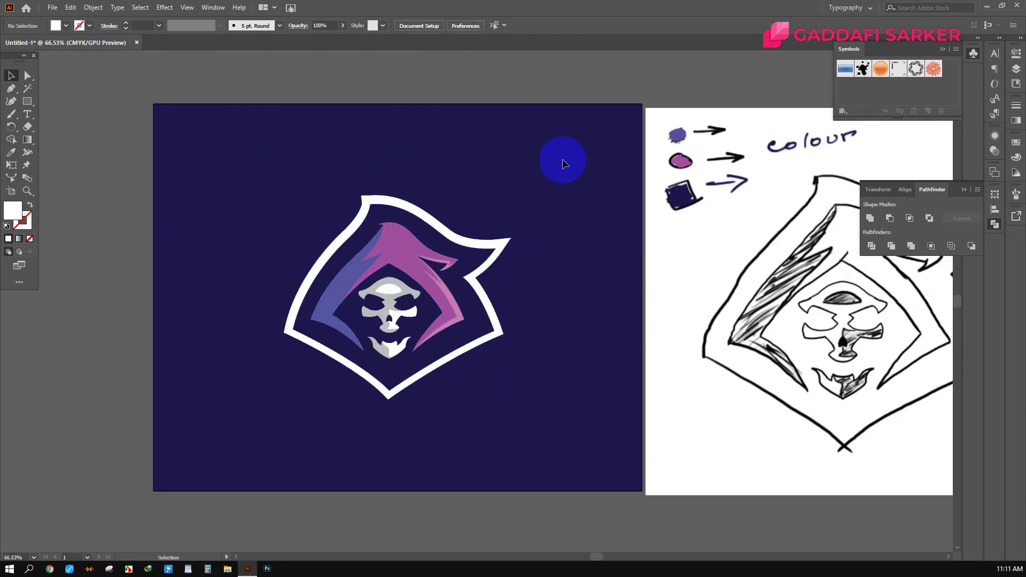